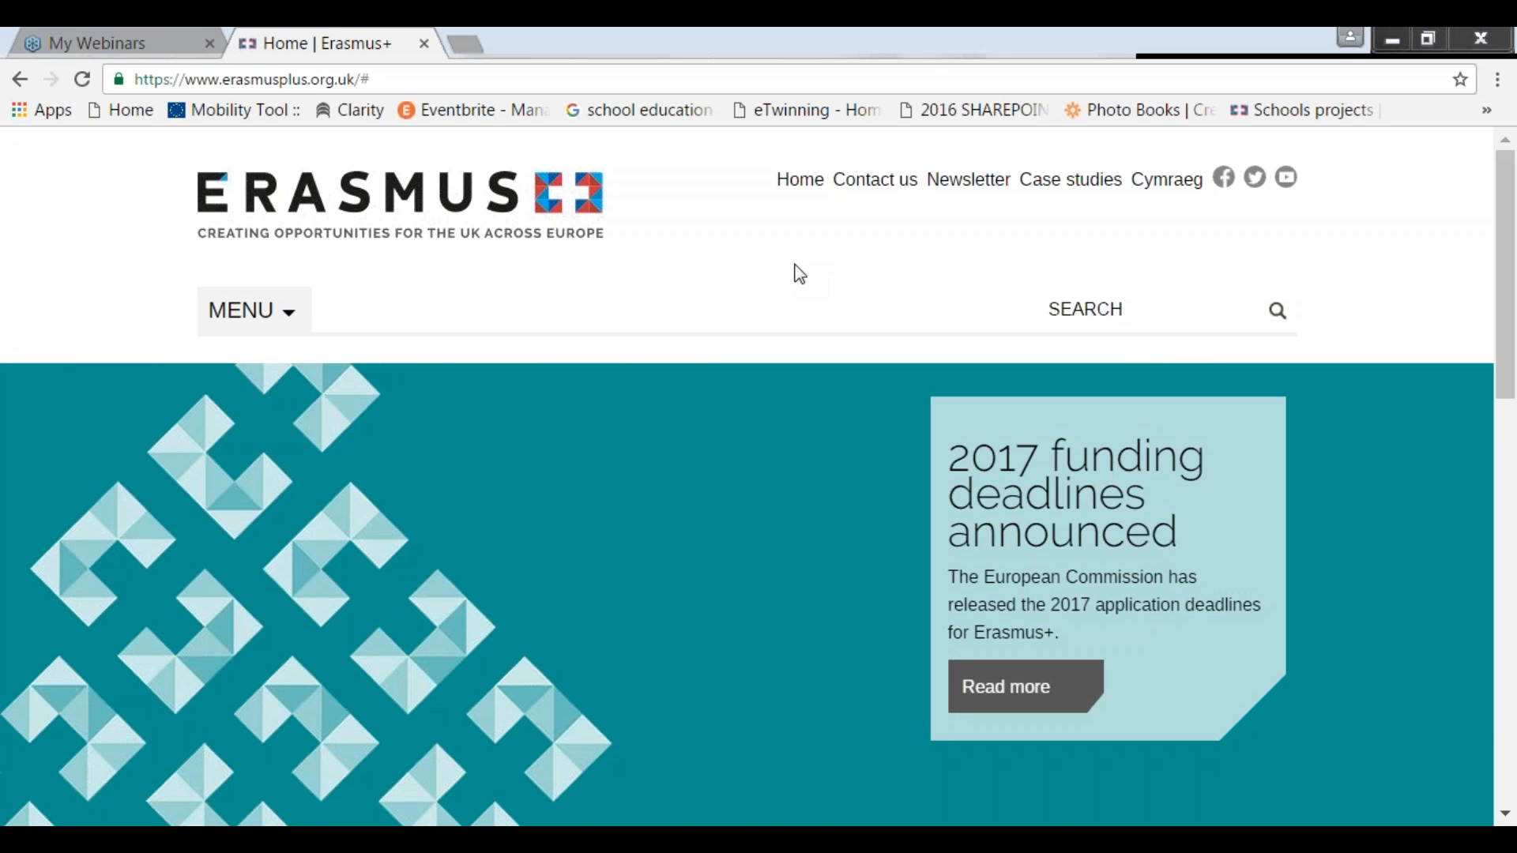
Open the Erasmus+ page on applying for school staff mobility funding and go to its Application eForms section.
{"action": "left_click", "coordinate": [267, 314]}
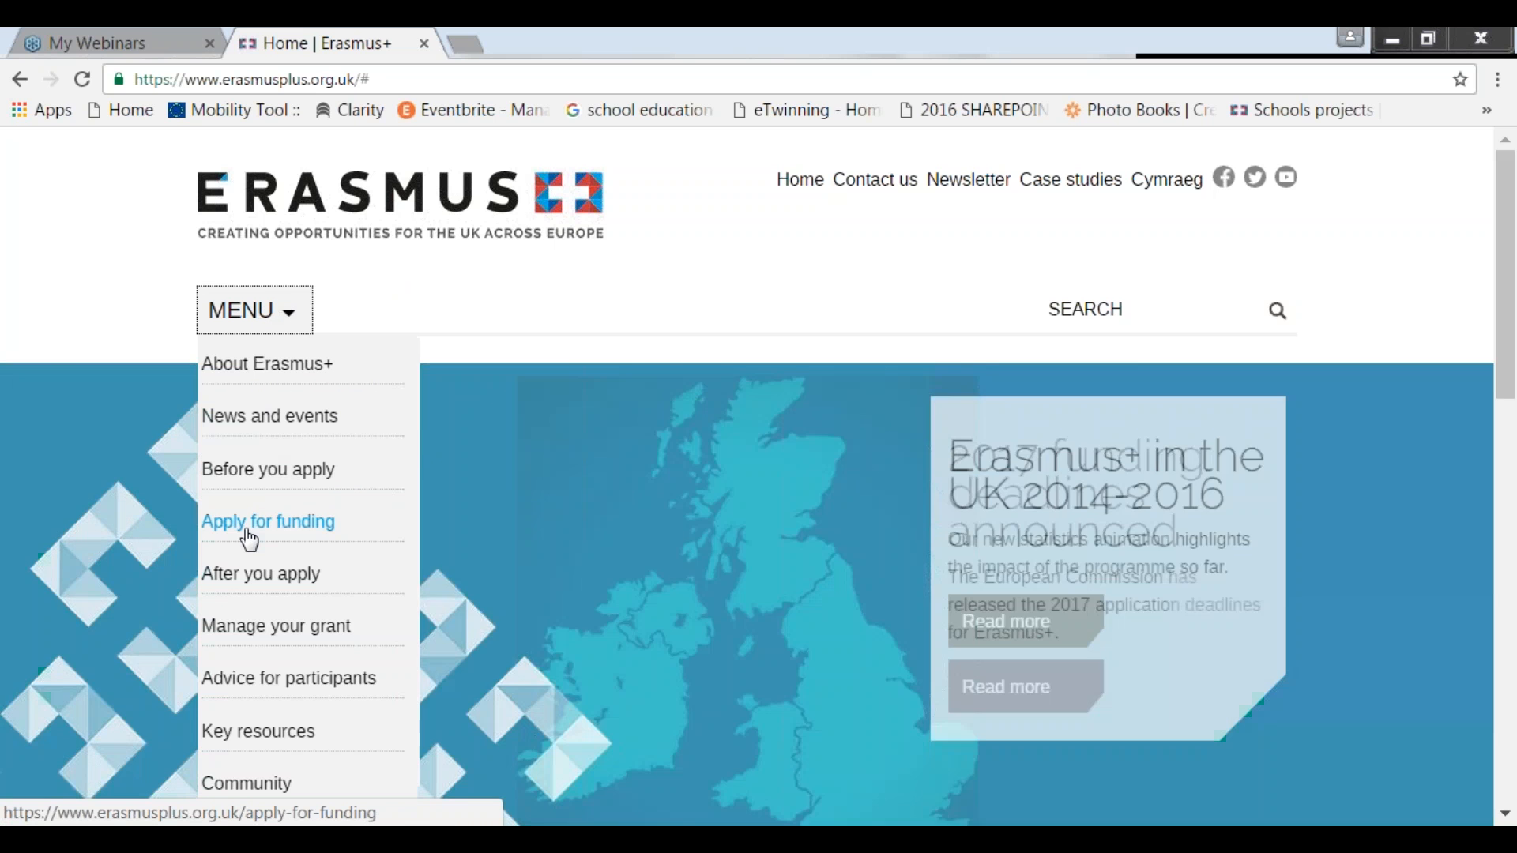
{"action": "mouse_move", "coordinate": [249, 538]}
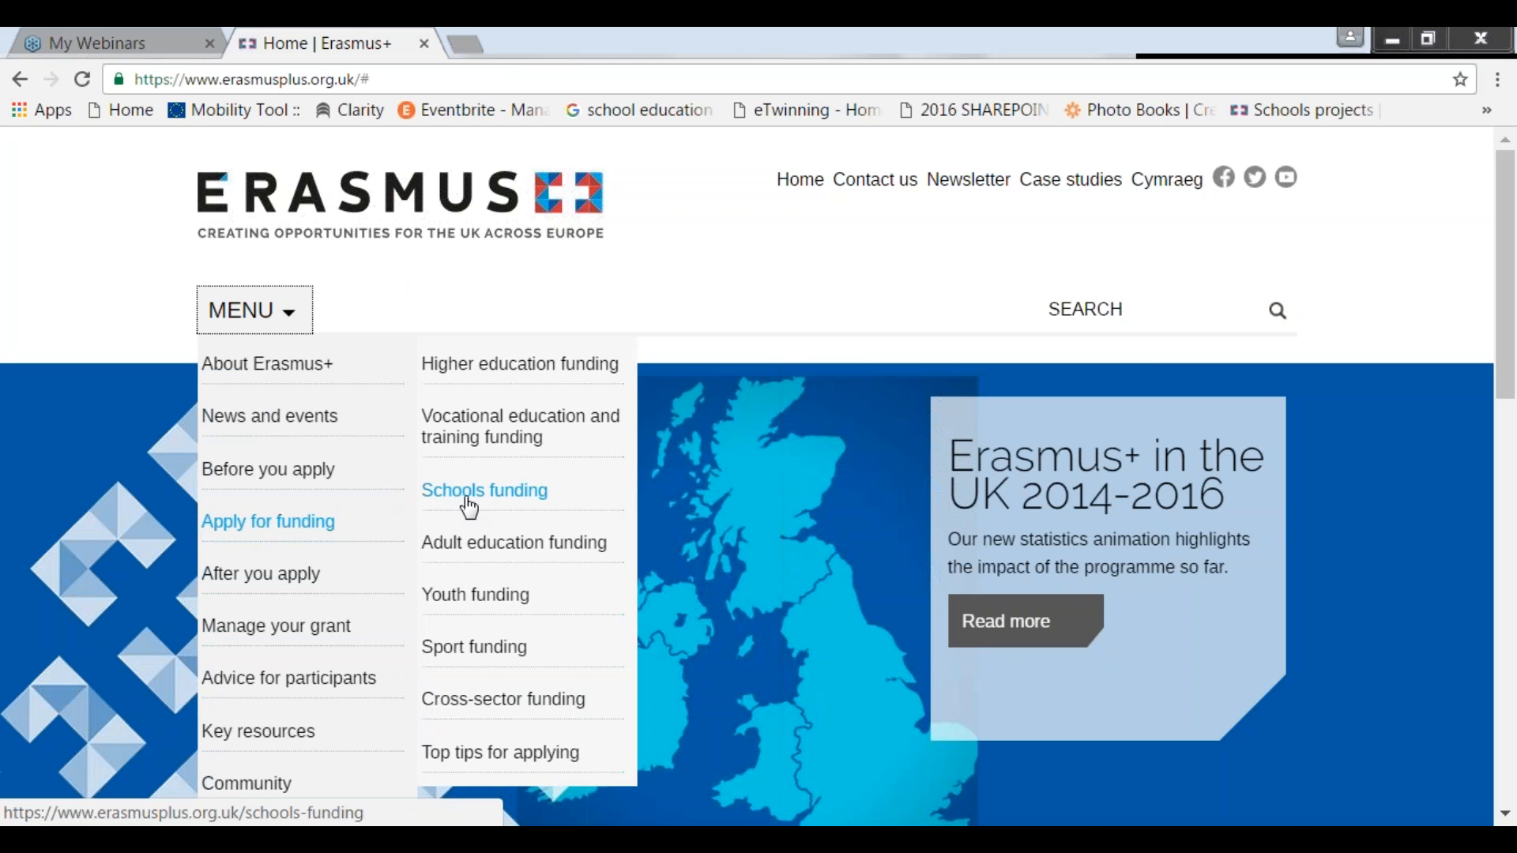
{"action": "mouse_move", "coordinate": [469, 508]}
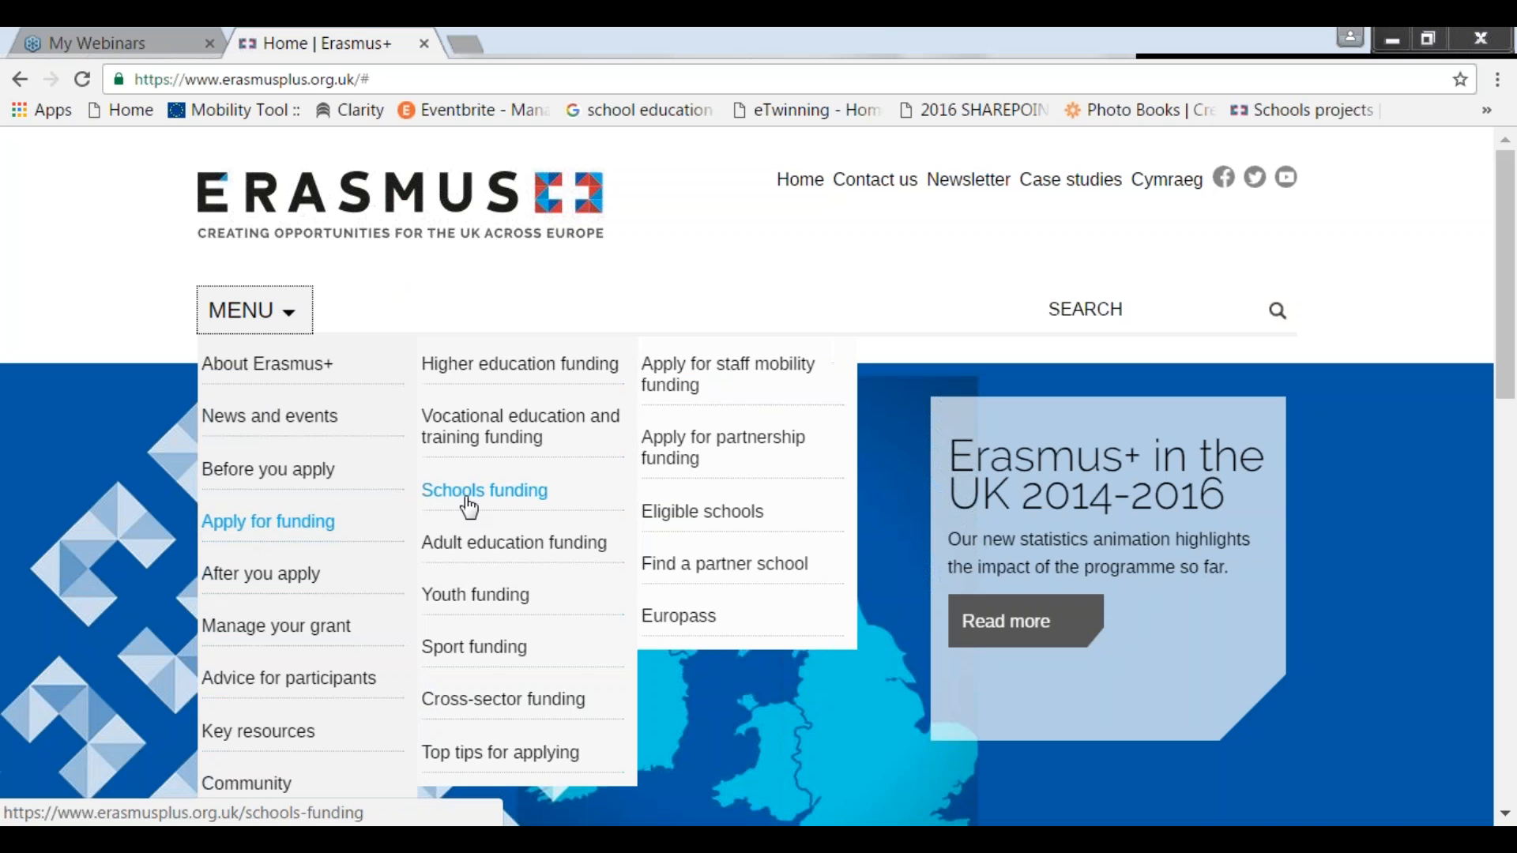
{"action": "left_click", "coordinate": [711, 381]}
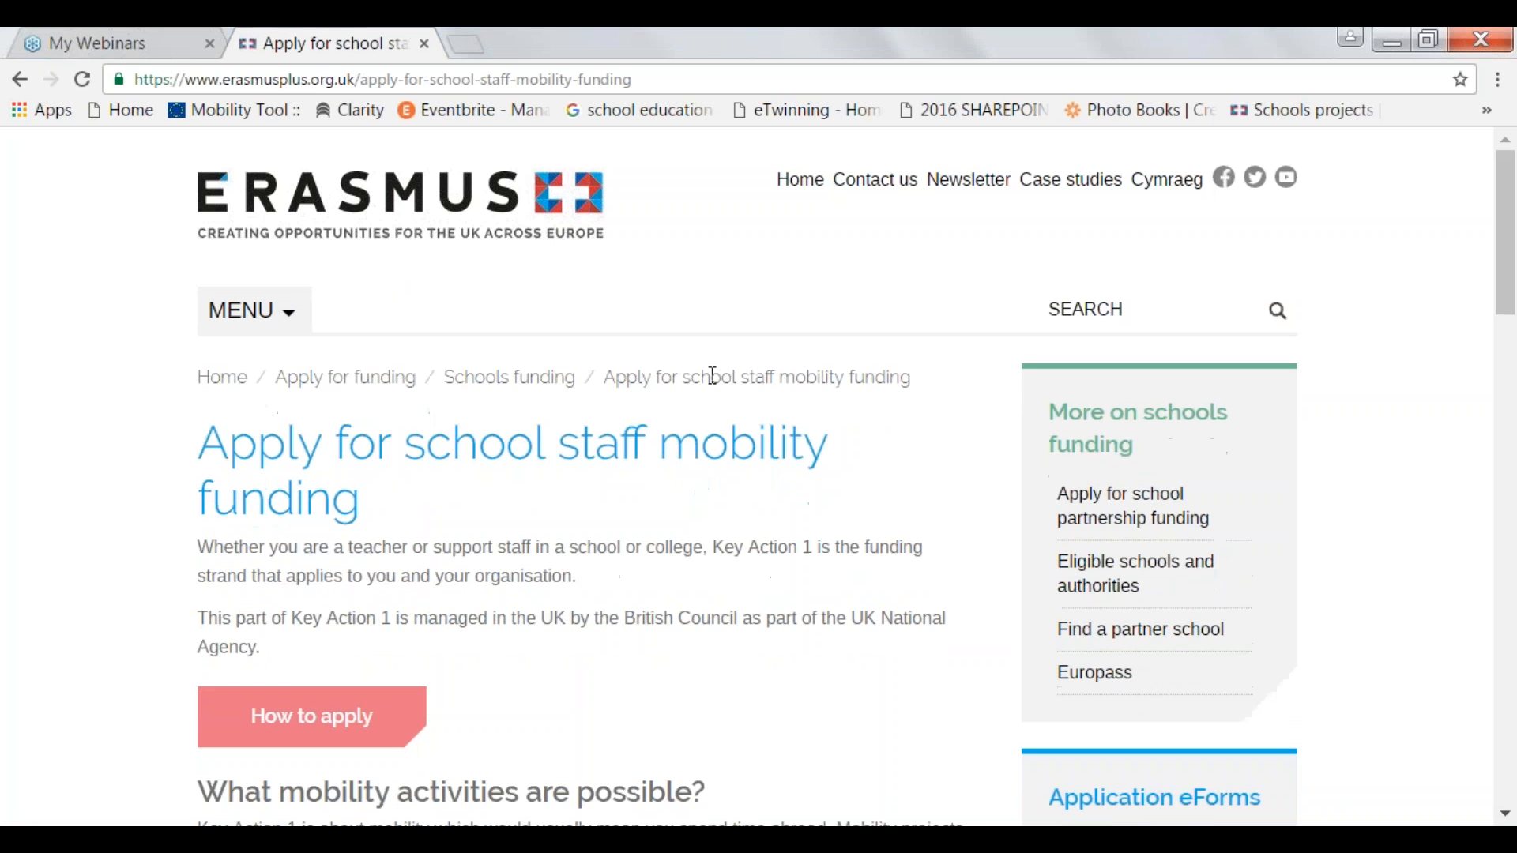
{"action": "left_click", "coordinate": [1507, 817]}
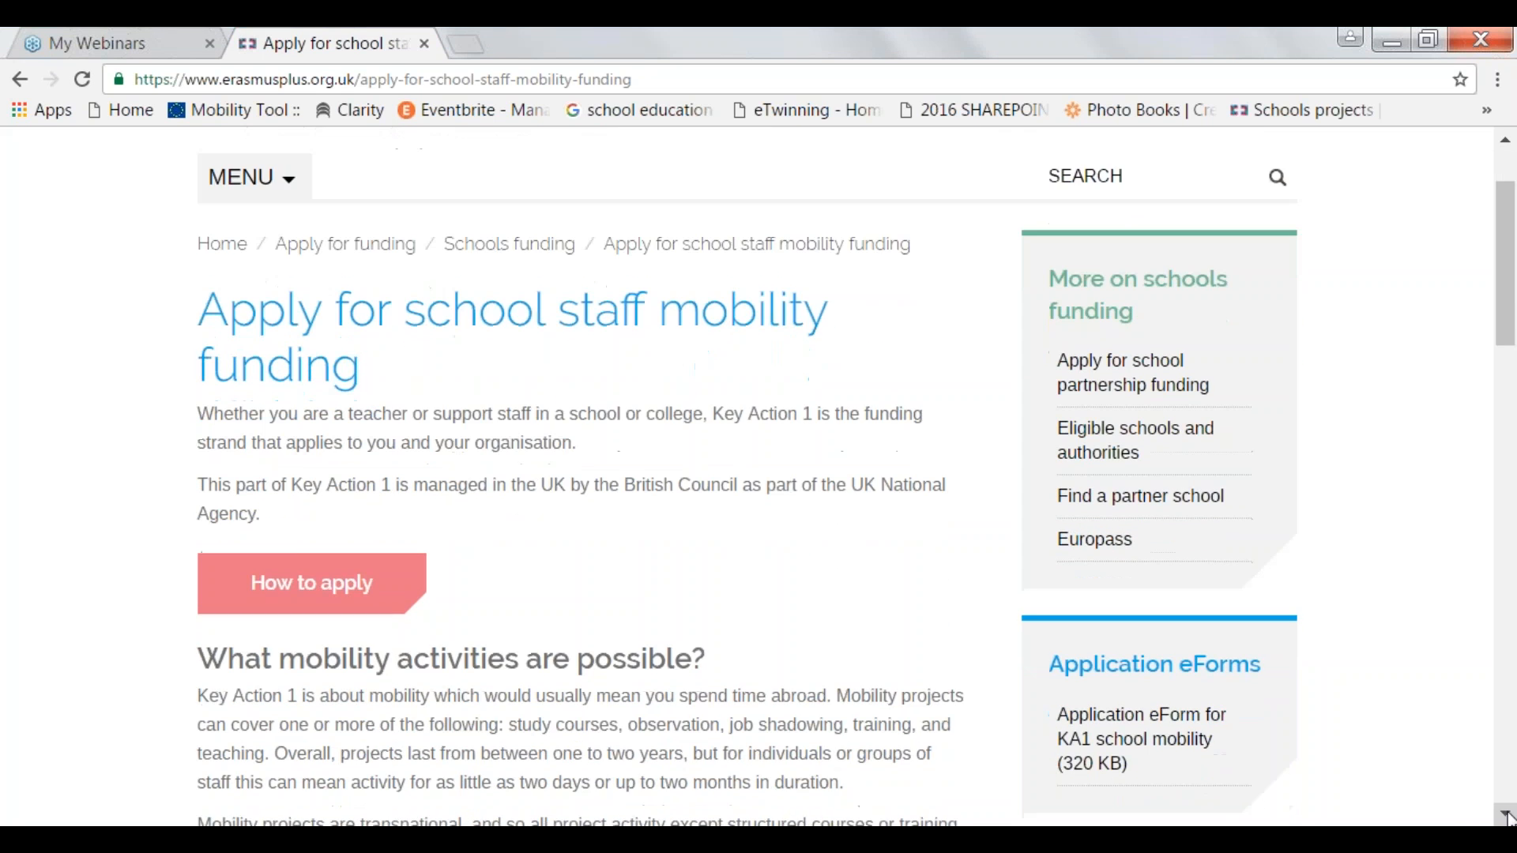
{"action": "left_click", "coordinate": [1508, 818]}
{"action": "left_click", "coordinate": [1508, 817]}
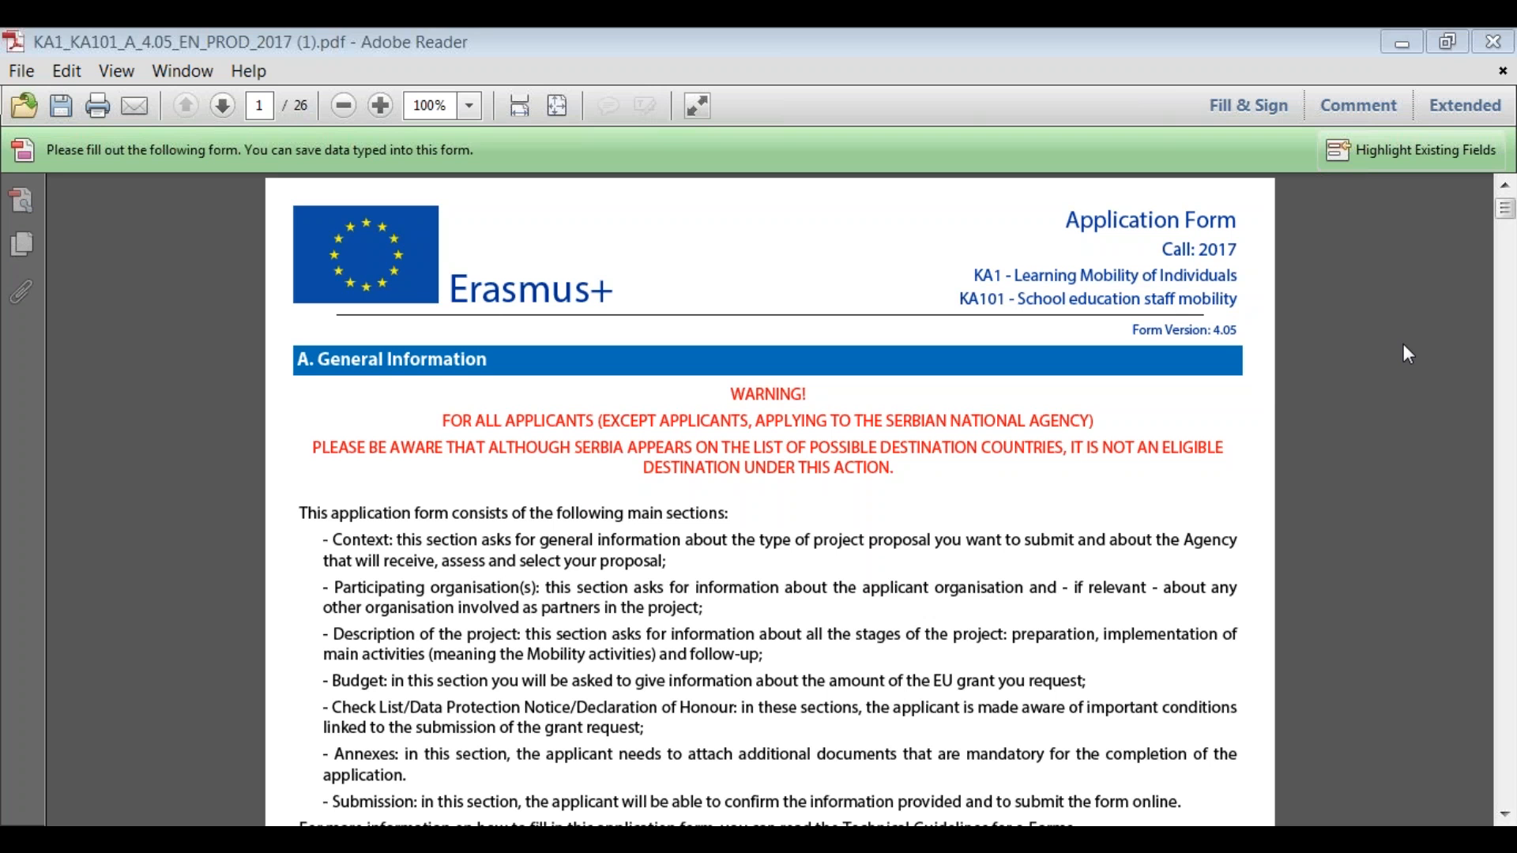
In the KA101 application form PDF in Adobe Reader, run the validation from page 1 and dismiss the resulting message.
{"action": "left_click", "coordinate": [1081, 731]}
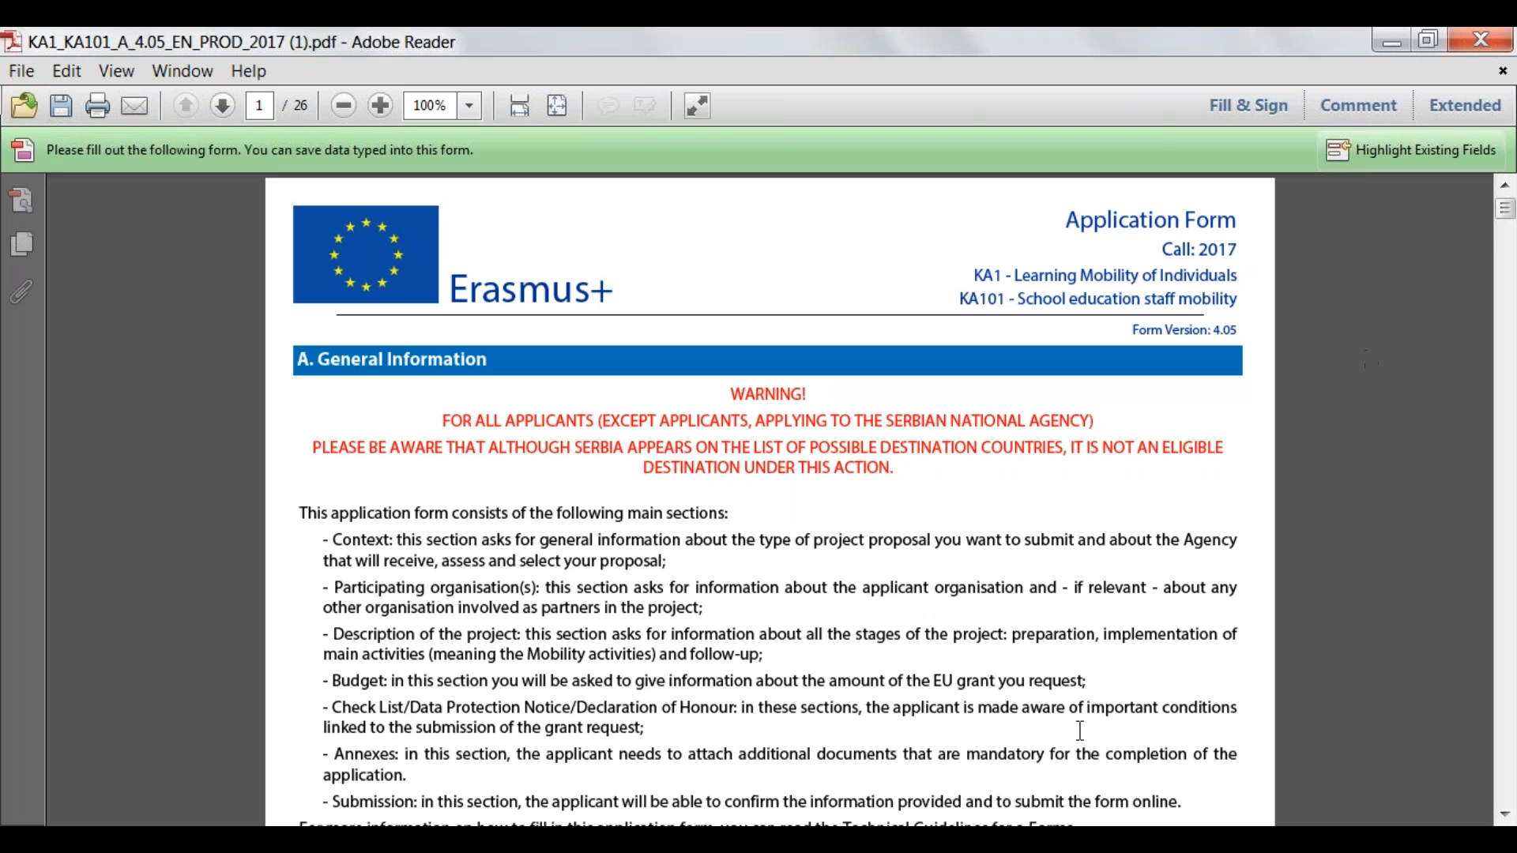
{"action": "scroll", "coordinate": [1079, 731], "scroll_direction": "down", "scroll_amount": 1}
{"action": "scroll", "coordinate": [1080, 731], "scroll_direction": "down", "scroll_amount": 10}
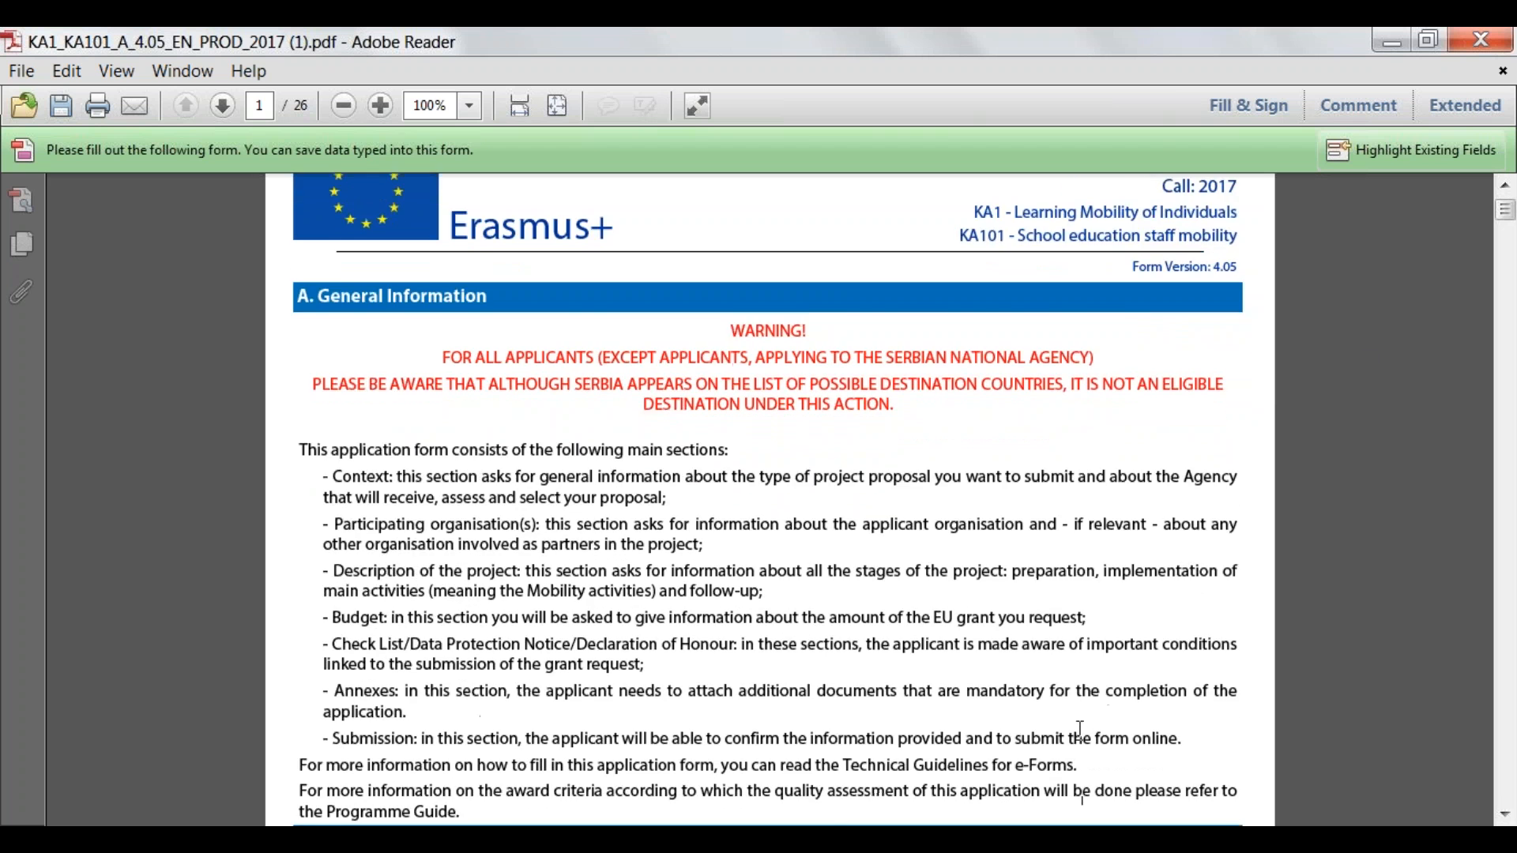
{"action": "scroll", "coordinate": [1080, 731], "scroll_direction": "down", "scroll_amount": 3}
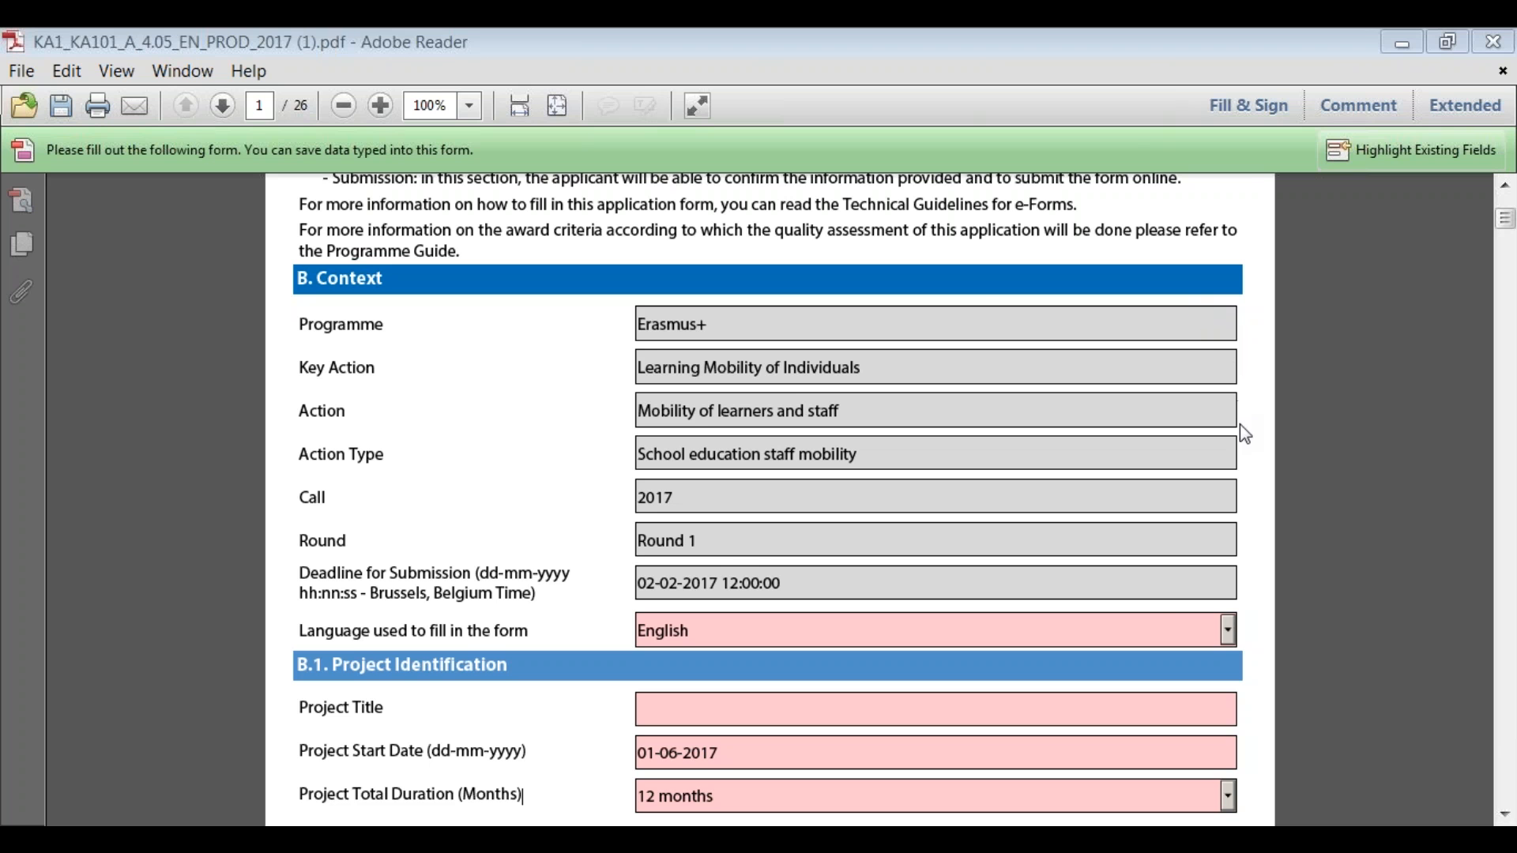
{"action": "left_click", "coordinate": [586, 308]}
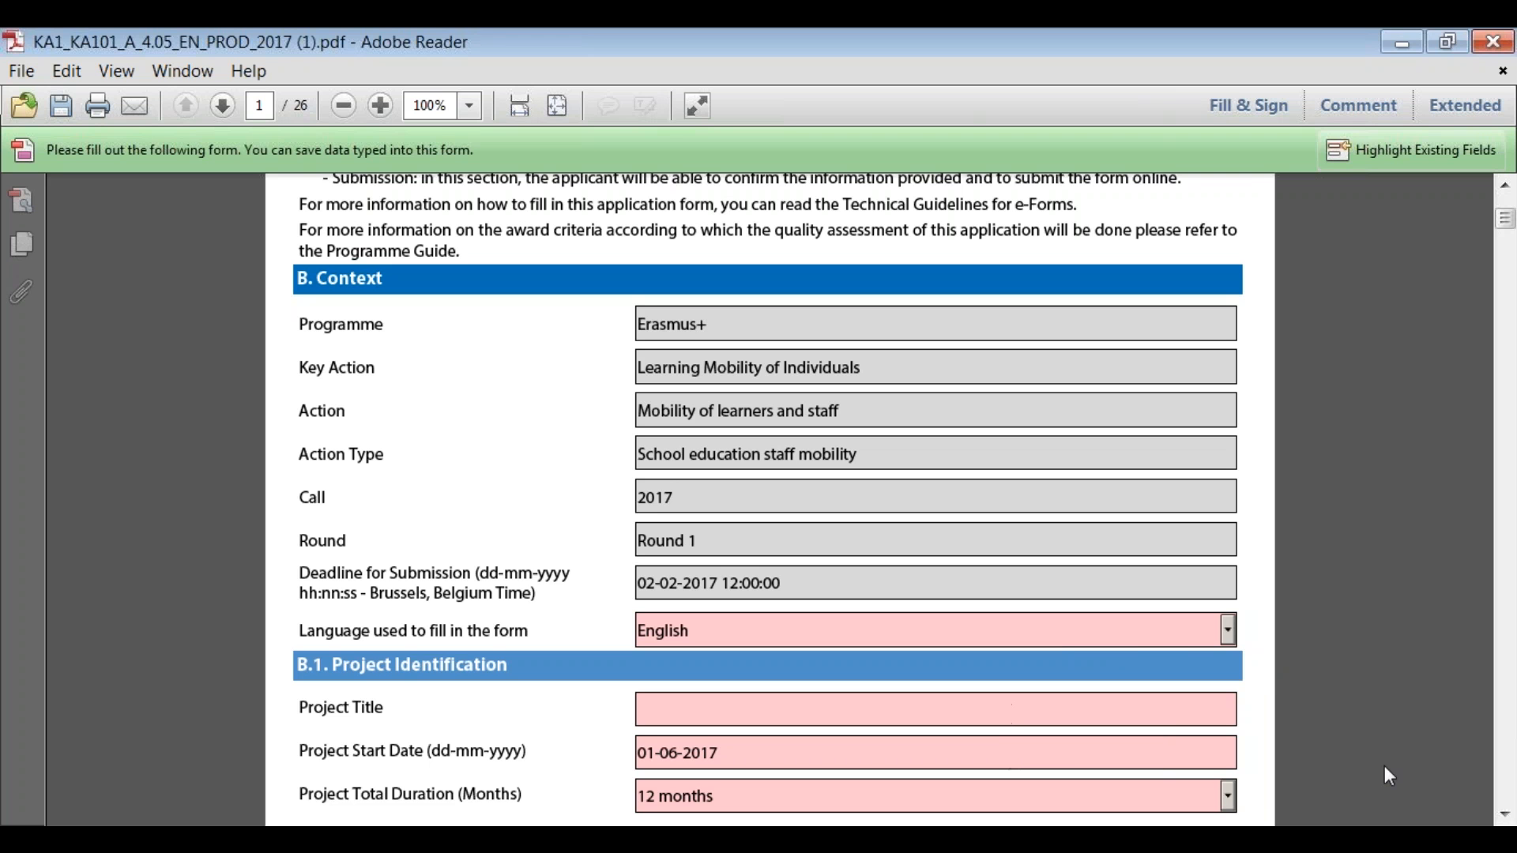
{"action": "left_click", "coordinate": [1506, 816]}
{"action": "left_click", "coordinate": [1505, 818]}
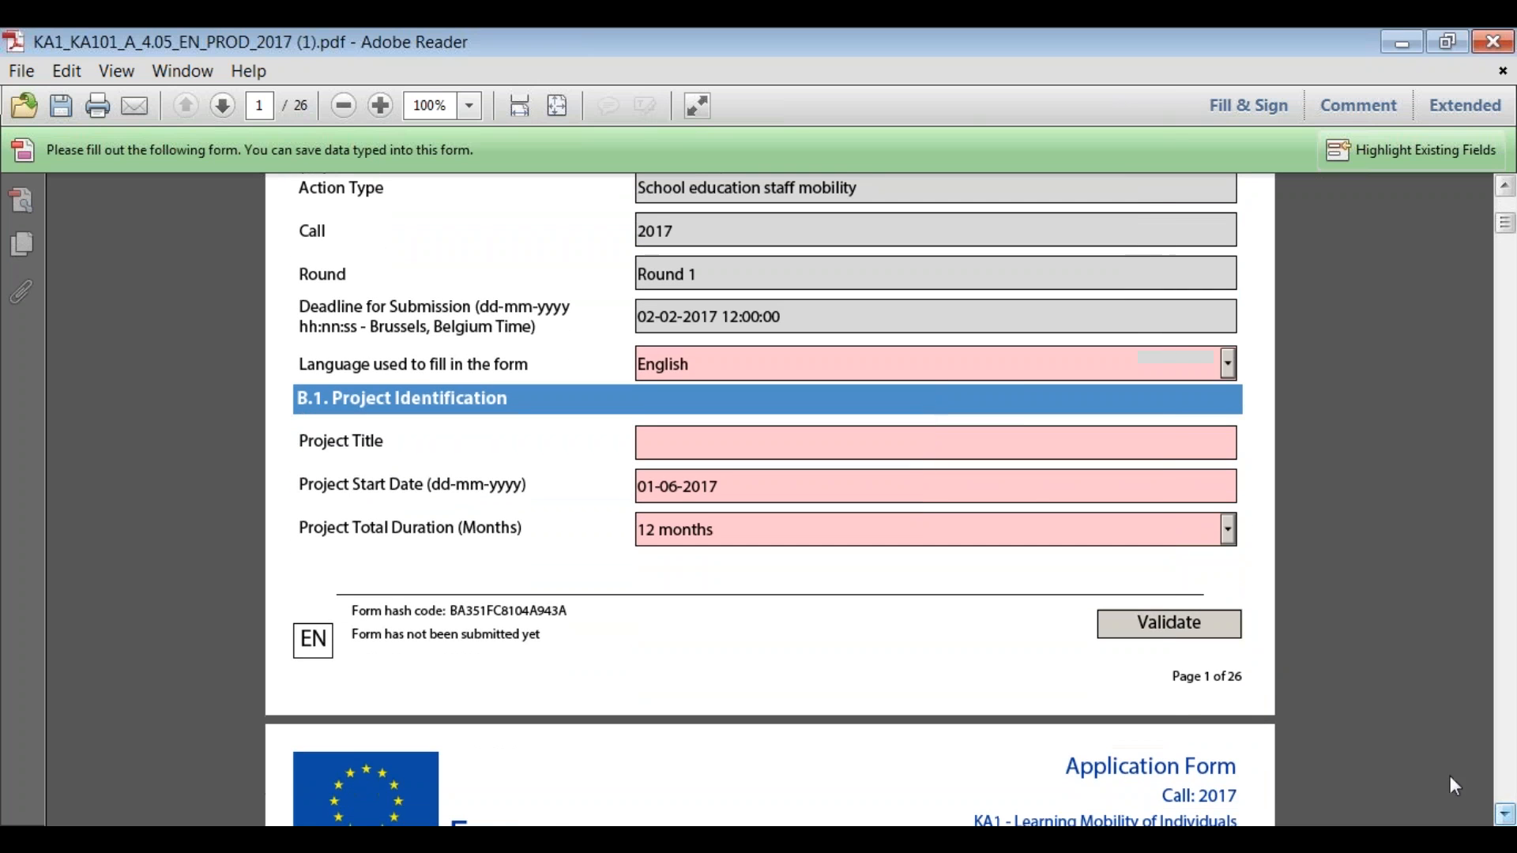
{"action": "left_click", "coordinate": [1168, 630]}
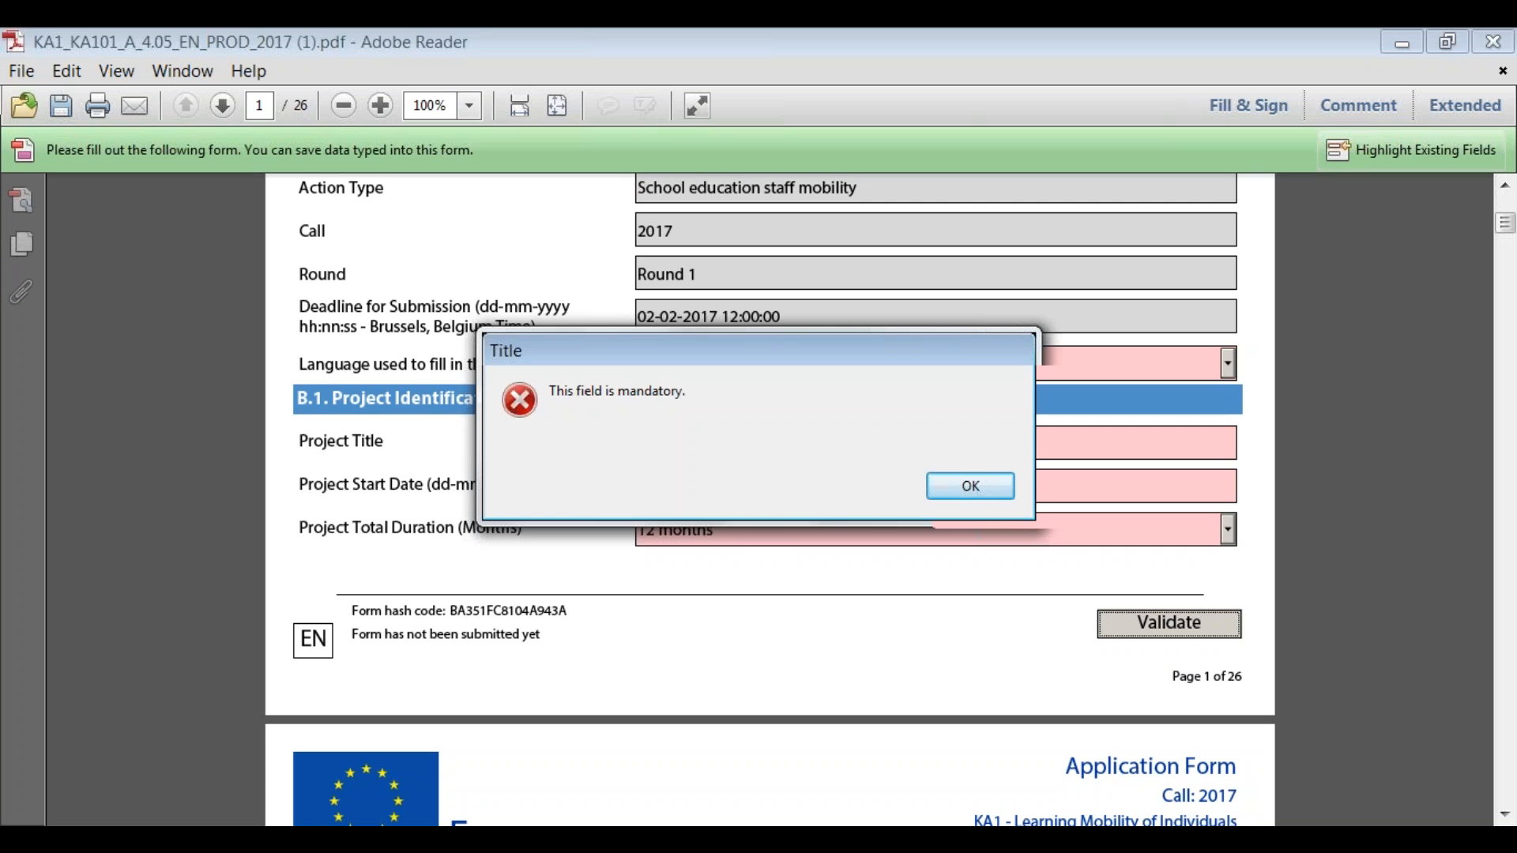
{"action": "left_click", "coordinate": [946, 496]}
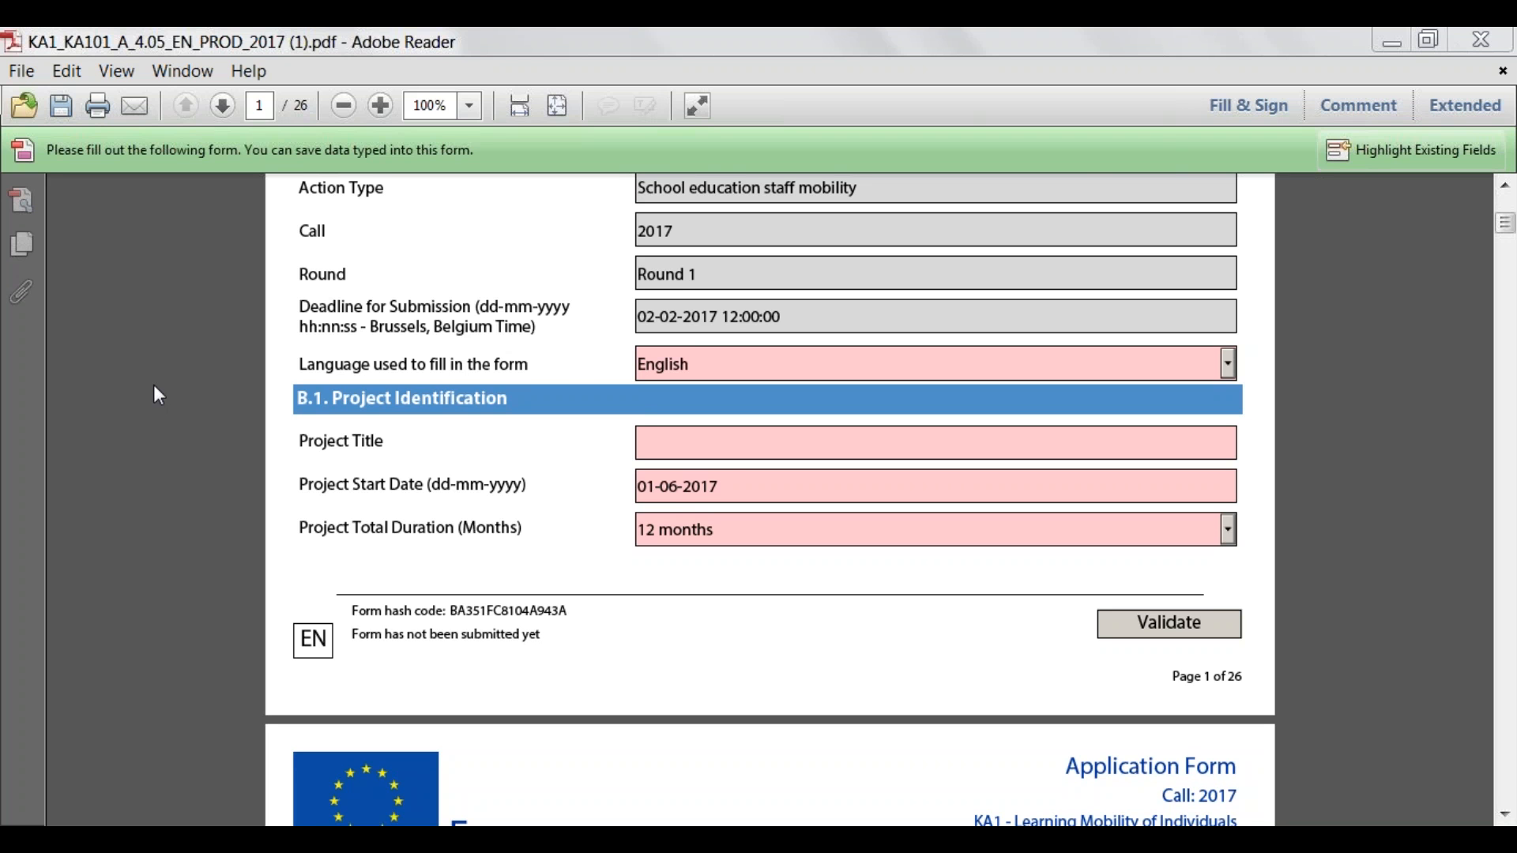
Set the language used to fill in the form to English and enter "Example project" as the project title.
{"action": "left_click", "coordinate": [1227, 364]}
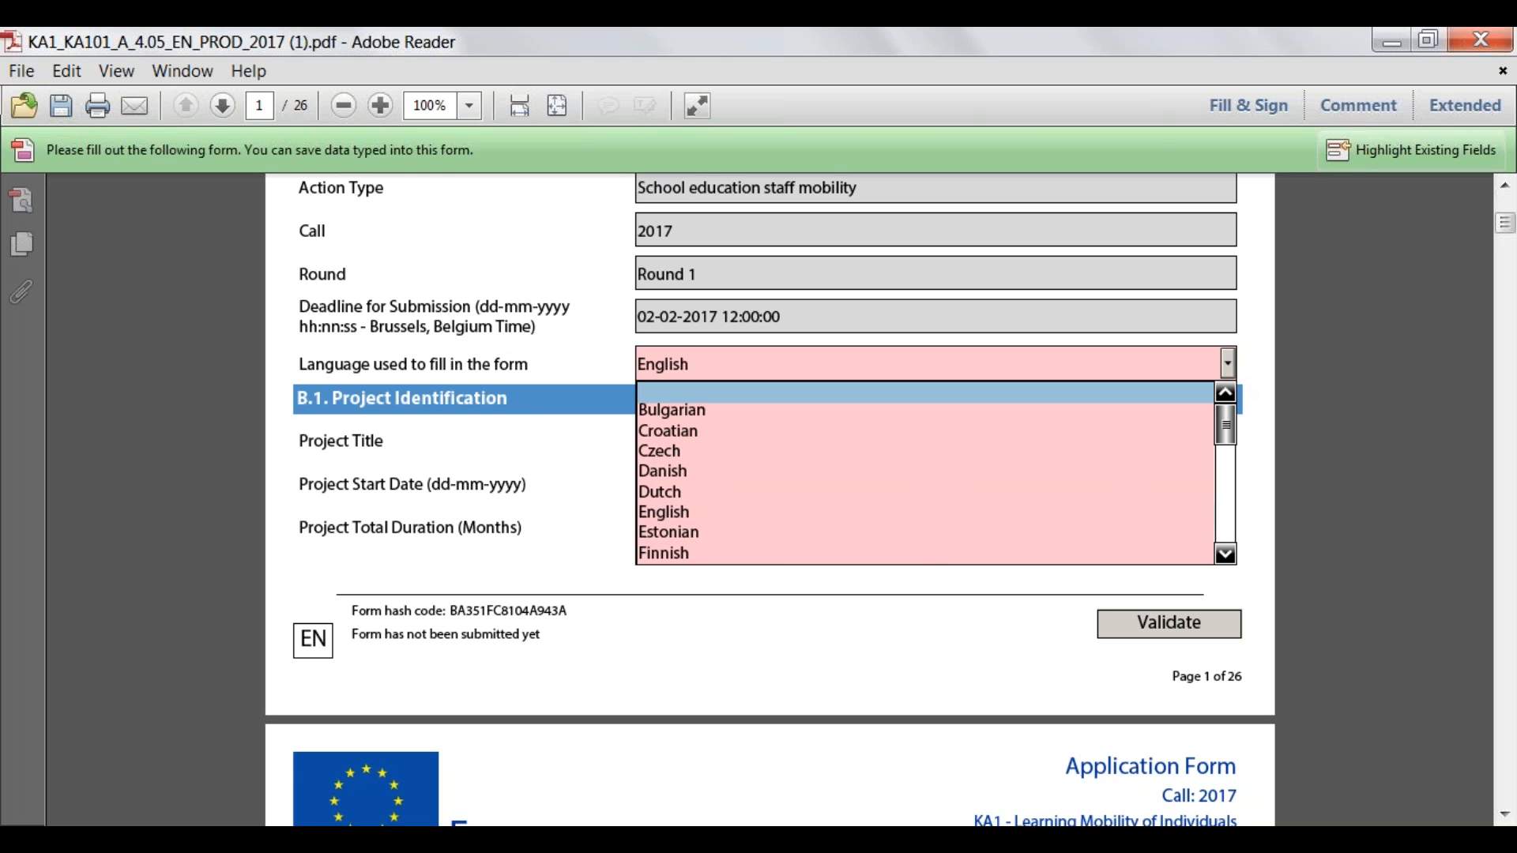
{"action": "left_click", "coordinate": [889, 511]}
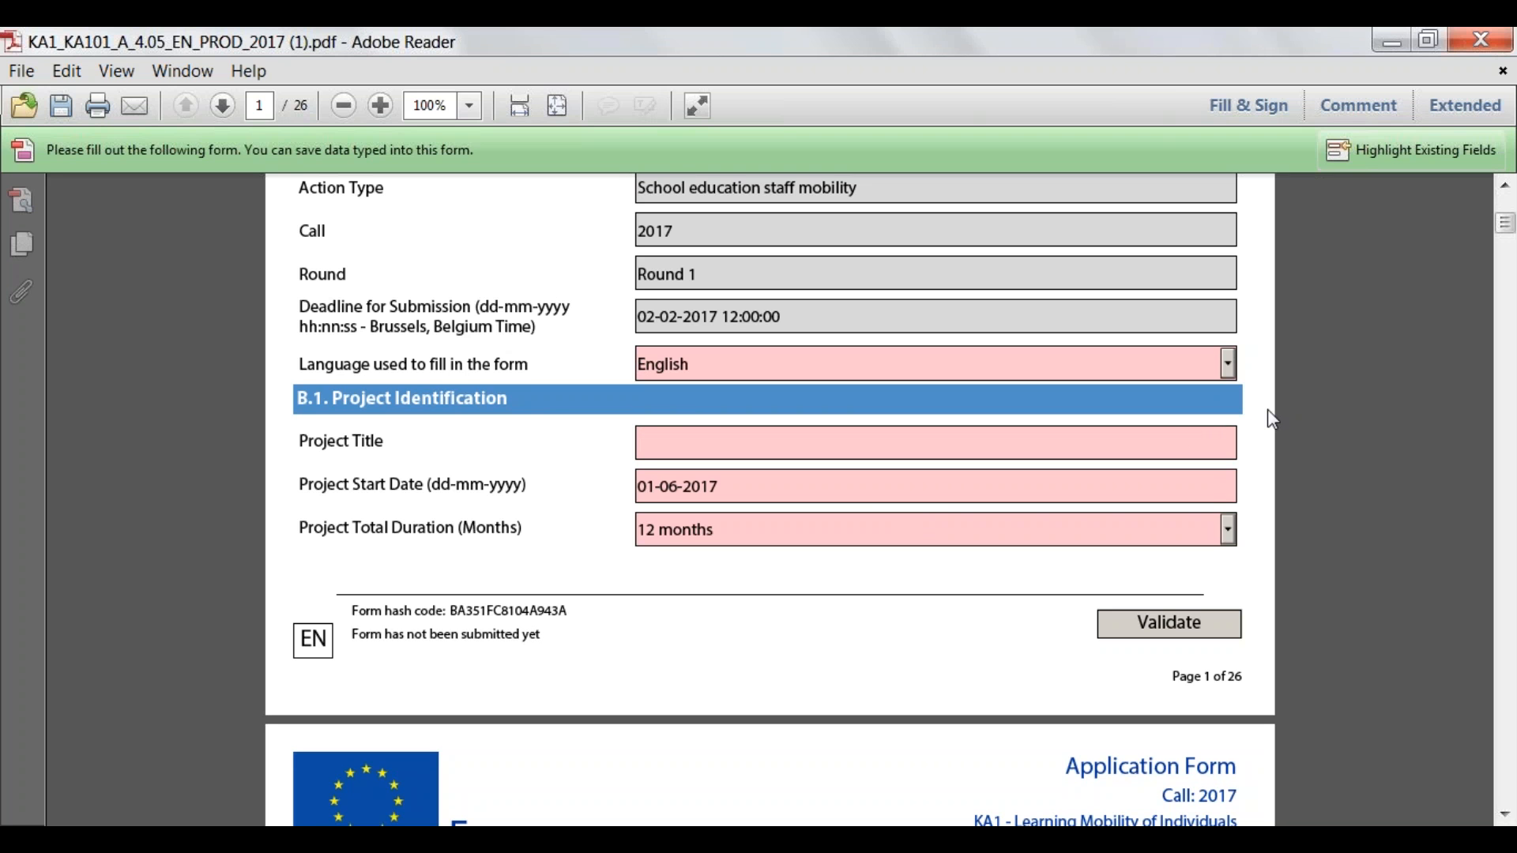
{"action": "left_click", "coordinate": [1084, 439]}
{"action": "type", "text": "Example project"}
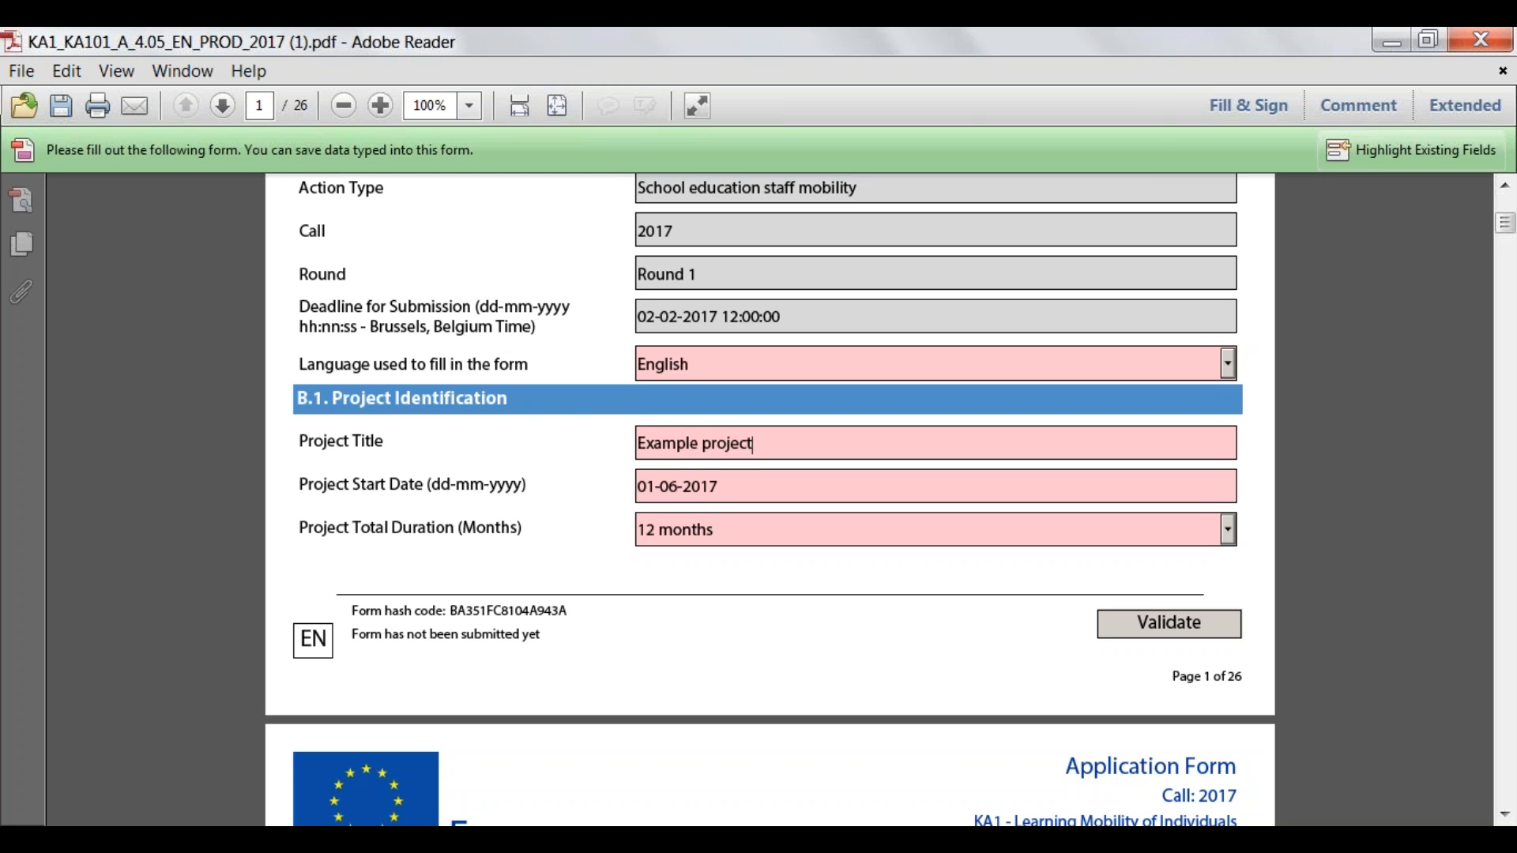
Set the project start date to 01-06-2017 and the project total duration to 12 months.
{"action": "left_click", "coordinate": [1226, 490]}
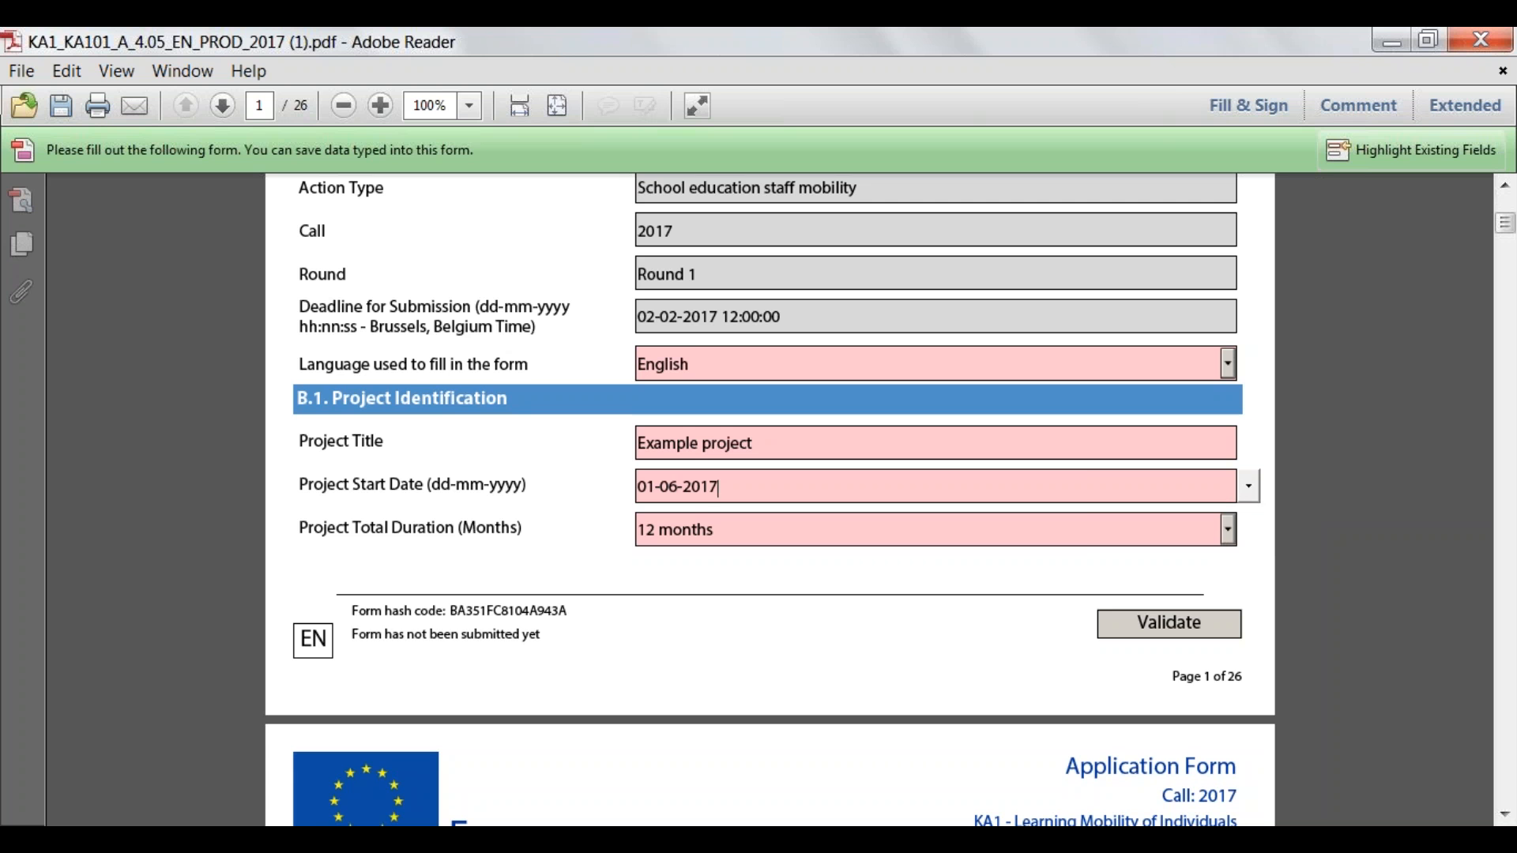
{"action": "left_click", "coordinate": [1250, 488]}
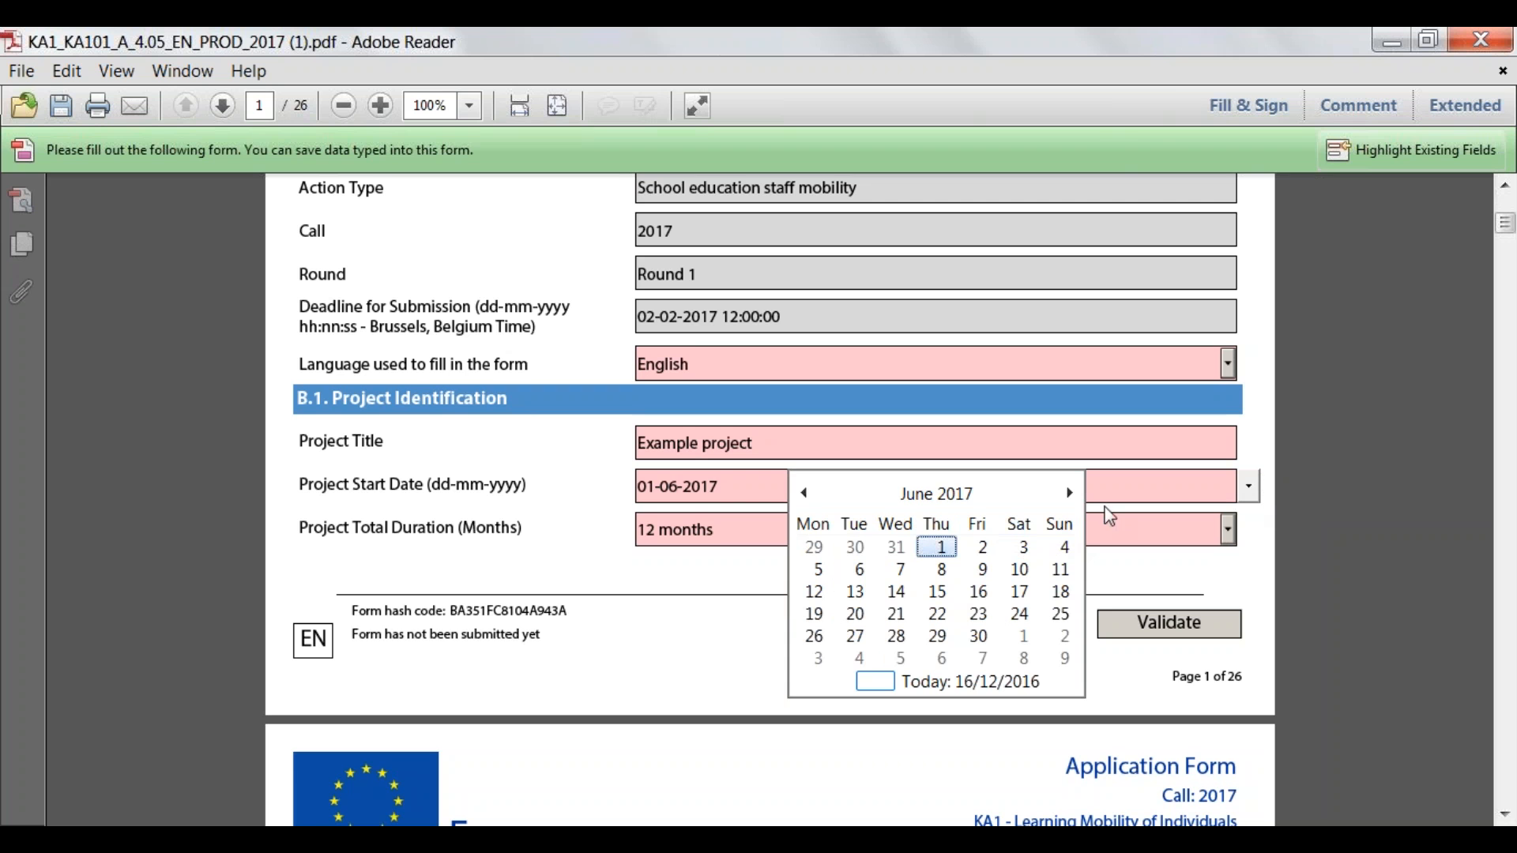
{"action": "left_click", "coordinate": [939, 548]}
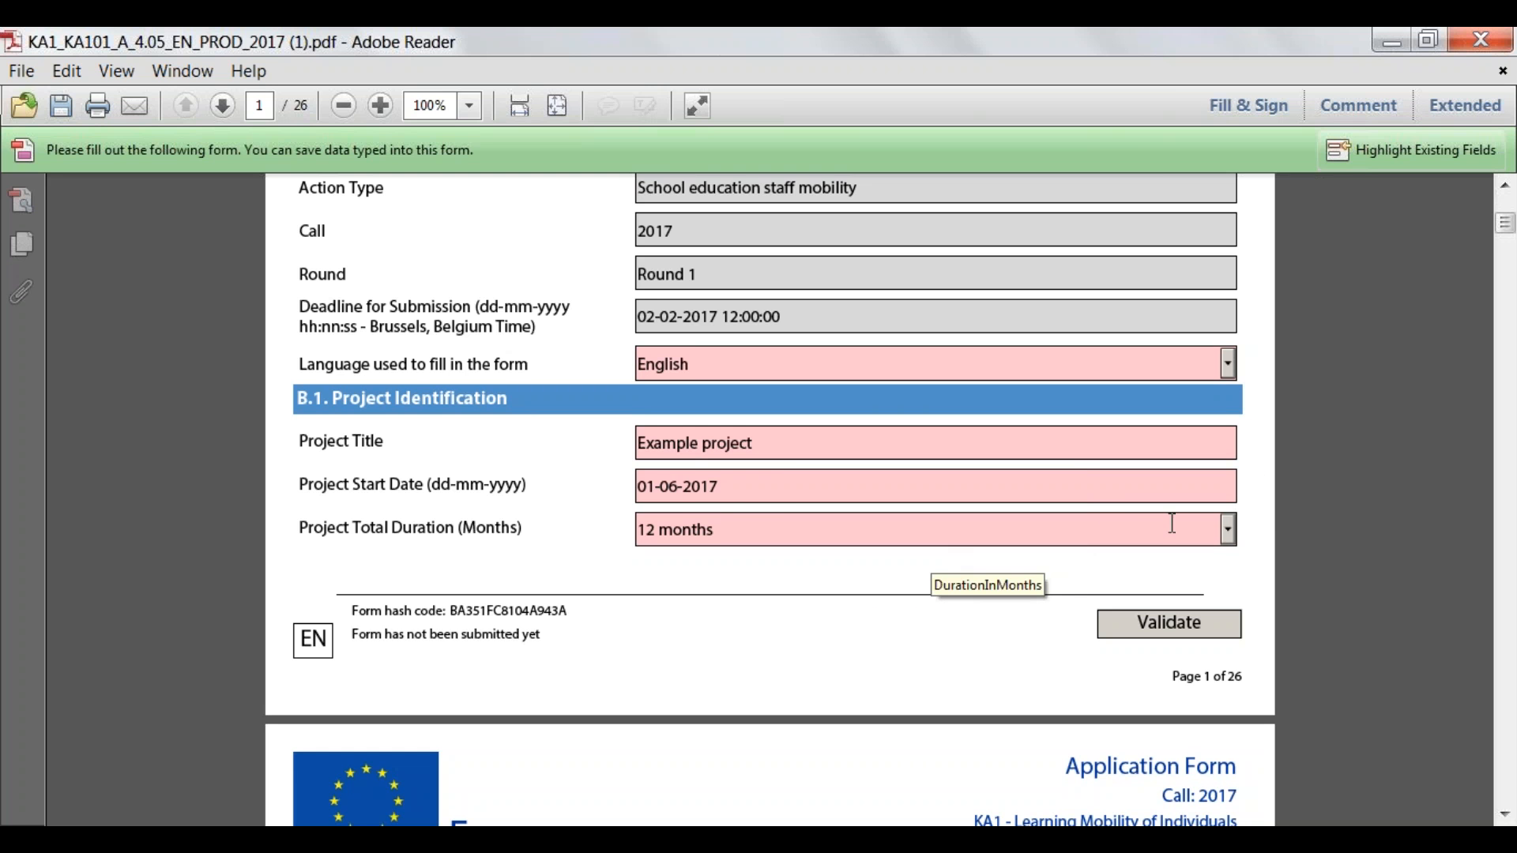
{"action": "left_click", "coordinate": [1229, 531]}
{"action": "left_click_drag", "start_coordinate": [1231, 592], "coordinate": [1229, 657]}
{"action": "left_click", "coordinate": [1234, 610]}
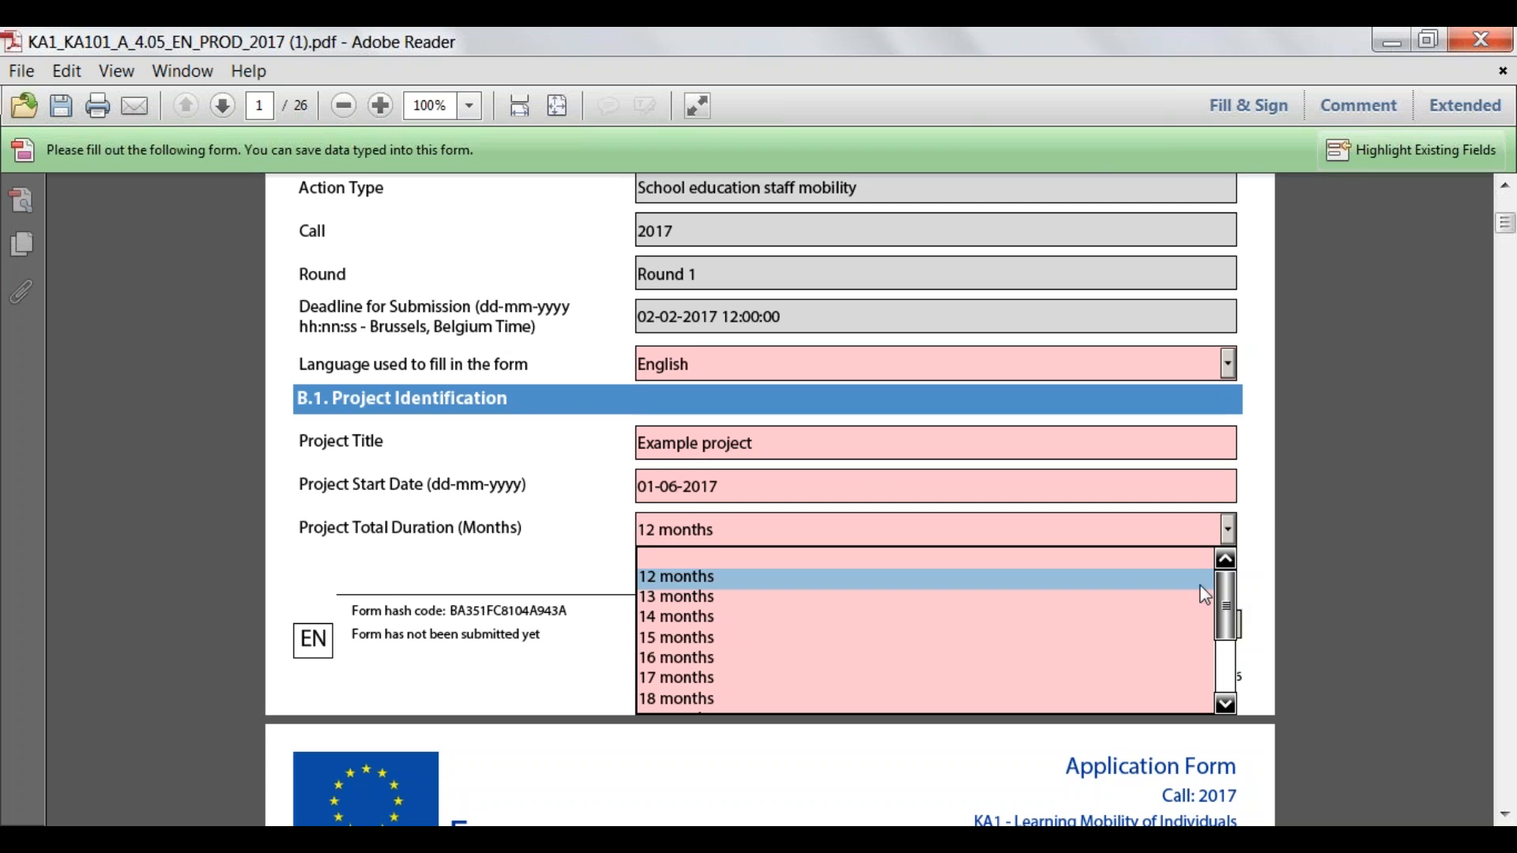
{"action": "left_click", "coordinate": [1103, 578]}
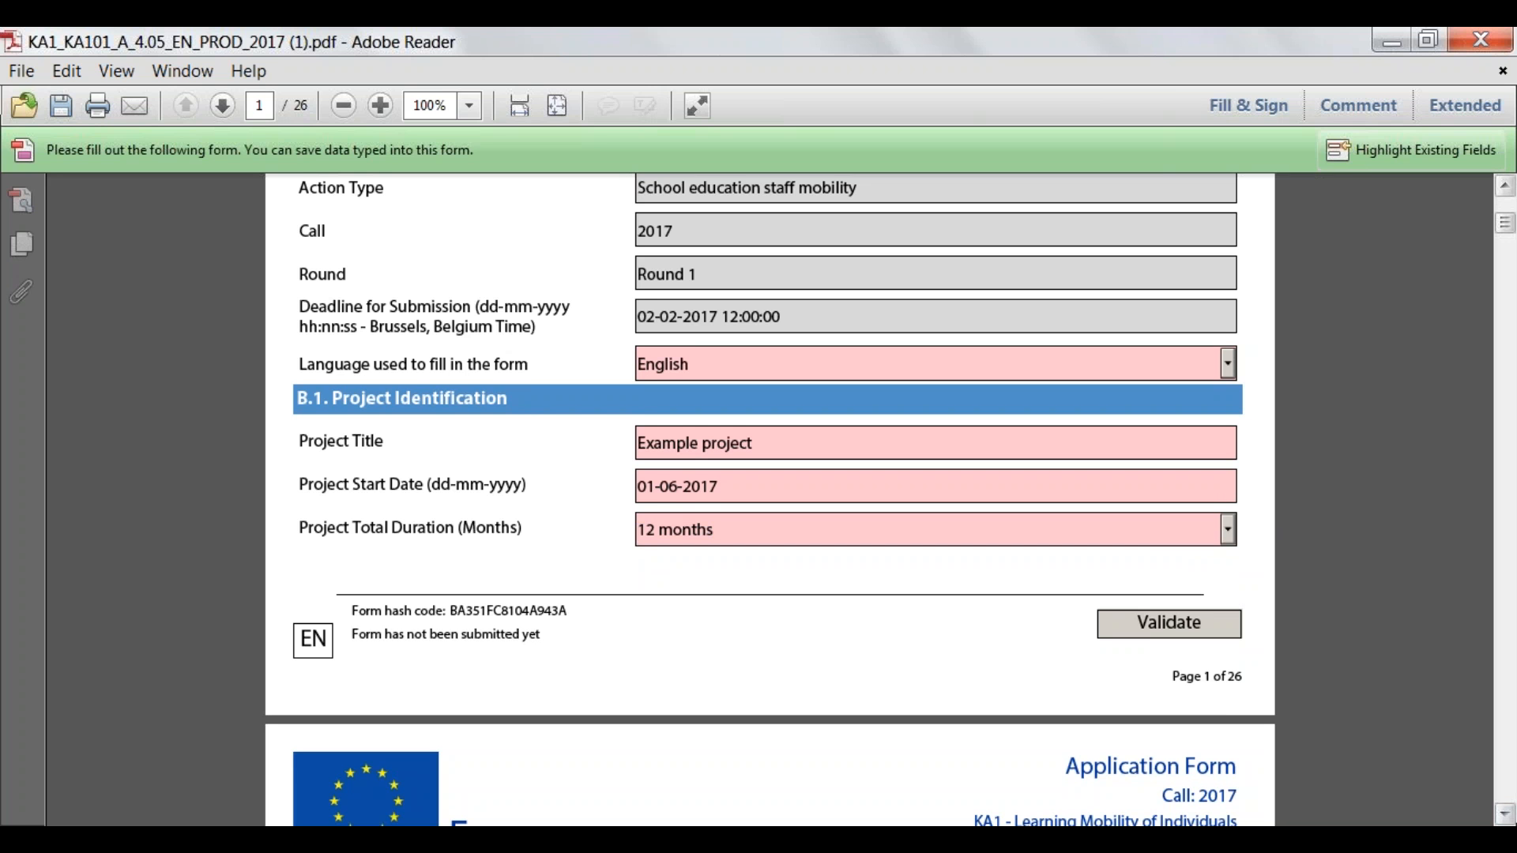
Choose UK01 (UNITED KINGDOM) as the National Agency of the applicant organisation in section B.2.
{"action": "scroll", "coordinate": [1505, 814], "scroll_direction": "down", "scroll_amount": 5}
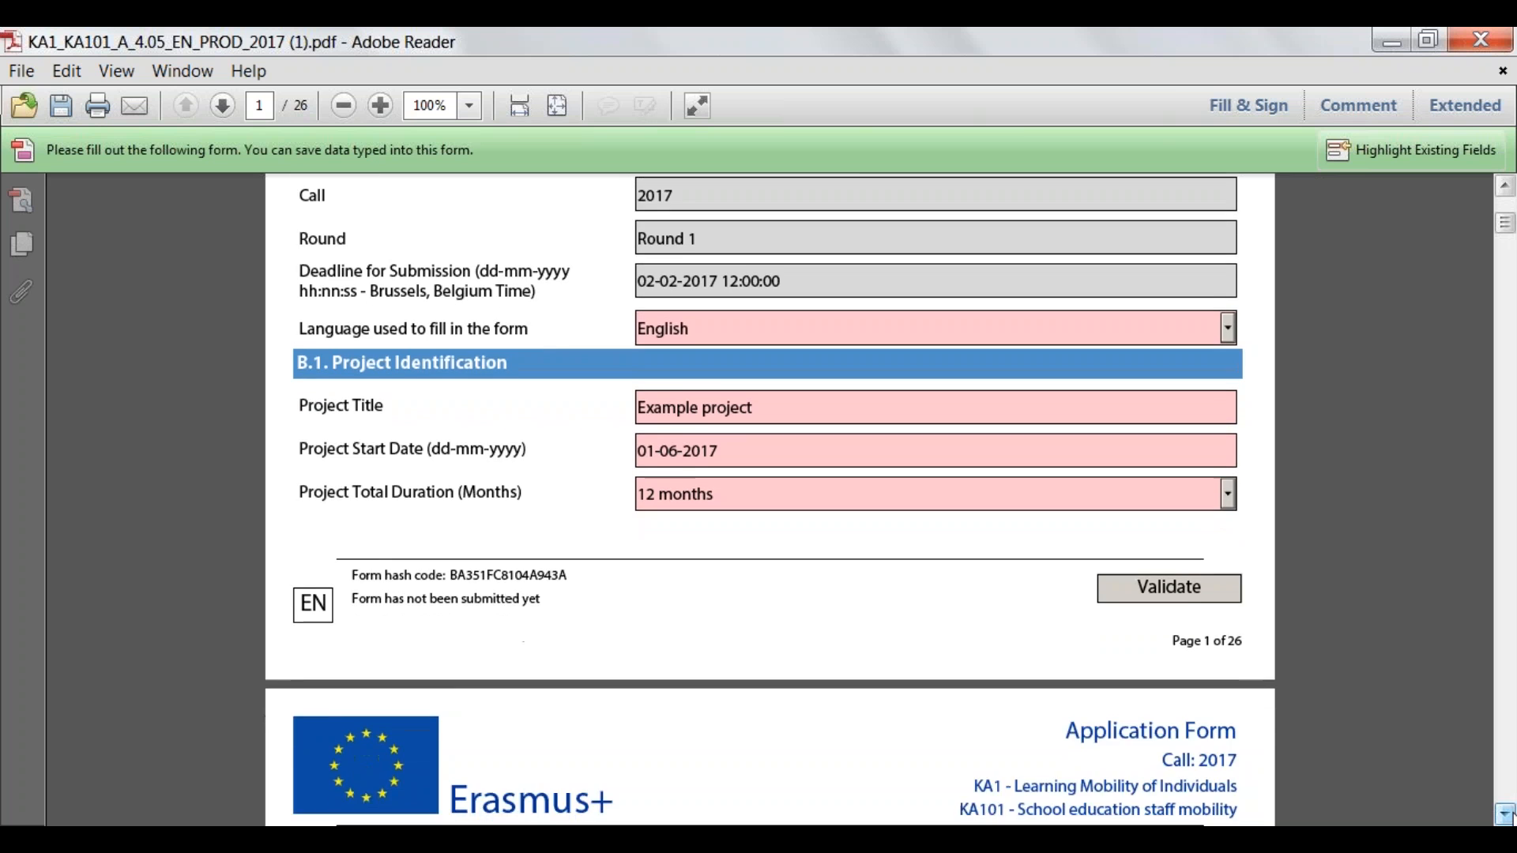
{"action": "scroll", "coordinate": [1507, 813], "scroll_direction": "down", "scroll_amount": 5}
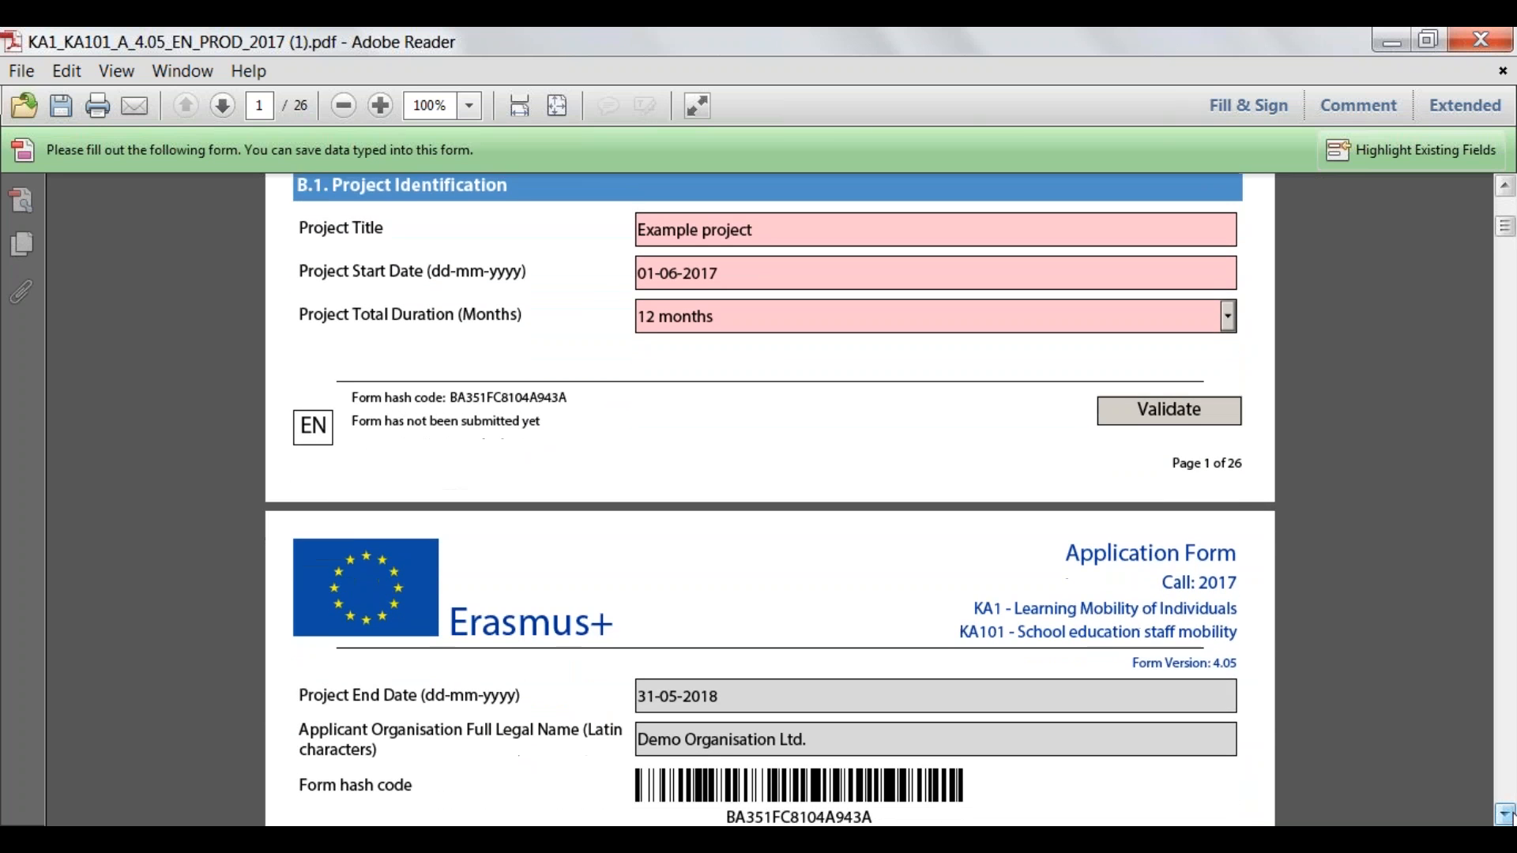
{"action": "scroll", "coordinate": [1508, 814], "scroll_direction": "down", "scroll_amount": 6}
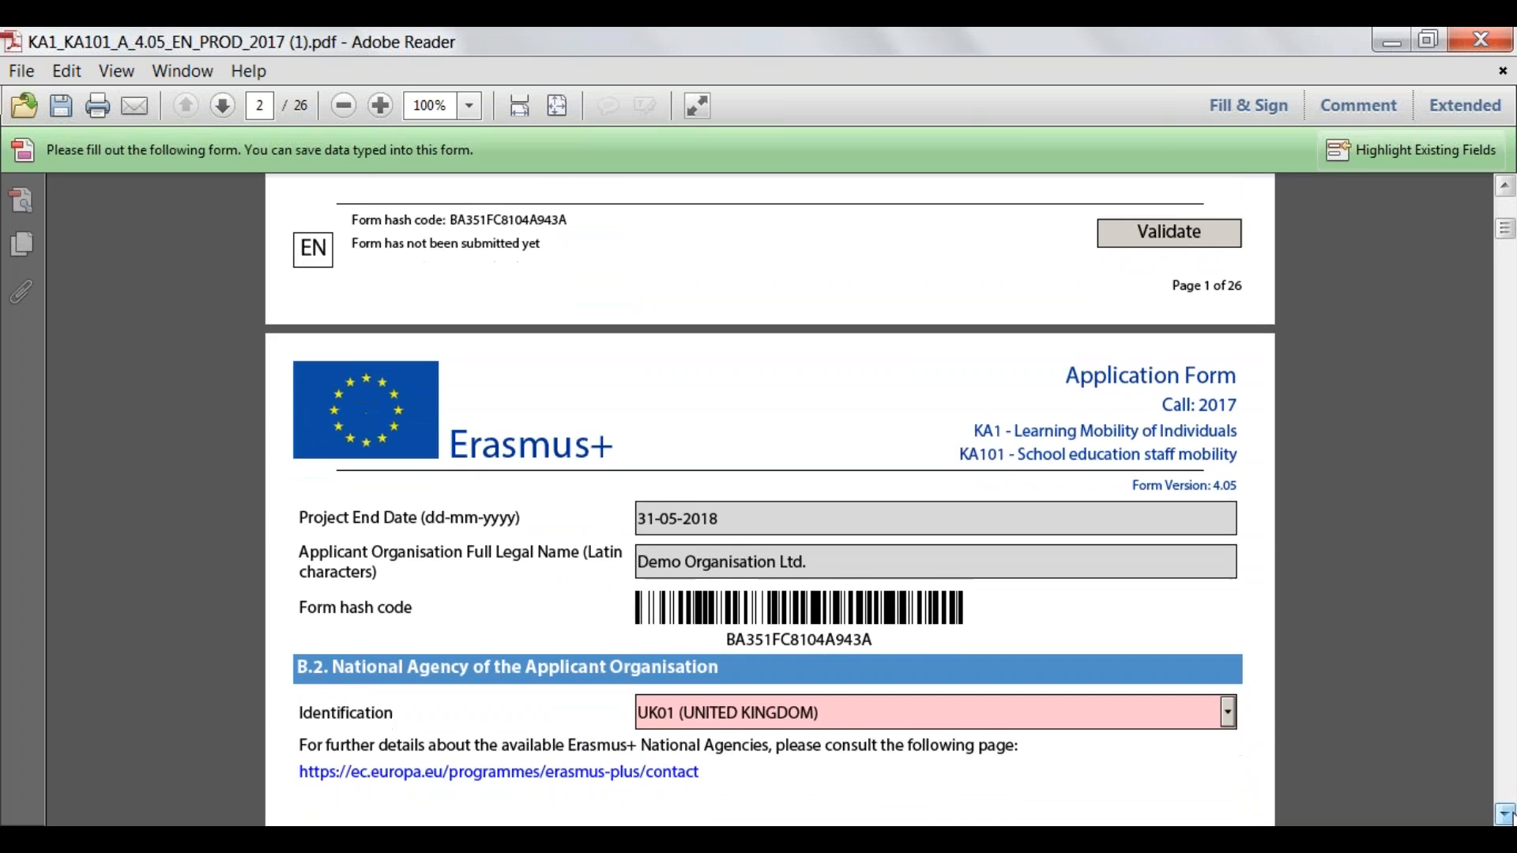
{"action": "scroll", "coordinate": [1508, 813], "scroll_direction": "down", "scroll_amount": 5}
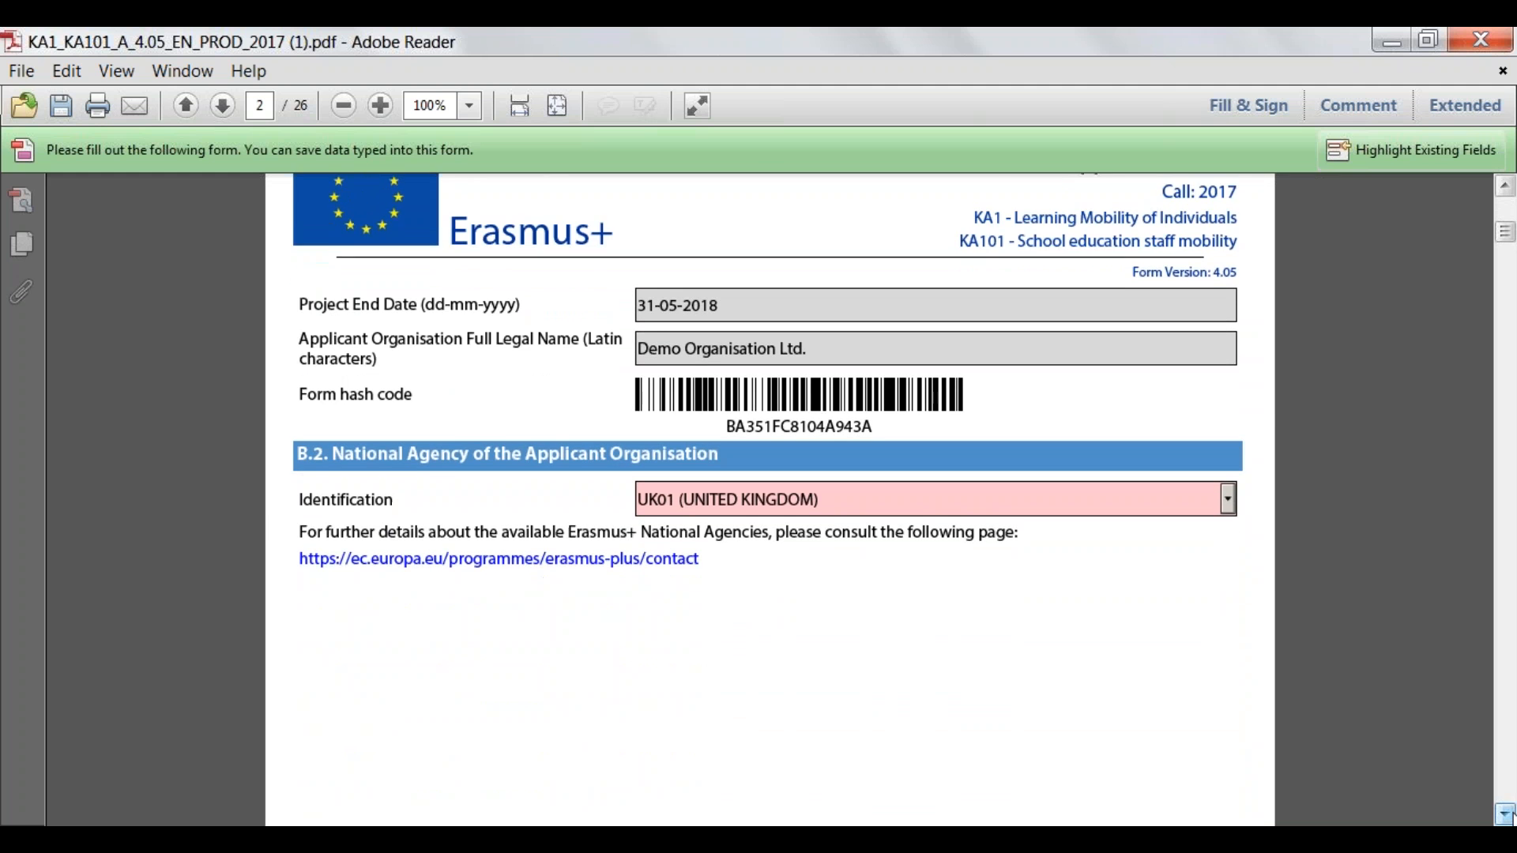
{"action": "scroll", "coordinate": [1508, 814], "scroll_direction": "down", "scroll_amount": 4}
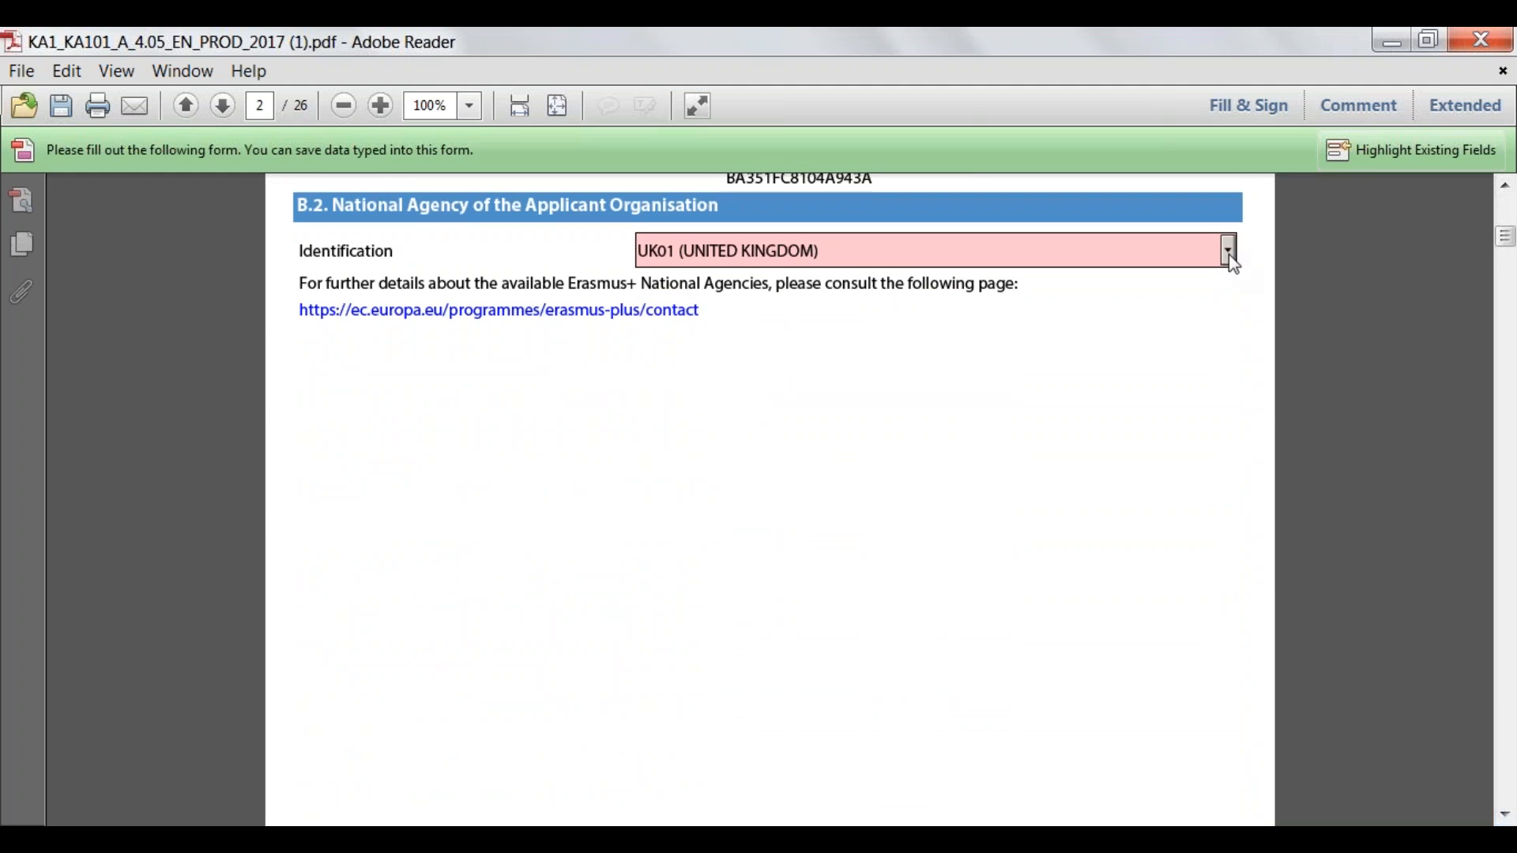
{"action": "left_click", "coordinate": [1228, 251]}
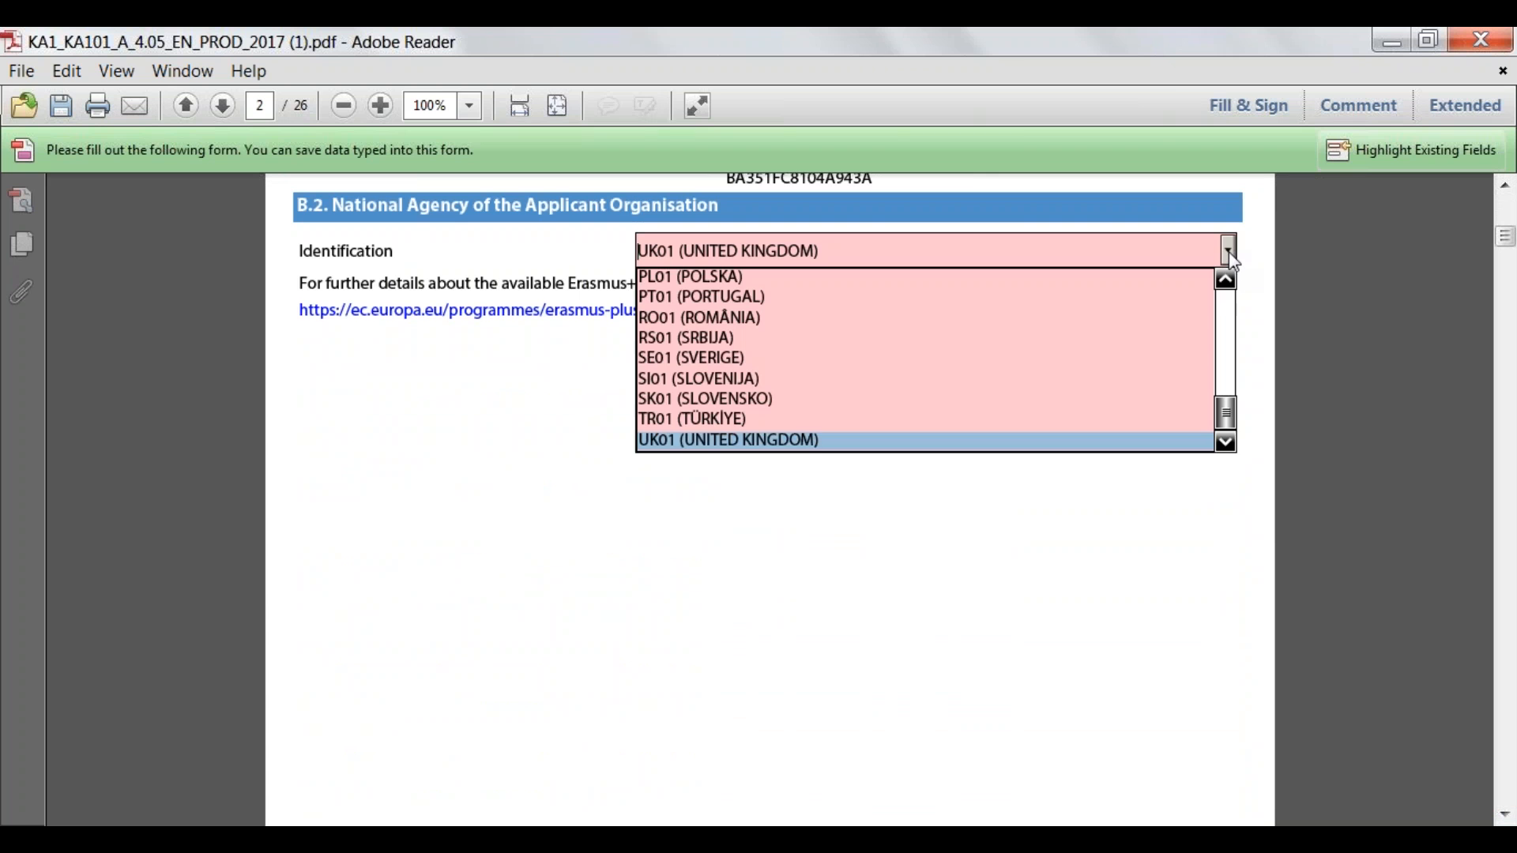
{"action": "left_click", "coordinate": [1051, 441]}
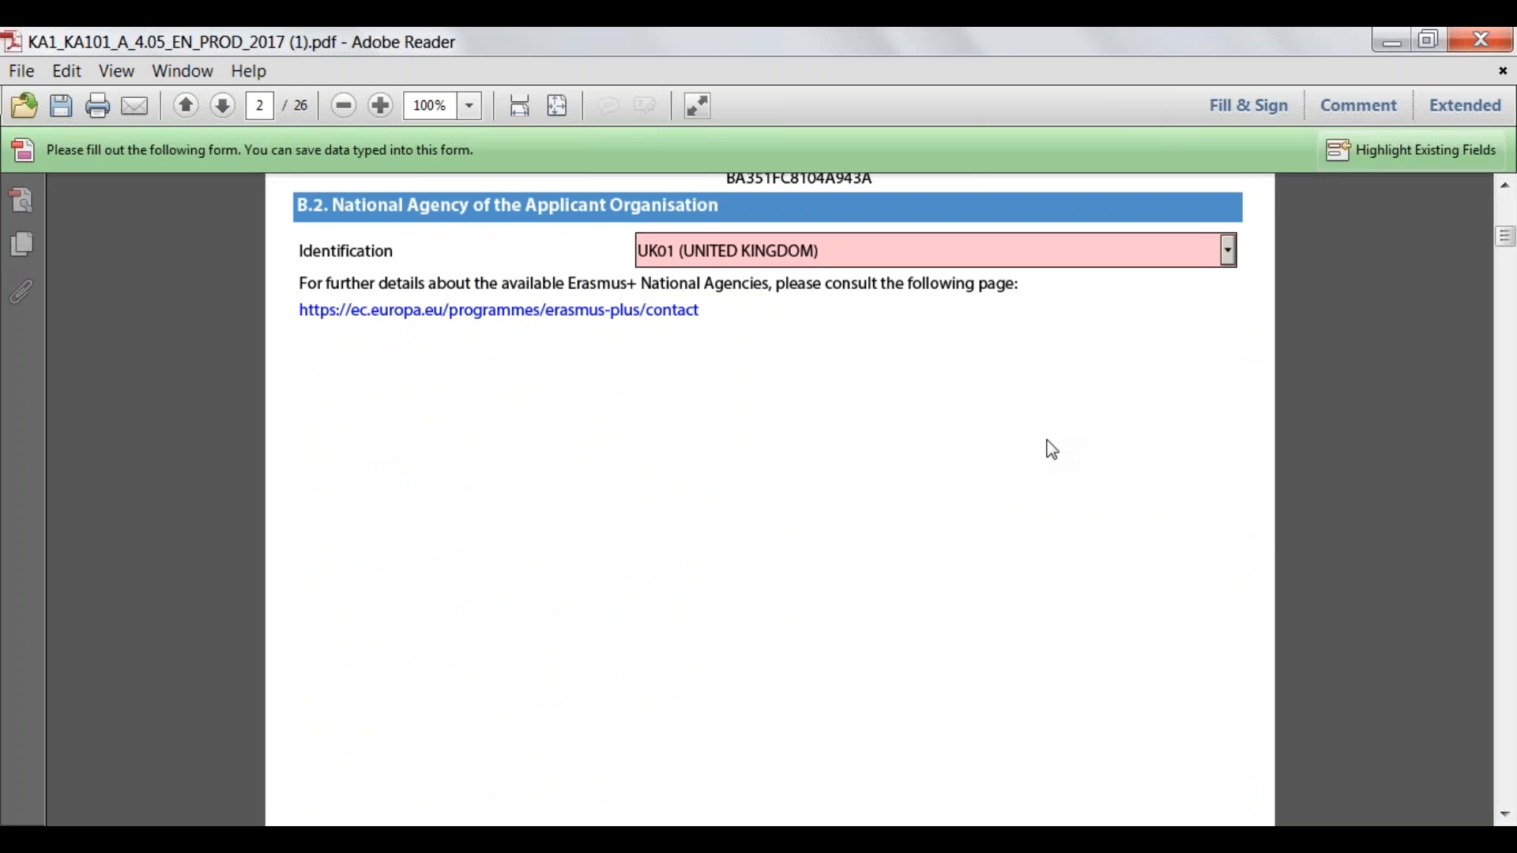
Enter the applicant organisation's PIC in section C.1 and check it to load the organisation's details.
{"action": "left_click", "coordinate": [1506, 815]}
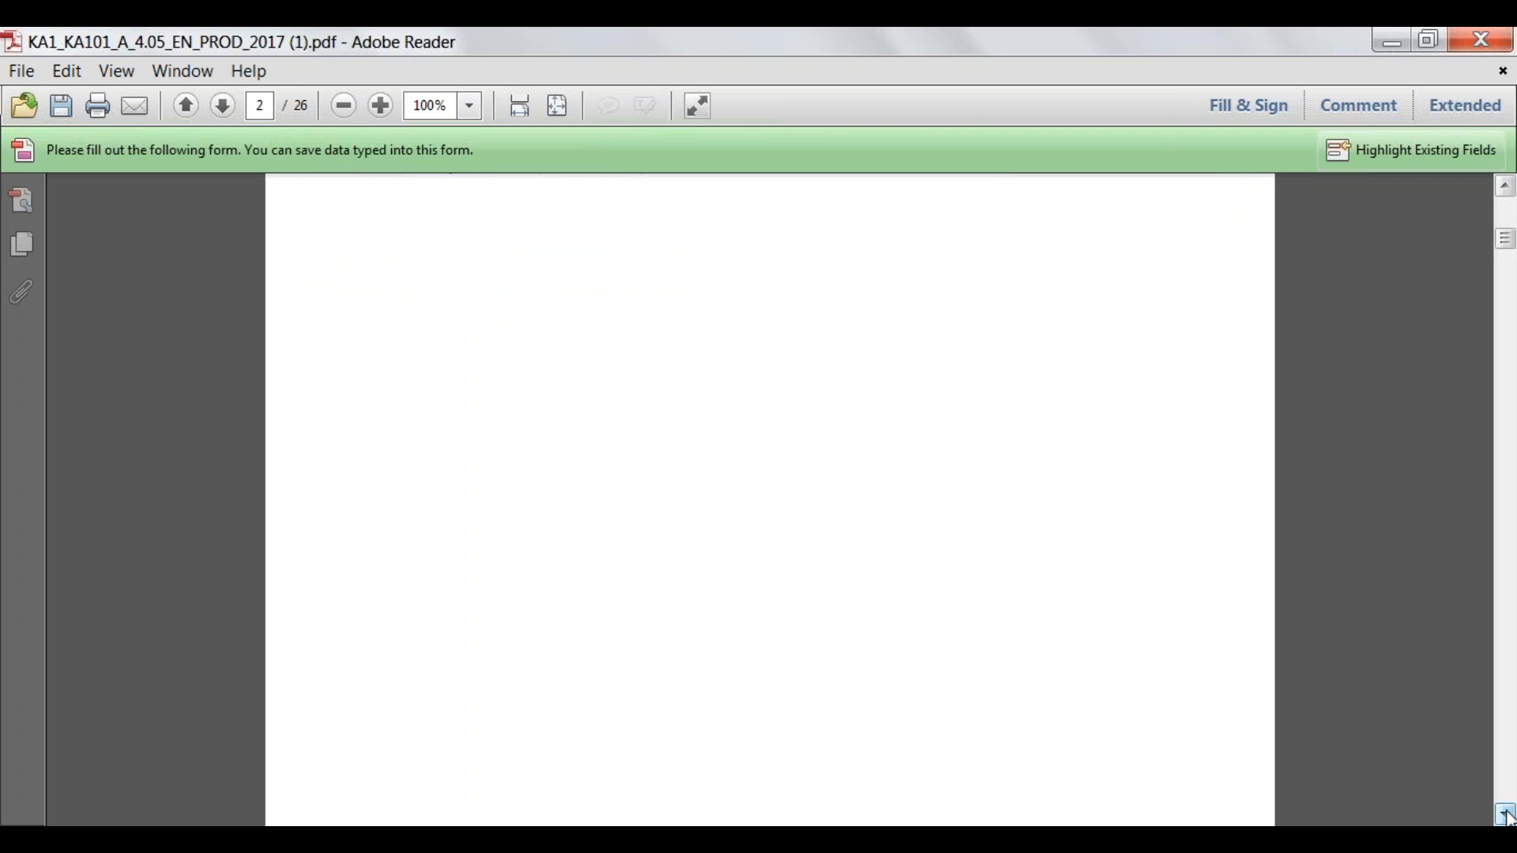
{"action": "left_click", "coordinate": [1506, 814]}
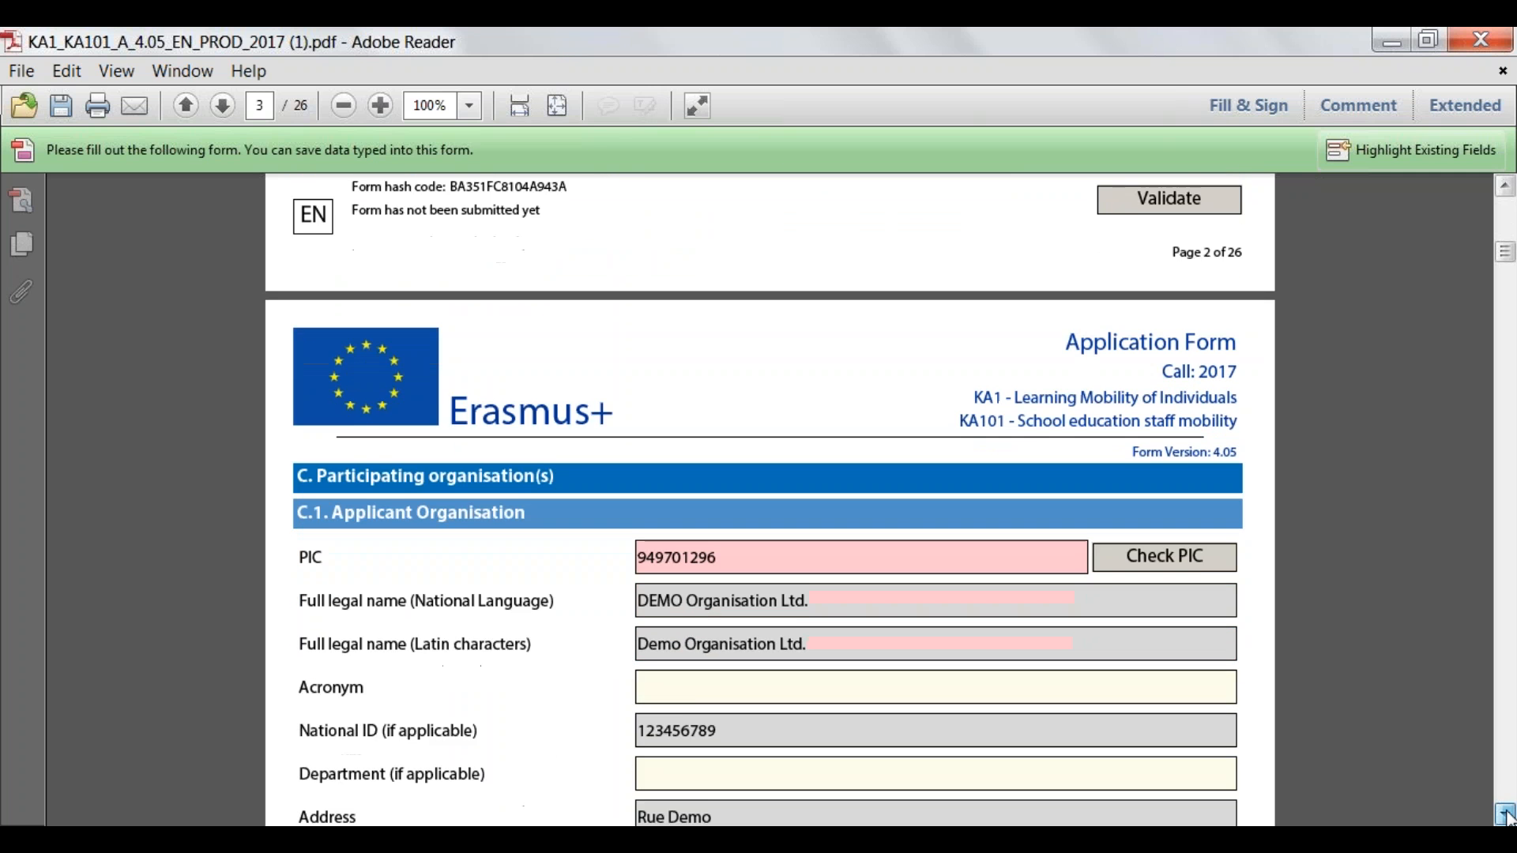
{"action": "left_click", "coordinate": [1506, 815]}
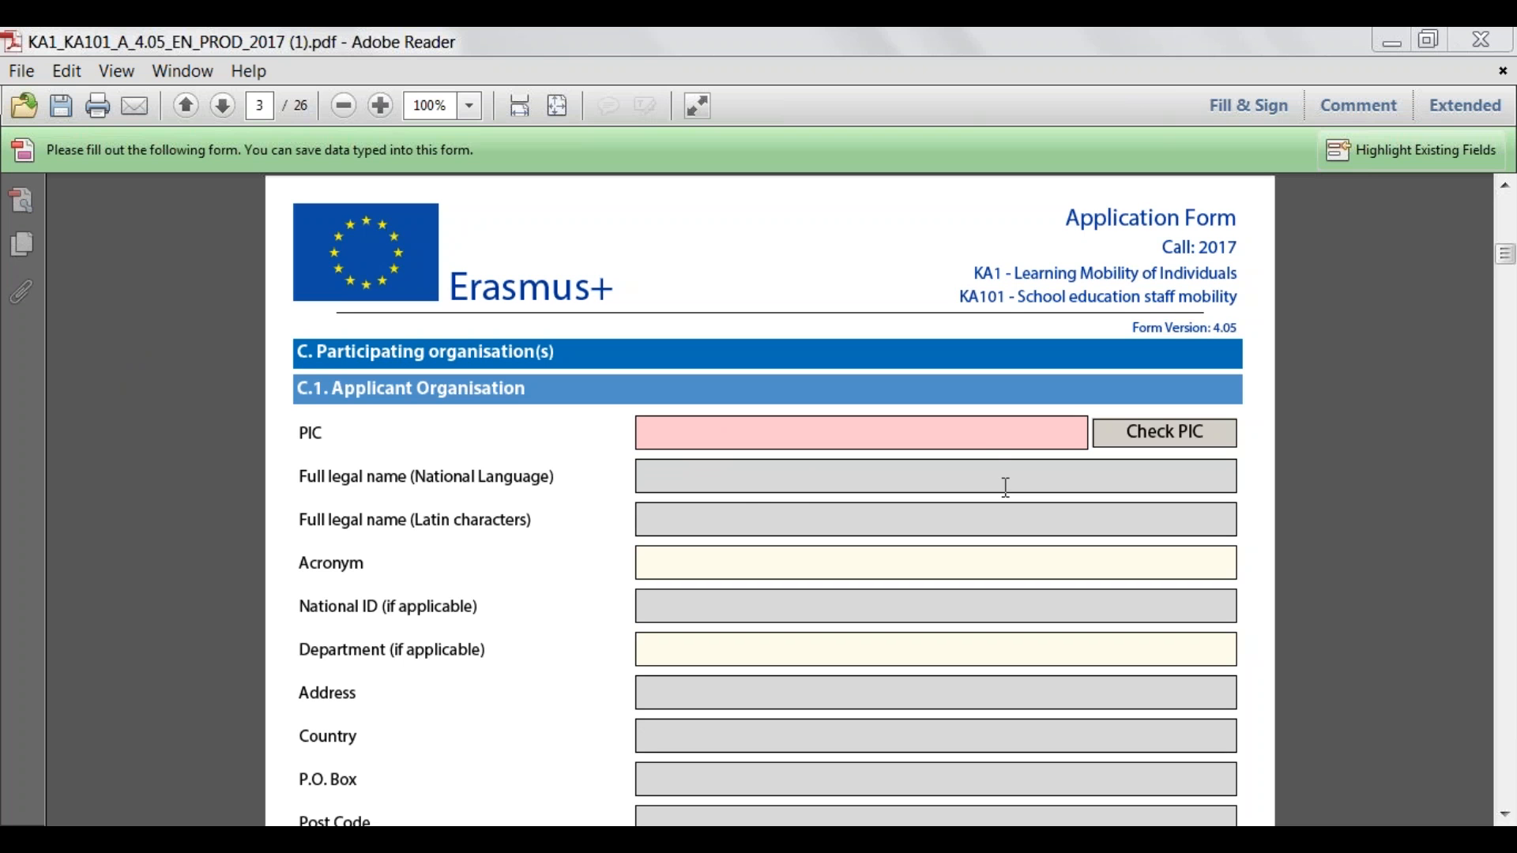
{"action": "left_click", "coordinate": [1001, 433]}
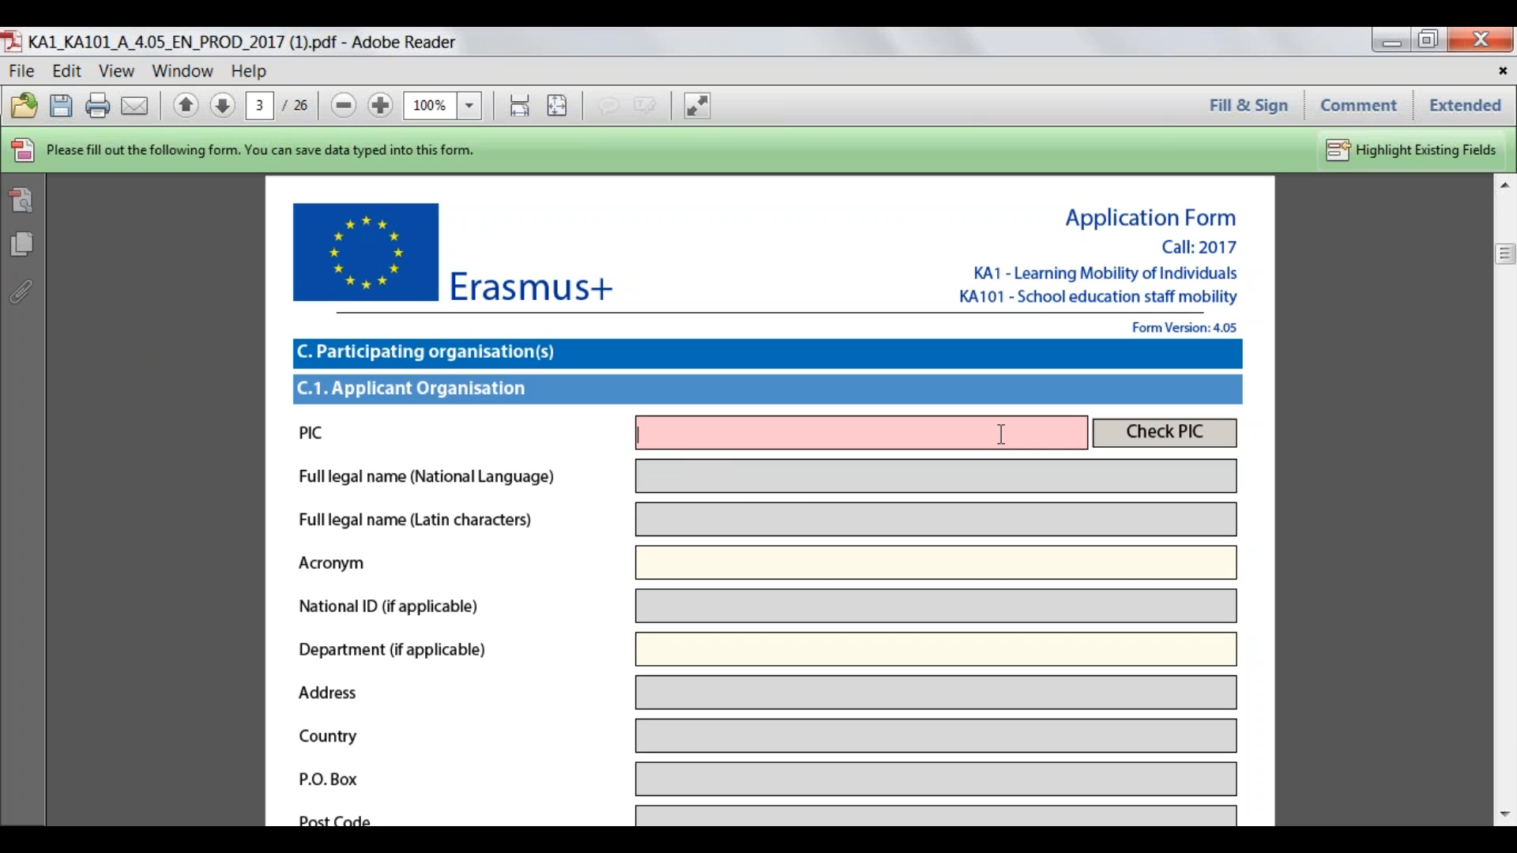
{"action": "type", "text": "949701296"}
{"action": "left_click", "coordinate": [1163, 433]}
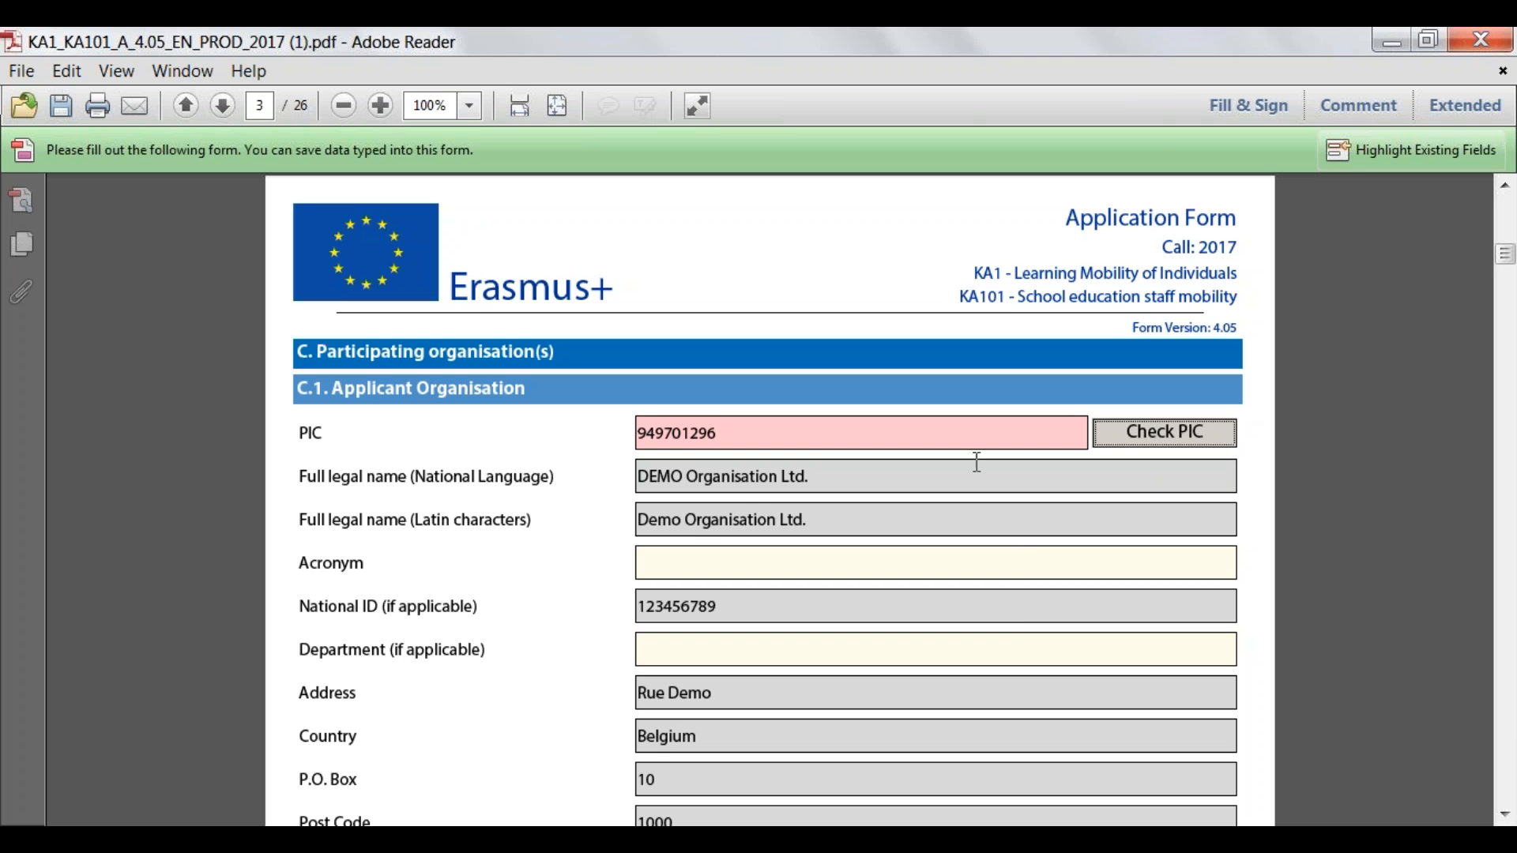
Fill in both the acronym and the department of the applicant organisation as "Demo".
{"action": "left_click", "coordinate": [1015, 564]}
{"action": "left_click", "coordinate": [1022, 640]}
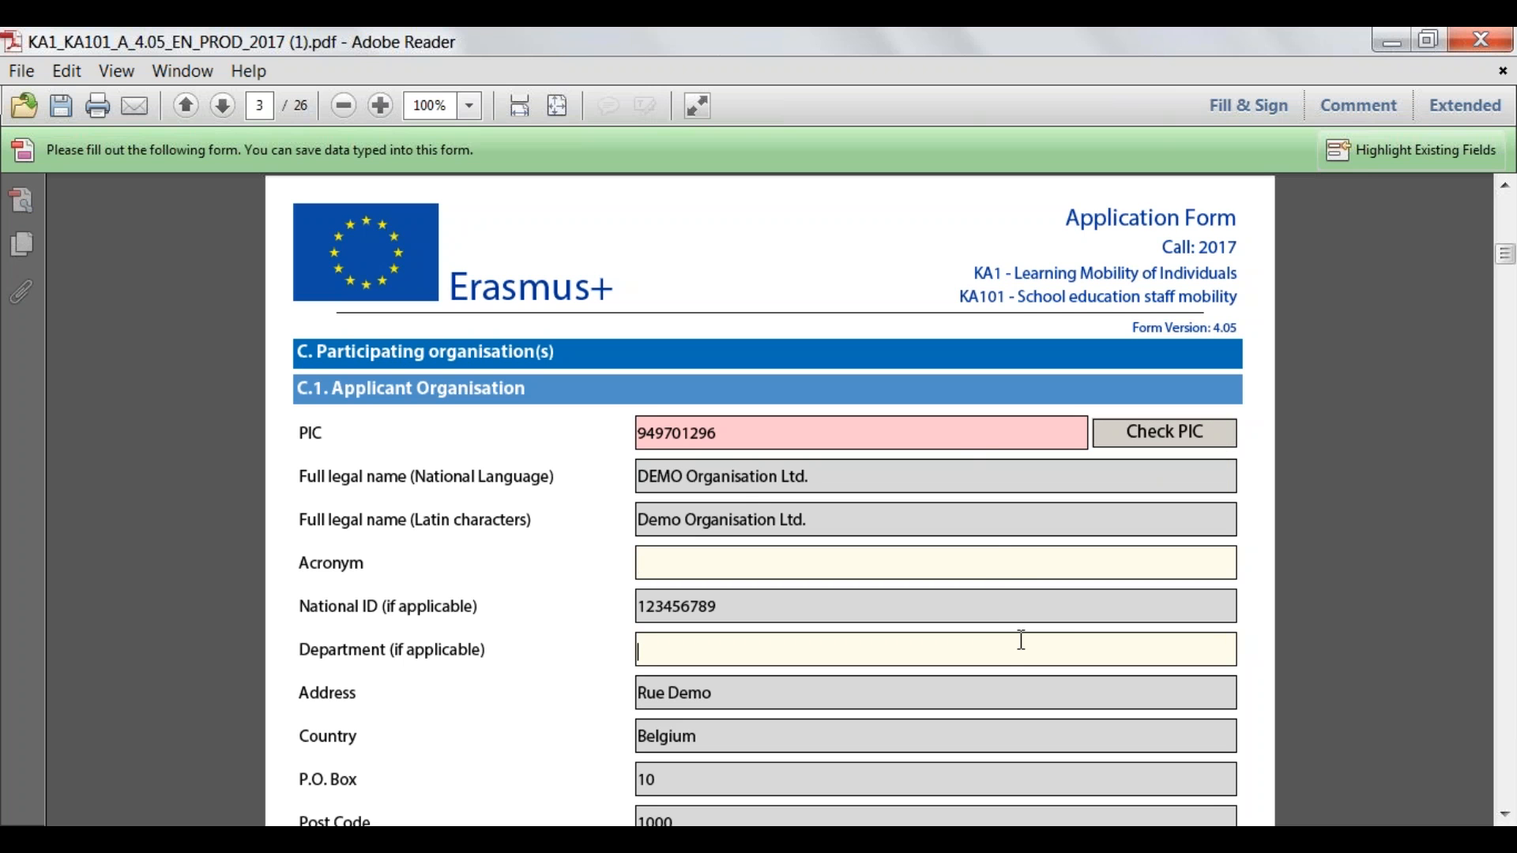
{"action": "left_click", "coordinate": [1010, 558]}
{"action": "type", "text": "Demo"}
{"action": "left_click", "coordinate": [642, 650]}
{"action": "type", "text": "Demo"}
{"action": "left_click", "coordinate": [1502, 814]}
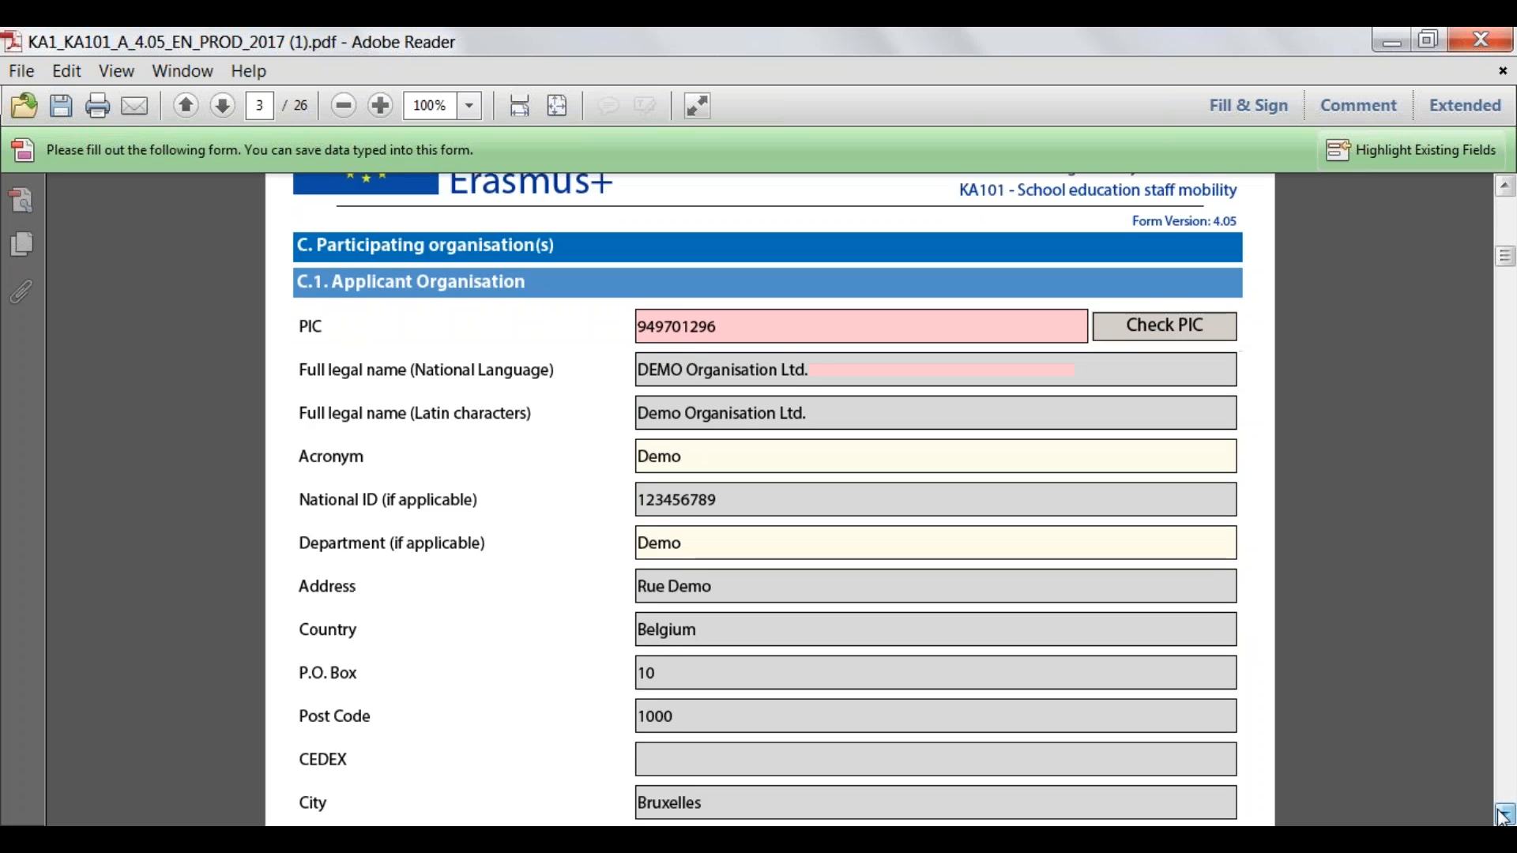
Set the Type of Organisation in section C.1.1 to School/Institute/Educational centre – General education (primary level).
{"action": "left_click_drag", "start_coordinate": [1503, 815], "coordinate": [1503, 814]}
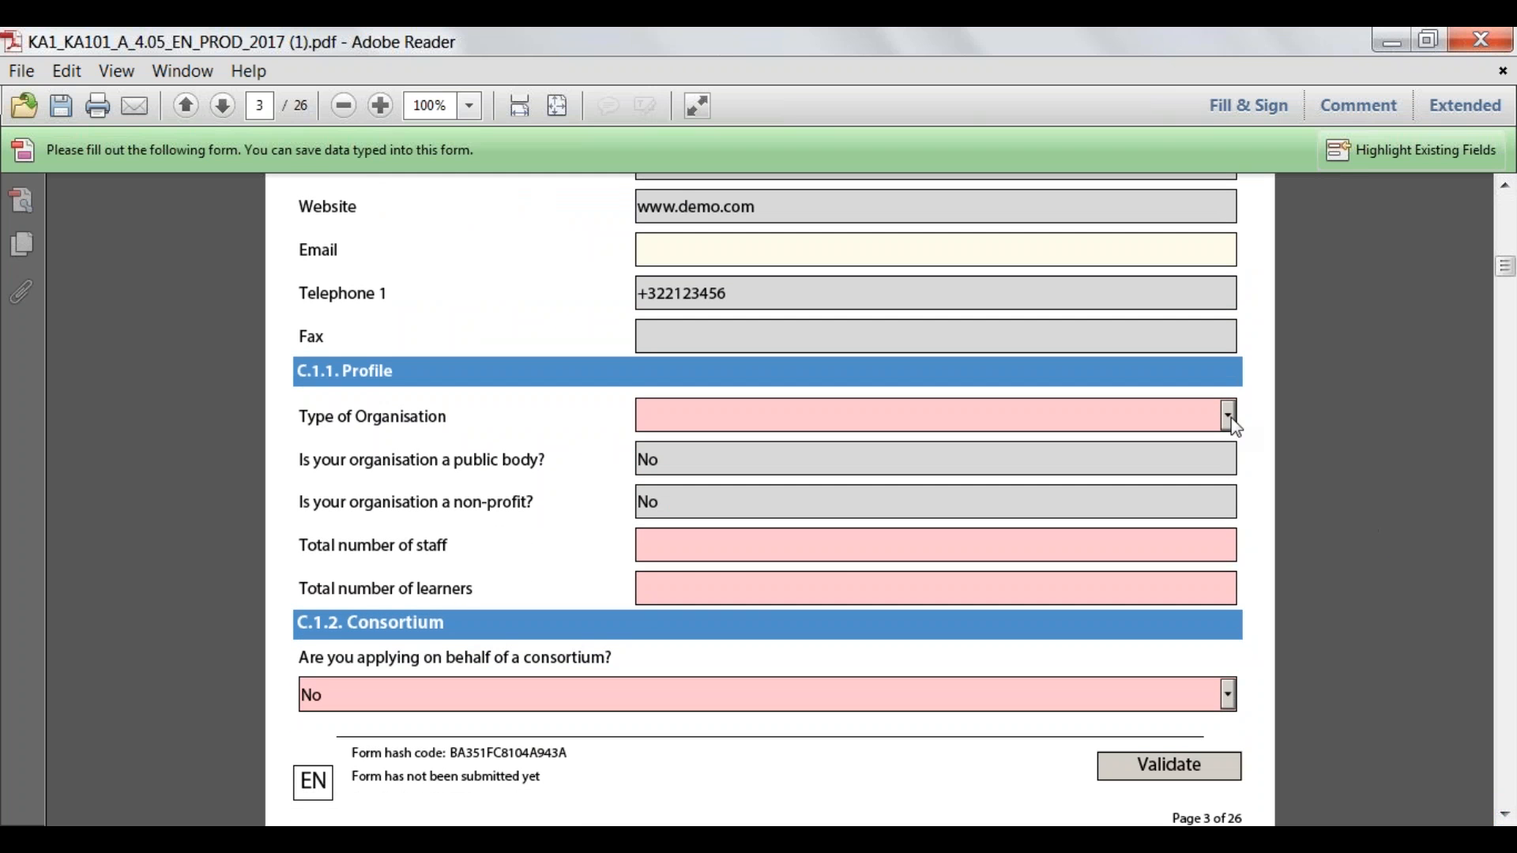
{"action": "left_click", "coordinate": [1228, 416]}
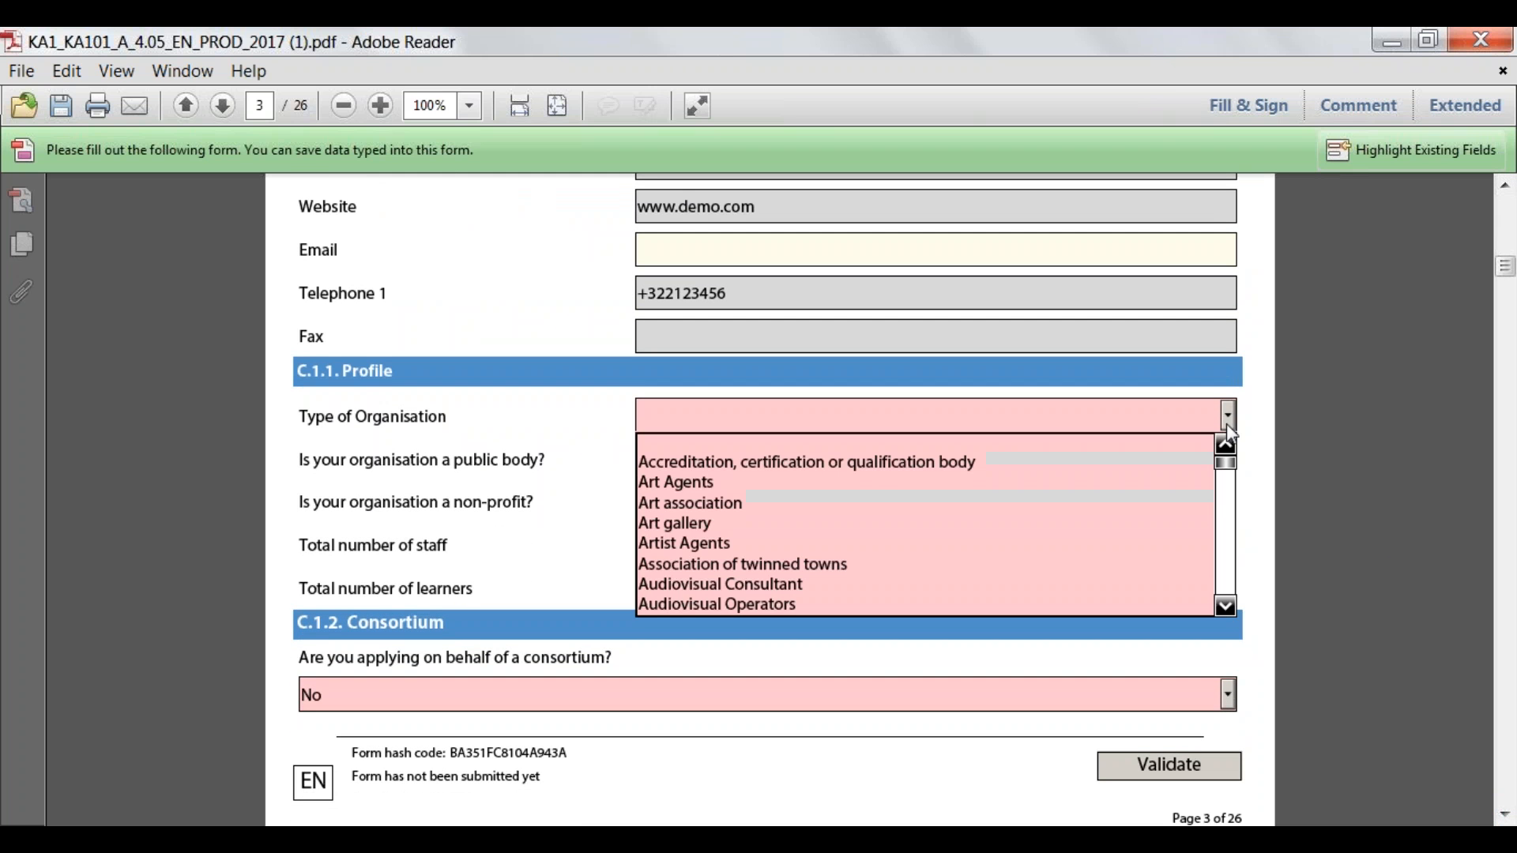
{"action": "left_click", "coordinate": [1226, 607]}
{"action": "left_click", "coordinate": [1226, 607]}
{"action": "left_click", "coordinate": [1225, 606]}
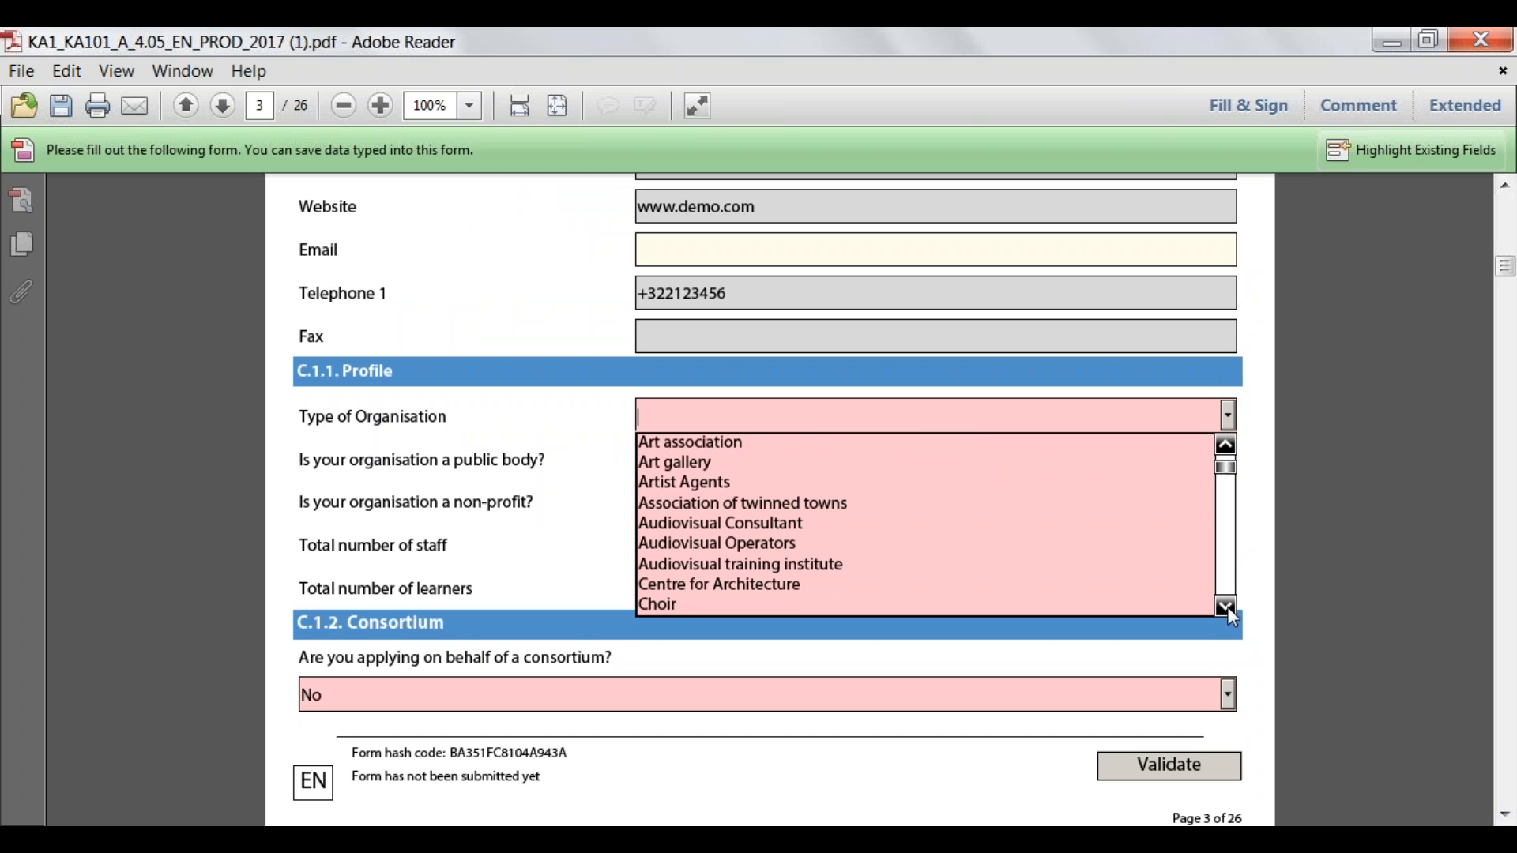
{"action": "type", "text": "s"}
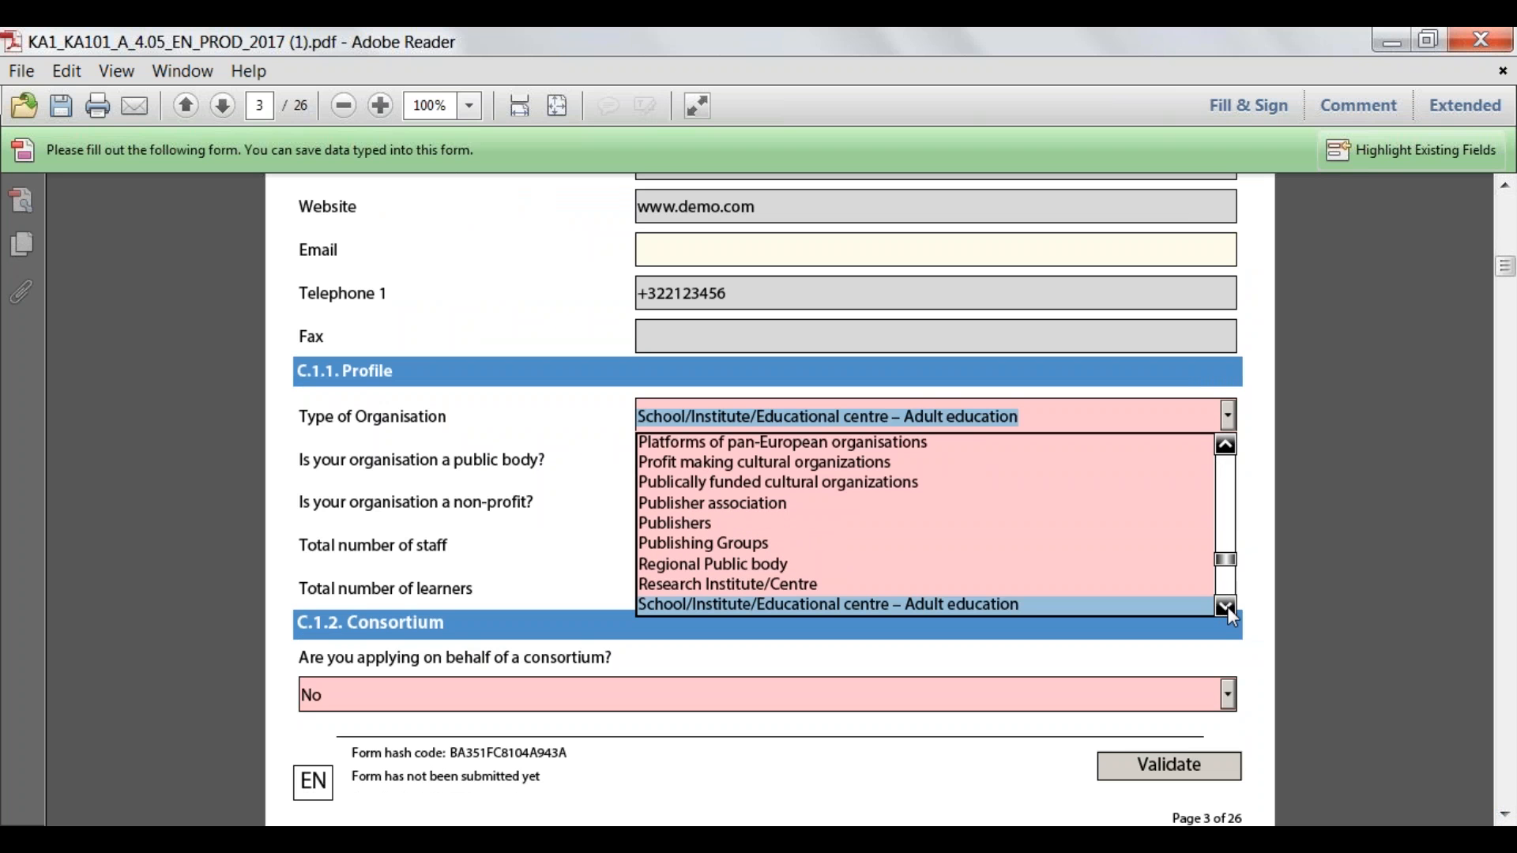
{"action": "left_click", "coordinate": [1226, 607]}
{"action": "left_click", "coordinate": [1226, 607]}
{"action": "left_click", "coordinate": [1225, 606]}
{"action": "left_click", "coordinate": [1226, 607]}
{"action": "left_click", "coordinate": [1225, 607]}
{"action": "left_click", "coordinate": [1225, 607]}
{"action": "left_click", "coordinate": [1226, 607]}
{"action": "left_click", "coordinate": [1226, 607]}
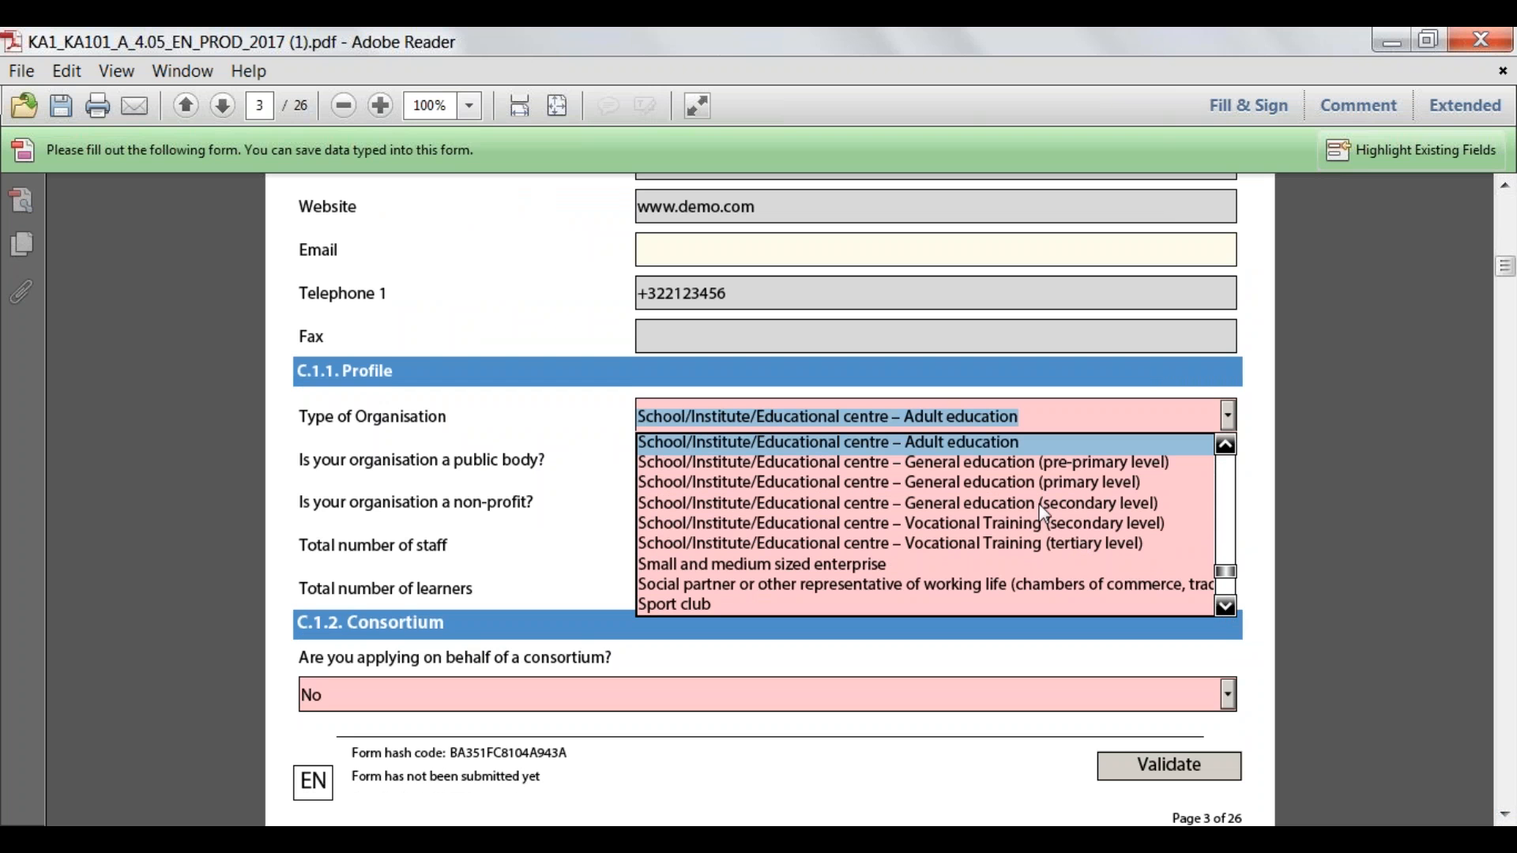
{"action": "left_click", "coordinate": [912, 485]}
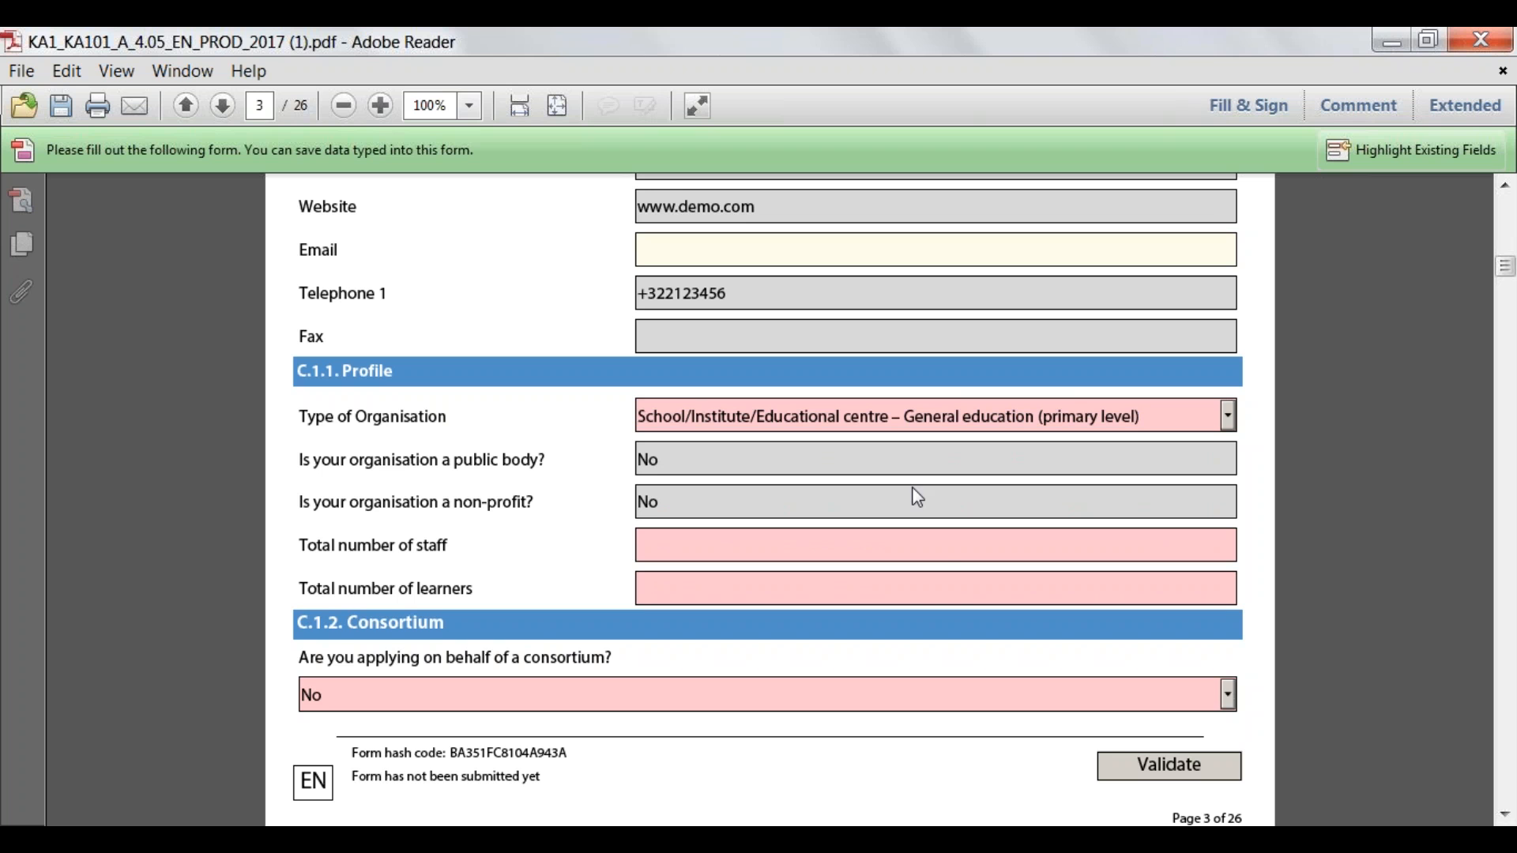
Enter 80 as total staff and 1500 as total learners, and answer No to applying on behalf of a consortium.
{"action": "left_click", "coordinate": [944, 547]}
{"action": "type", "text": "80"}
{"action": "key", "text": "Tab"}
{"action": "type", "text": "1500"}
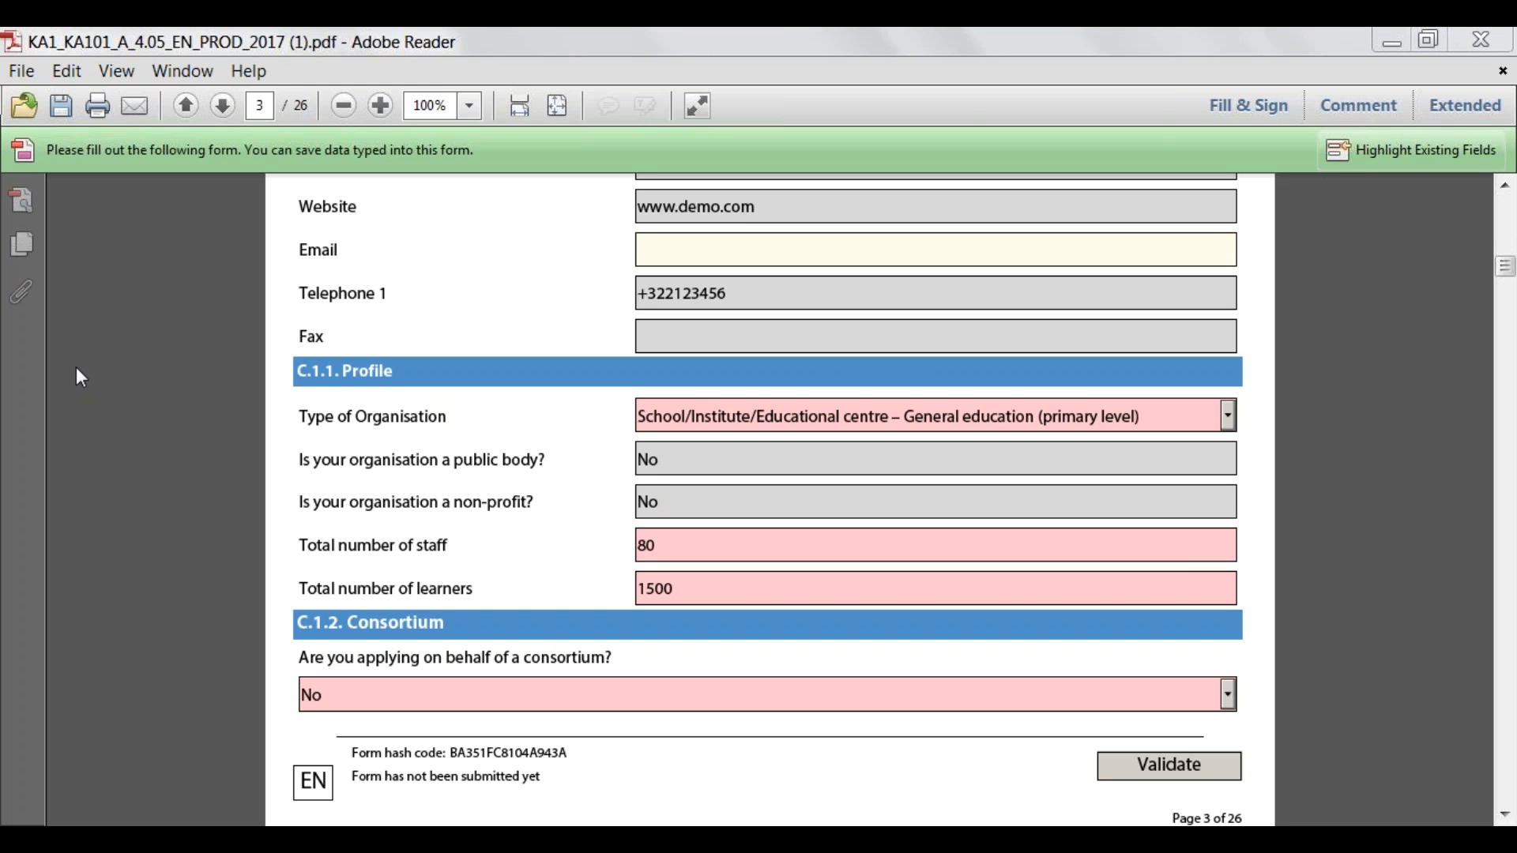
{"action": "left_click", "coordinate": [1230, 699]}
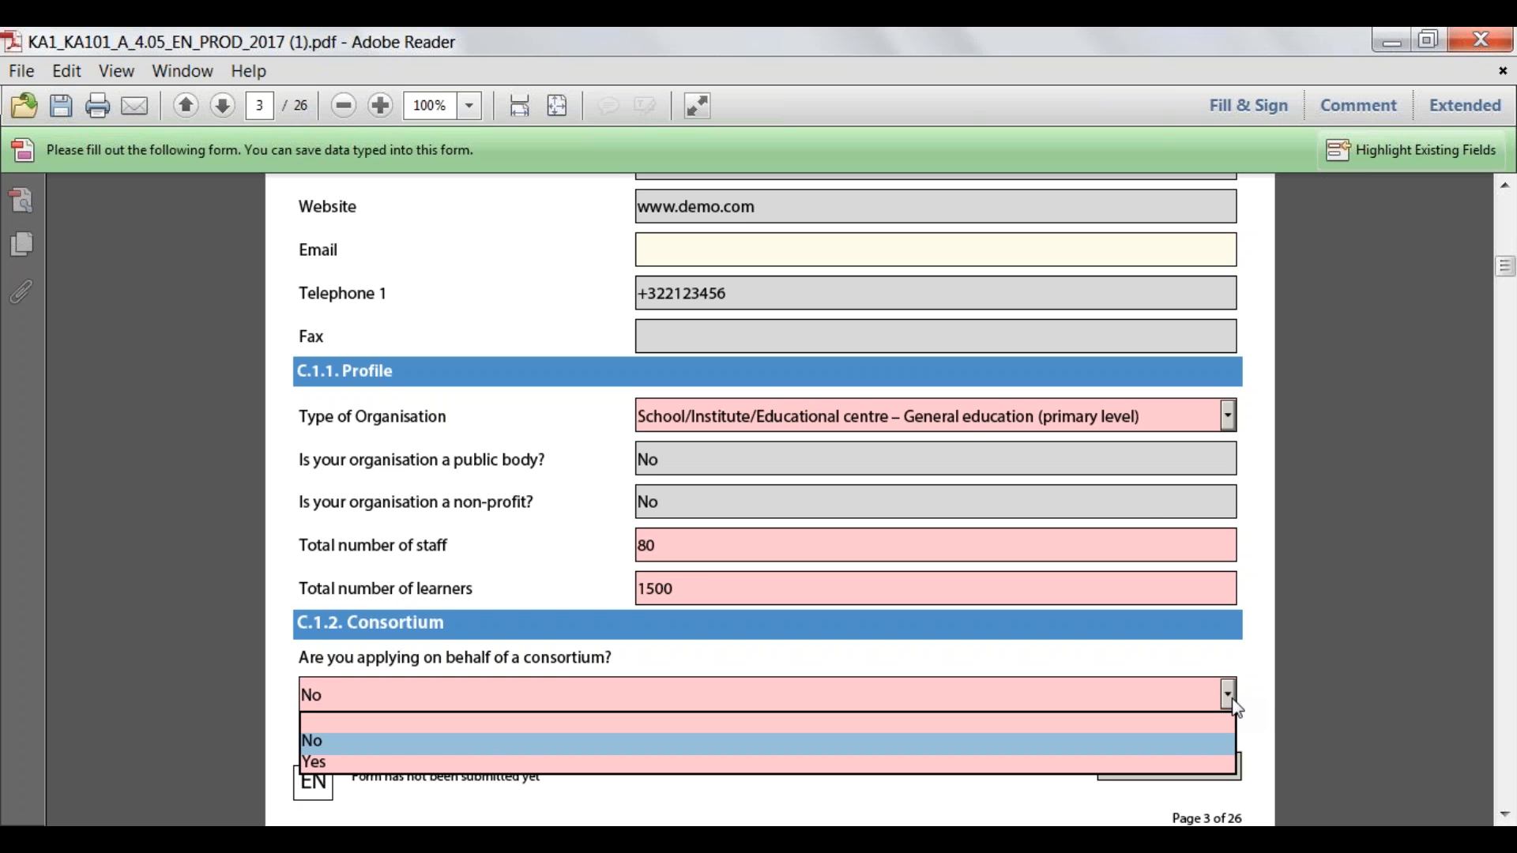
{"action": "left_click", "coordinate": [1136, 742]}
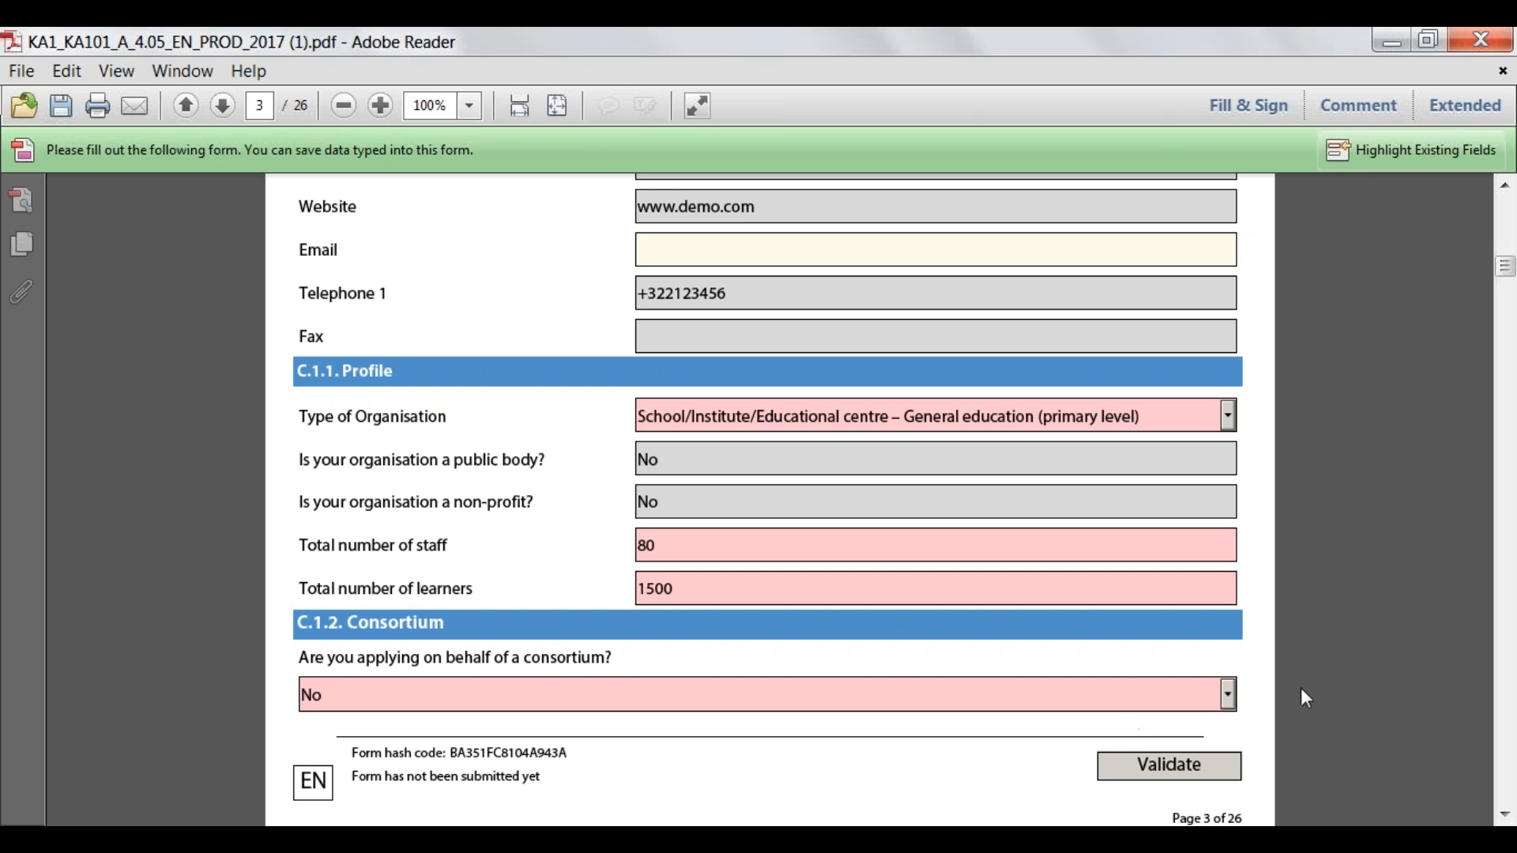
Review the Background and Experience questions about the organisation, its activities and its key staff in section C.1.3.
{"action": "left_click", "coordinate": [1510, 819]}
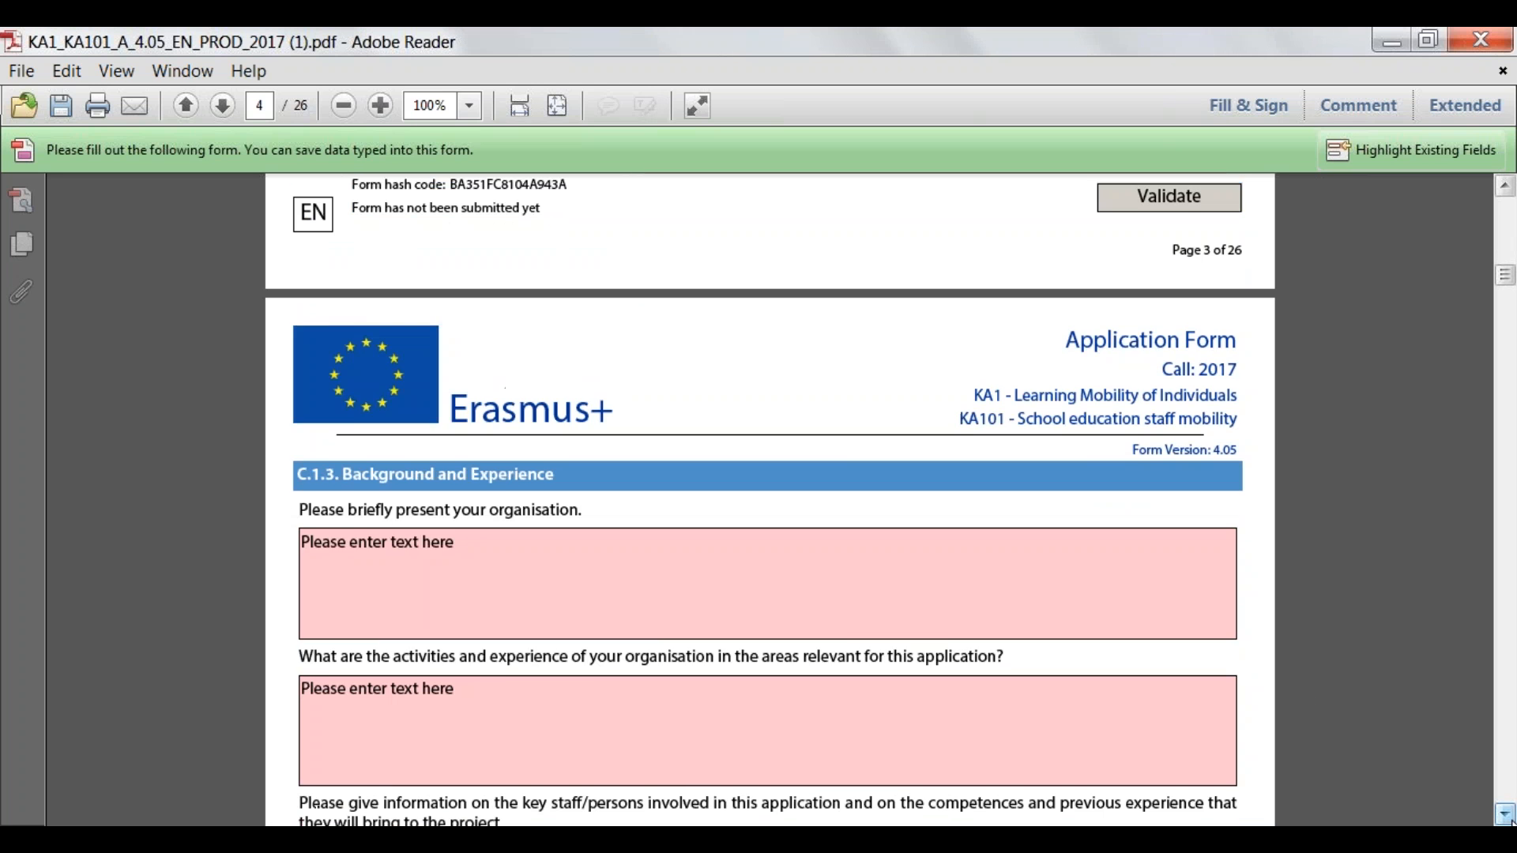
{"action": "left_click", "coordinate": [1510, 820]}
{"action": "left_click", "coordinate": [1509, 820]}
{"action": "left_click", "coordinate": [1510, 819]}
{"action": "left_click", "coordinate": [1510, 819]}
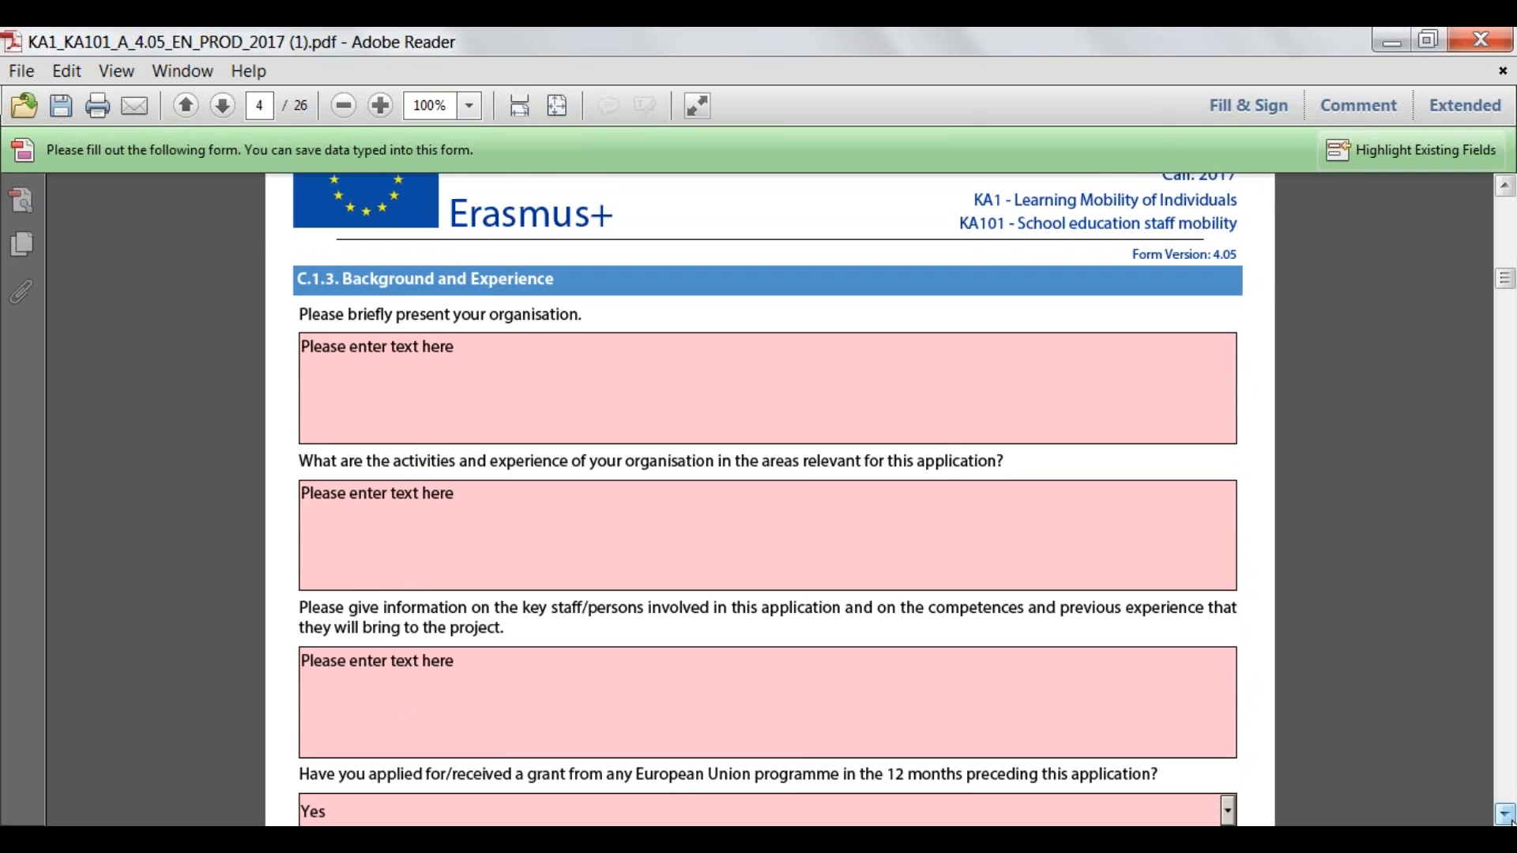
{"action": "left_click", "coordinate": [1510, 819]}
{"action": "left_click", "coordinate": [1510, 820]}
{"action": "left_click", "coordinate": [1510, 820]}
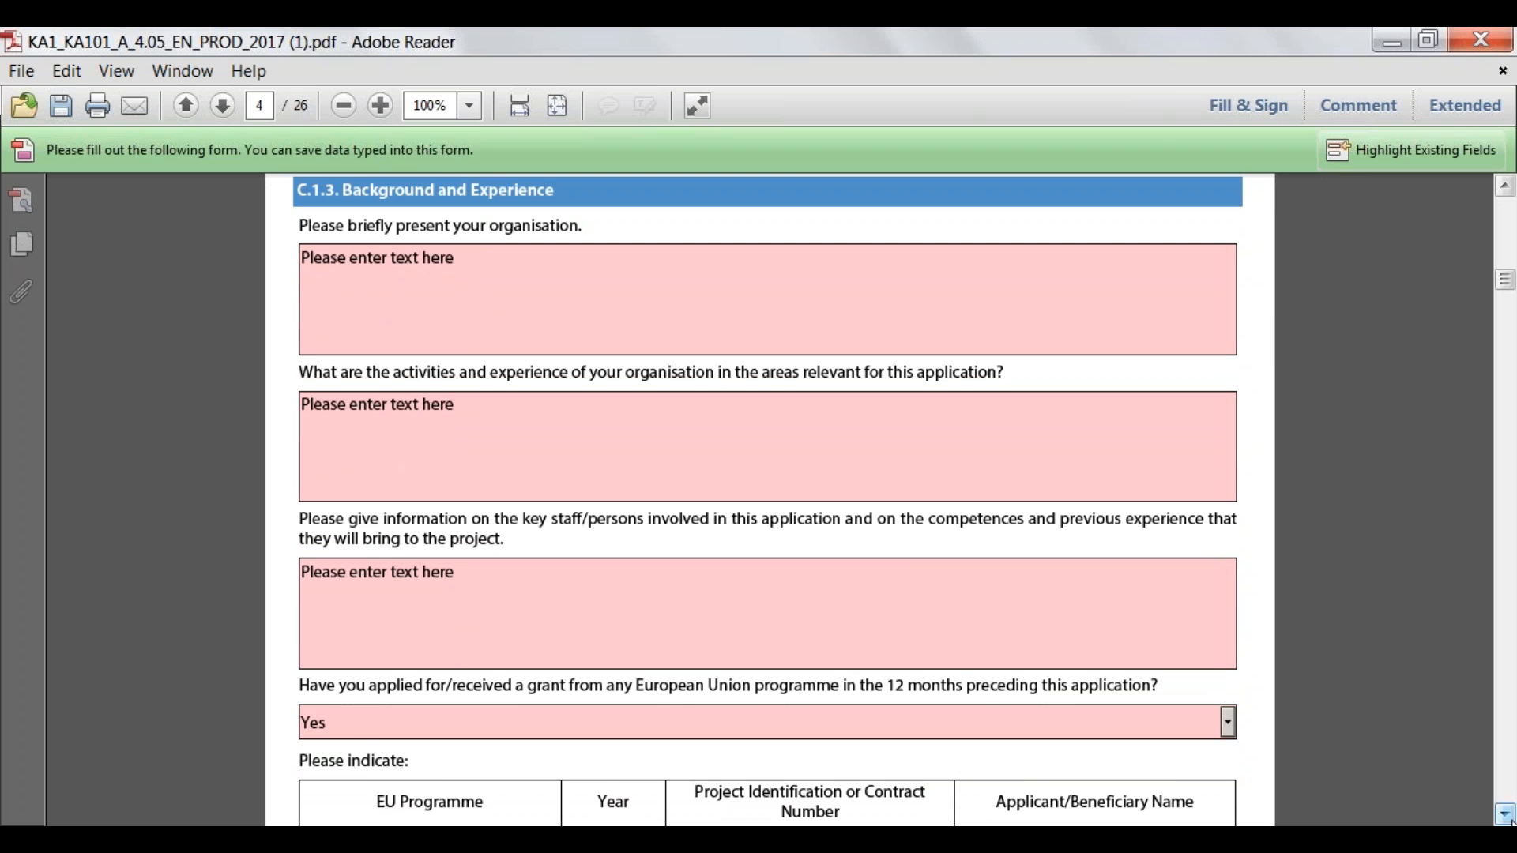
Examine the previous EU grant table and the answer options for the question on grants in the preceding 12 months.
{"action": "left_click", "coordinate": [1510, 819]}
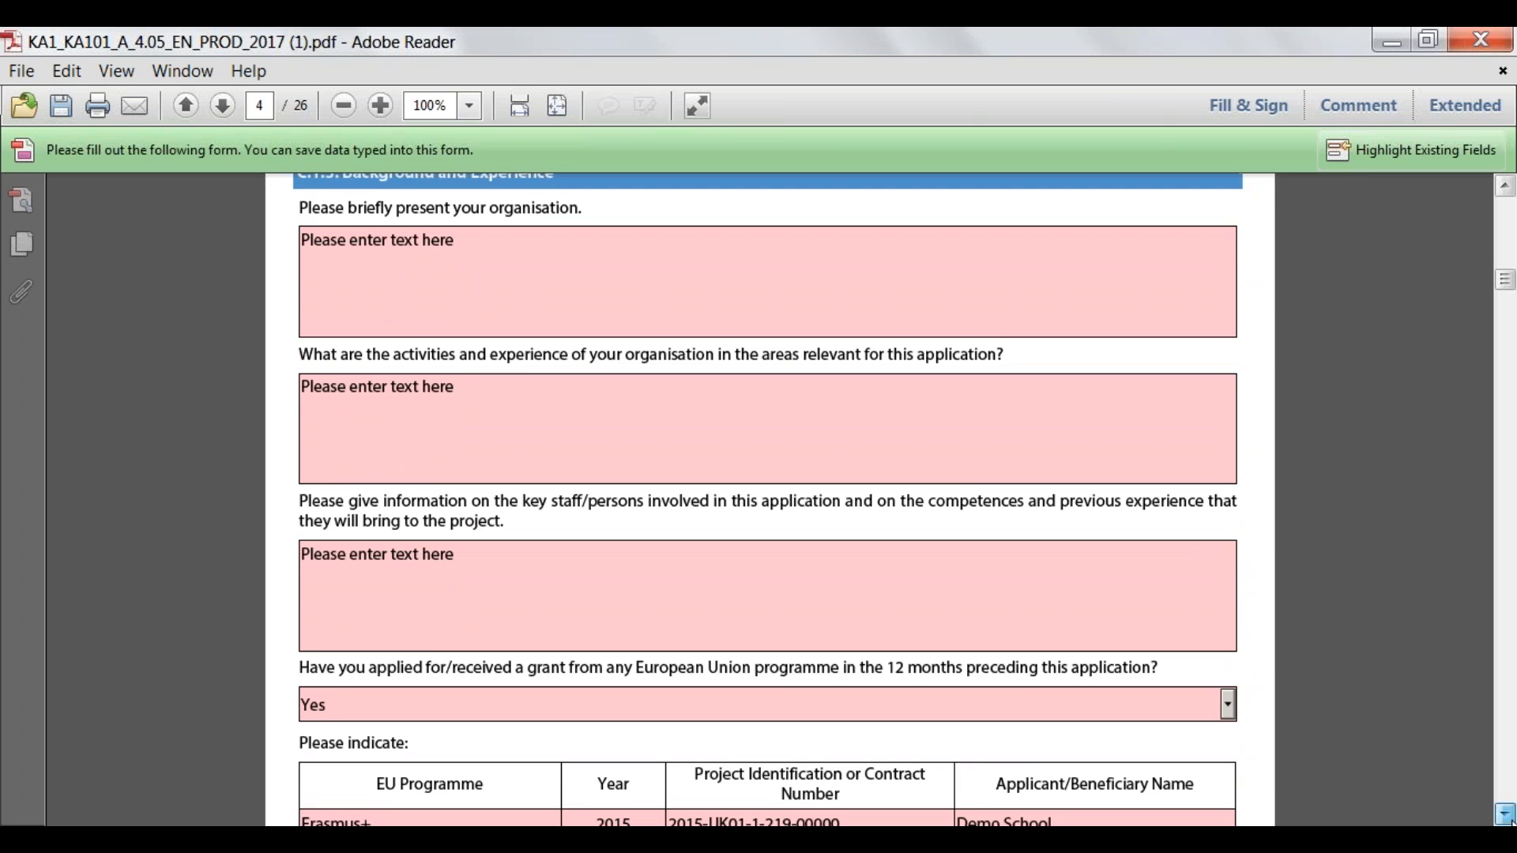
{"action": "left_click", "coordinate": [1510, 820]}
{"action": "left_click", "coordinate": [1510, 820]}
{"action": "left_click", "coordinate": [1510, 819]}
{"action": "left_click", "coordinate": [1510, 819]}
{"action": "left_click", "coordinate": [1510, 819]}
{"action": "left_click", "coordinate": [1510, 819]}
{"action": "left_click", "coordinate": [1510, 819]}
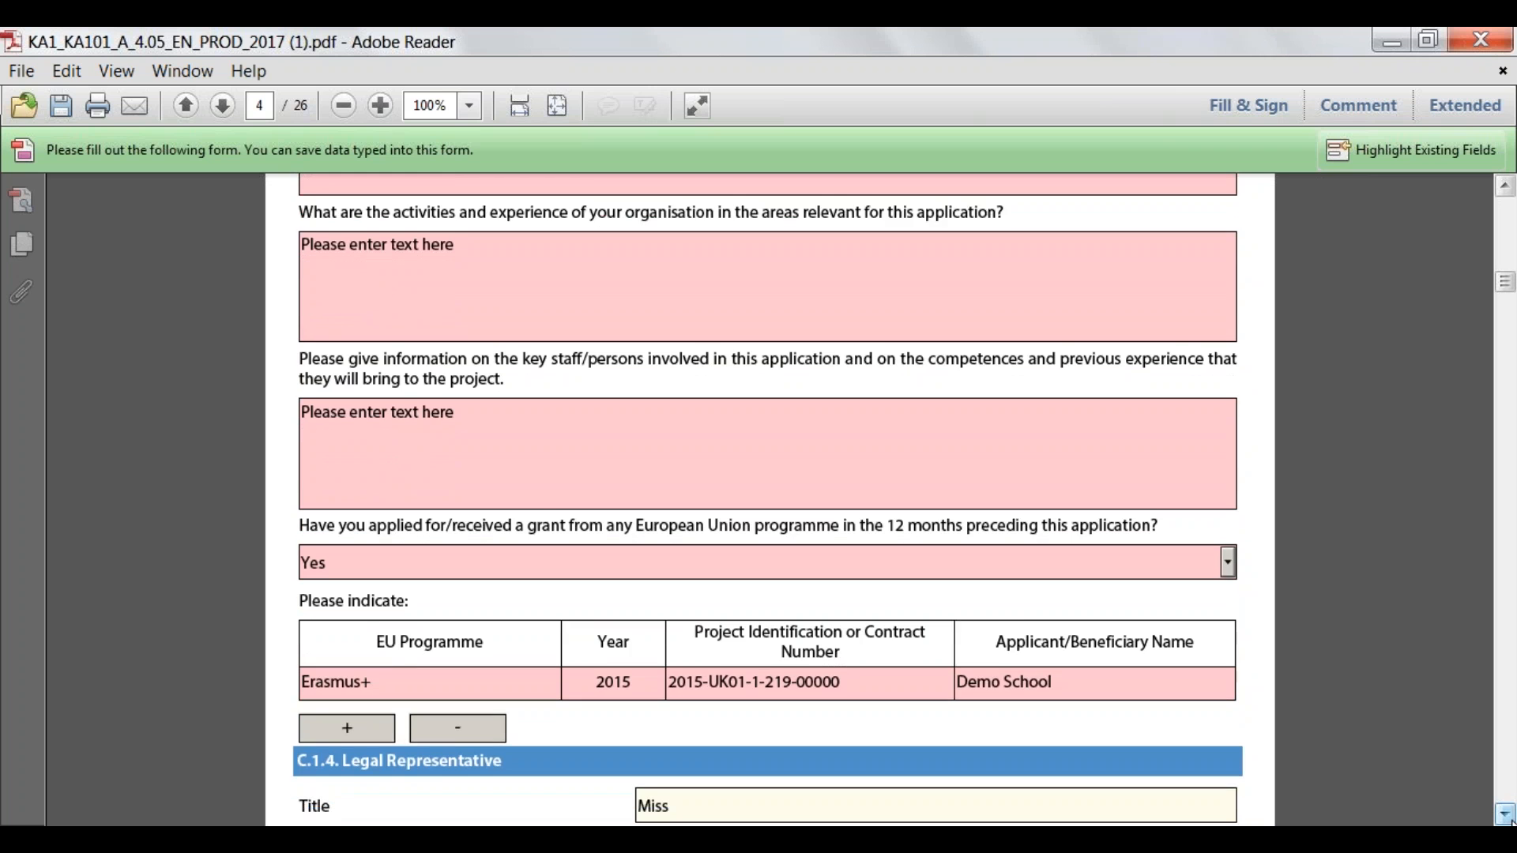
{"action": "left_click", "coordinate": [1510, 820]}
{"action": "left_click", "coordinate": [1510, 819]}
{"action": "left_click", "coordinate": [1510, 819]}
{"action": "left_click", "coordinate": [1510, 820]}
{"action": "left_click", "coordinate": [1510, 819]}
{"action": "left_click", "coordinate": [1510, 819]}
{"action": "left_click", "coordinate": [1507, 820]}
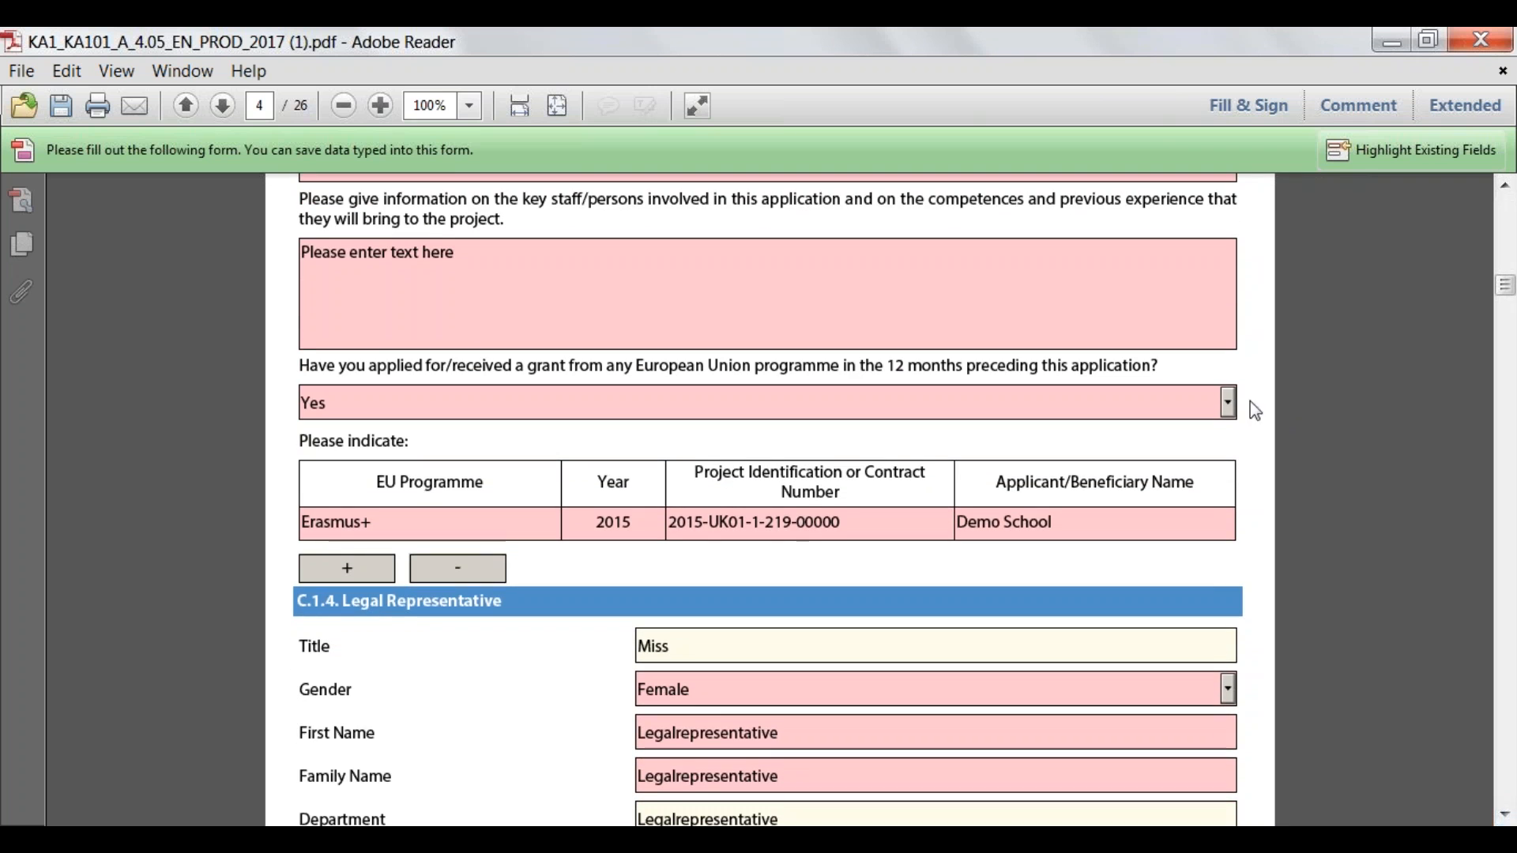
{"action": "left_click", "coordinate": [1228, 403]}
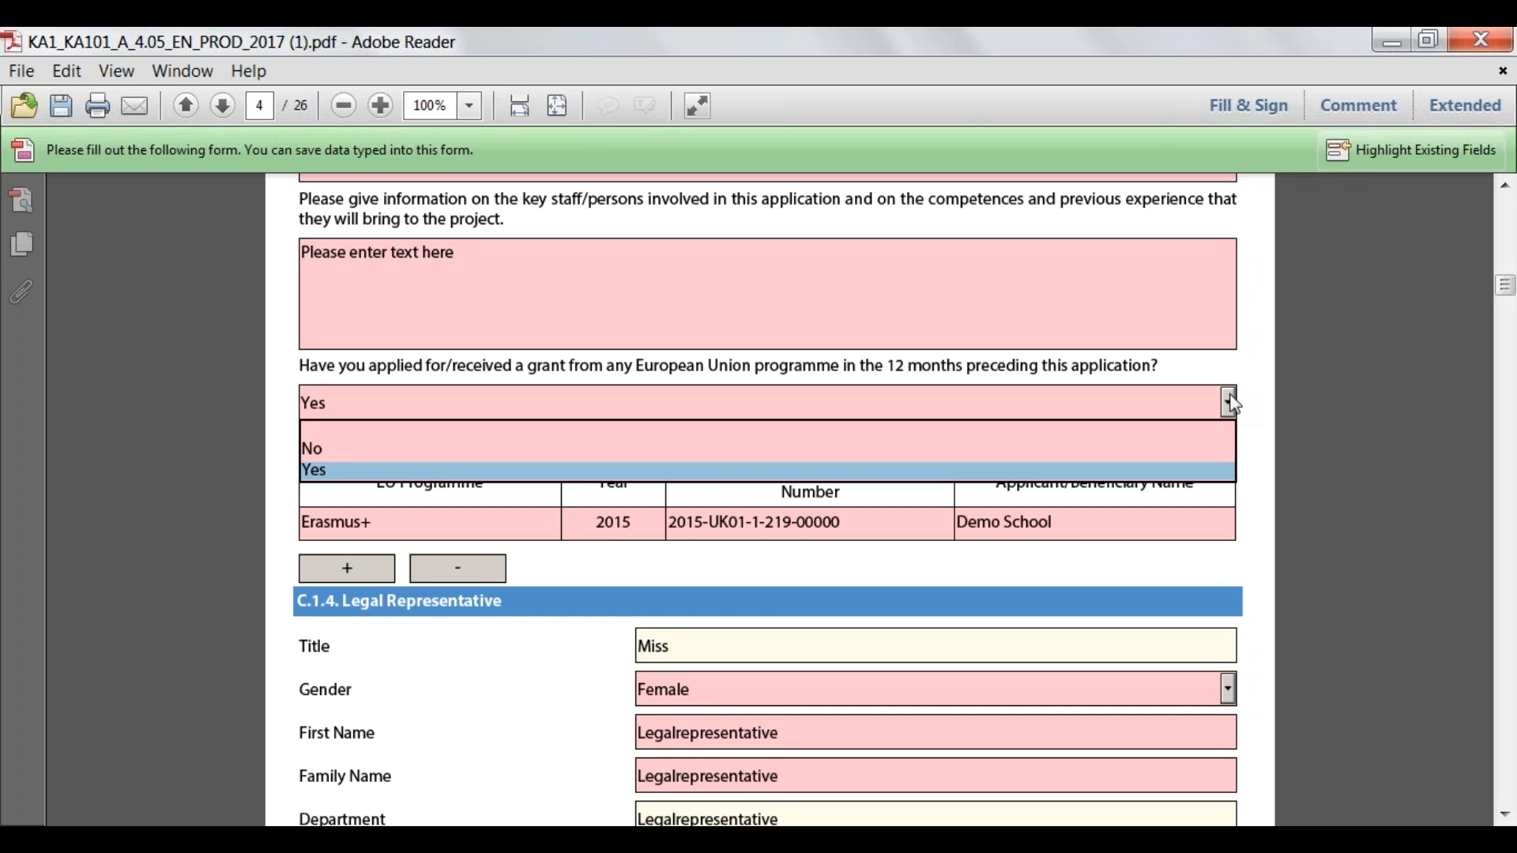
{"action": "left_click", "coordinate": [1251, 377]}
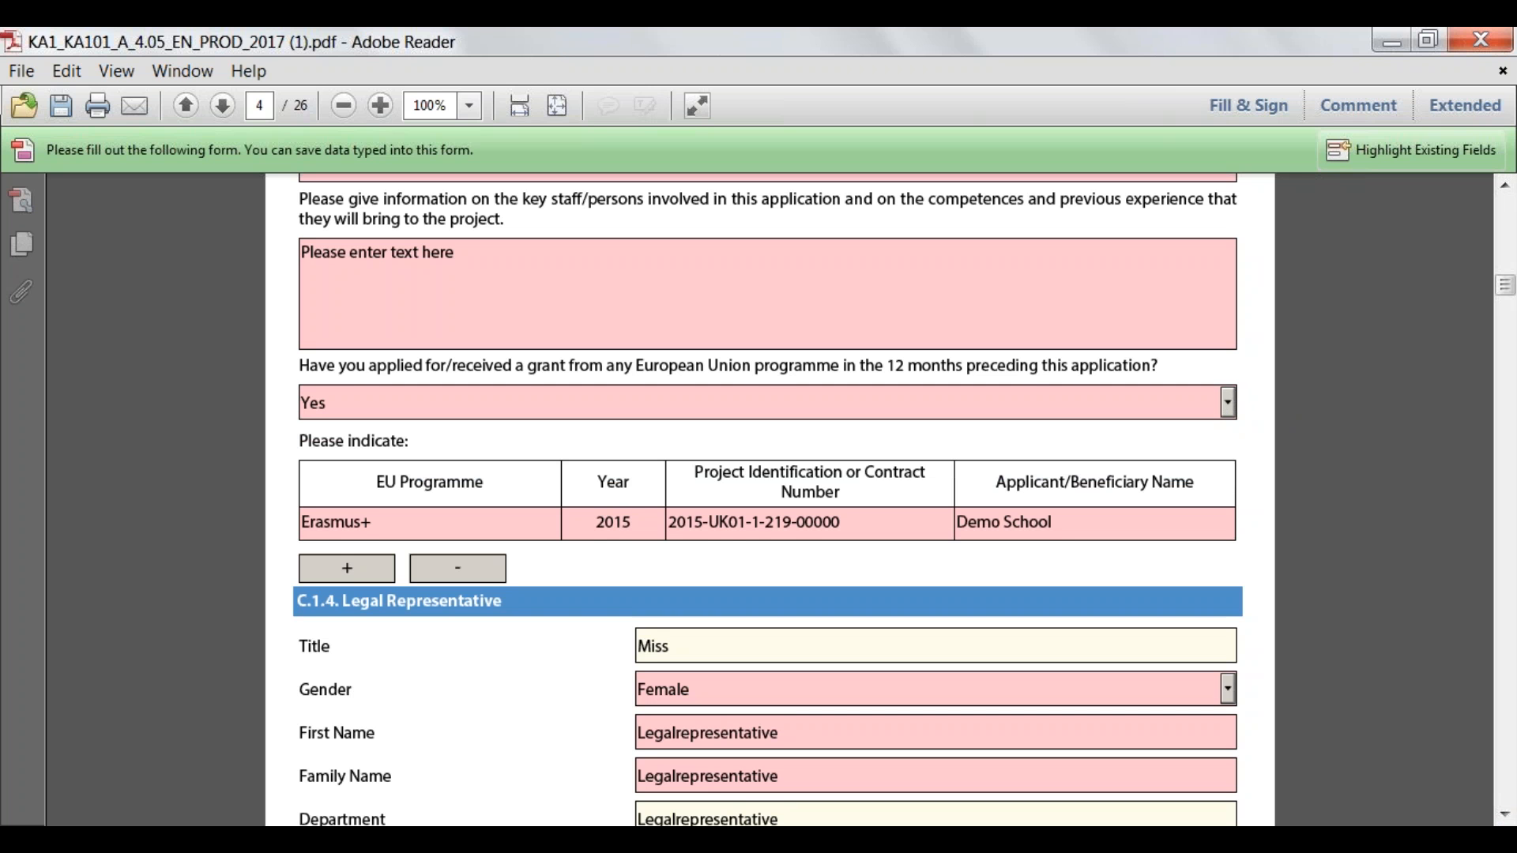
Review the Legal Representative details in section C.1.4 and the Contact Person details in section C.1.5.
{"action": "left_click", "coordinate": [1506, 814]}
{"action": "scroll", "coordinate": [1505, 814], "scroll_direction": "down", "scroll_amount": 8}
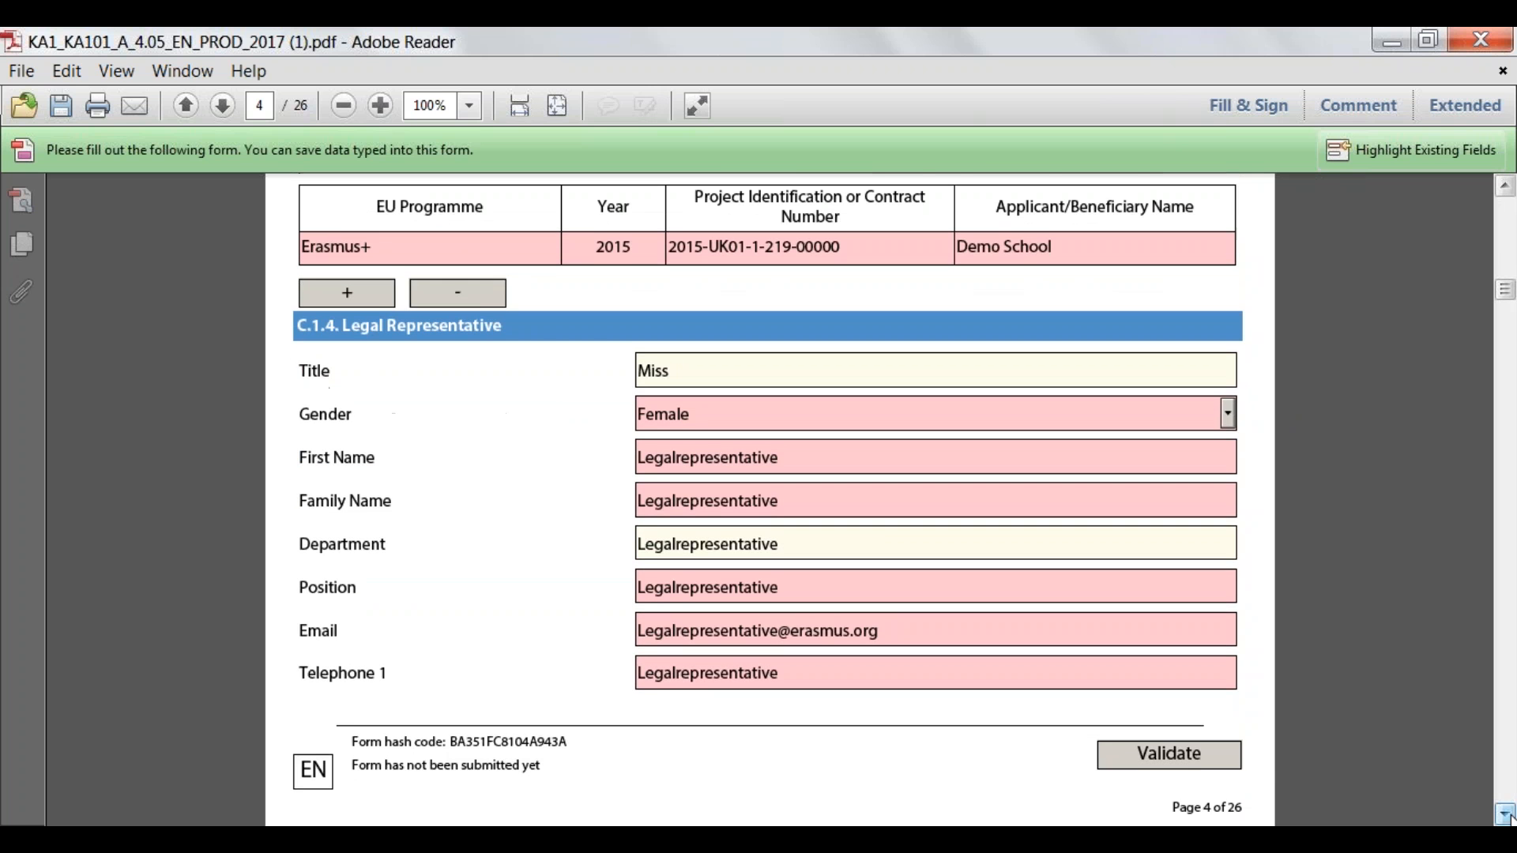
{"action": "scroll", "coordinate": [1505, 814], "scroll_direction": "down", "scroll_amount": 3}
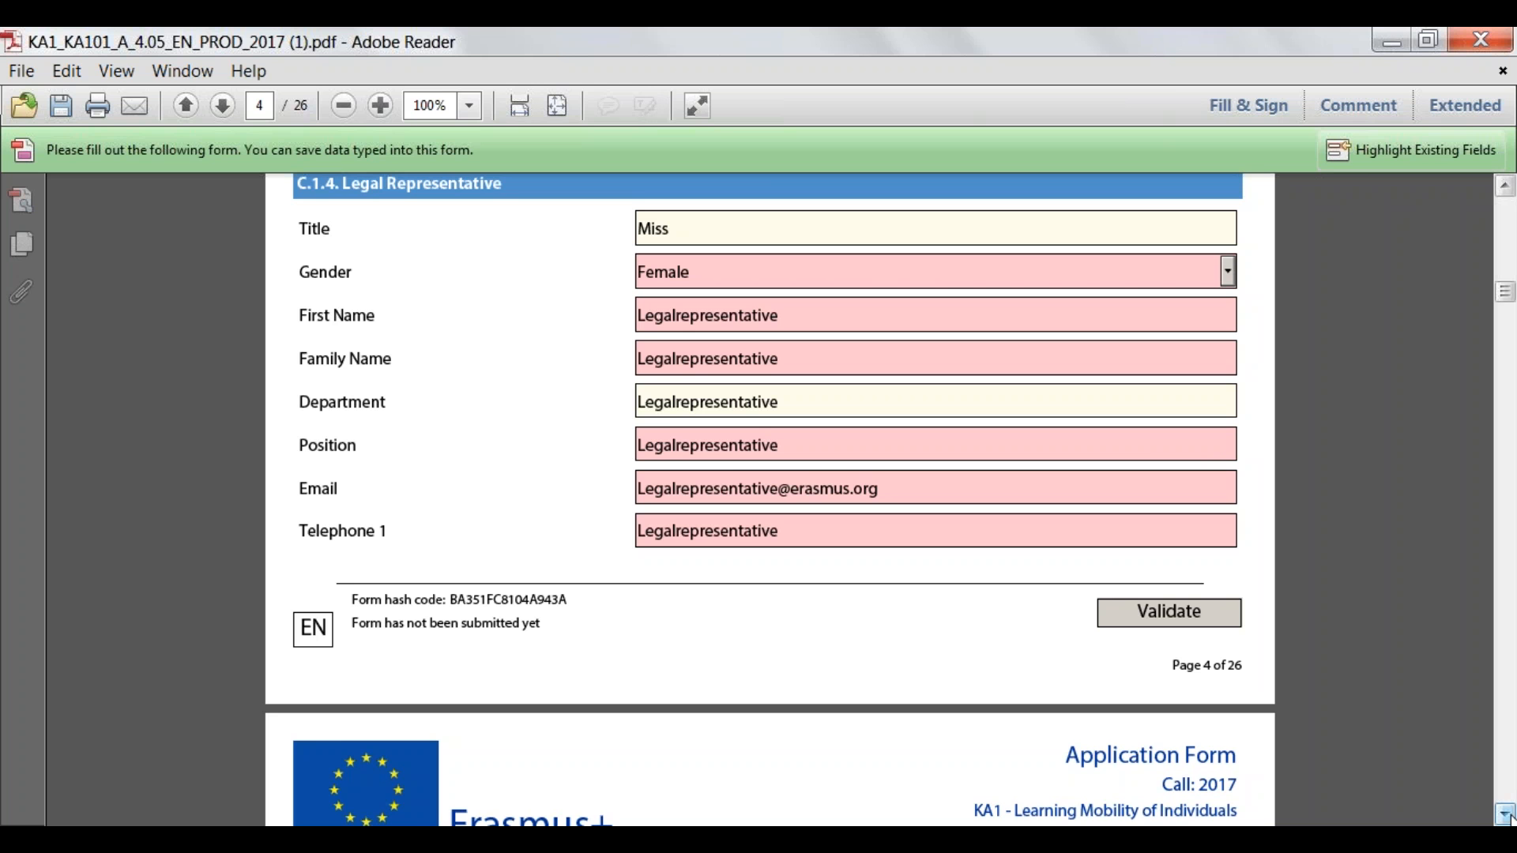
{"action": "left_click", "coordinate": [1507, 815]}
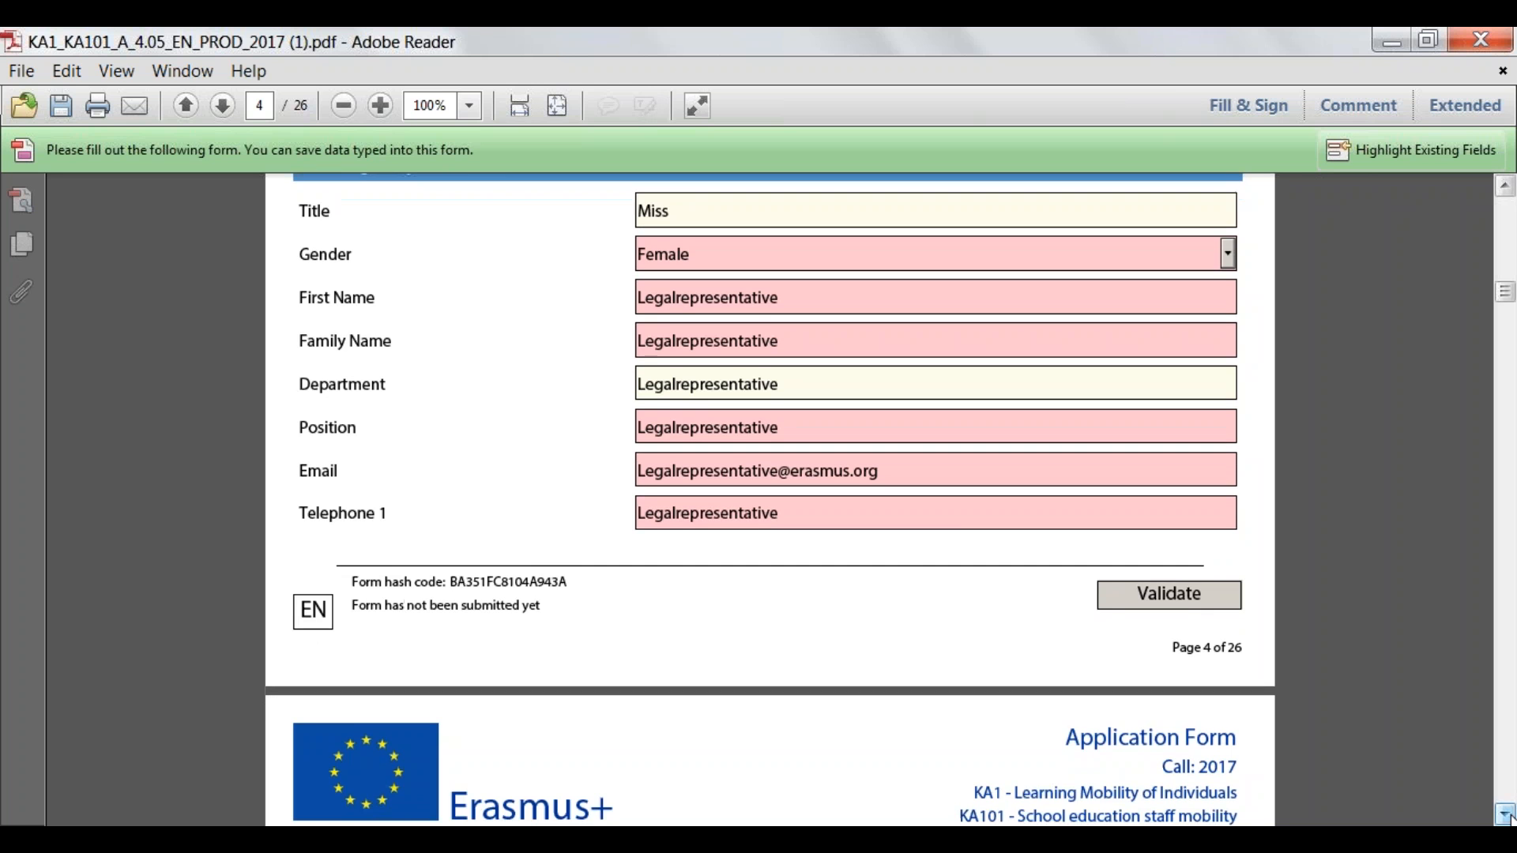
{"action": "left_click", "coordinate": [1508, 815]}
{"action": "left_click", "coordinate": [1508, 815]}
{"action": "left_click", "coordinate": [1507, 815]}
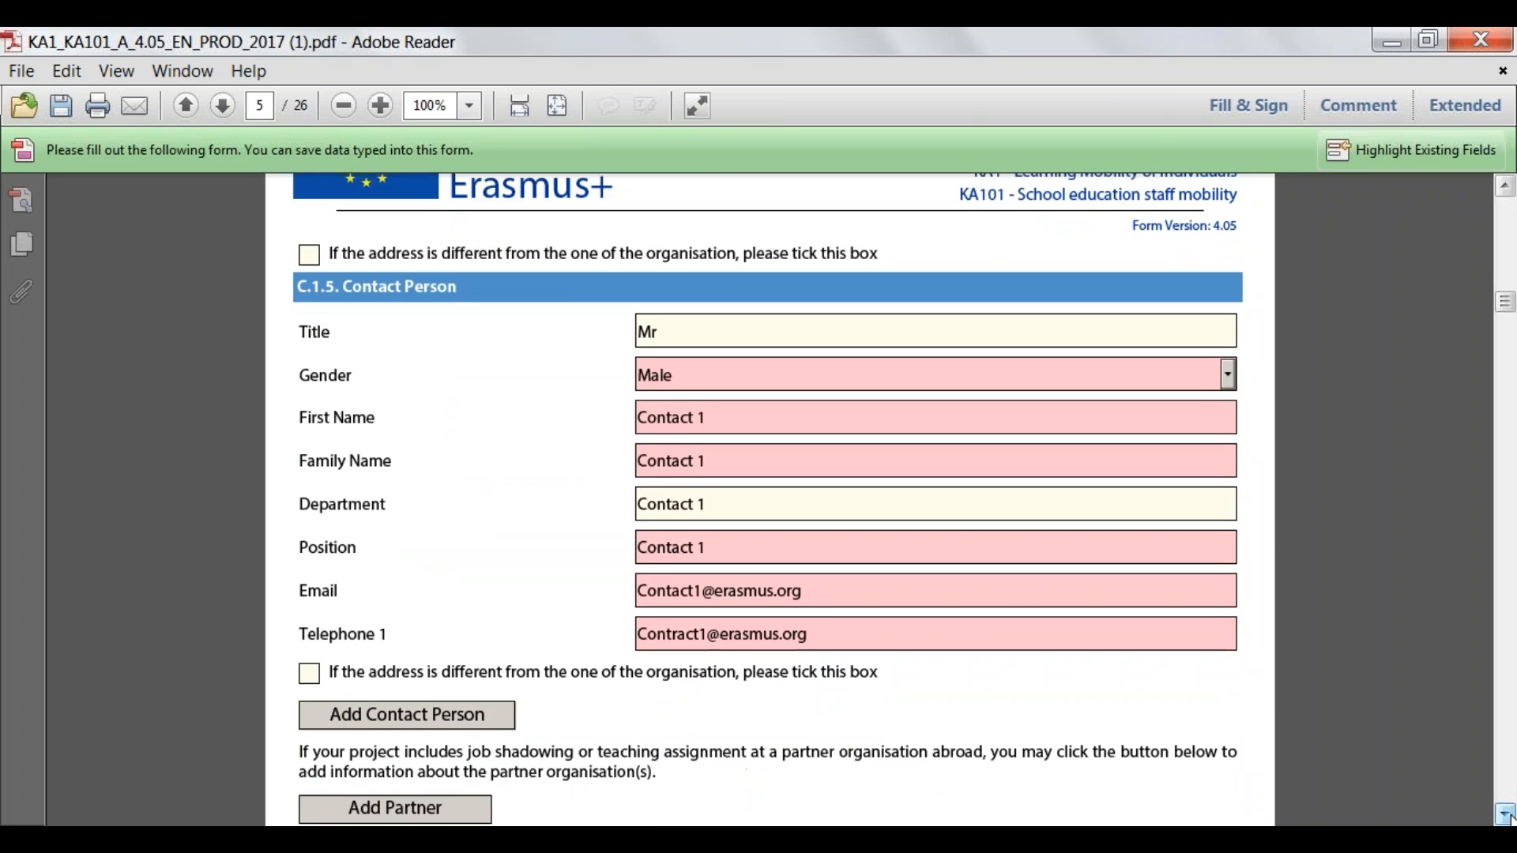
{"action": "left_click", "coordinate": [1507, 815]}
{"action": "left_click", "coordinate": [1508, 815]}
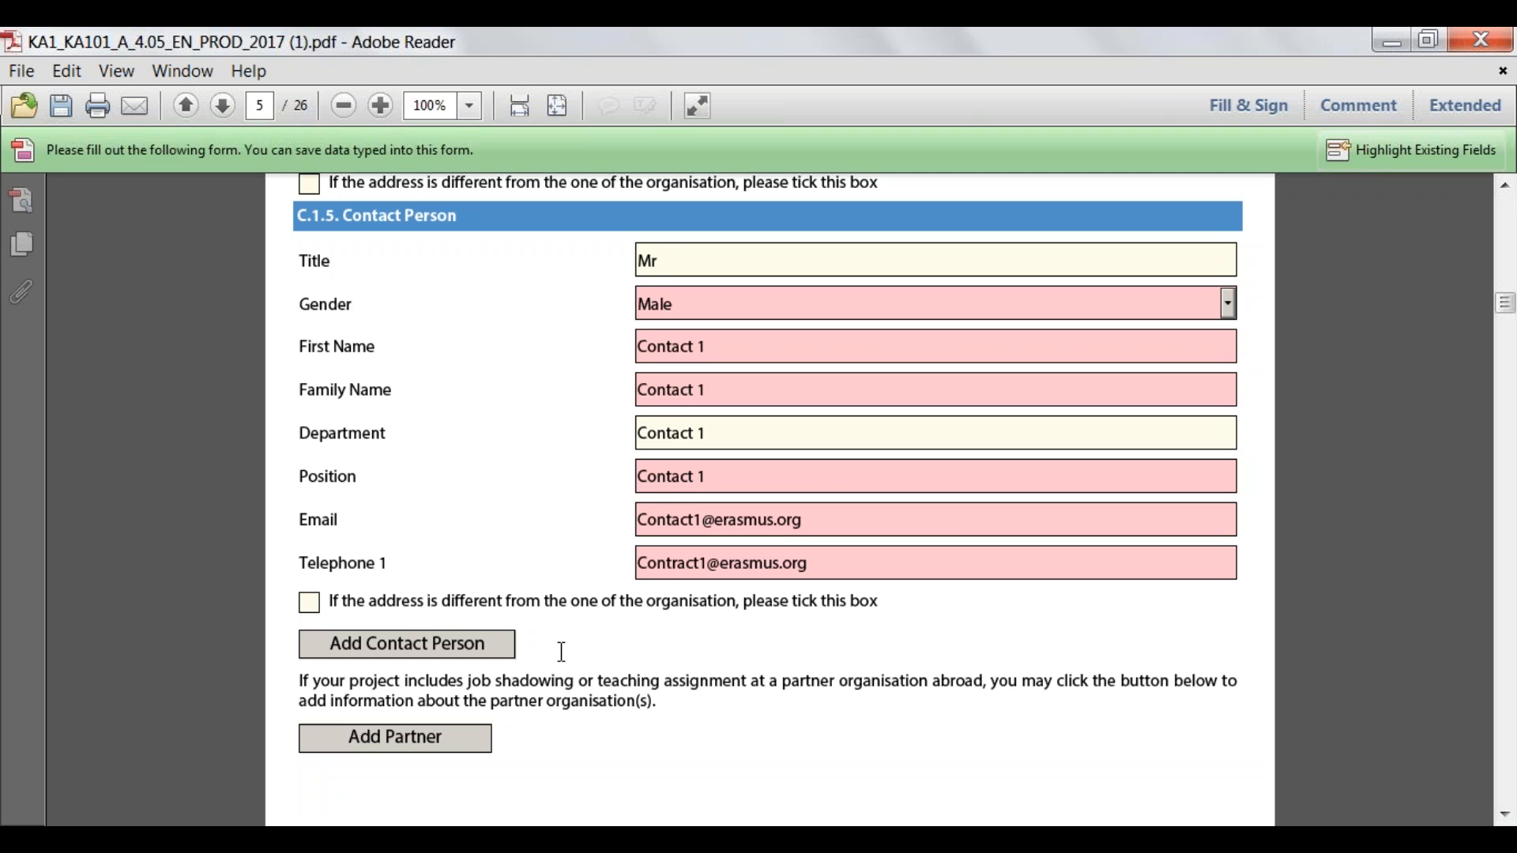
Add a second contact person to section C.1.5, and remove that contact person again.
{"action": "left_click", "coordinate": [466, 646]}
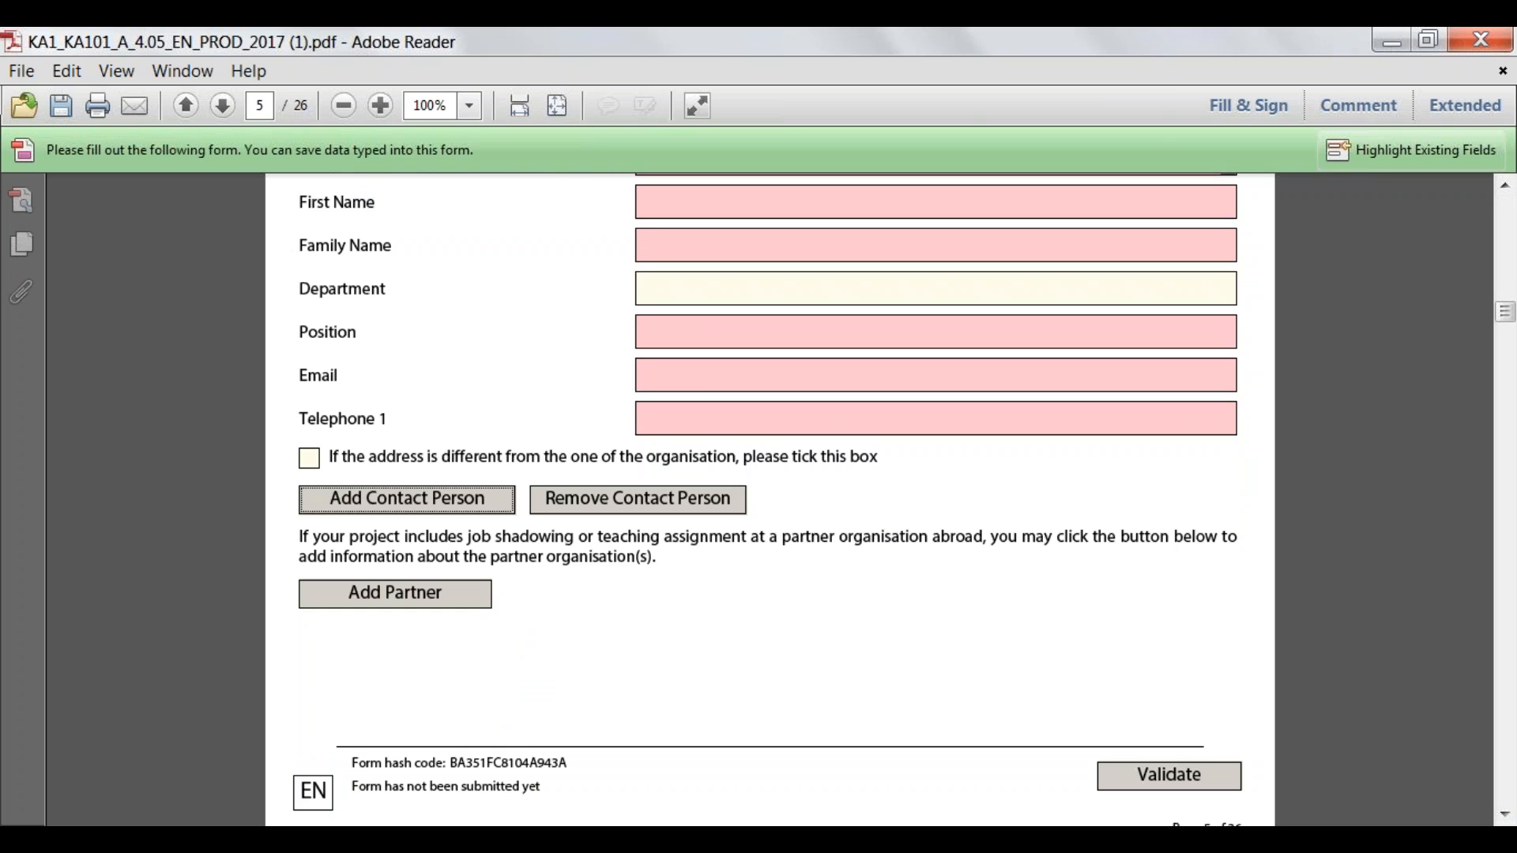
{"action": "left_click", "coordinate": [647, 506]}
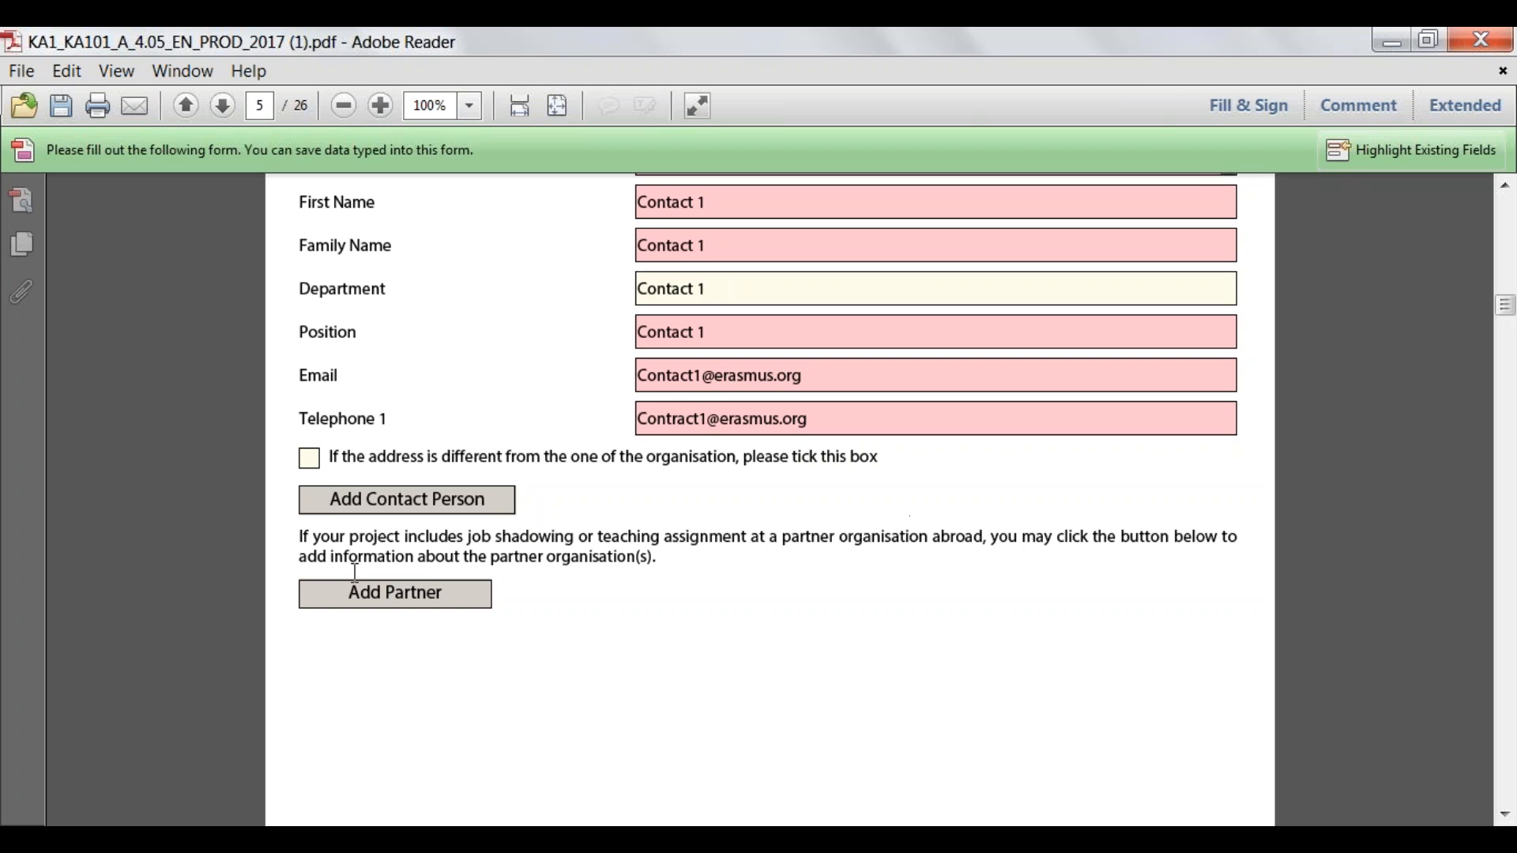
Review the European Development Plan questions on the organisation's needs, mobility plans and integration of acquired competences in section D.
{"action": "scroll", "coordinate": [98, 373], "scroll_direction": "down", "scroll_amount": 1}
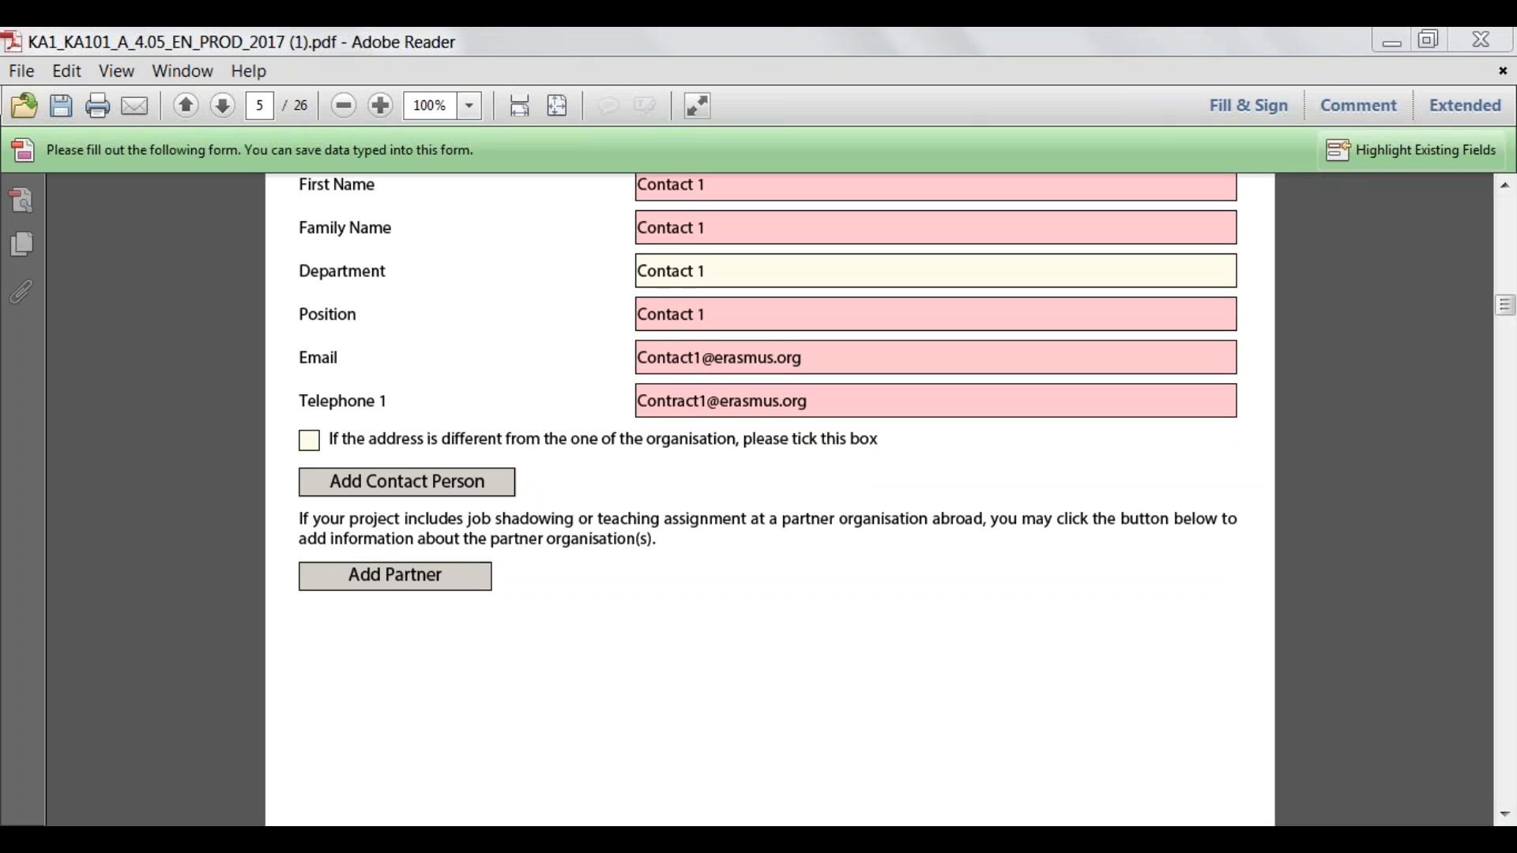
{"action": "left_click", "coordinate": [1508, 819]}
{"action": "left_click", "coordinate": [1508, 820]}
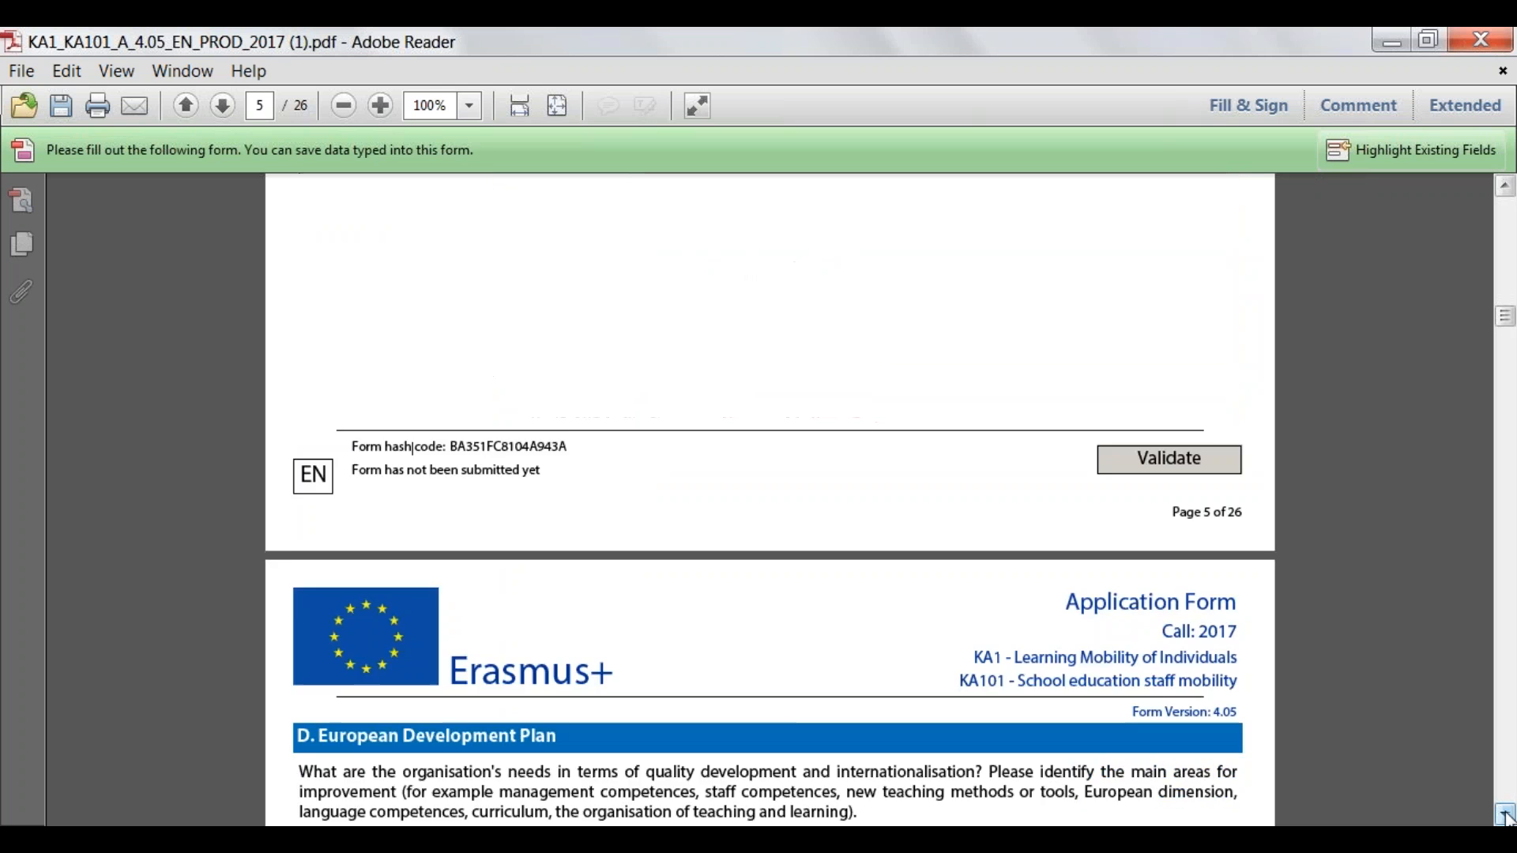
{"action": "left_click", "coordinate": [1508, 819]}
{"action": "left_click", "coordinate": [1508, 819]}
{"action": "left_click", "coordinate": [1509, 819]}
{"action": "left_click", "coordinate": [1508, 819]}
{"action": "left_click", "coordinate": [1509, 819]}
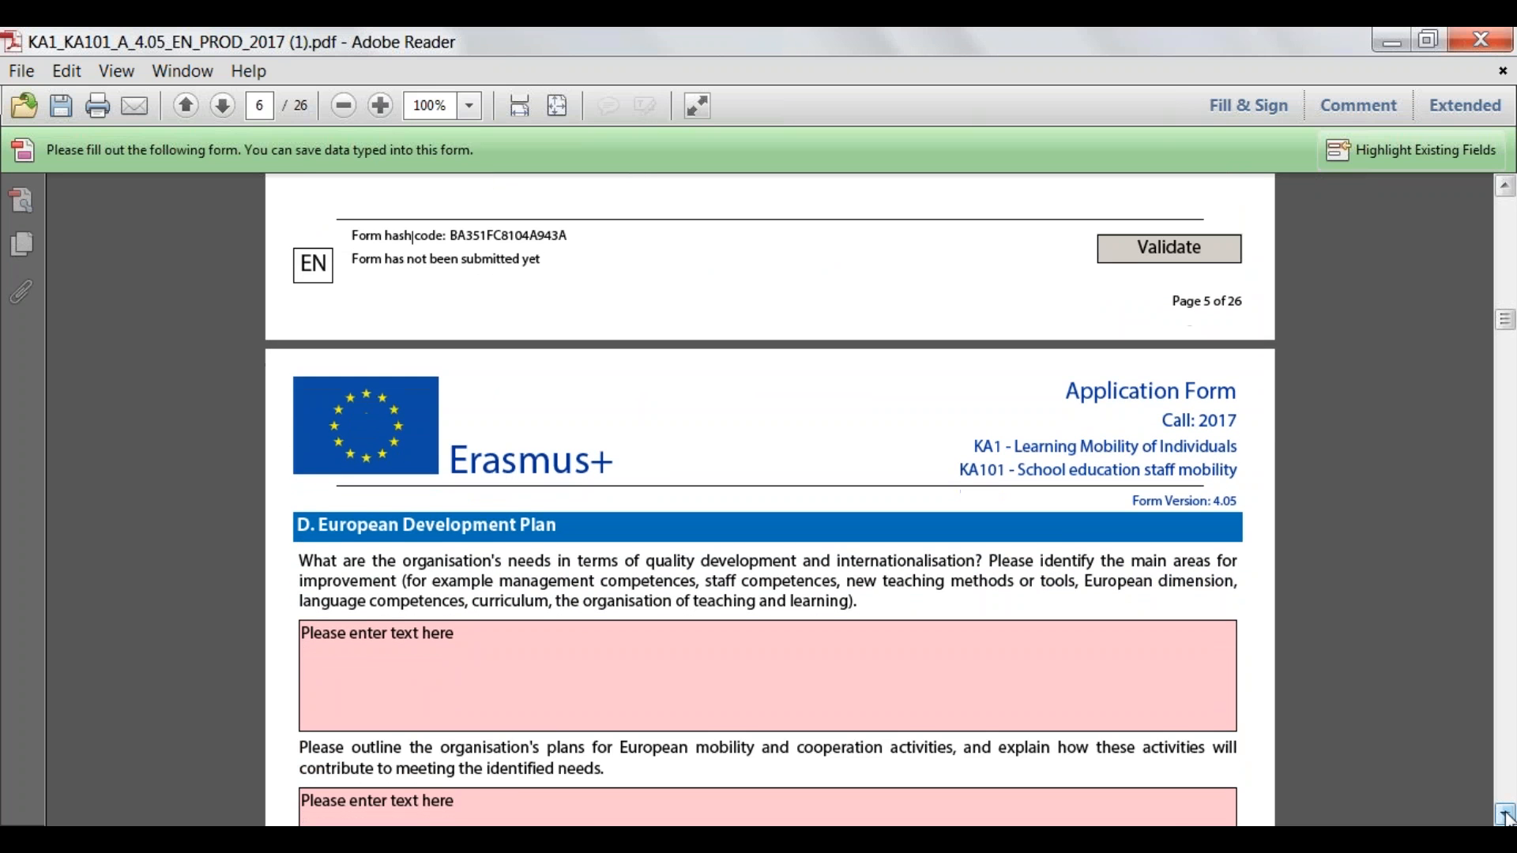
{"action": "left_click", "coordinate": [1508, 819]}
{"action": "left_click", "coordinate": [1508, 819]}
{"action": "left_click", "coordinate": [1509, 819]}
{"action": "left_click", "coordinate": [1508, 819]}
{"action": "left_click", "coordinate": [1508, 820]}
{"action": "left_click", "coordinate": [1508, 820]}
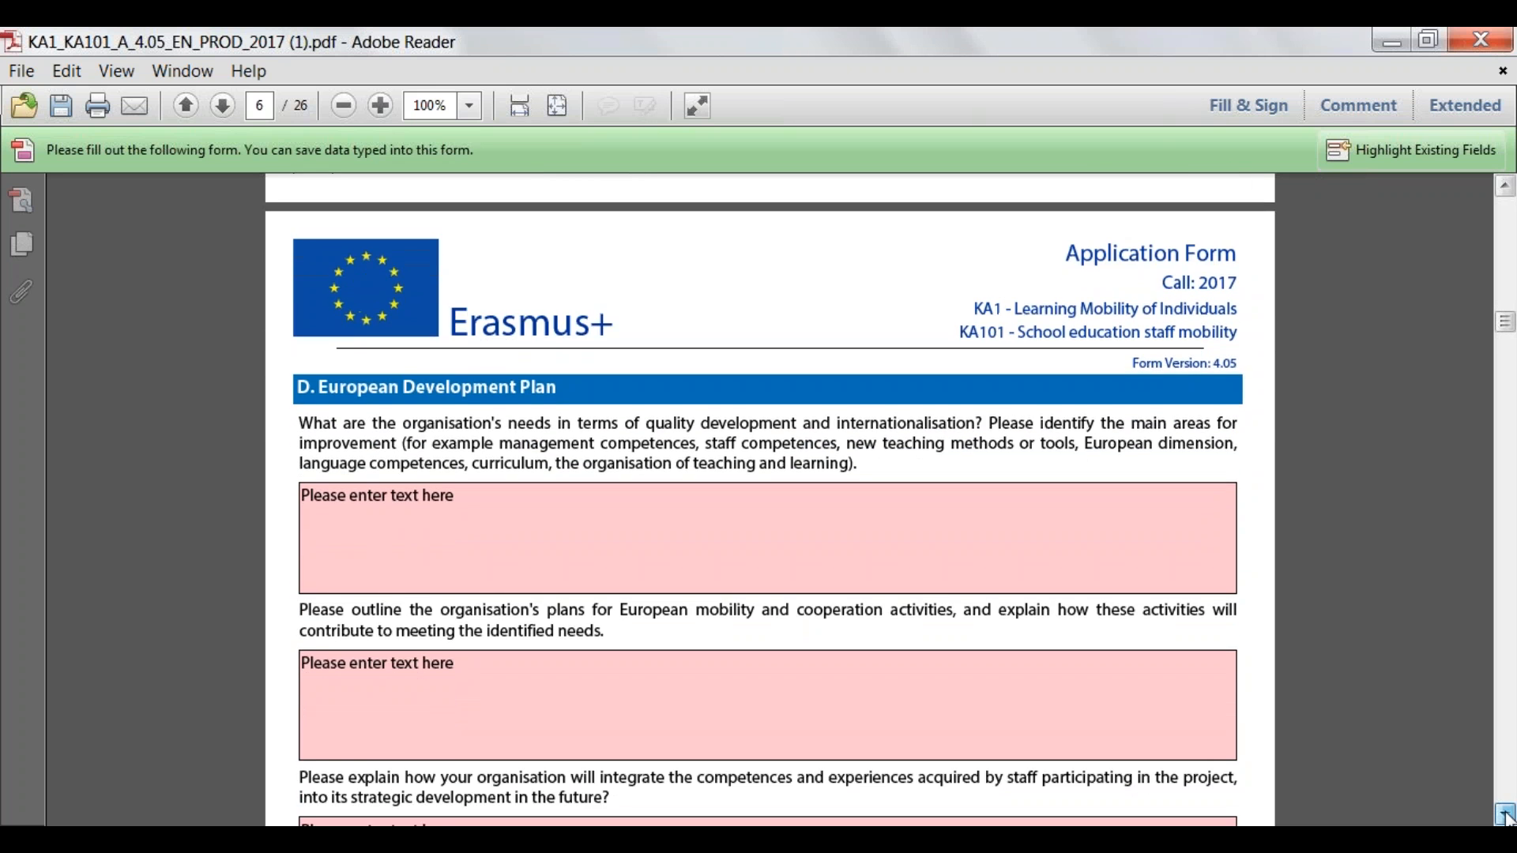
{"action": "left_click", "coordinate": [1509, 819]}
{"action": "left_click", "coordinate": [1509, 820]}
{"action": "left_click", "coordinate": [1509, 819]}
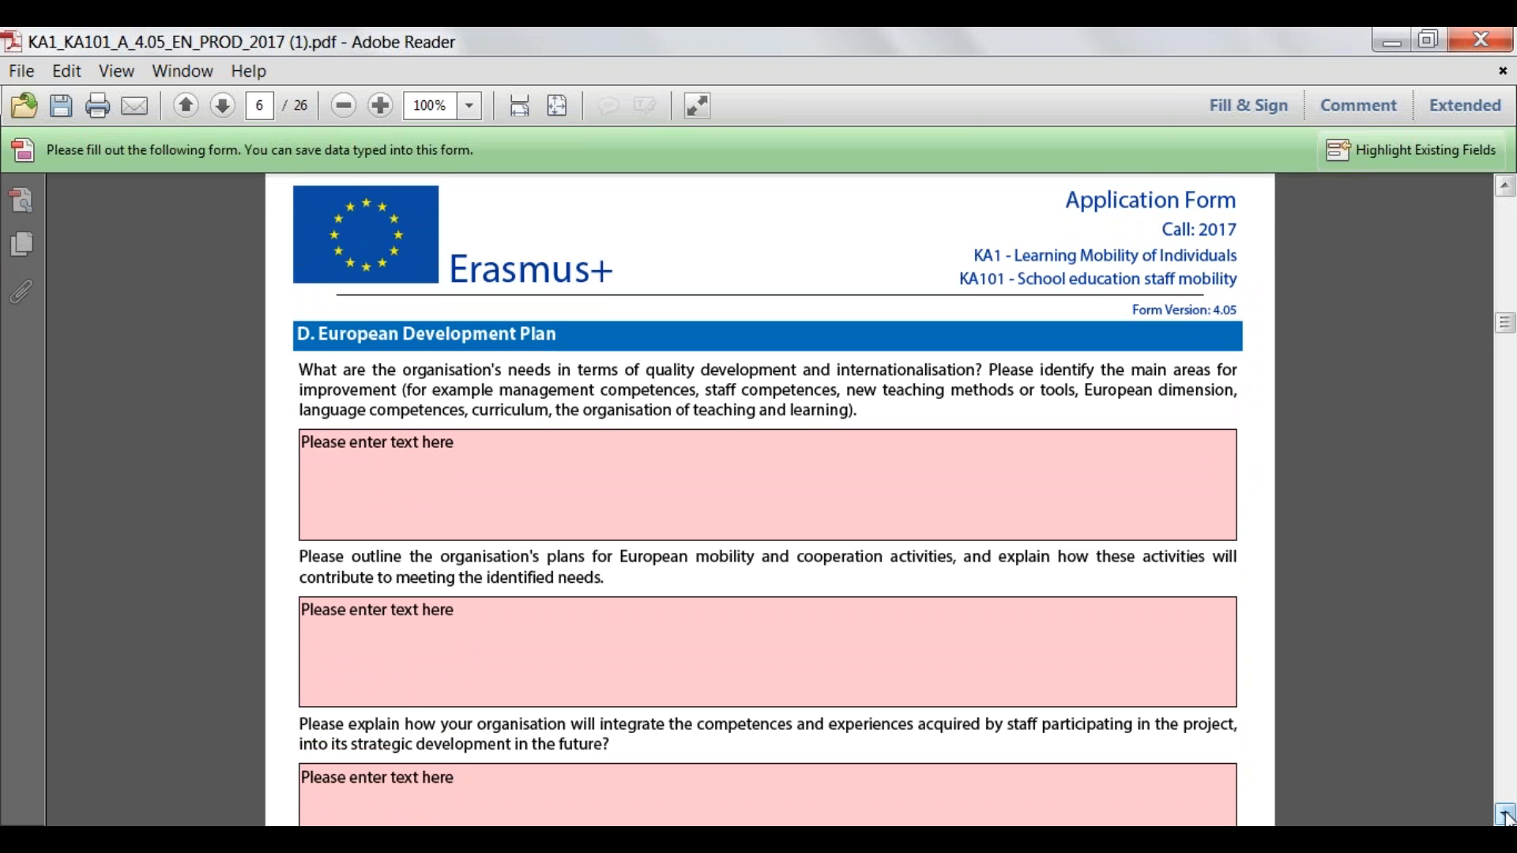
Review the section D questions on using eTwinning, the School Education Gateway and EPALE in connection with the mobility project.
{"action": "left_click", "coordinate": [1508, 820]}
{"action": "left_click", "coordinate": [1508, 820]}
{"action": "left_click", "coordinate": [1509, 820]}
{"action": "left_click", "coordinate": [1508, 820]}
{"action": "left_click", "coordinate": [1508, 819]}
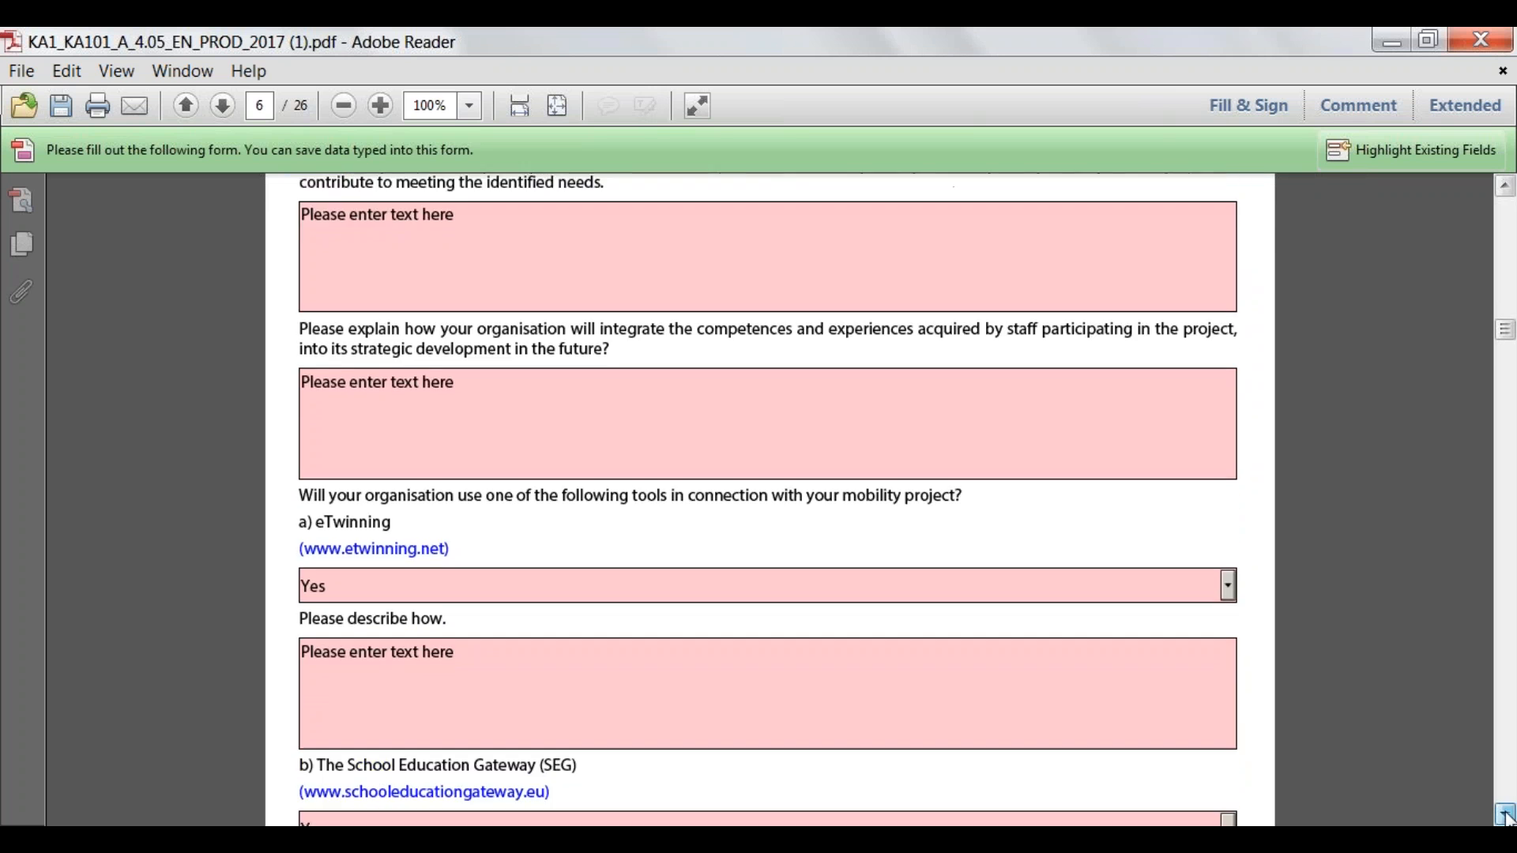
{"action": "left_click", "coordinate": [1508, 820]}
{"action": "left_click", "coordinate": [1508, 819]}
{"action": "left_click", "coordinate": [1508, 819]}
{"action": "left_click", "coordinate": [1509, 819]}
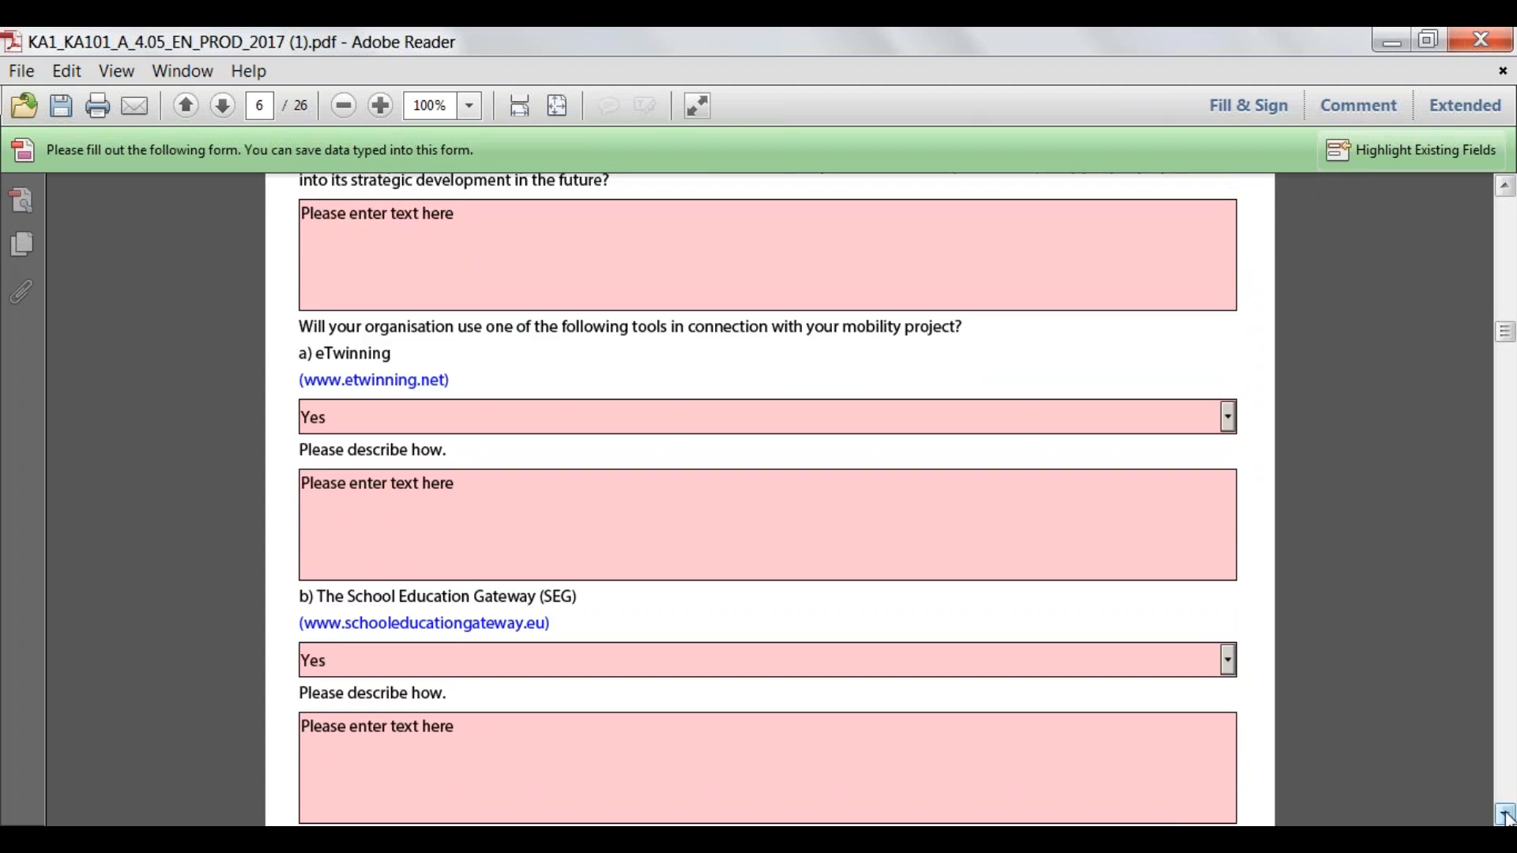
{"action": "left_click", "coordinate": [1508, 820]}
{"action": "left_click", "coordinate": [1509, 819]}
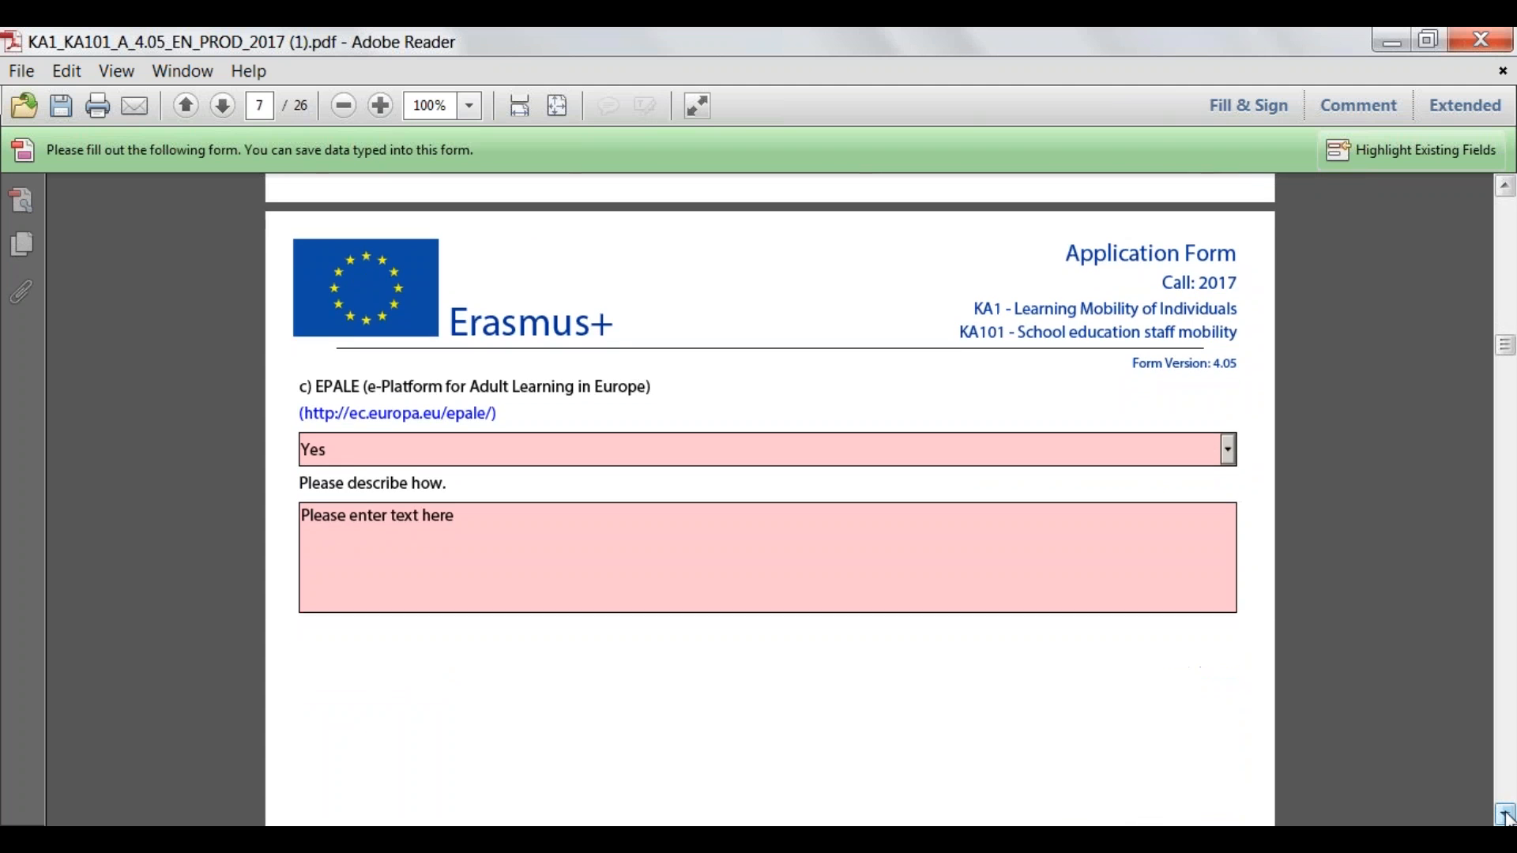
{"action": "left_click", "coordinate": [1509, 819]}
{"action": "left_click", "coordinate": [1508, 819]}
Choose Early School Leaving / combating failure in education as the most relevant project topic in section E.
{"action": "left_click_drag", "start_coordinate": [1505, 818], "coordinate": [1505, 818]}
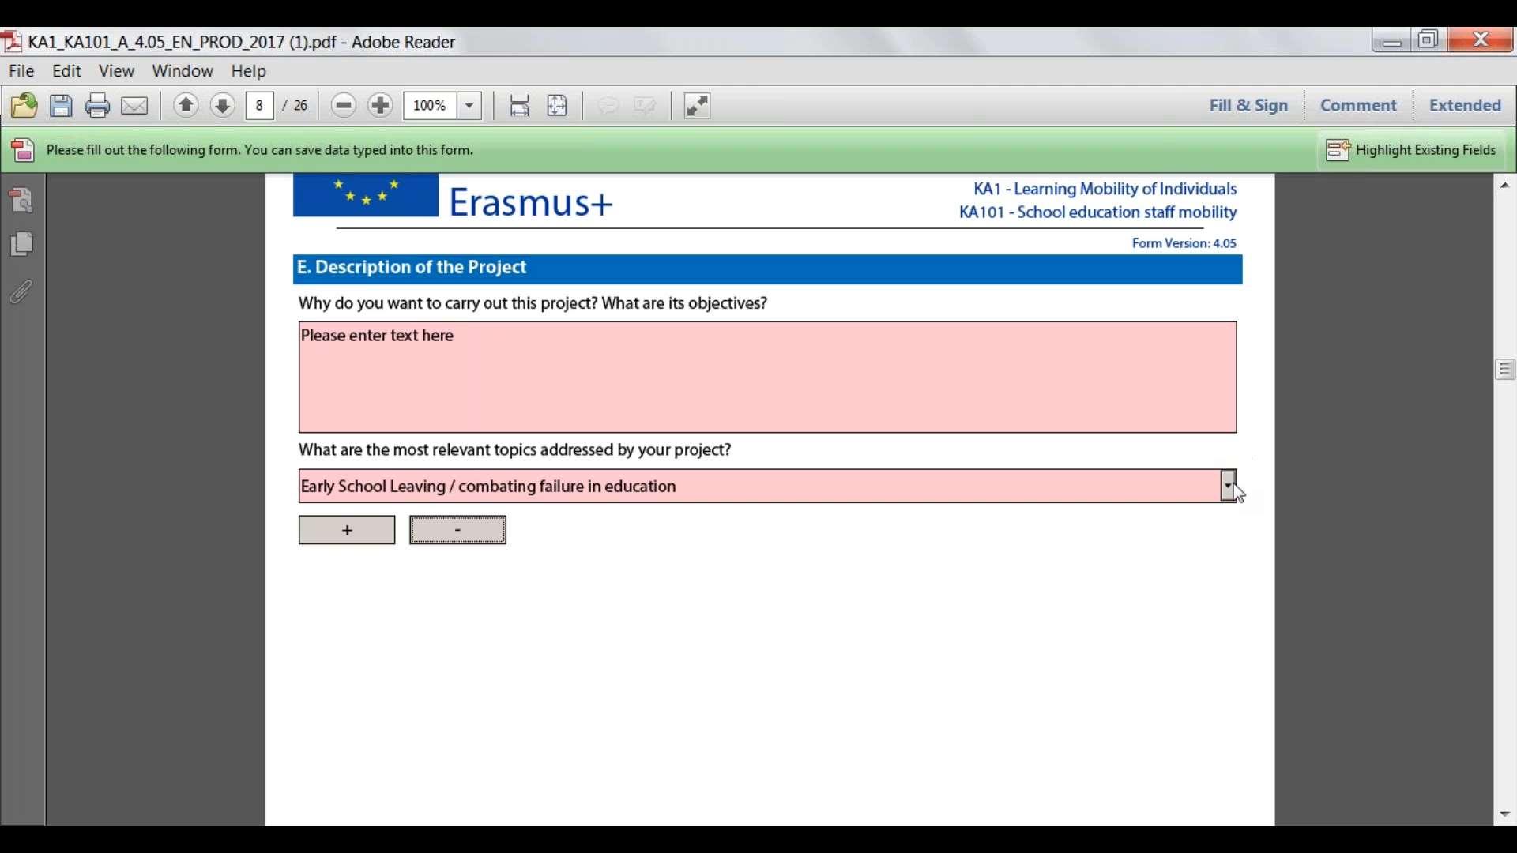
{"action": "left_click", "coordinate": [1229, 486]}
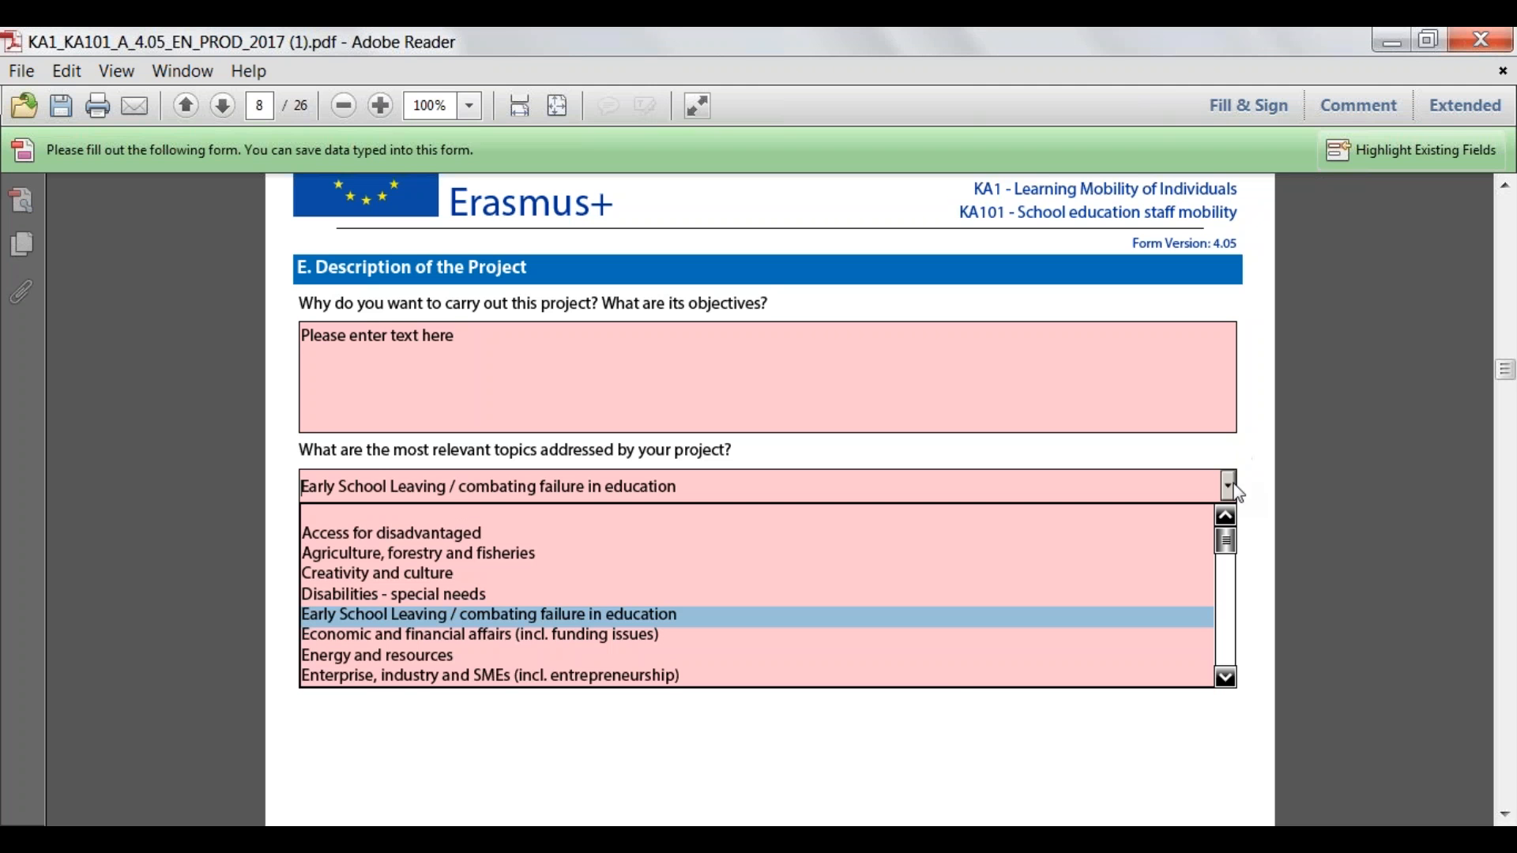
{"action": "left_click", "coordinate": [742, 625]}
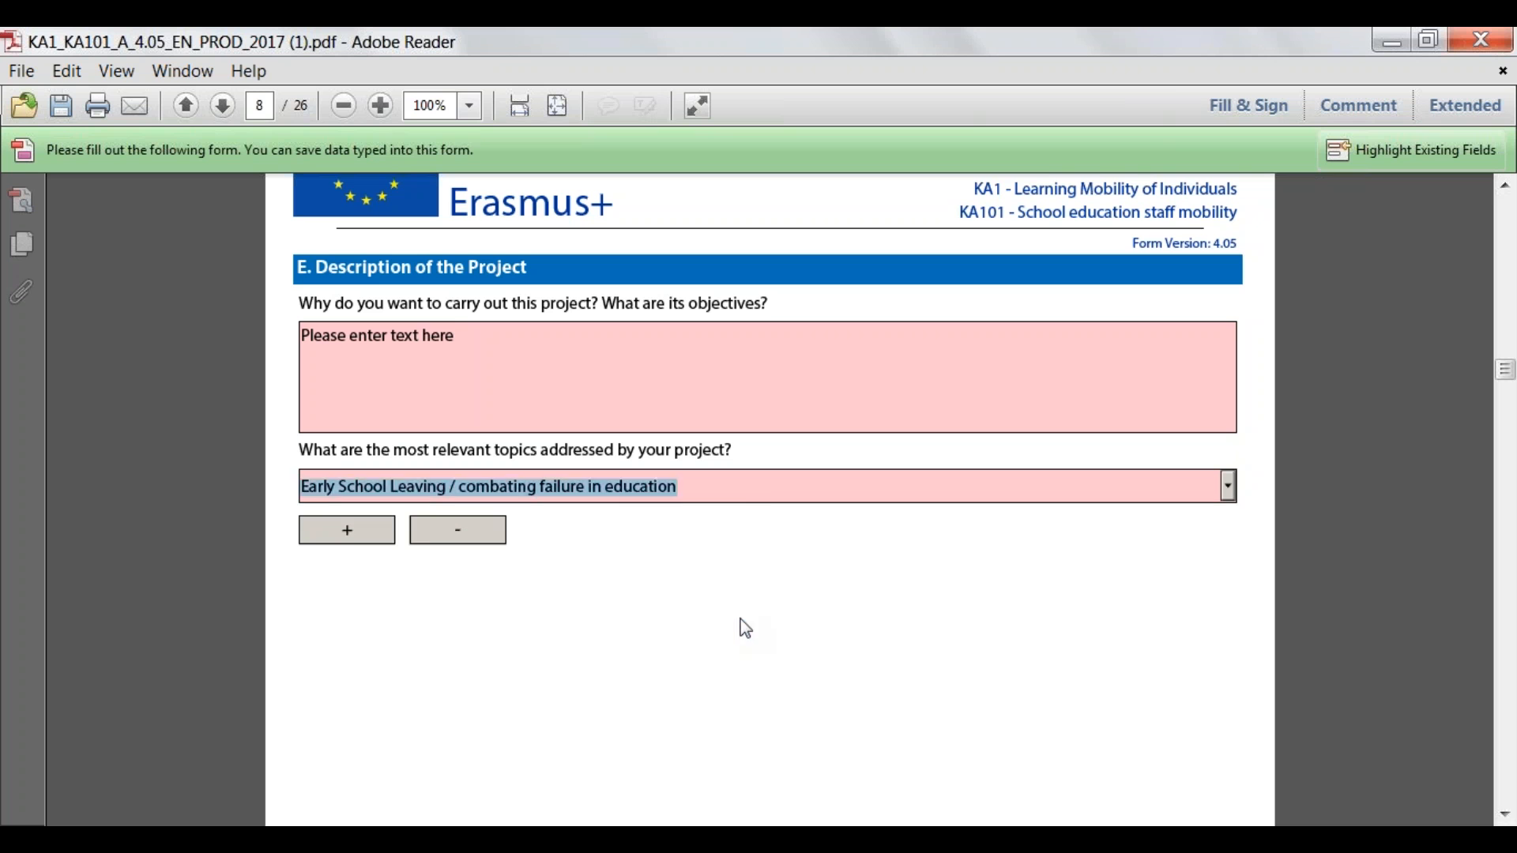
Add International cooperation, international relations, development cooperation as a second project topic in section E, and remove that topic again.
{"action": "left_click", "coordinate": [347, 531]}
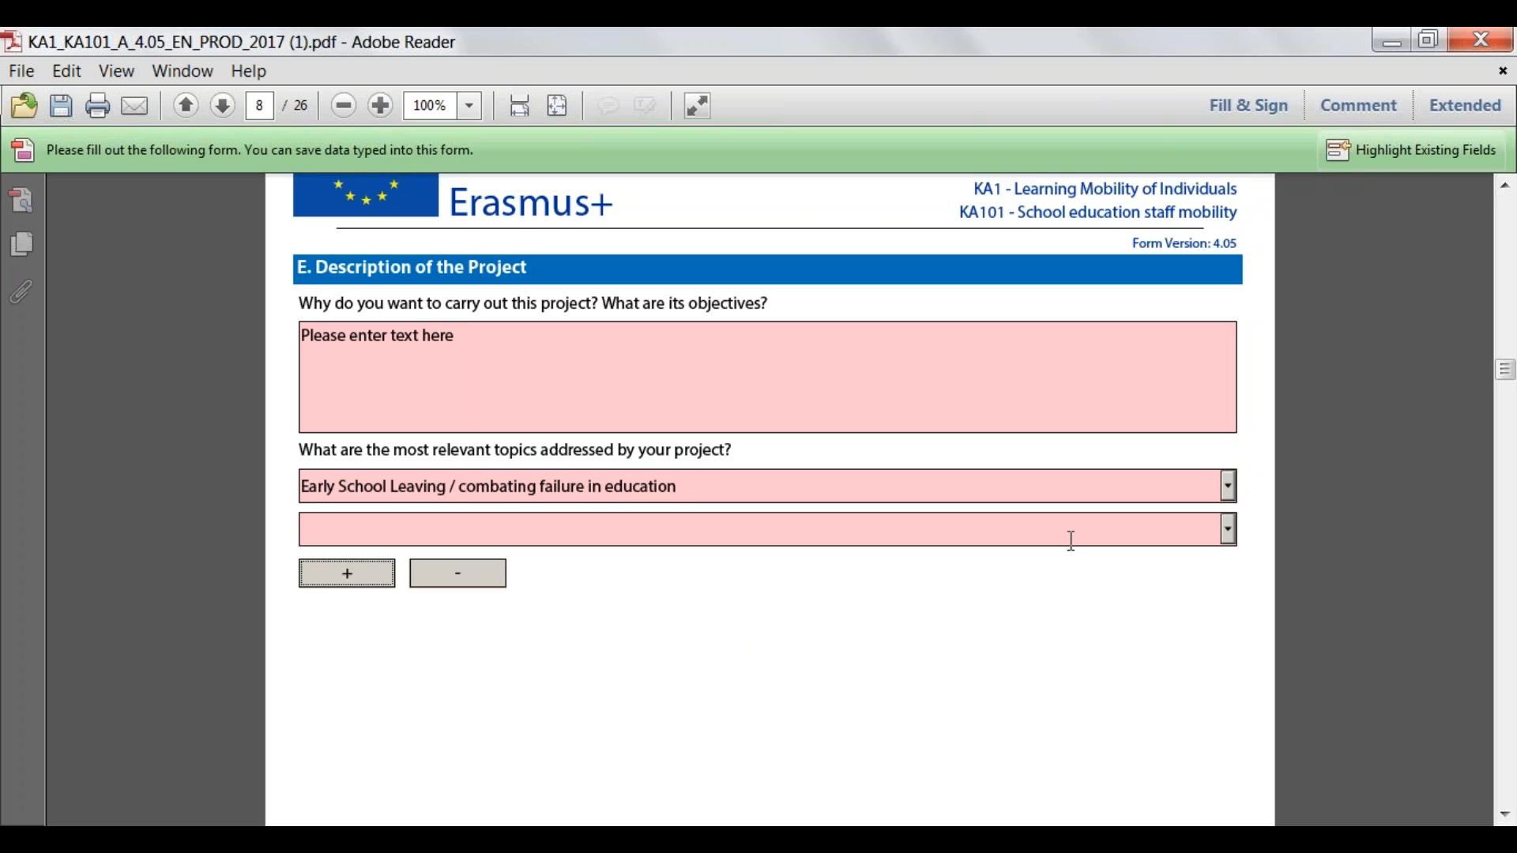
{"action": "left_click", "coordinate": [1230, 529]}
{"action": "left_click_drag", "start_coordinate": [1230, 573], "coordinate": [1233, 610]}
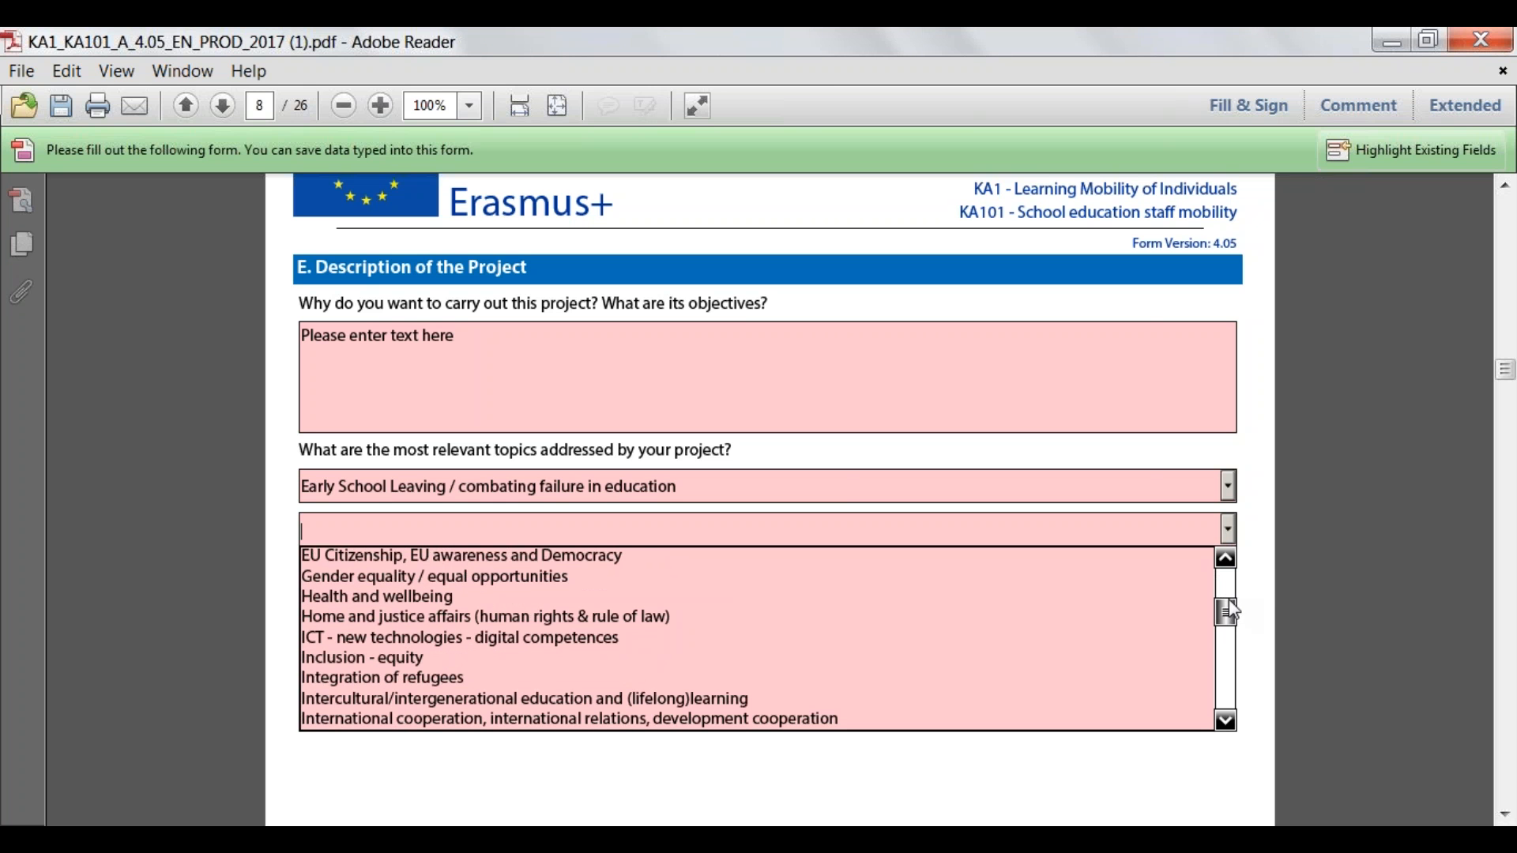
{"action": "scroll", "coordinate": [667, 573], "scroll_direction": "up", "scroll_amount": 4}
{"action": "scroll", "coordinate": [663, 608], "scroll_direction": "down", "scroll_amount": 3}
{"action": "scroll", "coordinate": [661, 630], "scroll_direction": "down", "scroll_amount": 3}
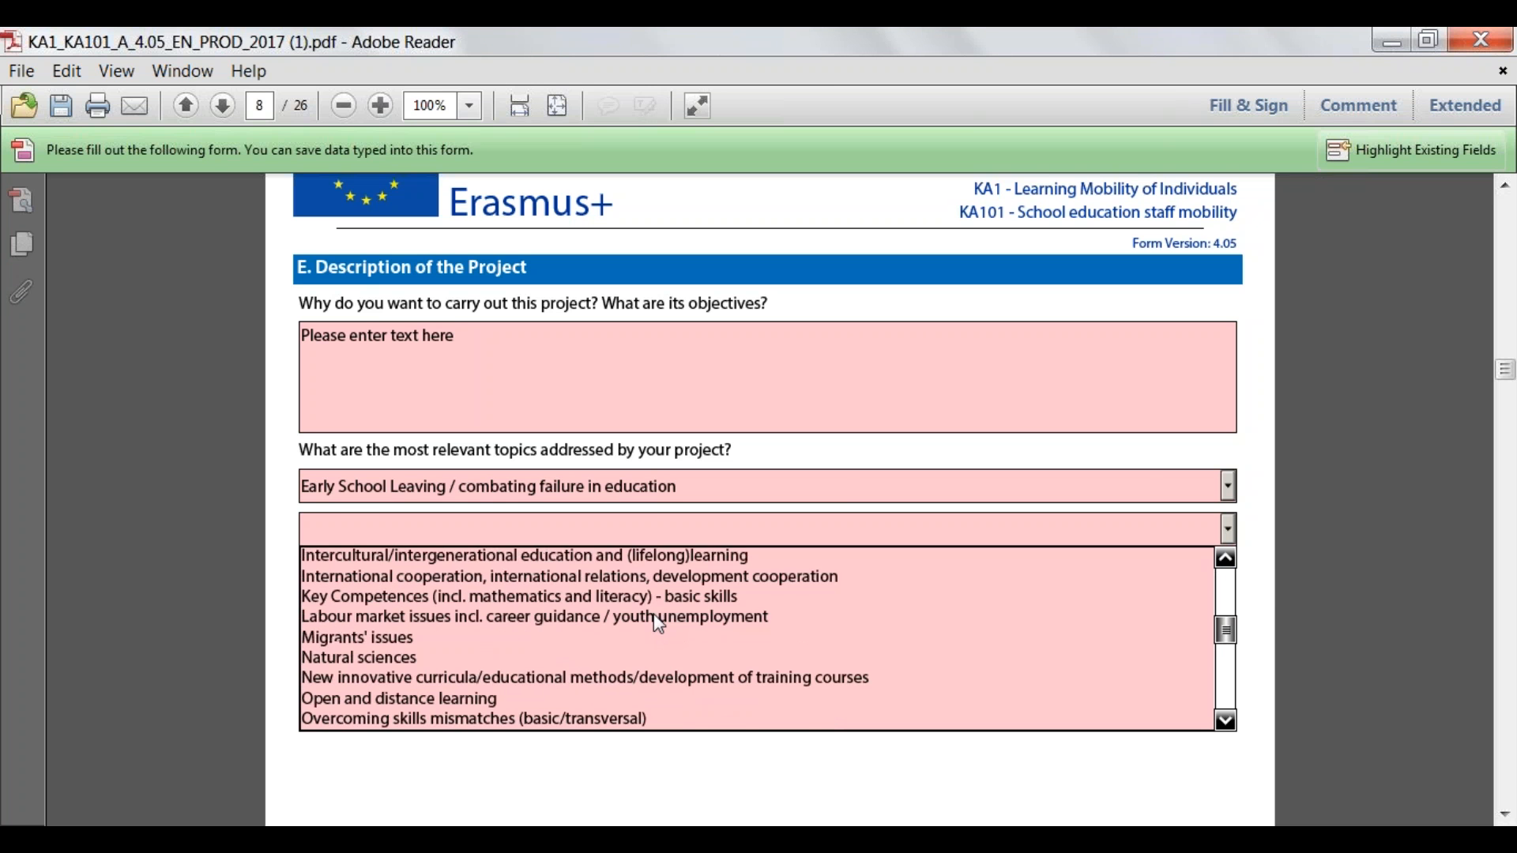
{"action": "scroll", "coordinate": [653, 614], "scroll_direction": "up", "scroll_amount": 1}
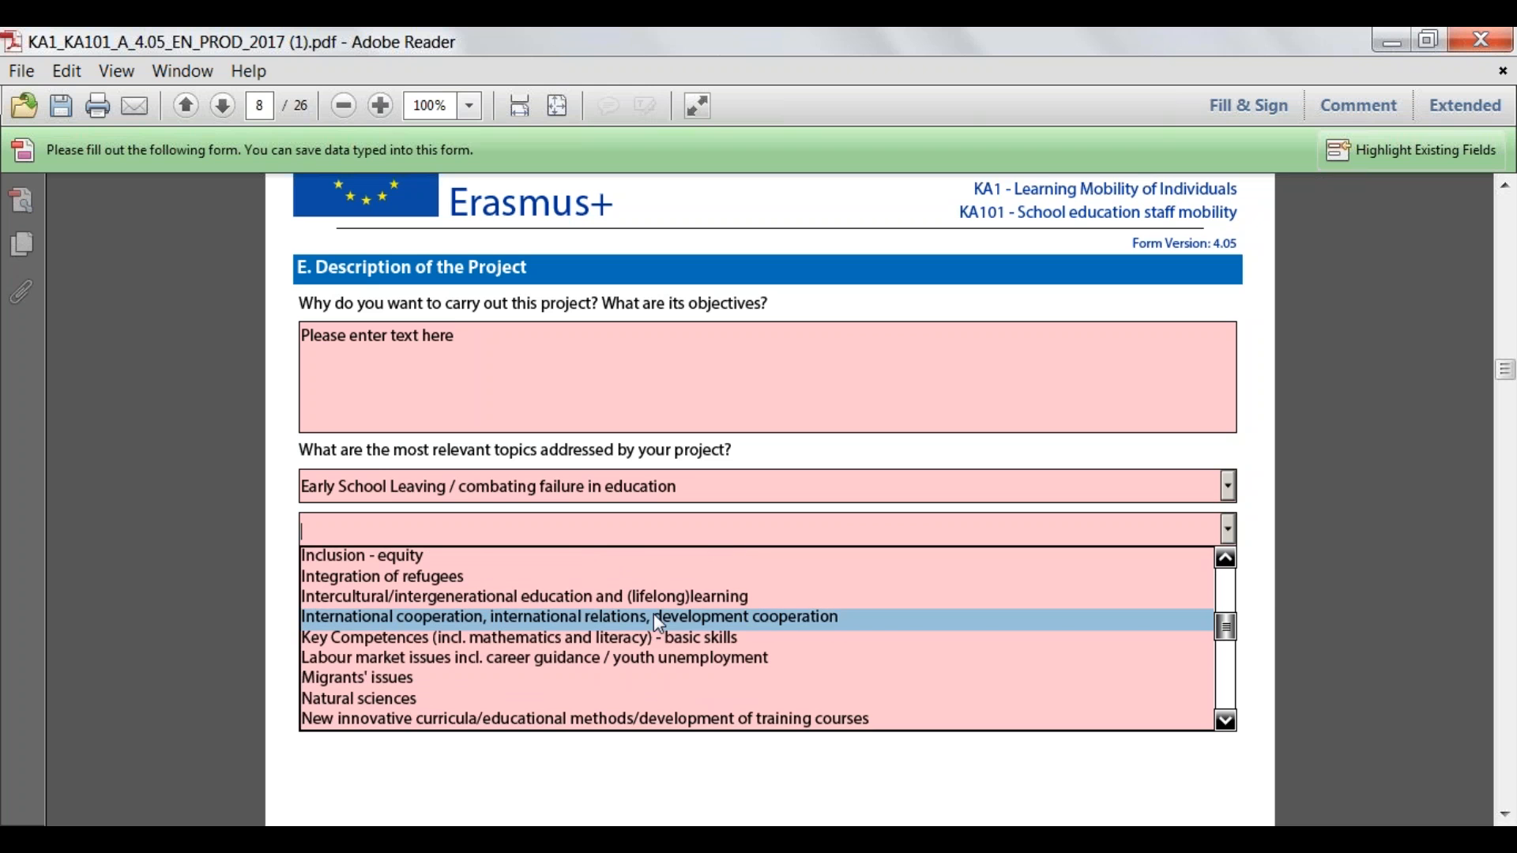
{"action": "left_click", "coordinate": [659, 624]}
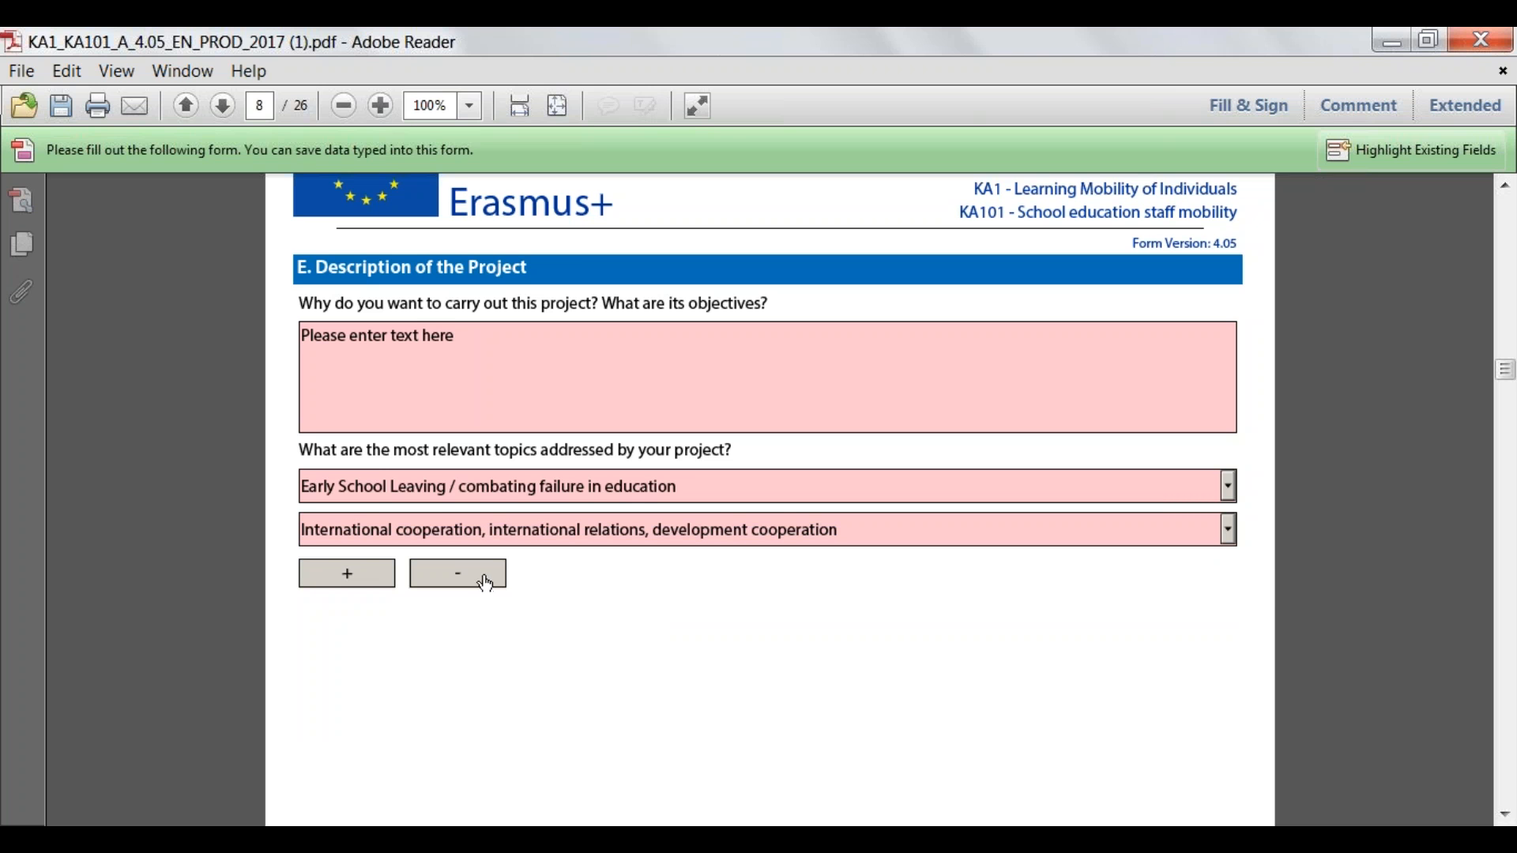
{"action": "left_click", "coordinate": [485, 581]}
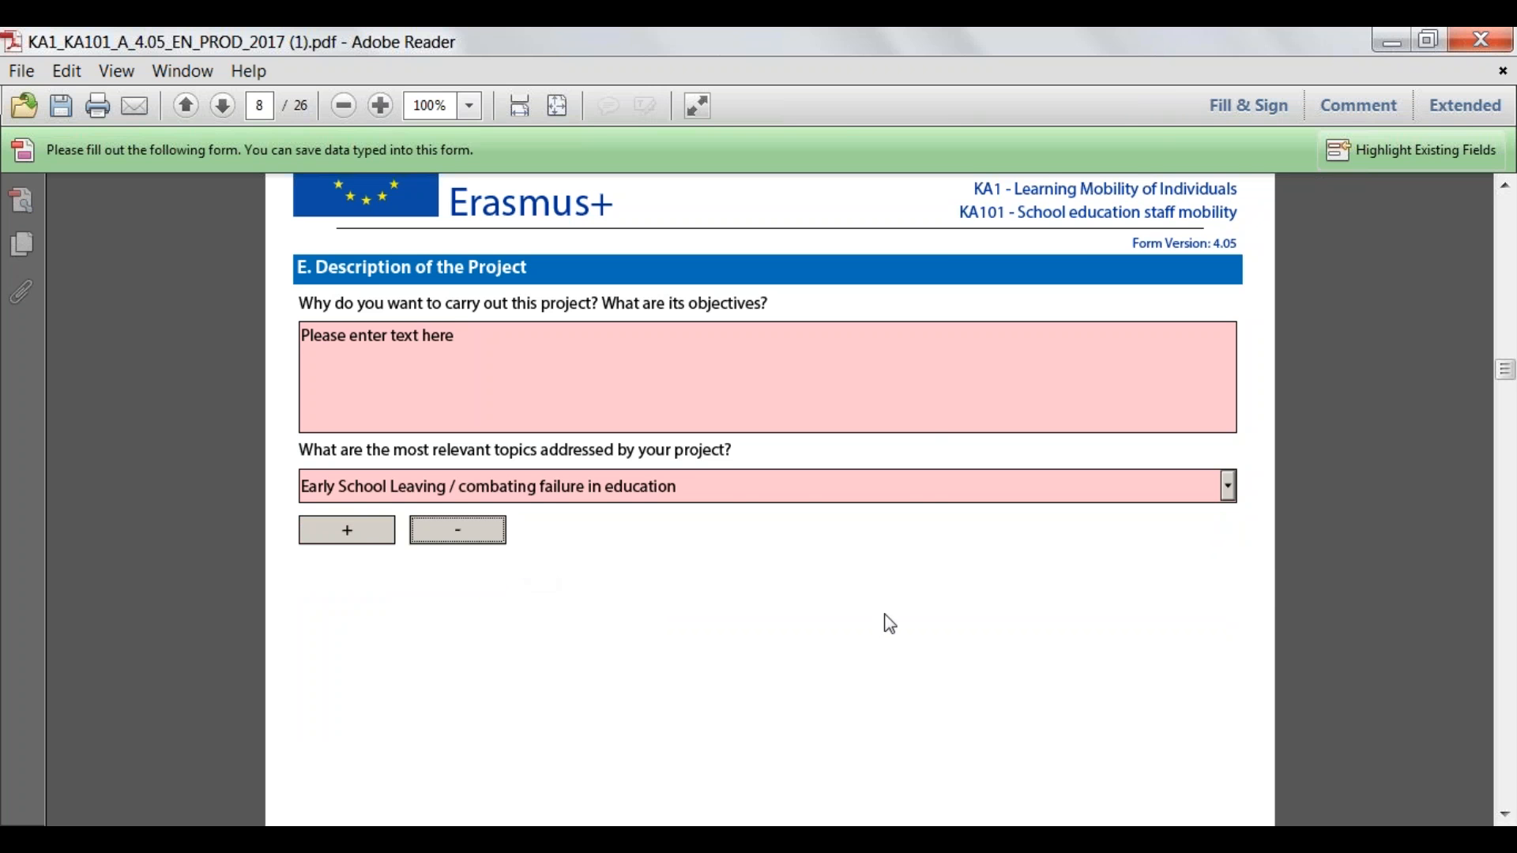
Review the section F questions on participants' profile, learning outcomes and the use of European or national certificates.
{"action": "left_click", "coordinate": [1505, 813]}
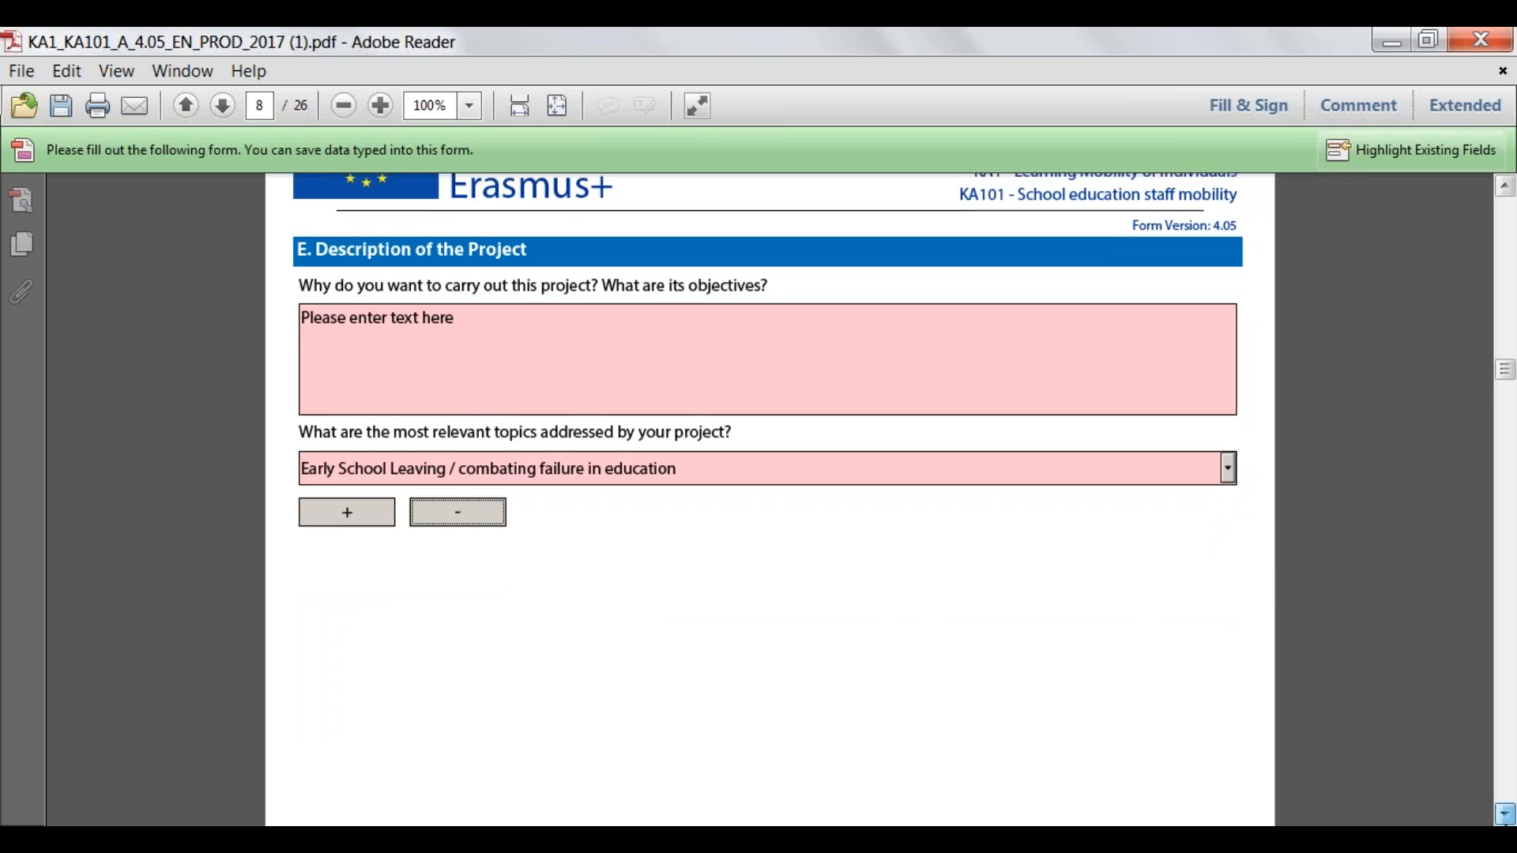
{"action": "left_click", "coordinate": [1504, 814]}
{"action": "left_click", "coordinate": [1505, 822]}
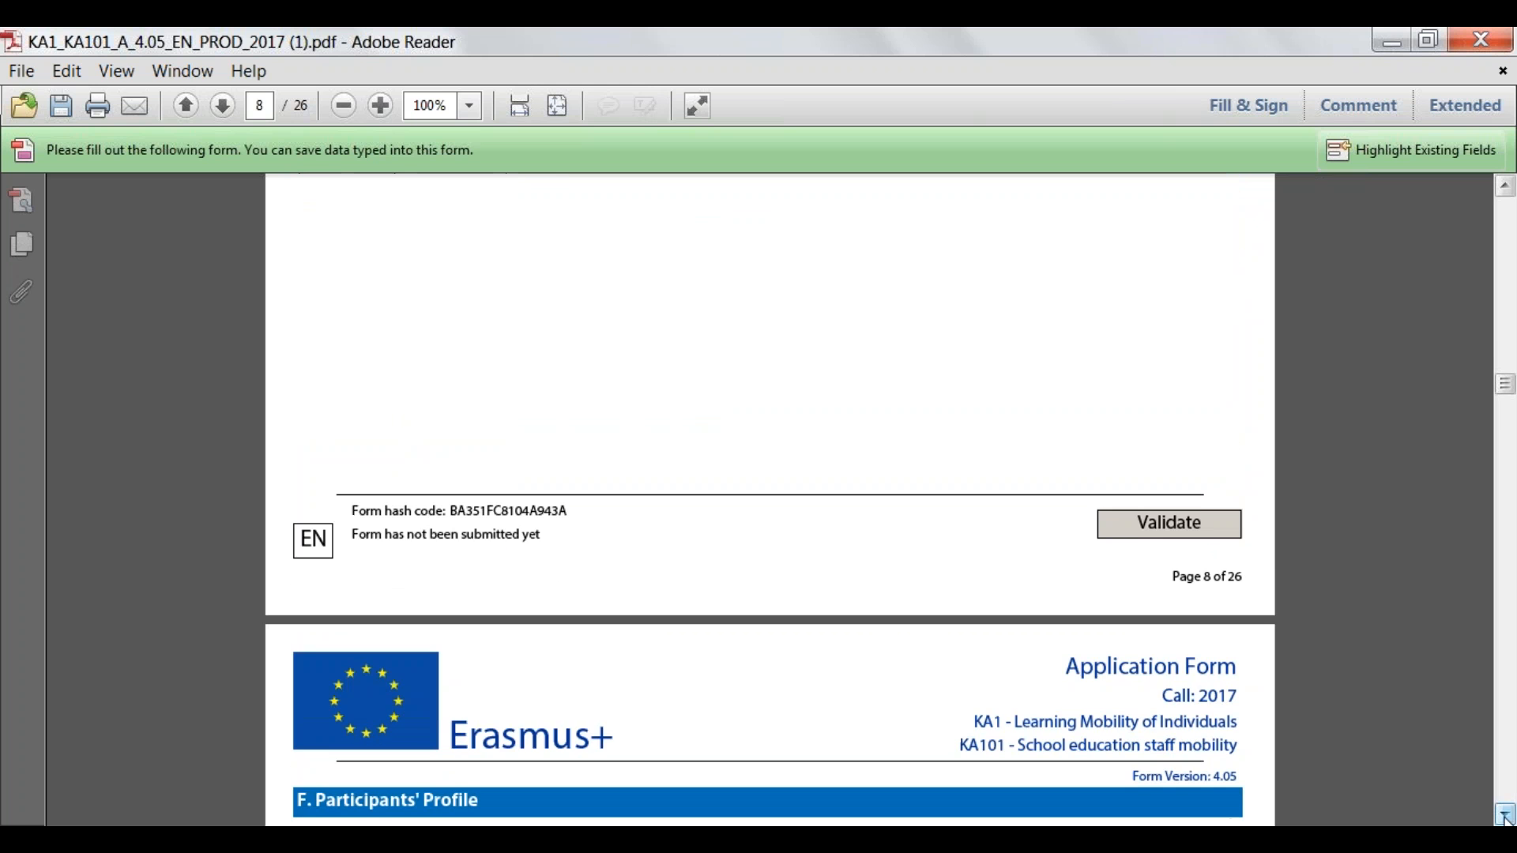
{"action": "left_click", "coordinate": [1503, 816]}
{"action": "left_click", "coordinate": [1504, 819]}
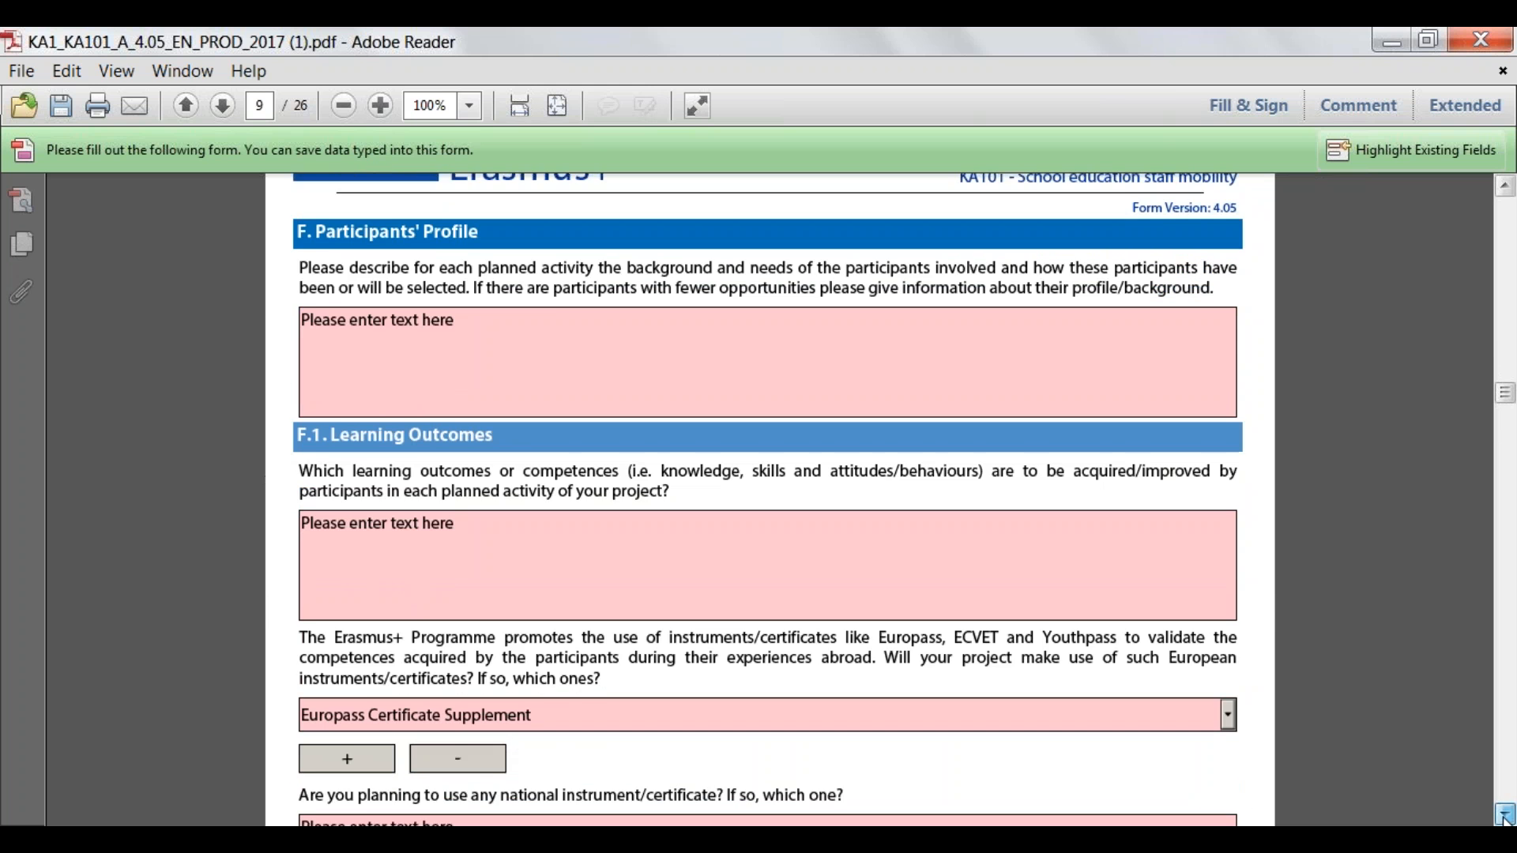
{"action": "left_click", "coordinate": [1504, 817]}
{"action": "left_click", "coordinate": [1504, 817]}
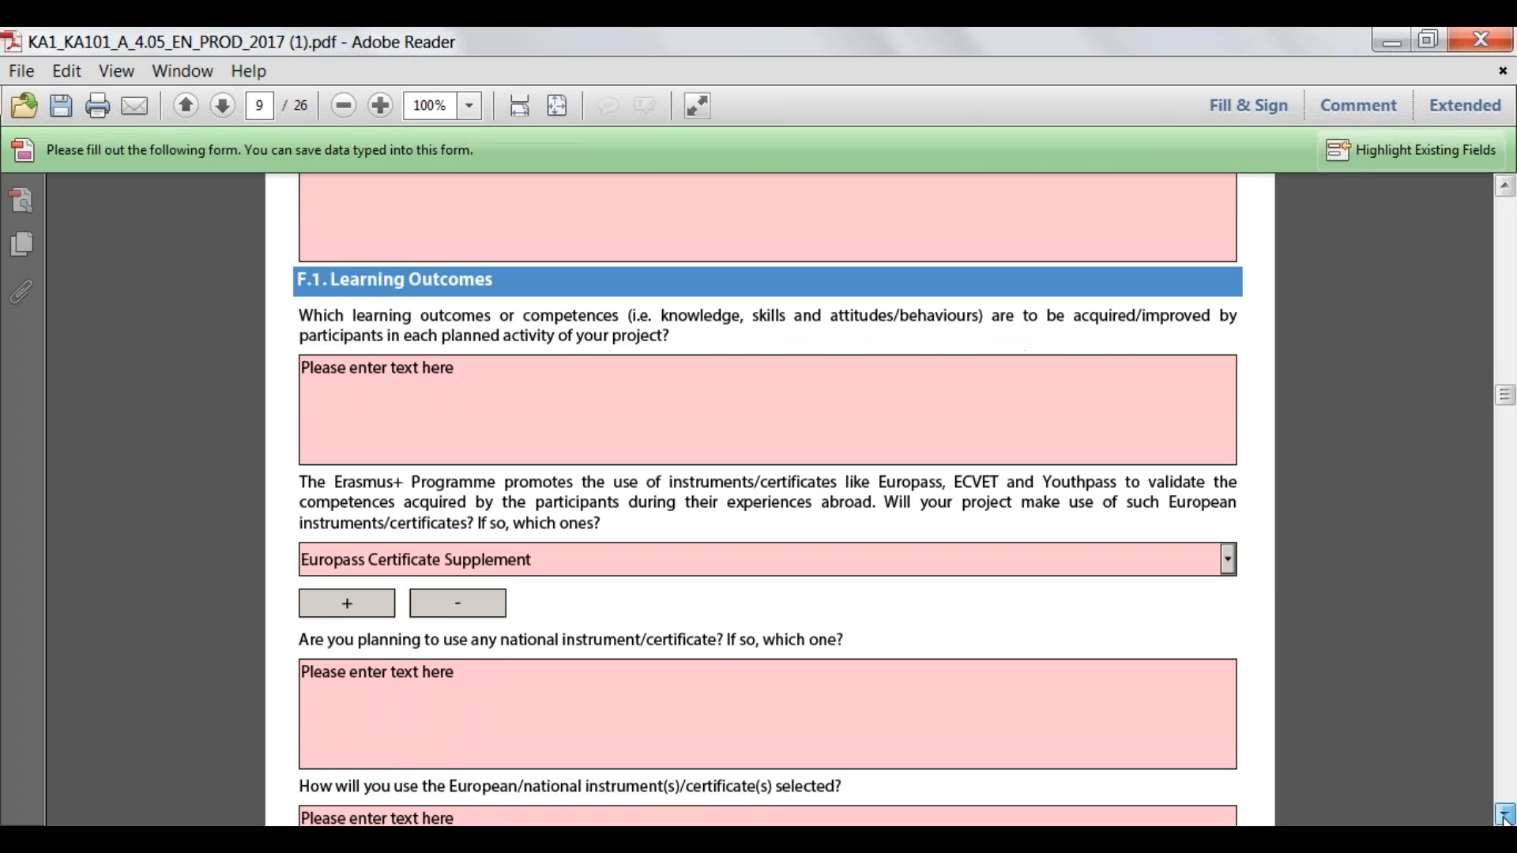
{"action": "left_click", "coordinate": [1505, 817]}
{"action": "left_click", "coordinate": [1504, 816]}
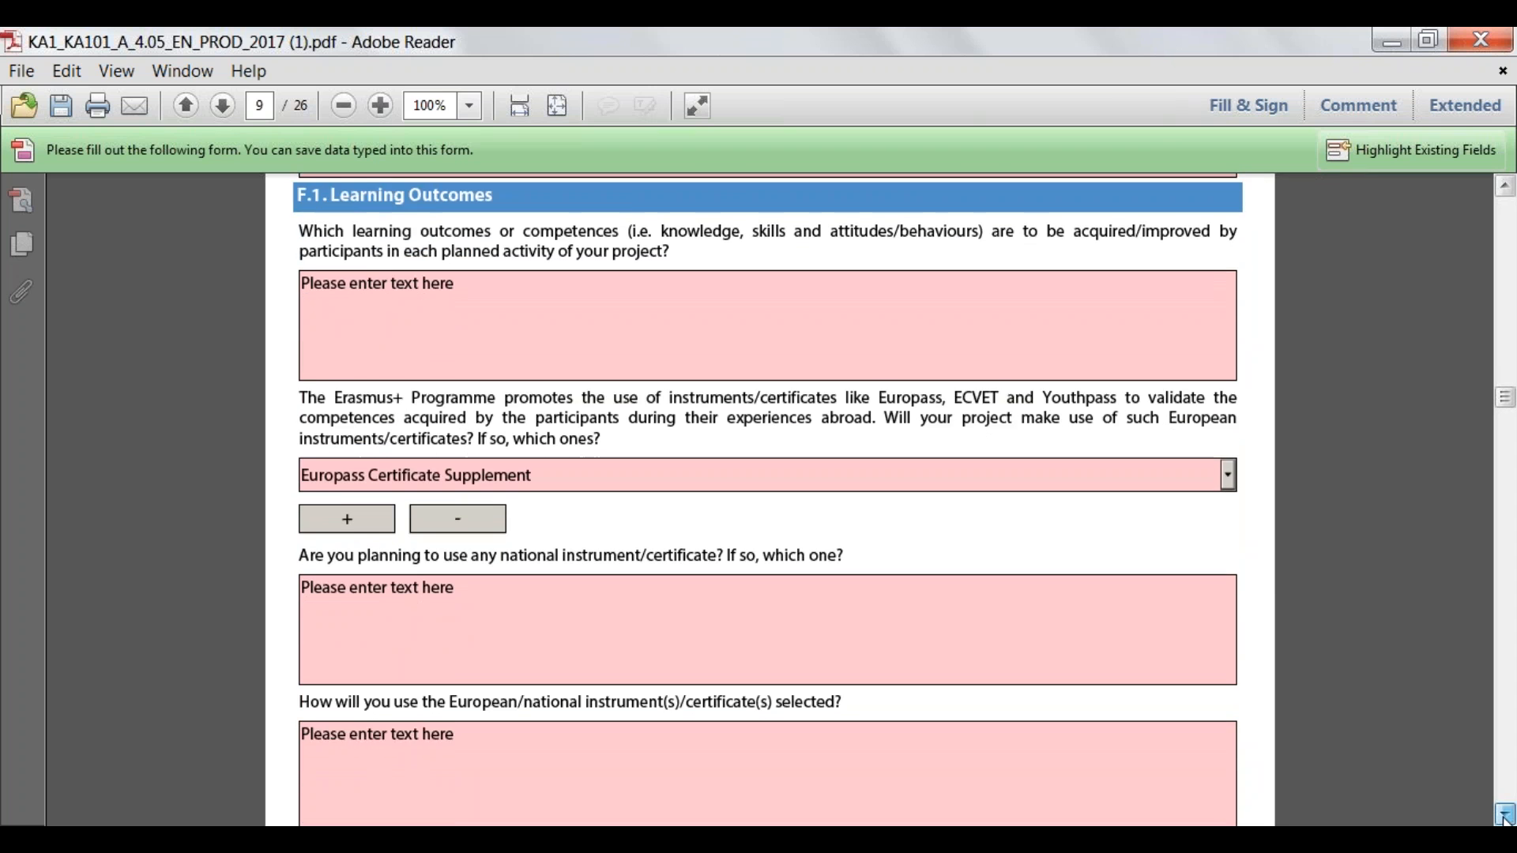
{"action": "left_click", "coordinate": [1504, 817]}
{"action": "left_click", "coordinate": [1505, 817]}
{"action": "left_click", "coordinate": [1505, 817]}
{"action": "left_click", "coordinate": [1504, 817]}
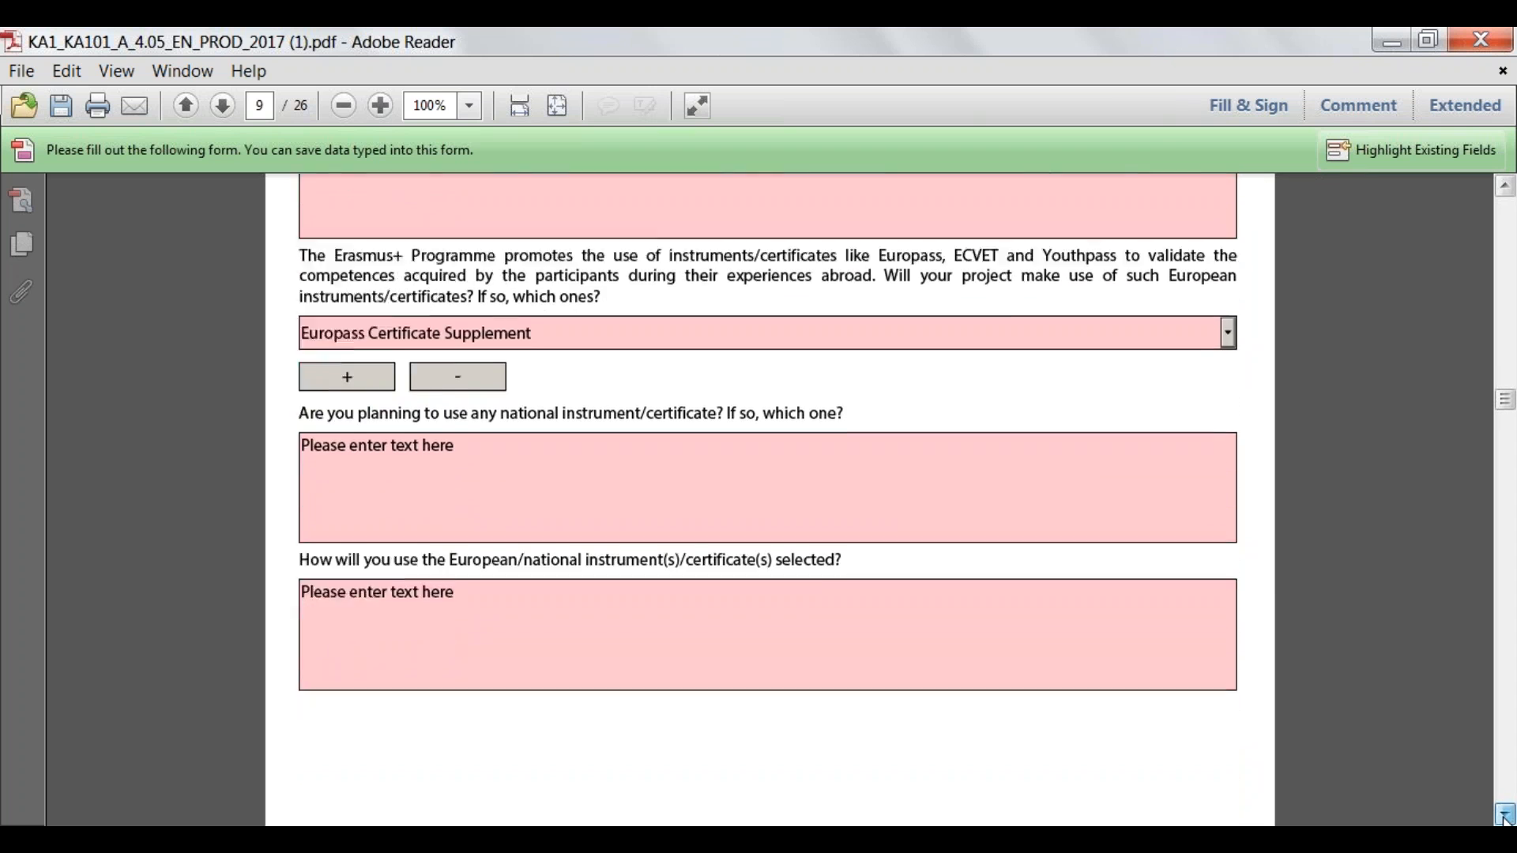
Review the section G questions on practical arrangements, project management and preparation of participants.
{"action": "left_click", "coordinate": [1505, 817]}
{"action": "left_click", "coordinate": [1504, 817]}
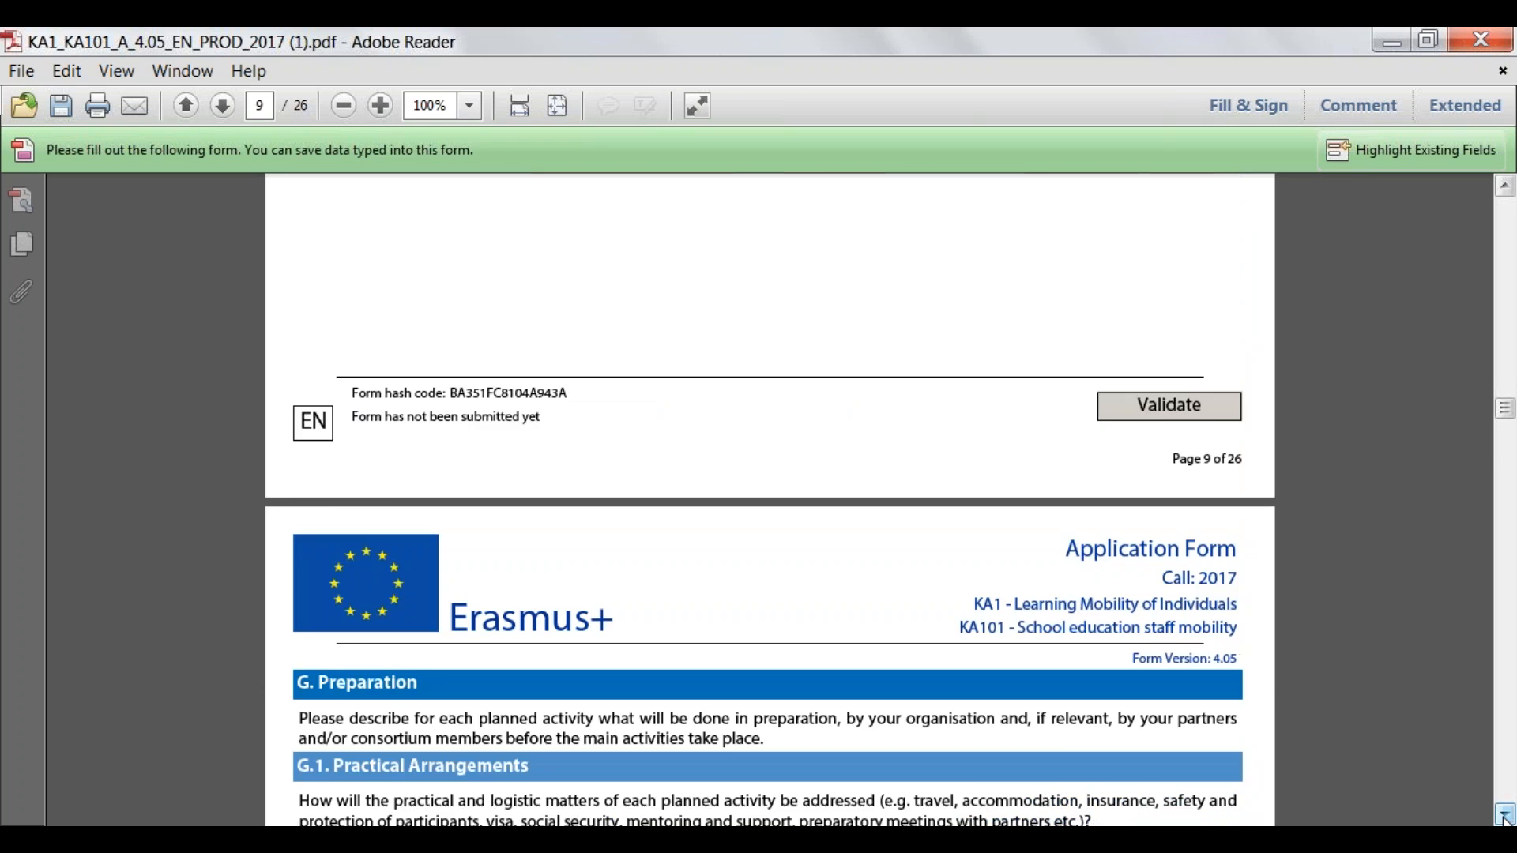
{"action": "left_click", "coordinate": [1504, 817]}
{"action": "left_click", "coordinate": [1504, 816]}
{"action": "left_click", "coordinate": [1505, 817]}
{"action": "left_click", "coordinate": [1504, 817]}
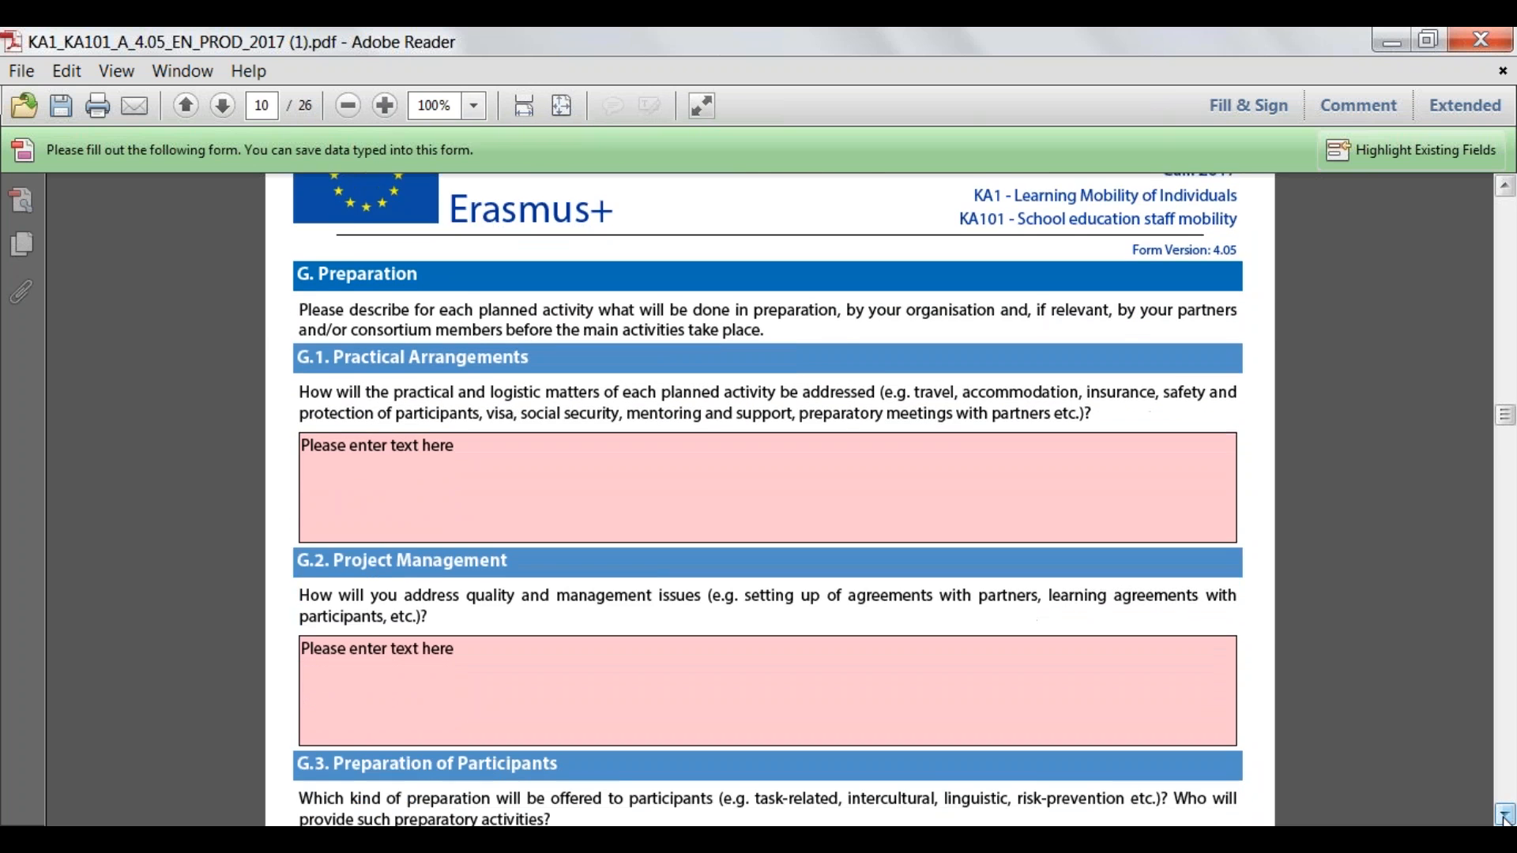
{"action": "left_click", "coordinate": [1504, 817]}
{"action": "left_click", "coordinate": [1504, 817]}
Review the section H questions on the content of the planned main activities and cooperation with project partners.
{"action": "left_click", "coordinate": [1505, 817]}
{"action": "left_click", "coordinate": [1505, 817]}
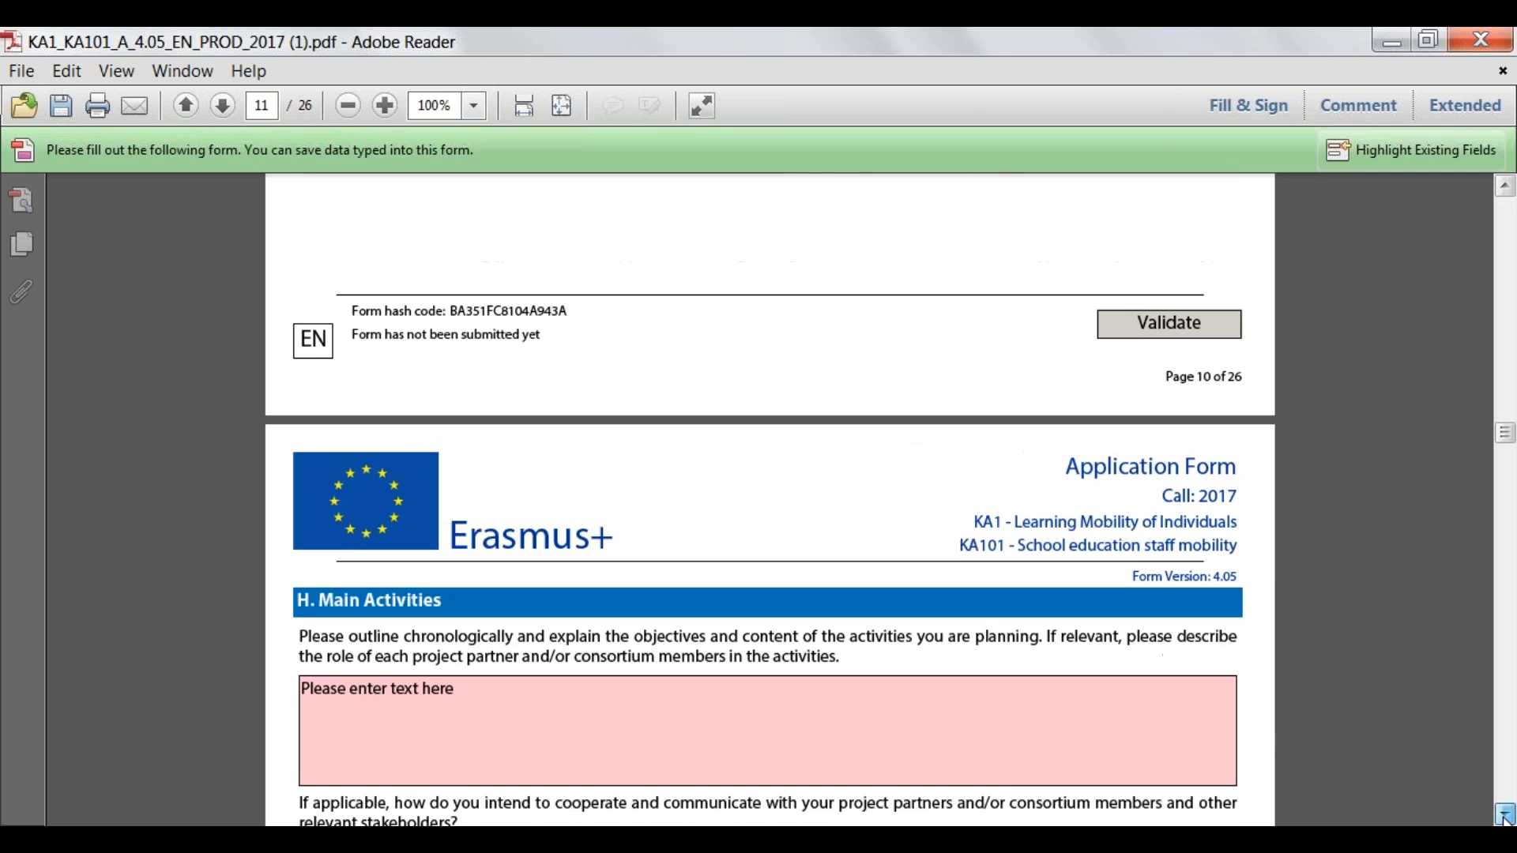
{"action": "left_click", "coordinate": [1504, 816]}
{"action": "left_click", "coordinate": [1504, 817]}
{"action": "left_click", "coordinate": [1504, 817]}
{"action": "left_click", "coordinate": [1505, 817]}
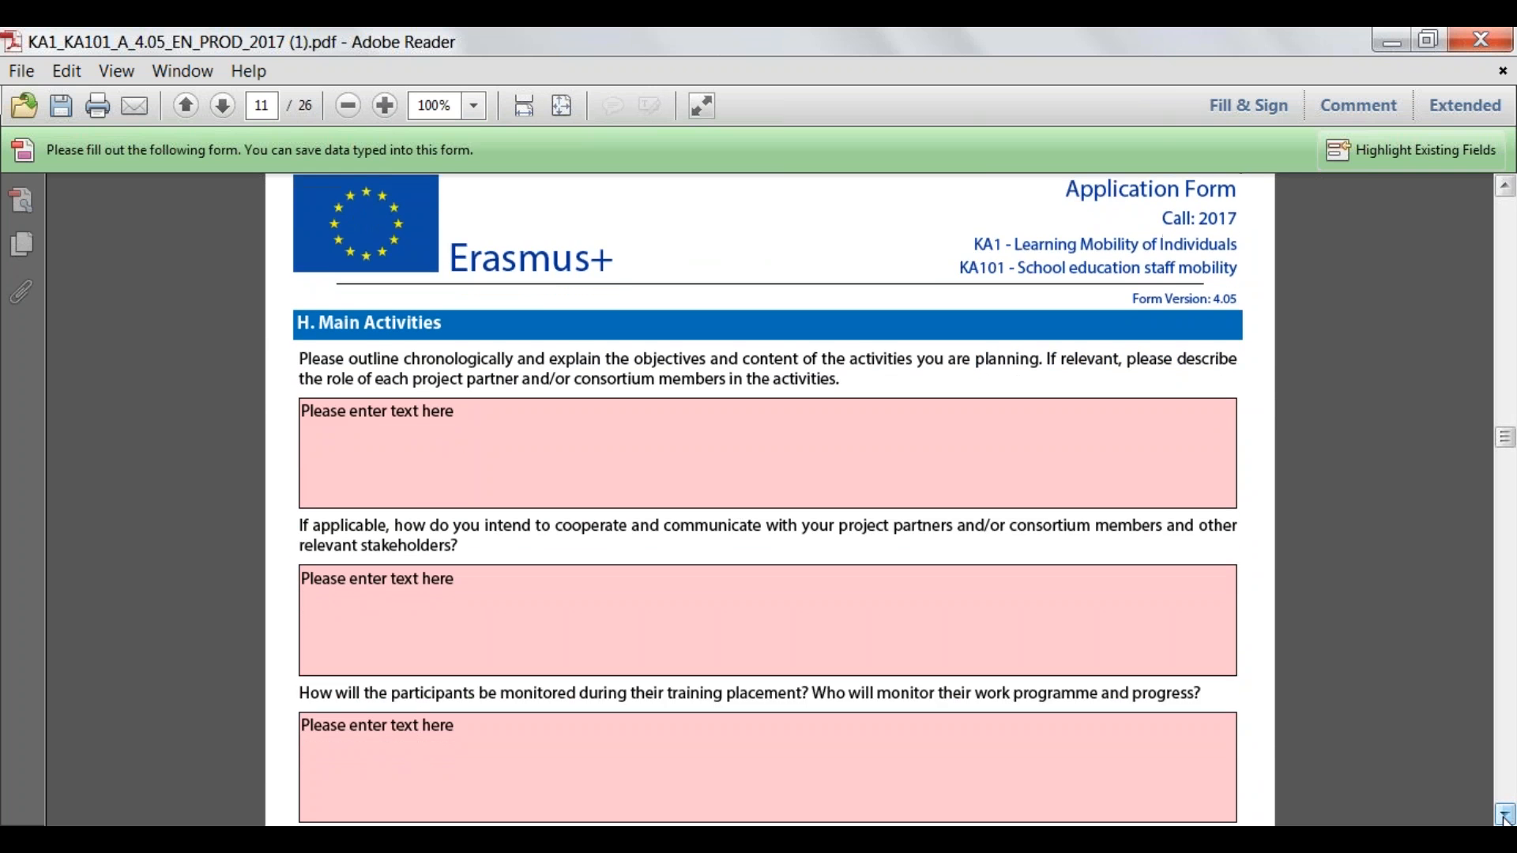
{"action": "left_click", "coordinate": [1504, 816]}
{"action": "left_click", "coordinate": [1504, 817]}
{"action": "left_click", "coordinate": [1504, 817]}
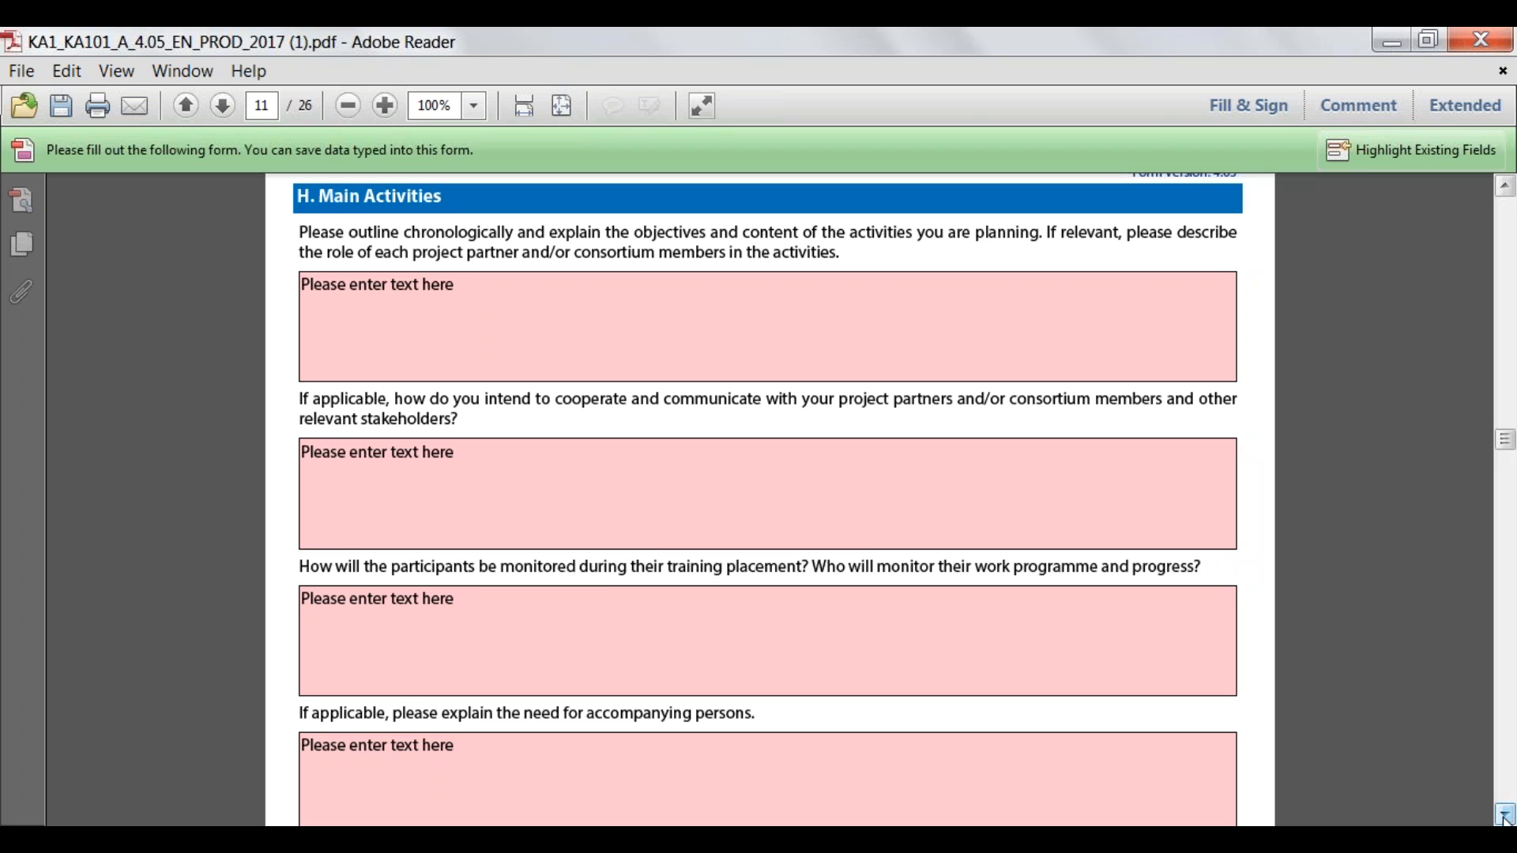
Examine the section H questions on participant monitoring and accompanying persons, and the activities table in section H.1.
{"action": "scroll", "coordinate": [1505, 816], "scroll_direction": "down", "scroll_amount": 4}
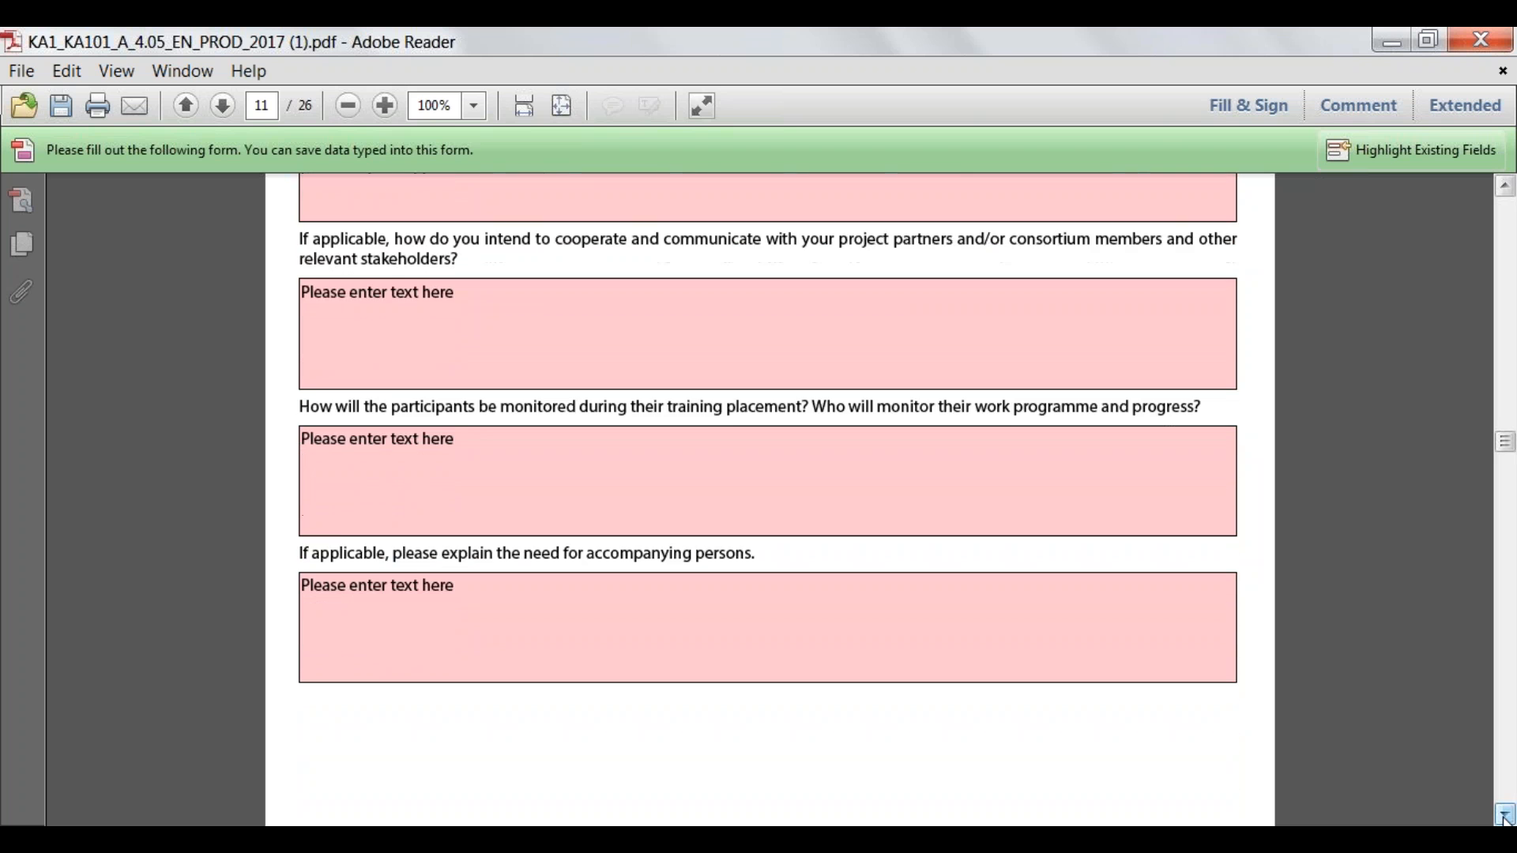
{"action": "scroll", "coordinate": [1505, 817], "scroll_direction": "down", "scroll_amount": 1}
{"action": "scroll", "coordinate": [1505, 817], "scroll_direction": "down", "scroll_amount": 3}
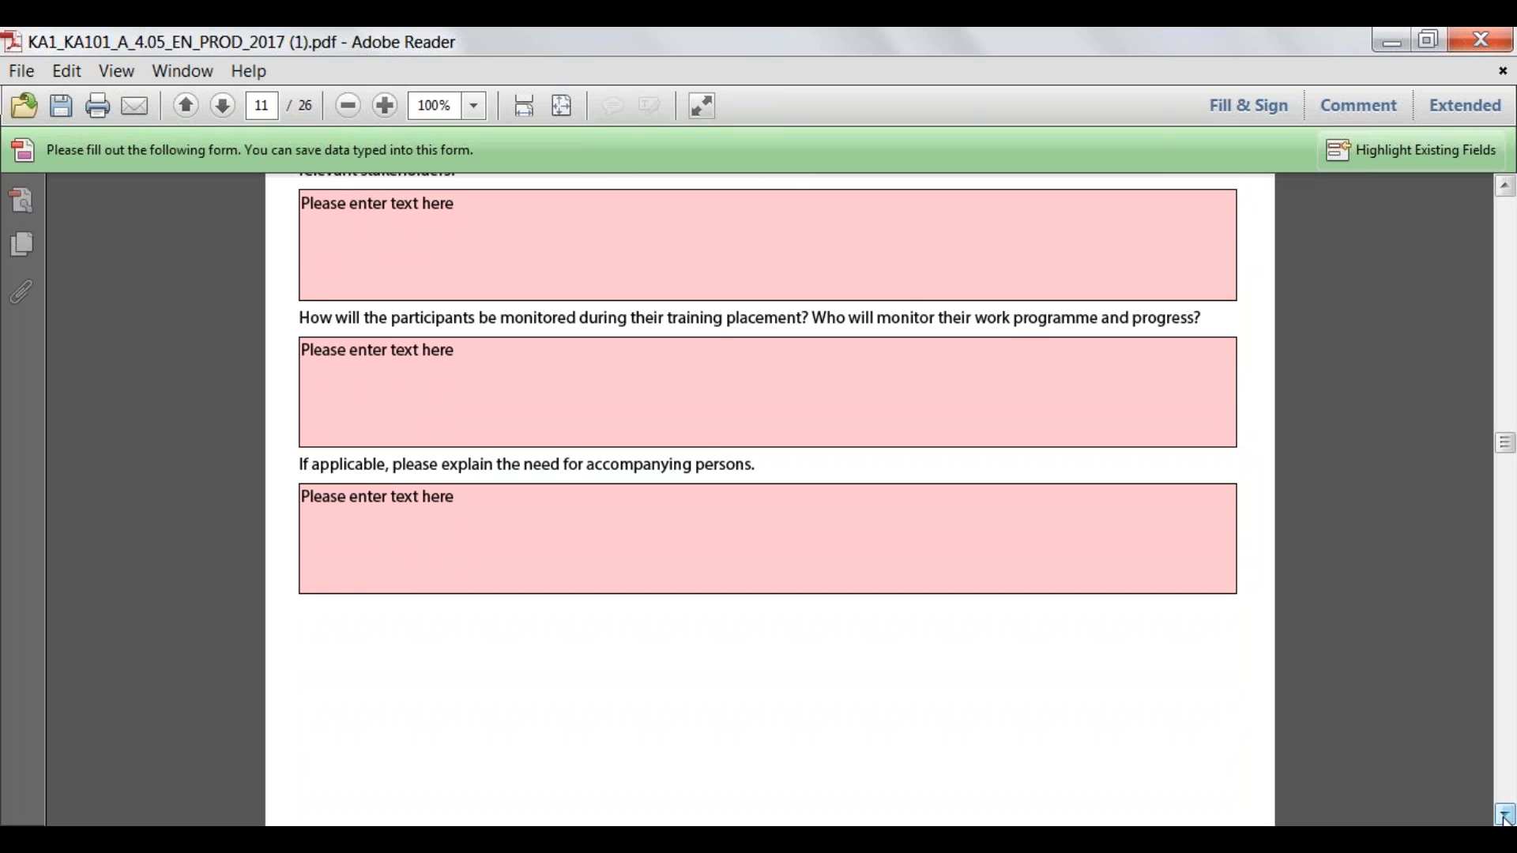
{"action": "scroll", "coordinate": [1505, 816], "scroll_direction": "down", "scroll_amount": 8}
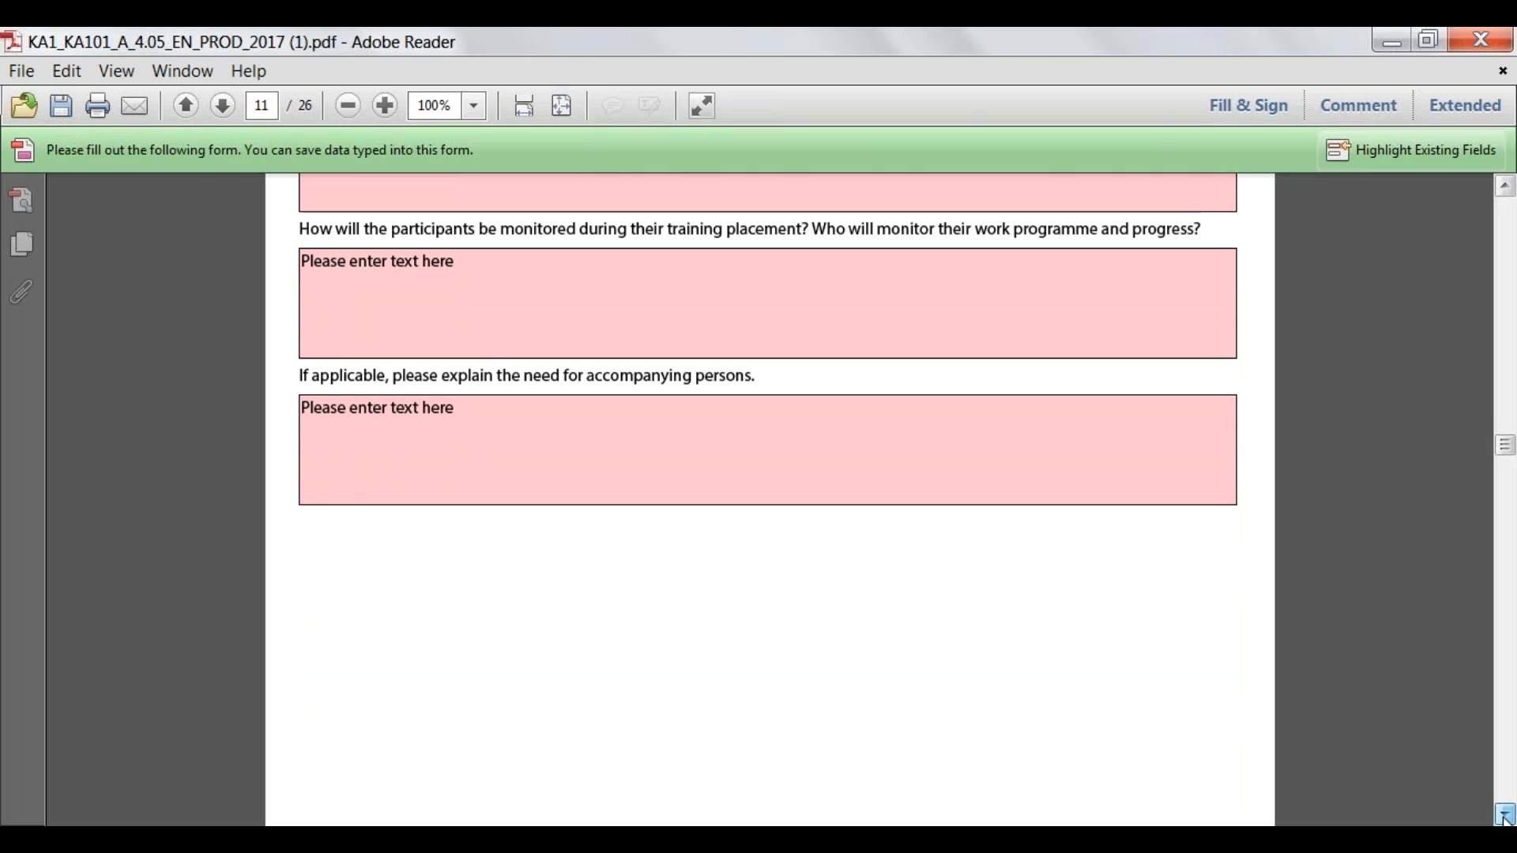
{"action": "scroll", "coordinate": [1505, 816], "scroll_direction": "down", "scroll_amount": 20}
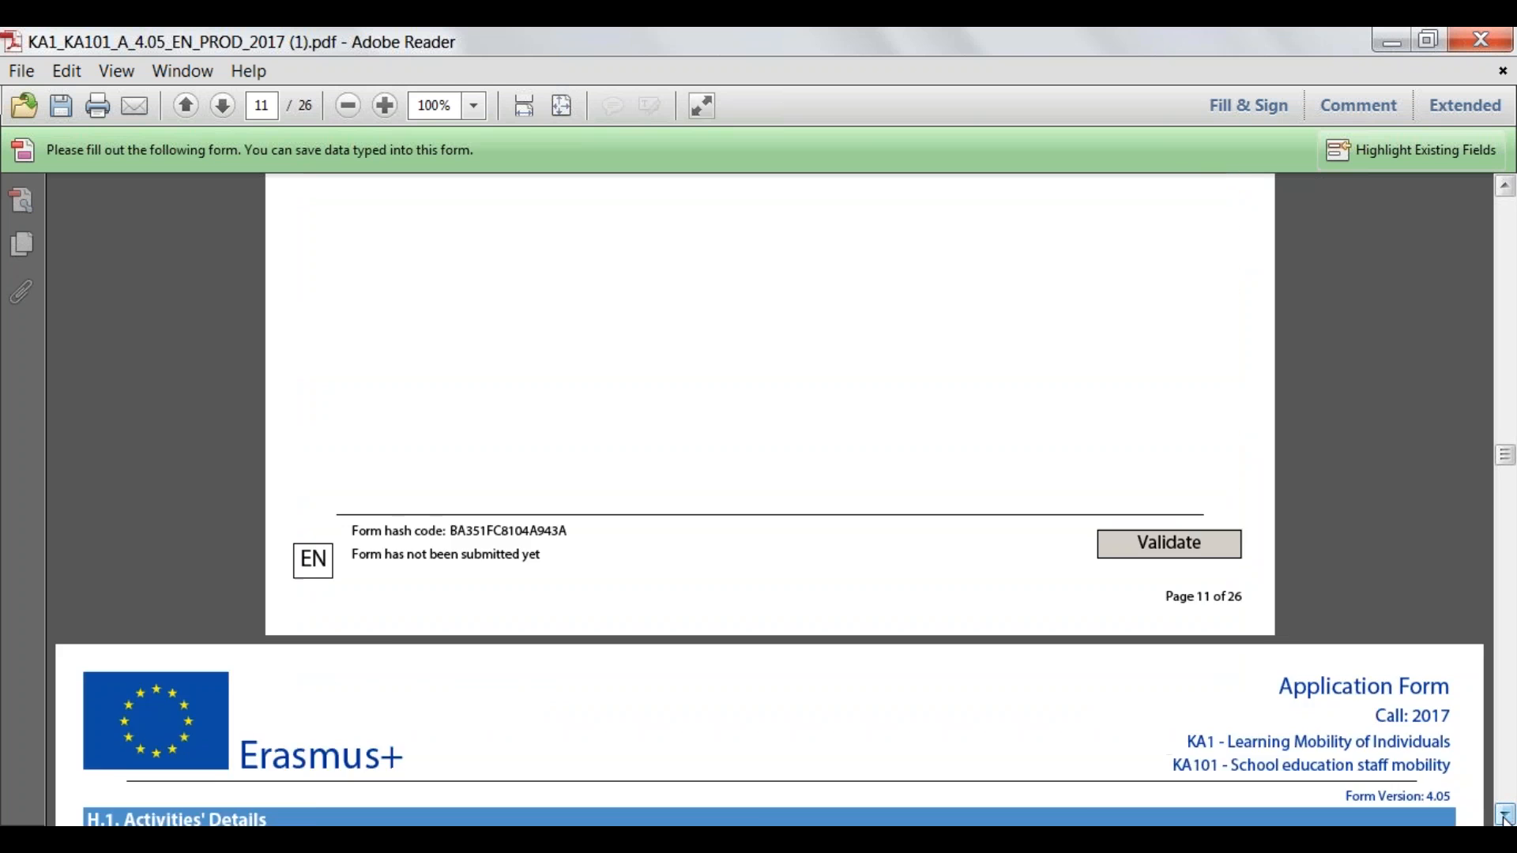
{"action": "scroll", "coordinate": [1505, 816], "scroll_direction": "down", "scroll_amount": 8}
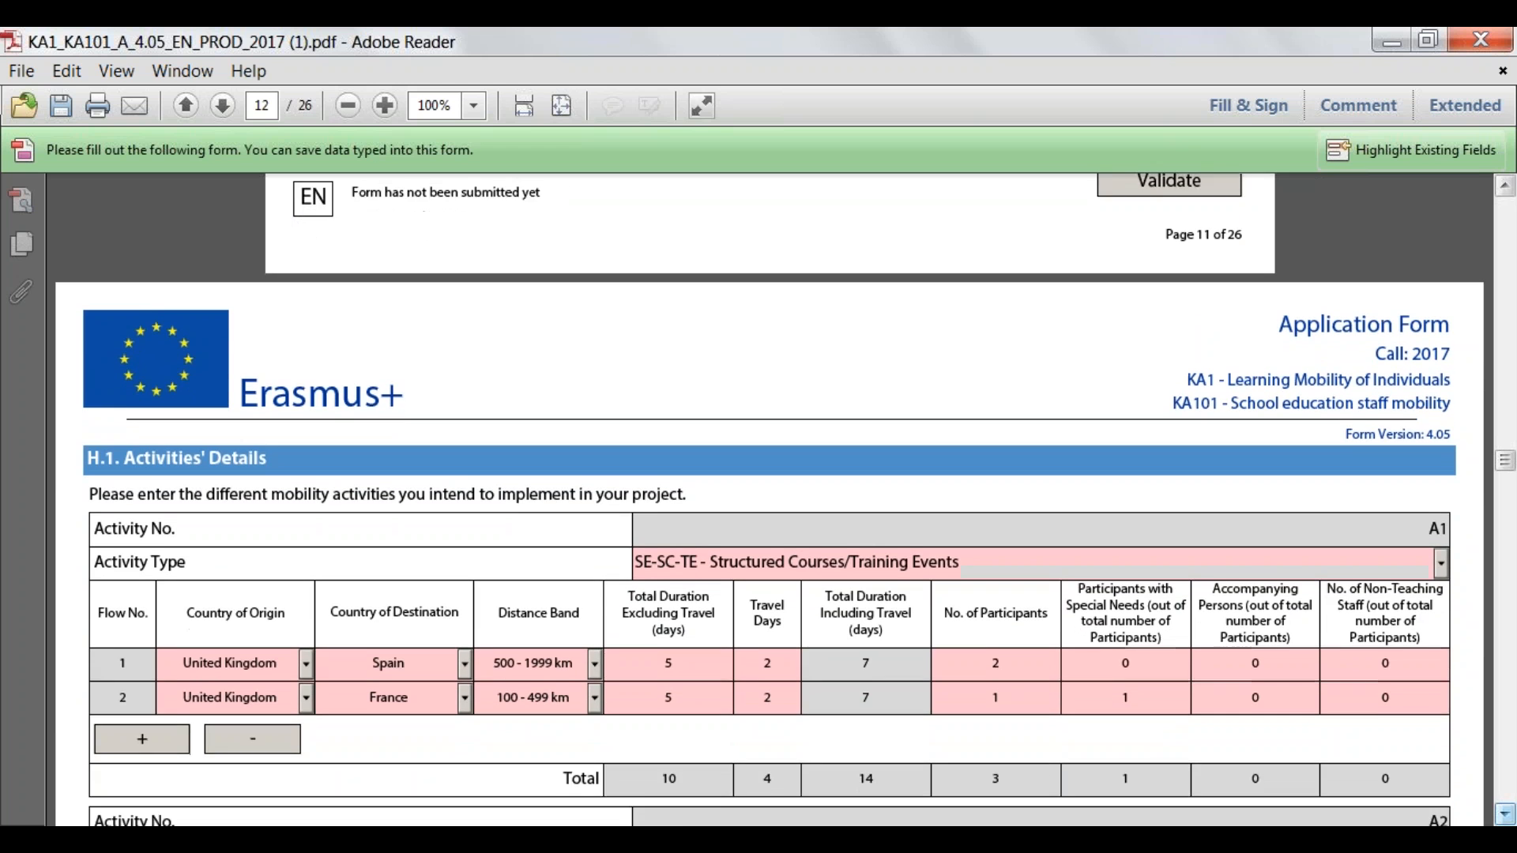
{"action": "scroll", "coordinate": [1505, 816], "scroll_direction": "down", "scroll_amount": 16}
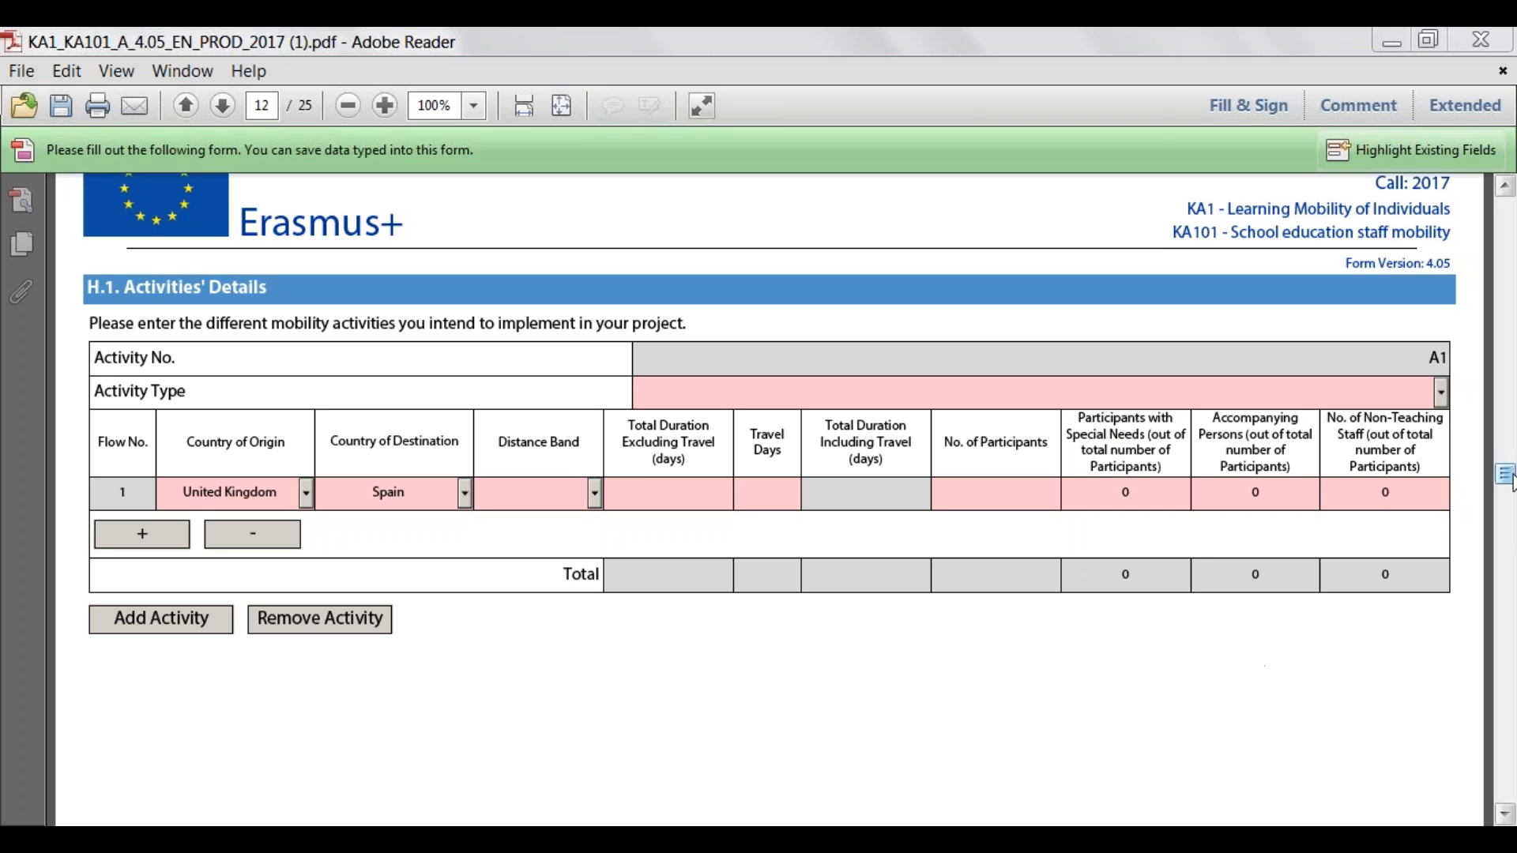
Go back to the end of section C.1 and add a partner organisation to the application.
{"action": "left_click", "coordinate": [1506, 477]}
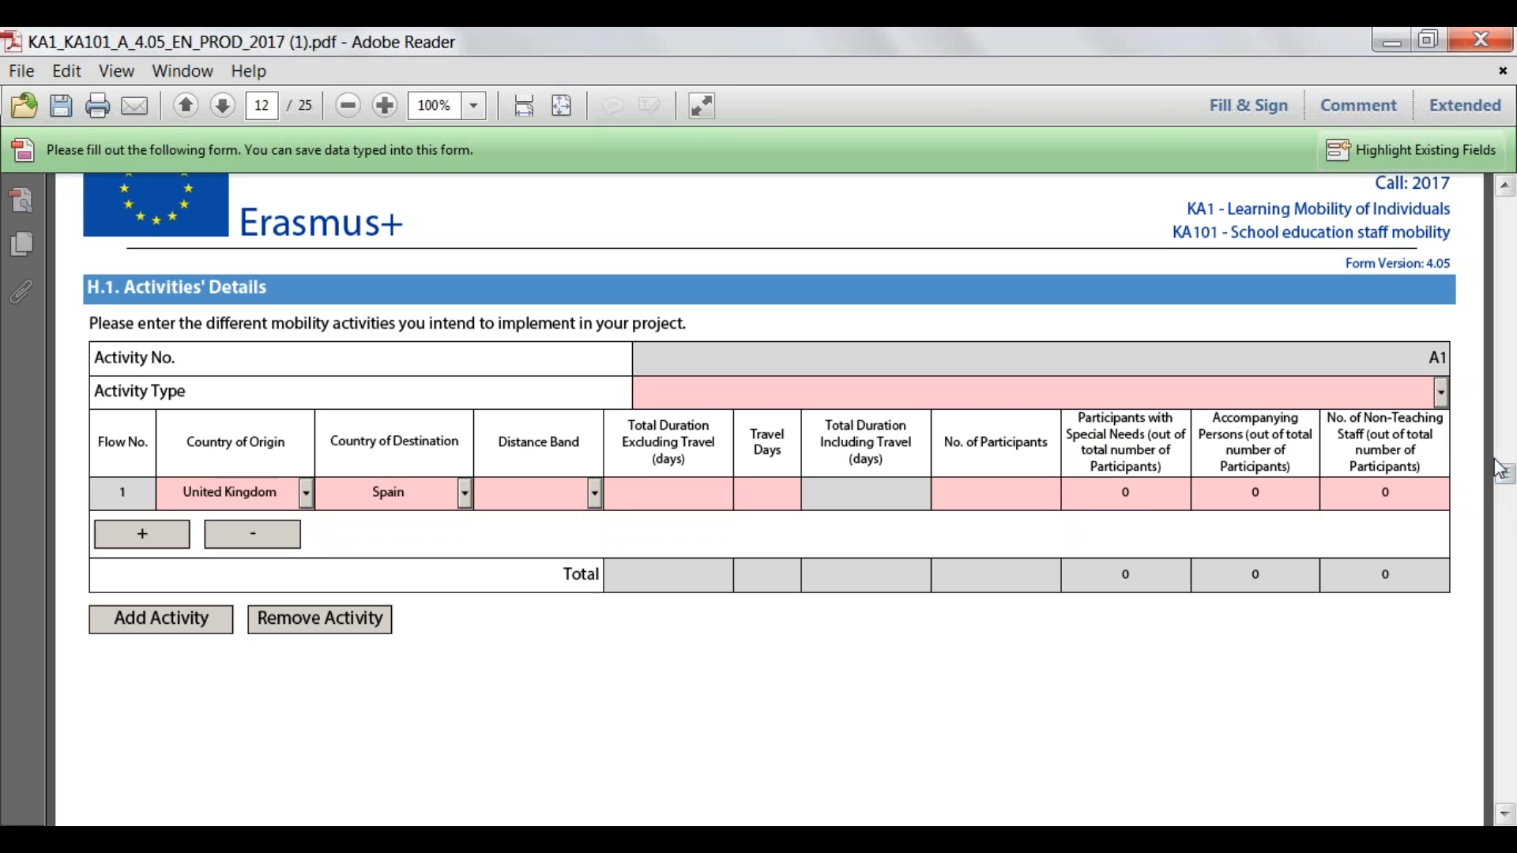
{"action": "left_click_drag", "start_coordinate": [1507, 477], "coordinate": [1507, 313]}
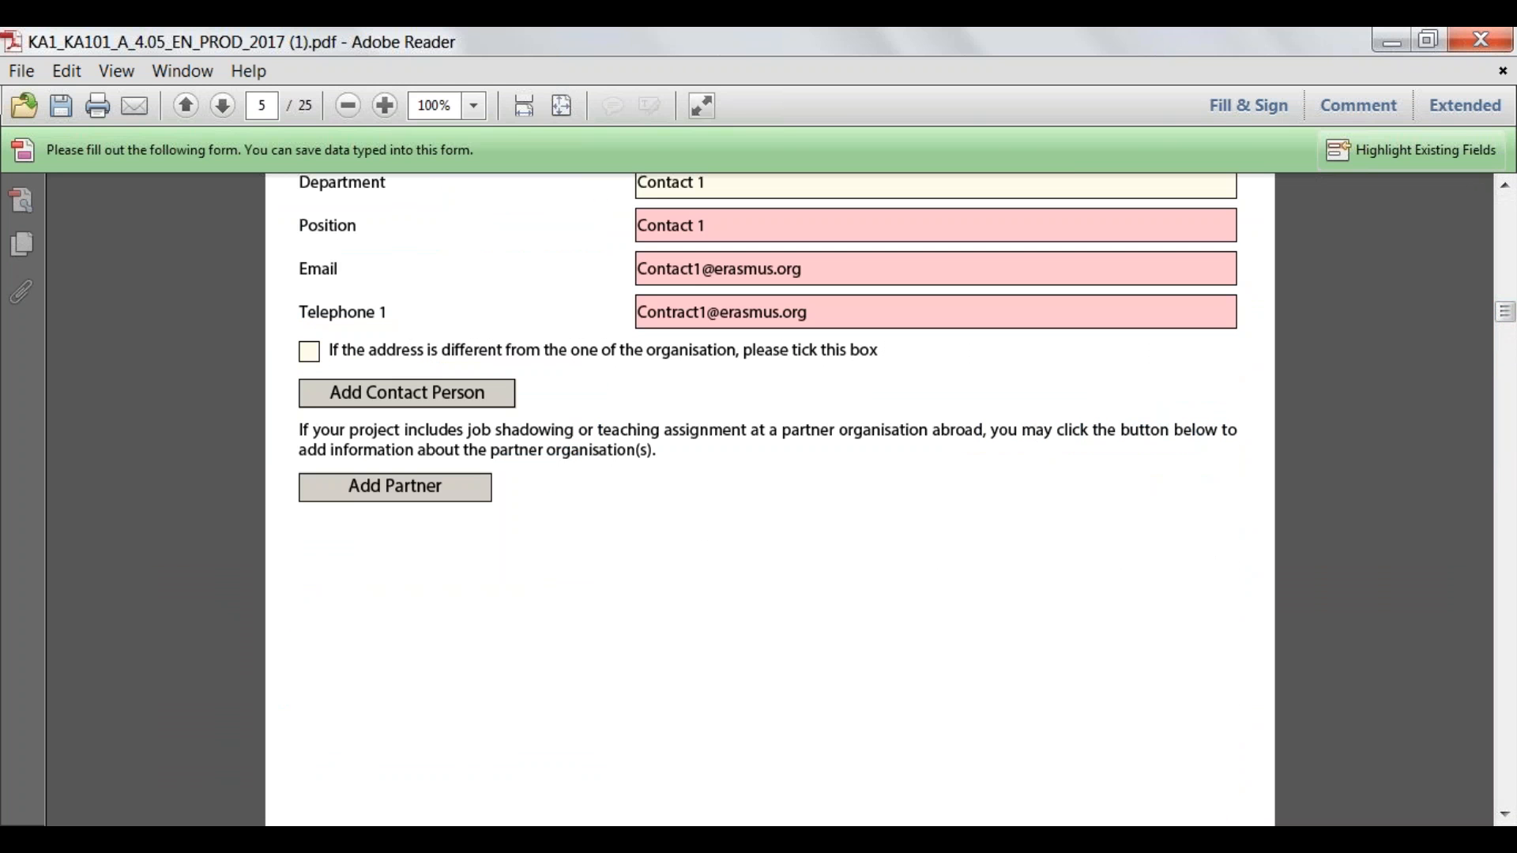
{"action": "left_click", "coordinate": [395, 486]}
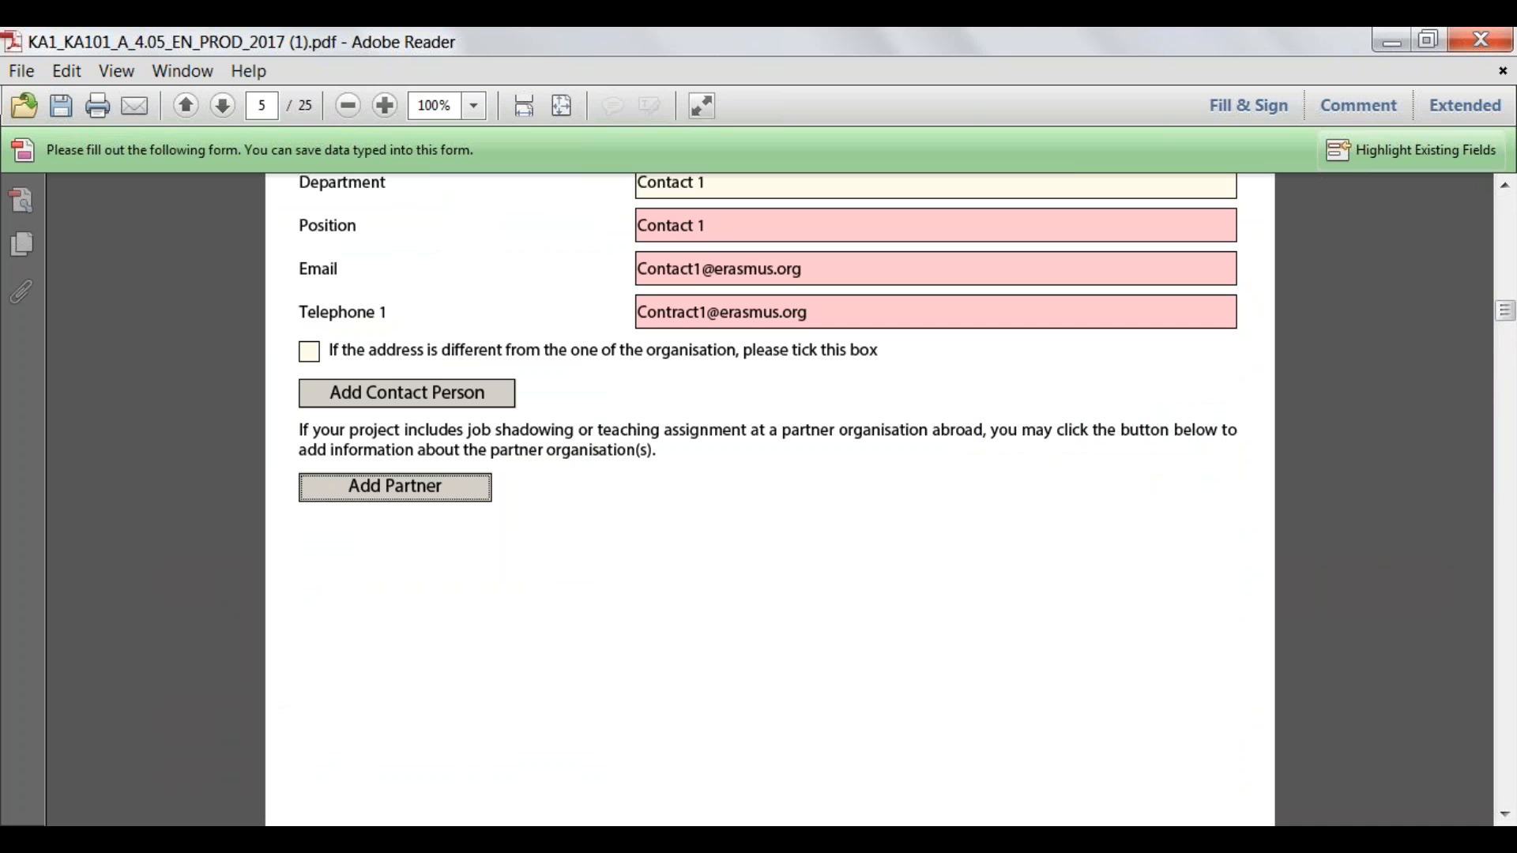
Examine the C.2 partner organisation fields, from the contact person and legal representative back to the PIC.
{"action": "left_click", "coordinate": [1505, 188]}
{"action": "left_click", "coordinate": [1506, 189]}
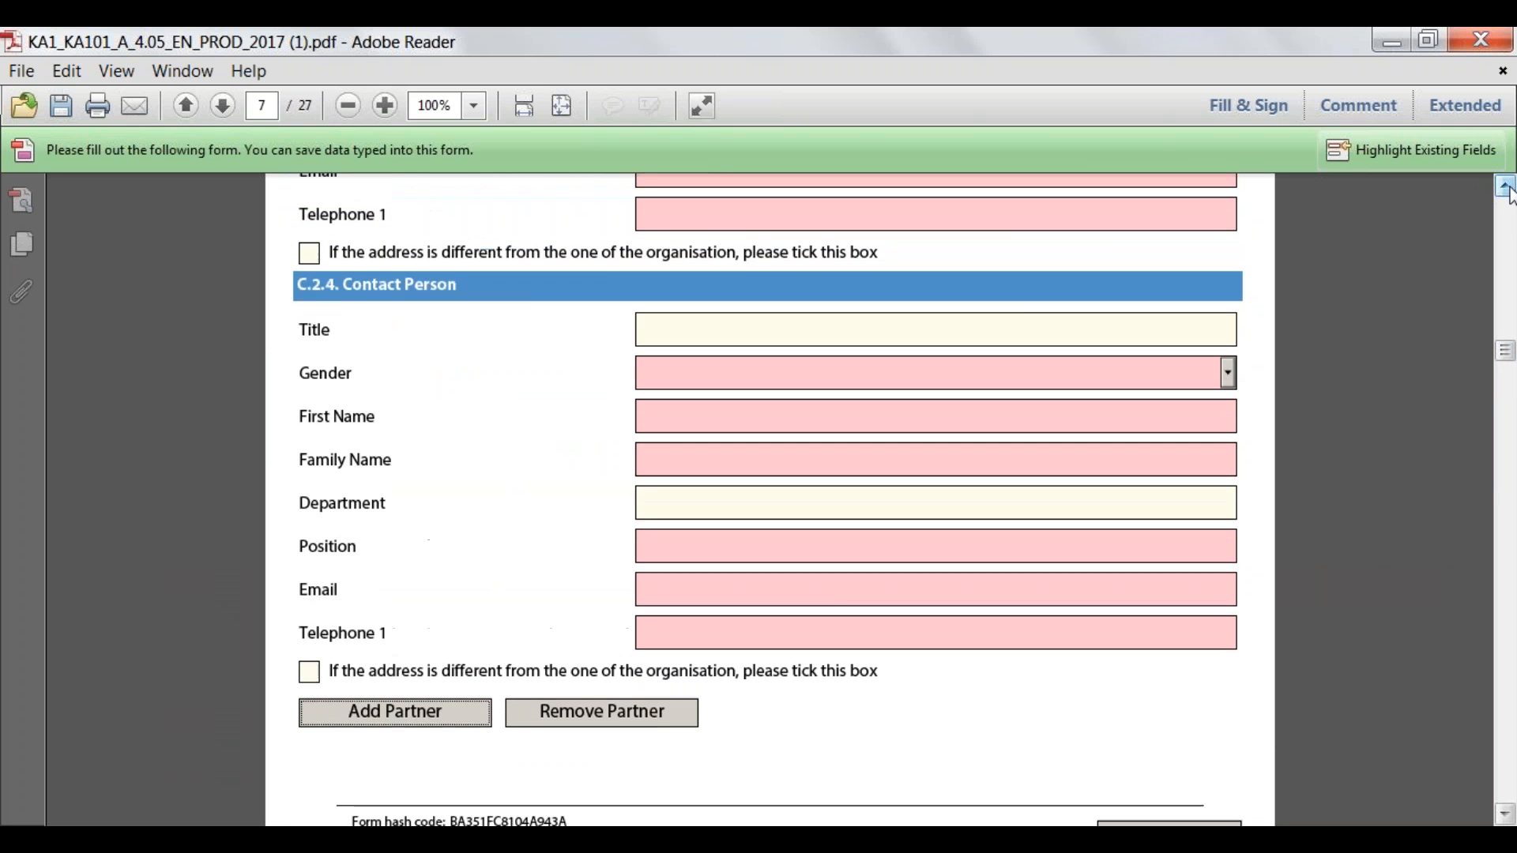
{"action": "left_click", "coordinate": [1506, 188]}
{"action": "left_click", "coordinate": [1506, 188]}
{"action": "left_click", "coordinate": [1506, 188]}
{"action": "left_click", "coordinate": [1506, 188]}
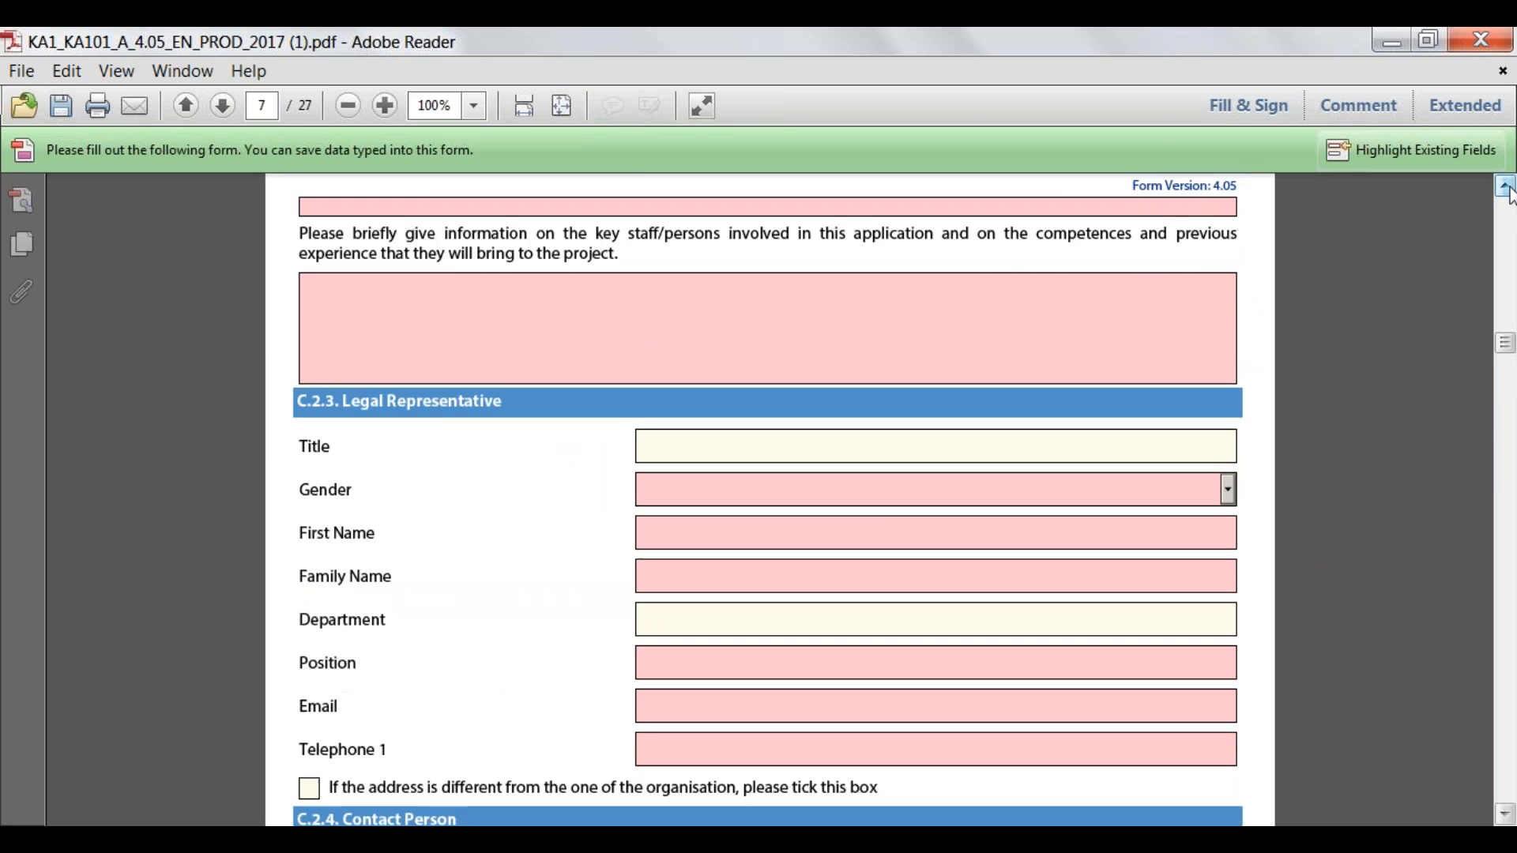
{"action": "left_click", "coordinate": [1506, 188]}
{"action": "left_click", "coordinate": [1506, 188]}
{"action": "left_click_drag", "start_coordinate": [1505, 188], "coordinate": [1505, 188]}
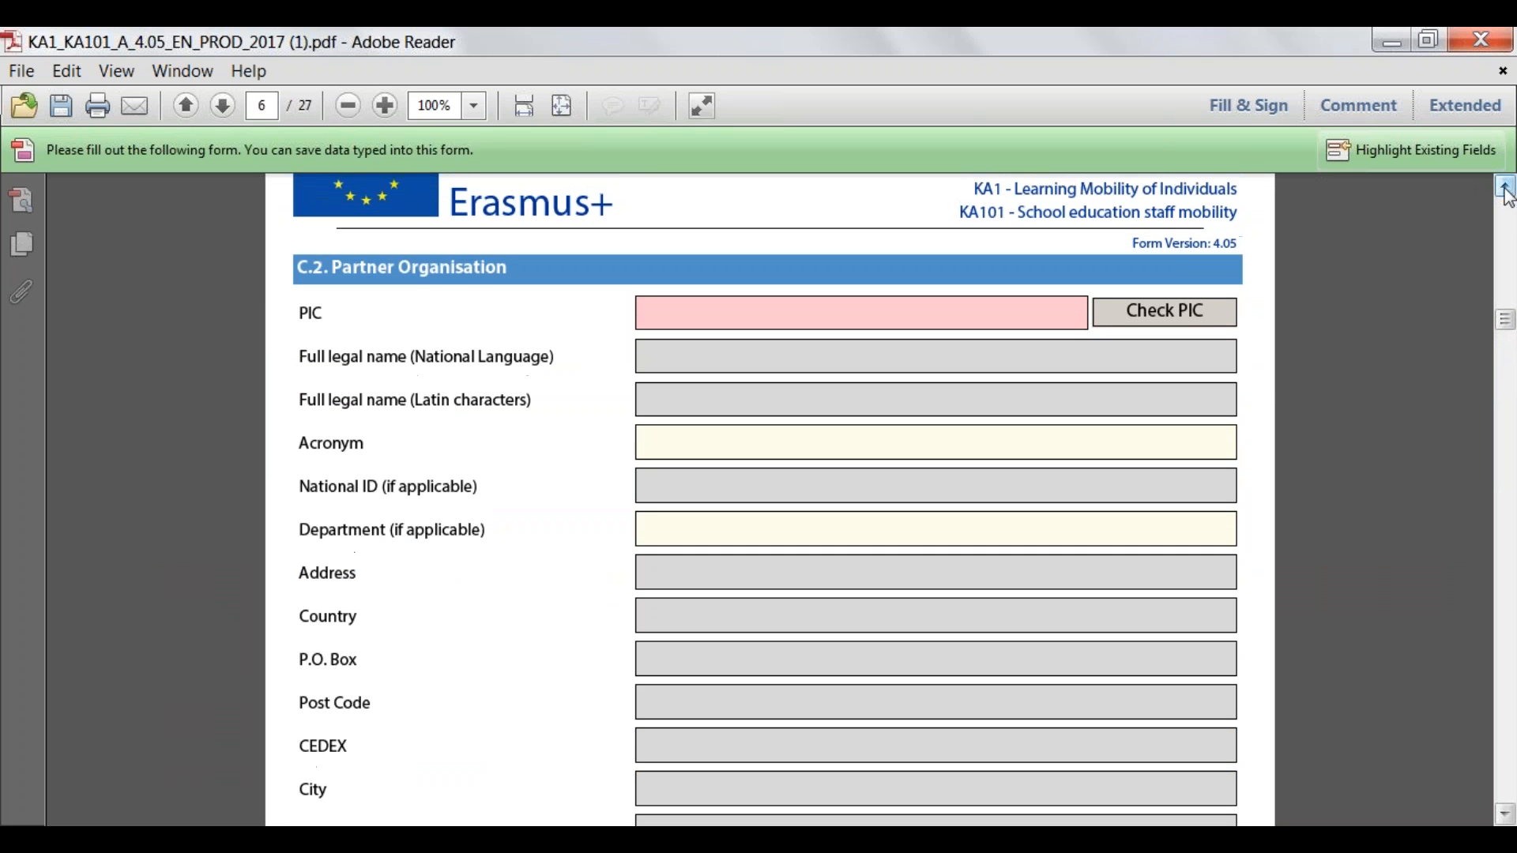
{"action": "left_click", "coordinate": [1050, 309]}
Remove the added partner organisation at the end of section C.2.
{"action": "left_click_drag", "start_coordinate": [1509, 814], "coordinate": [1512, 771]}
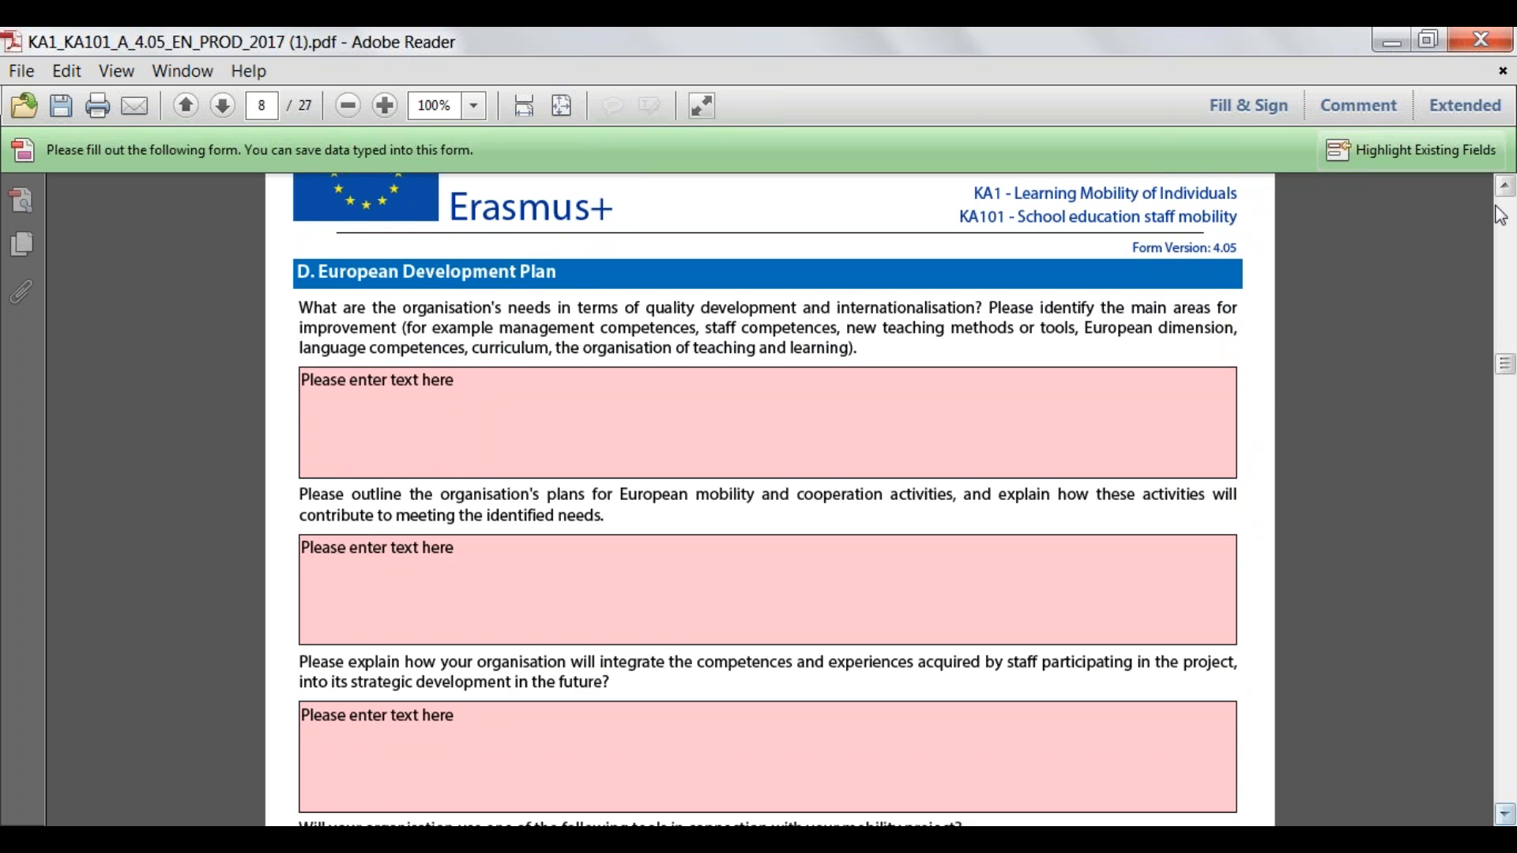
{"action": "left_click_drag", "start_coordinate": [1505, 187], "coordinate": [1505, 188]}
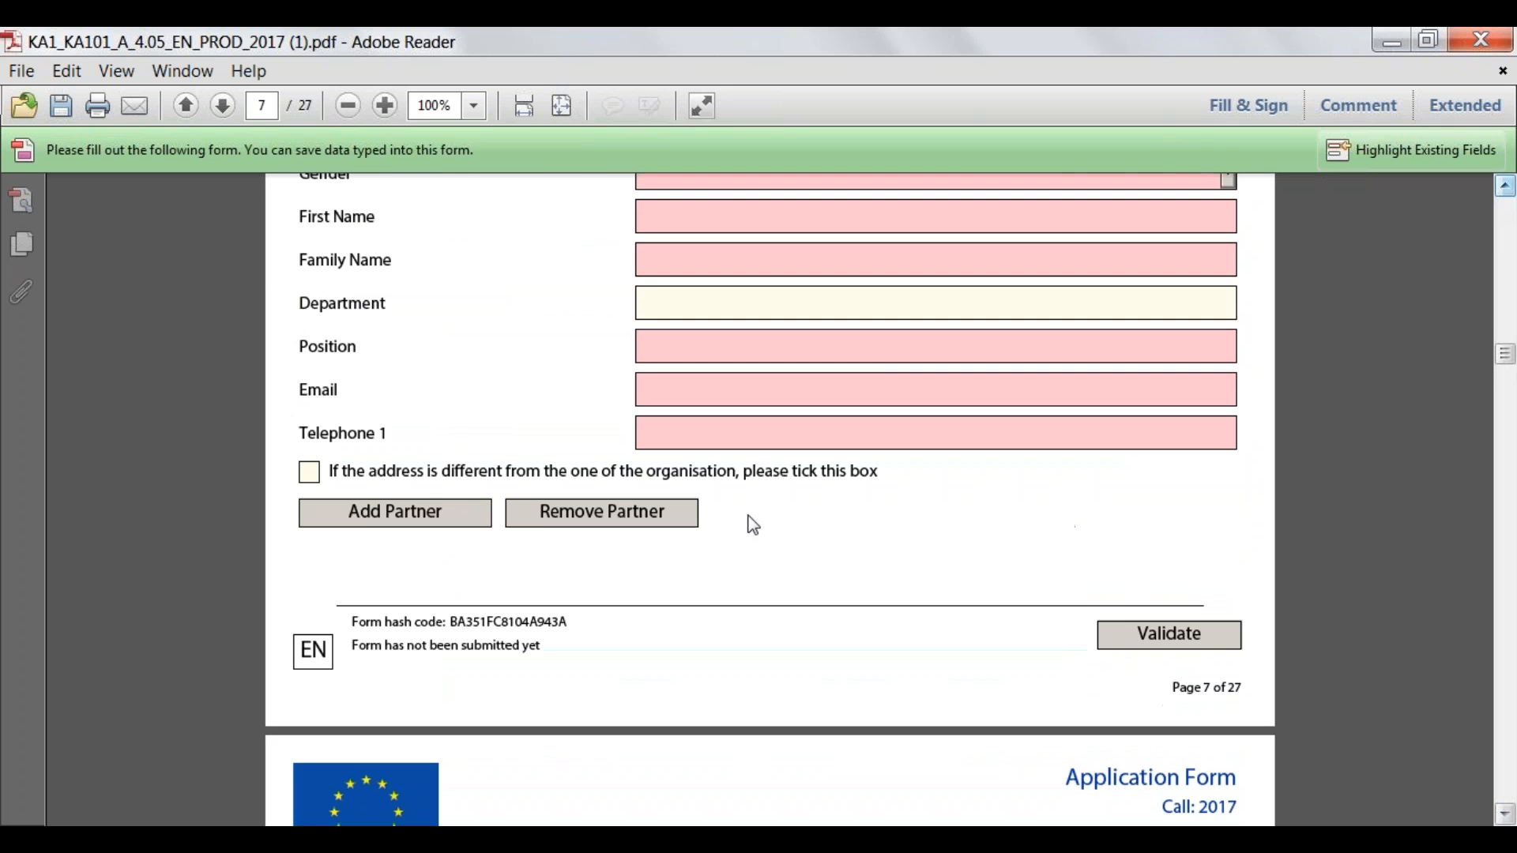
{"action": "left_click", "coordinate": [613, 514]}
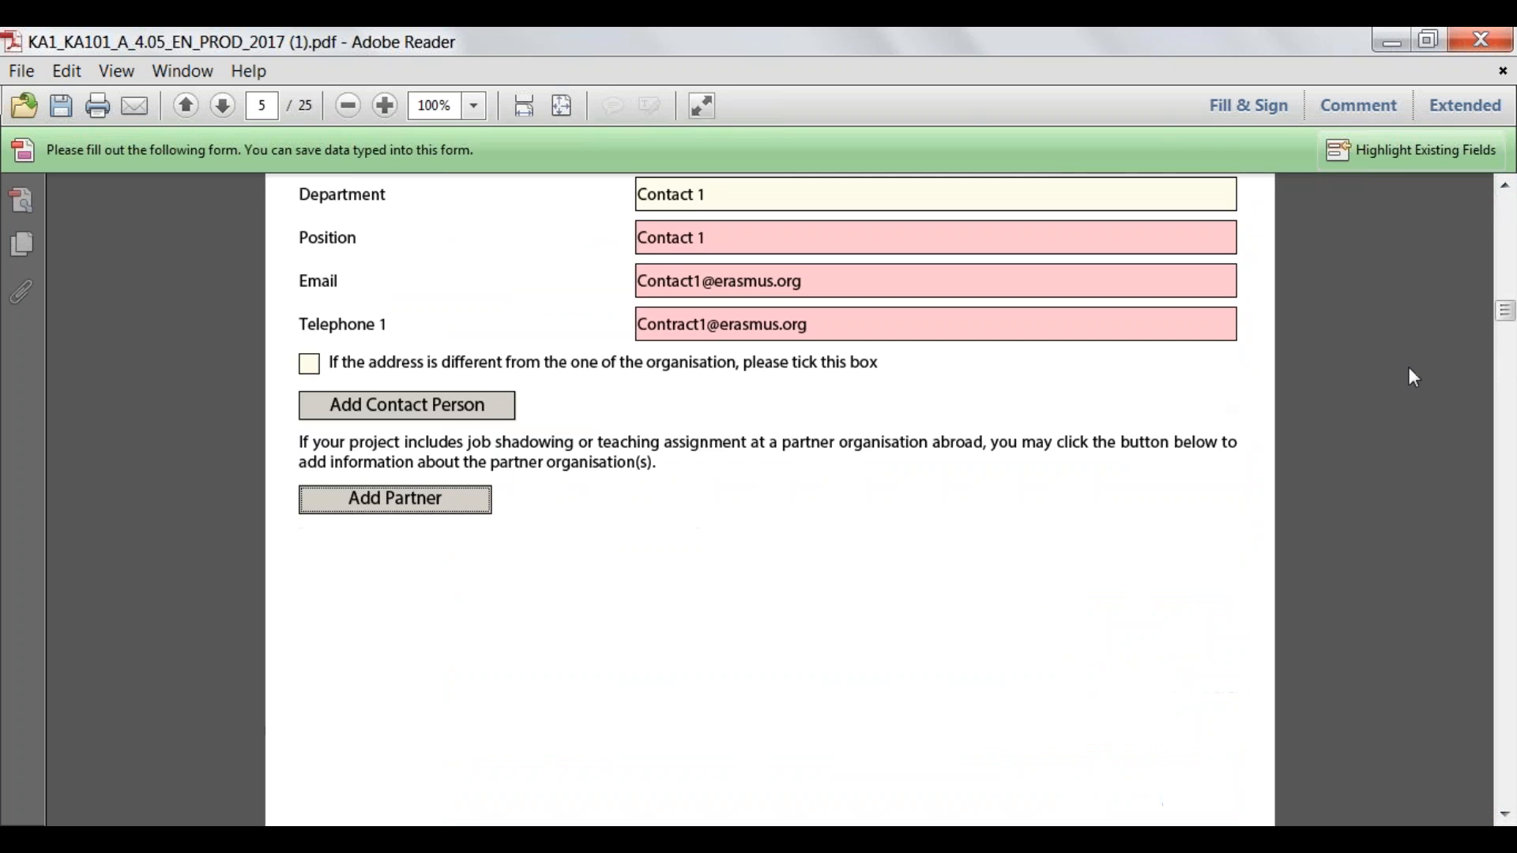
Set the activity type of activity A1 in section H.1 to SE-JOB-SHDW - Job Shadowing.
{"action": "left_click_drag", "start_coordinate": [1506, 333], "coordinate": [1506, 479]}
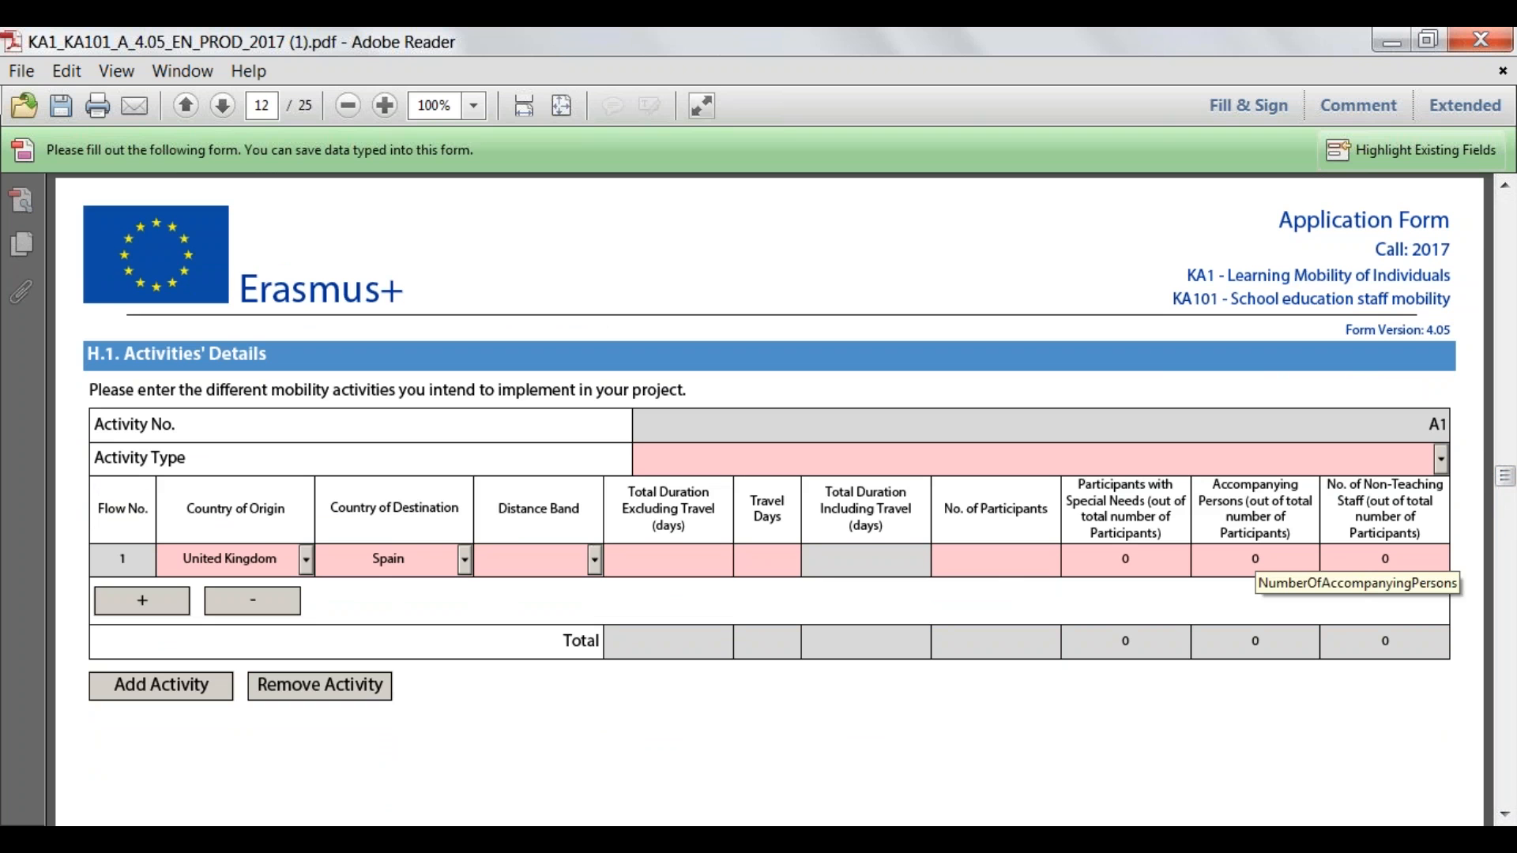
{"action": "left_click", "coordinate": [1440, 466]}
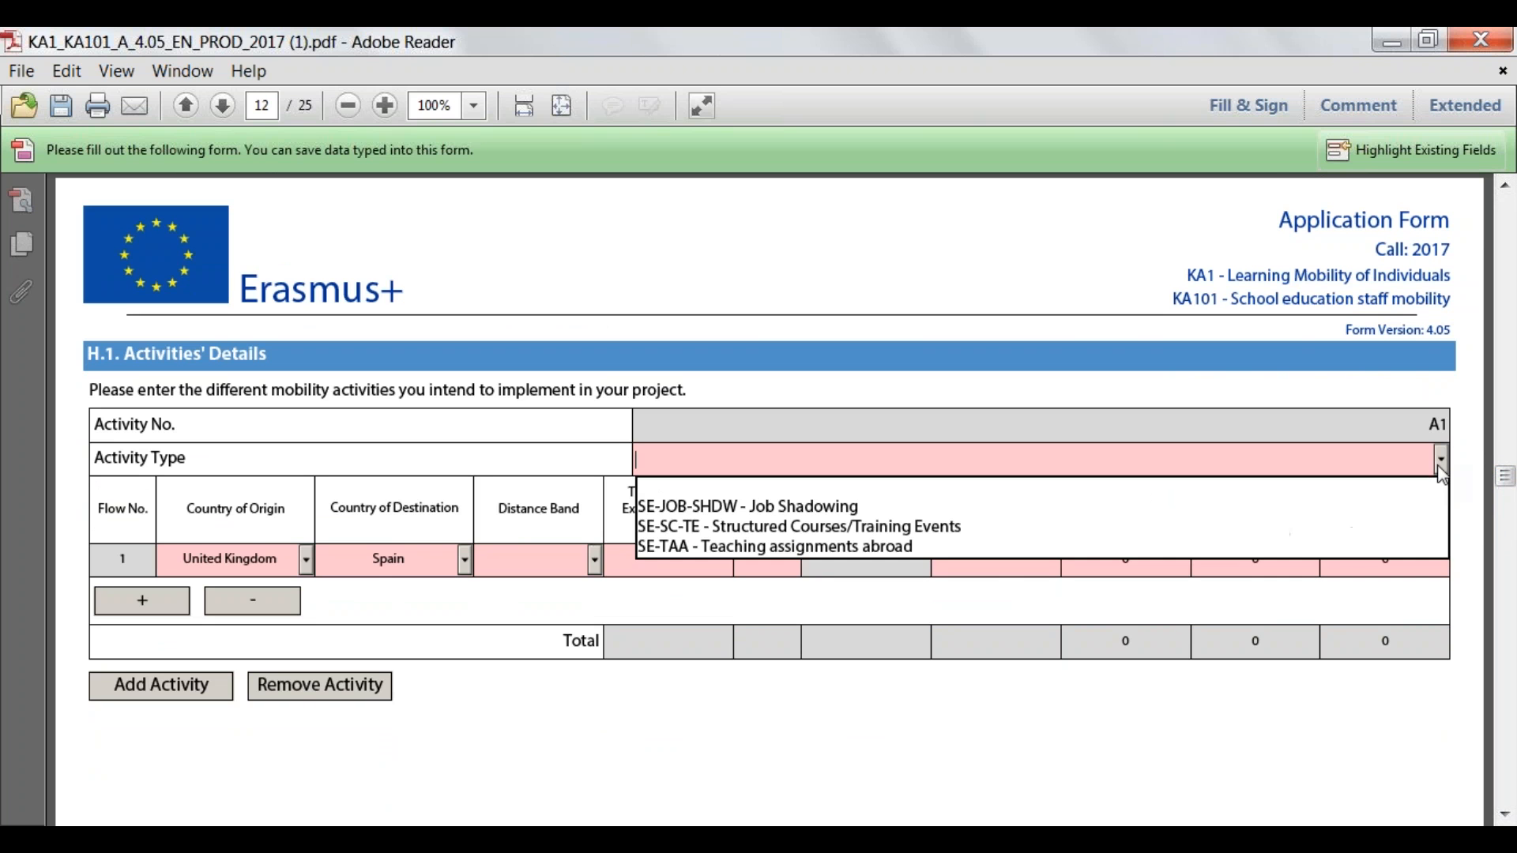
{"action": "left_click", "coordinate": [1338, 509]}
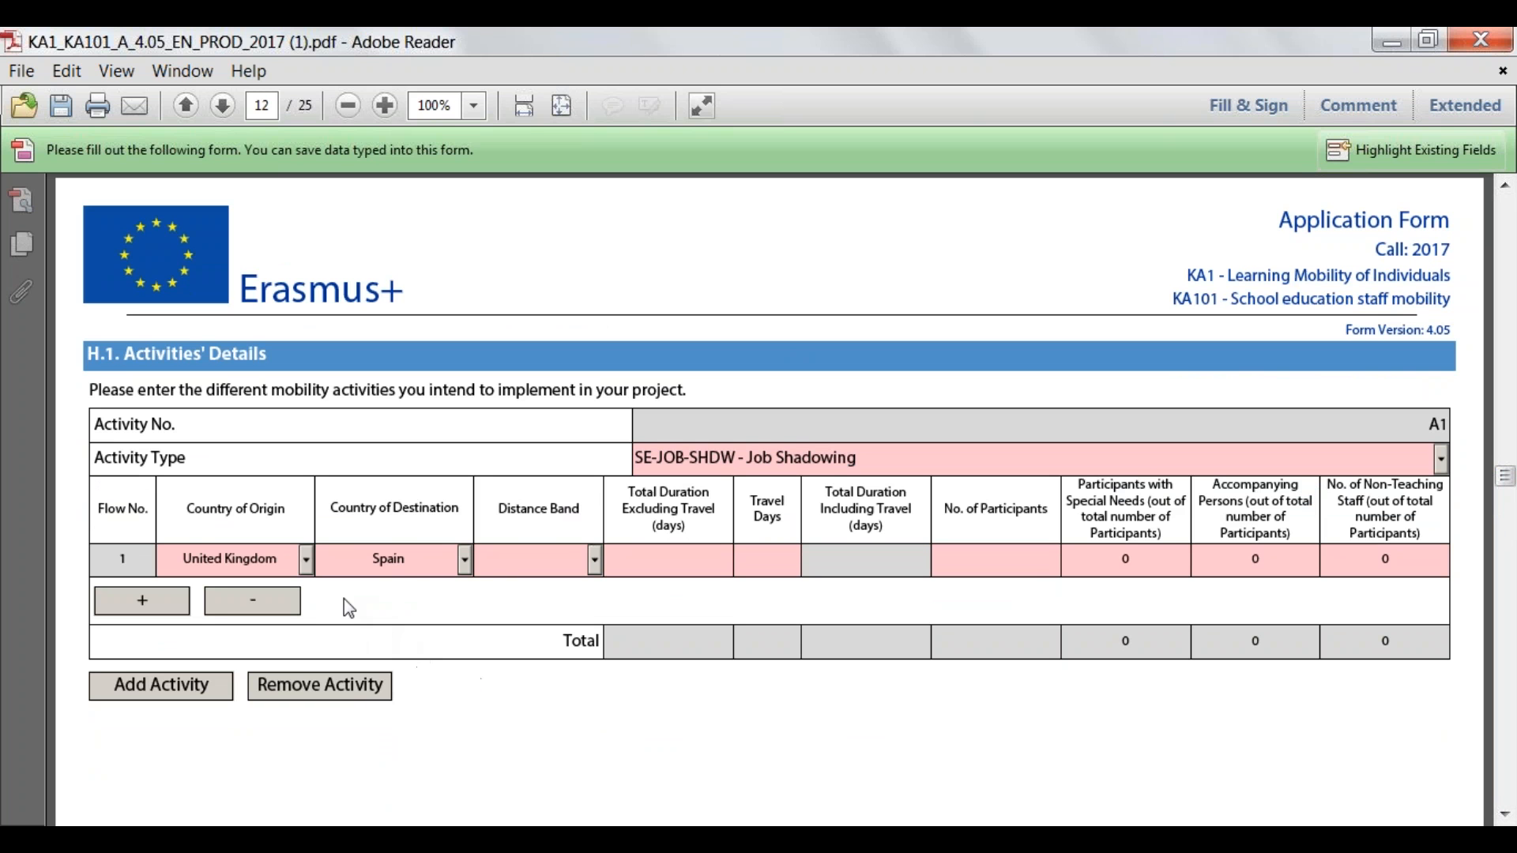
Set flow 1 of activity A1 to United Kingdom as origin and Spain as destination, and check the available distance bands.
{"action": "left_click", "coordinate": [305, 565]}
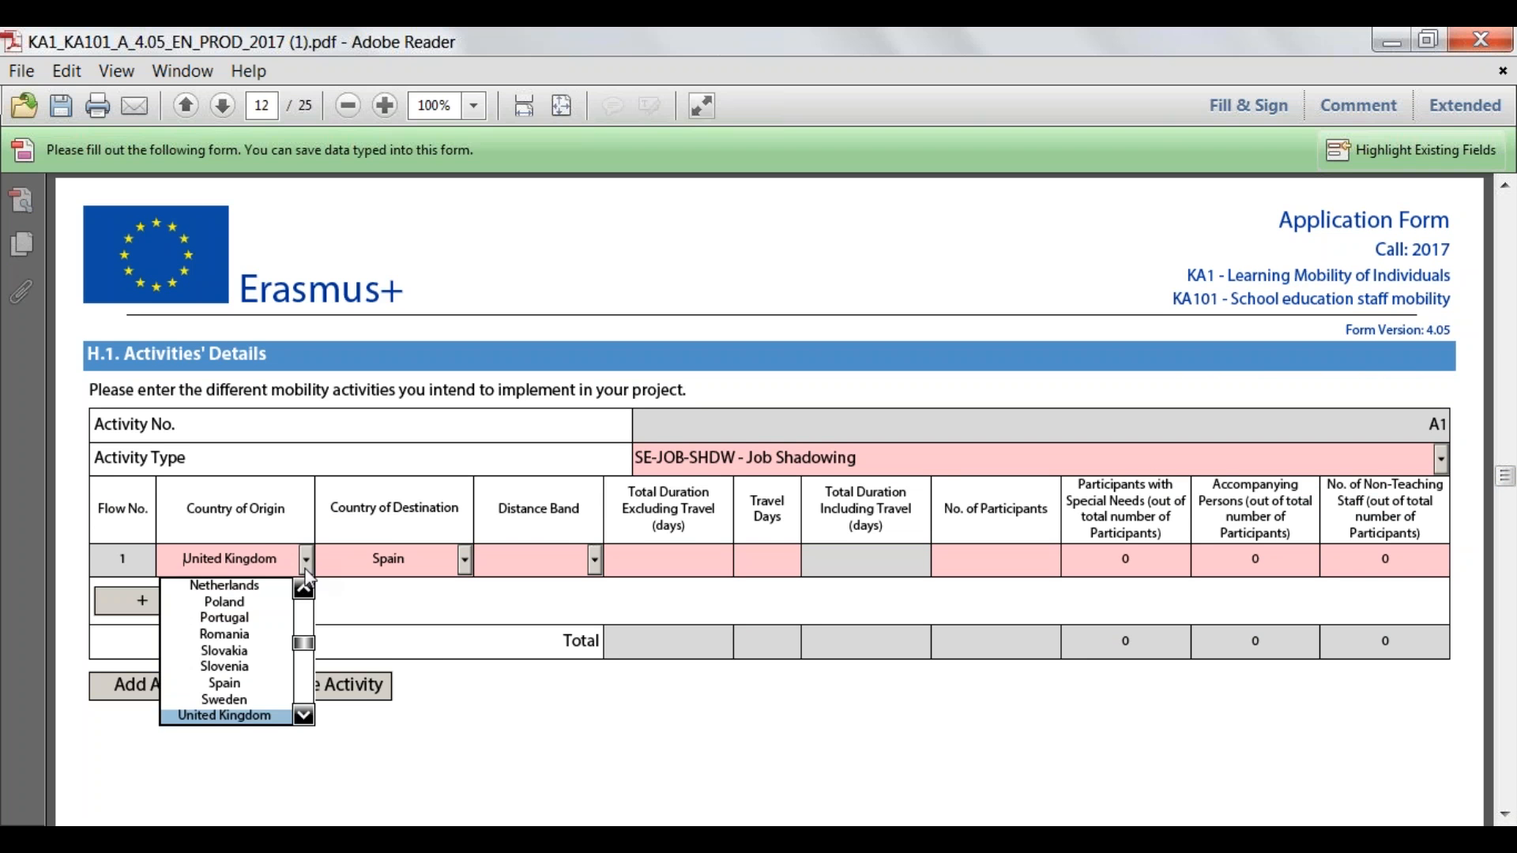
{"action": "left_click", "coordinate": [227, 715]}
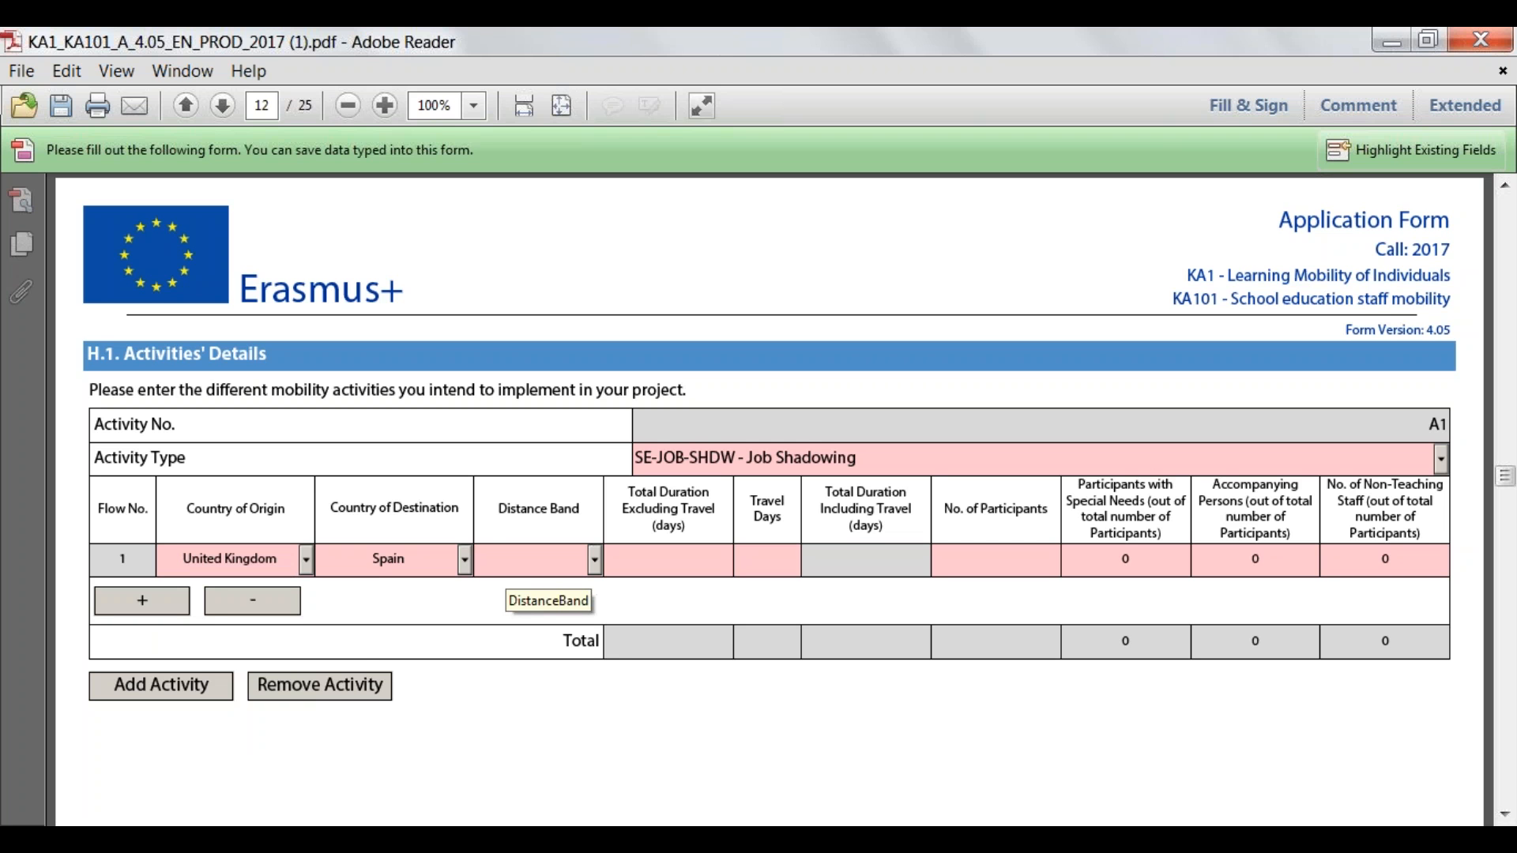
{"action": "left_click", "coordinate": [465, 559]}
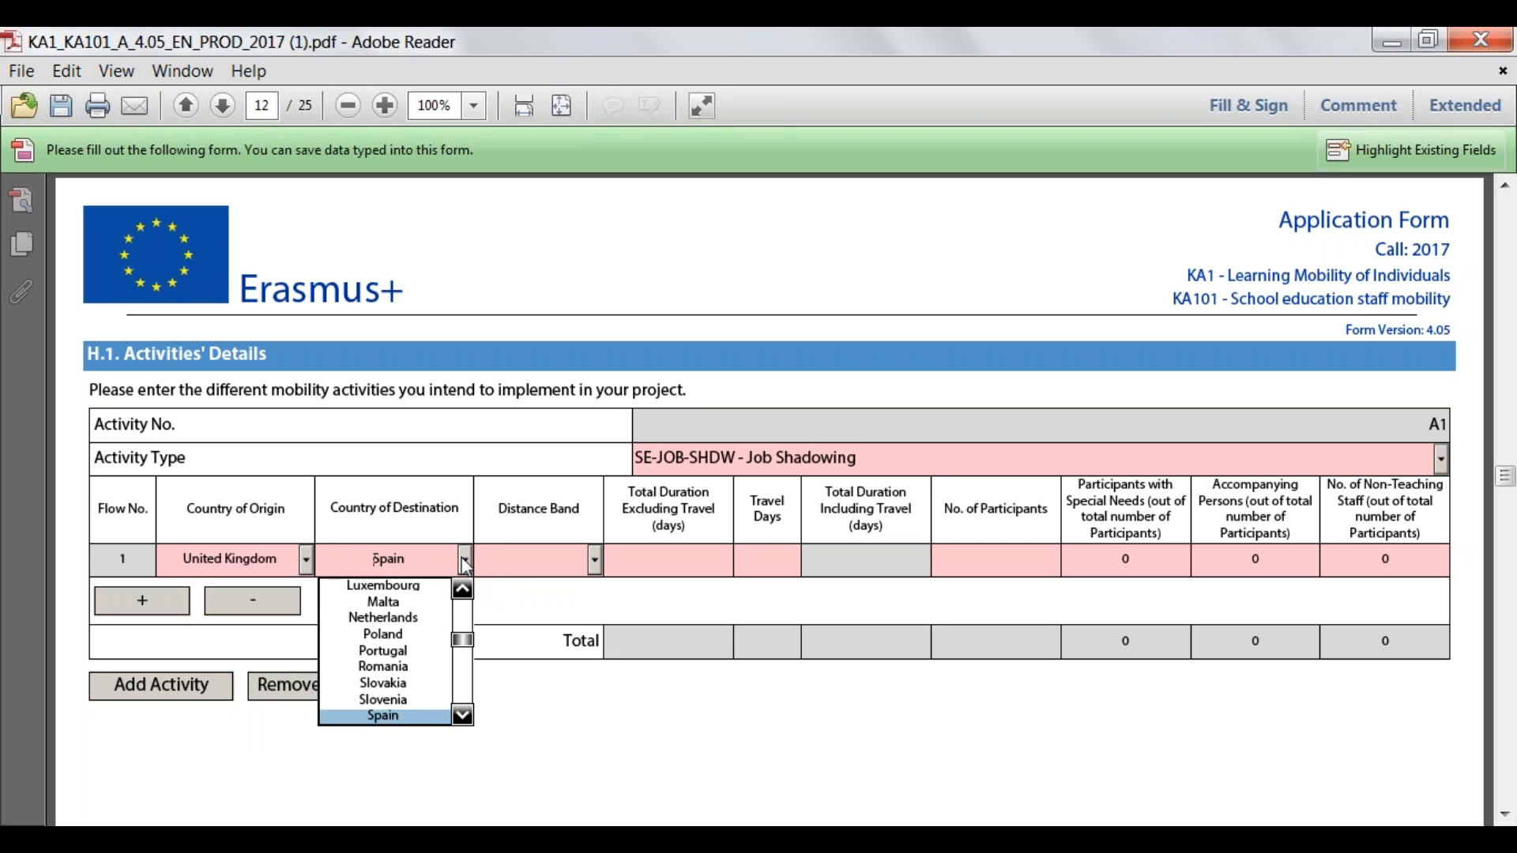
{"action": "left_click", "coordinate": [384, 715]}
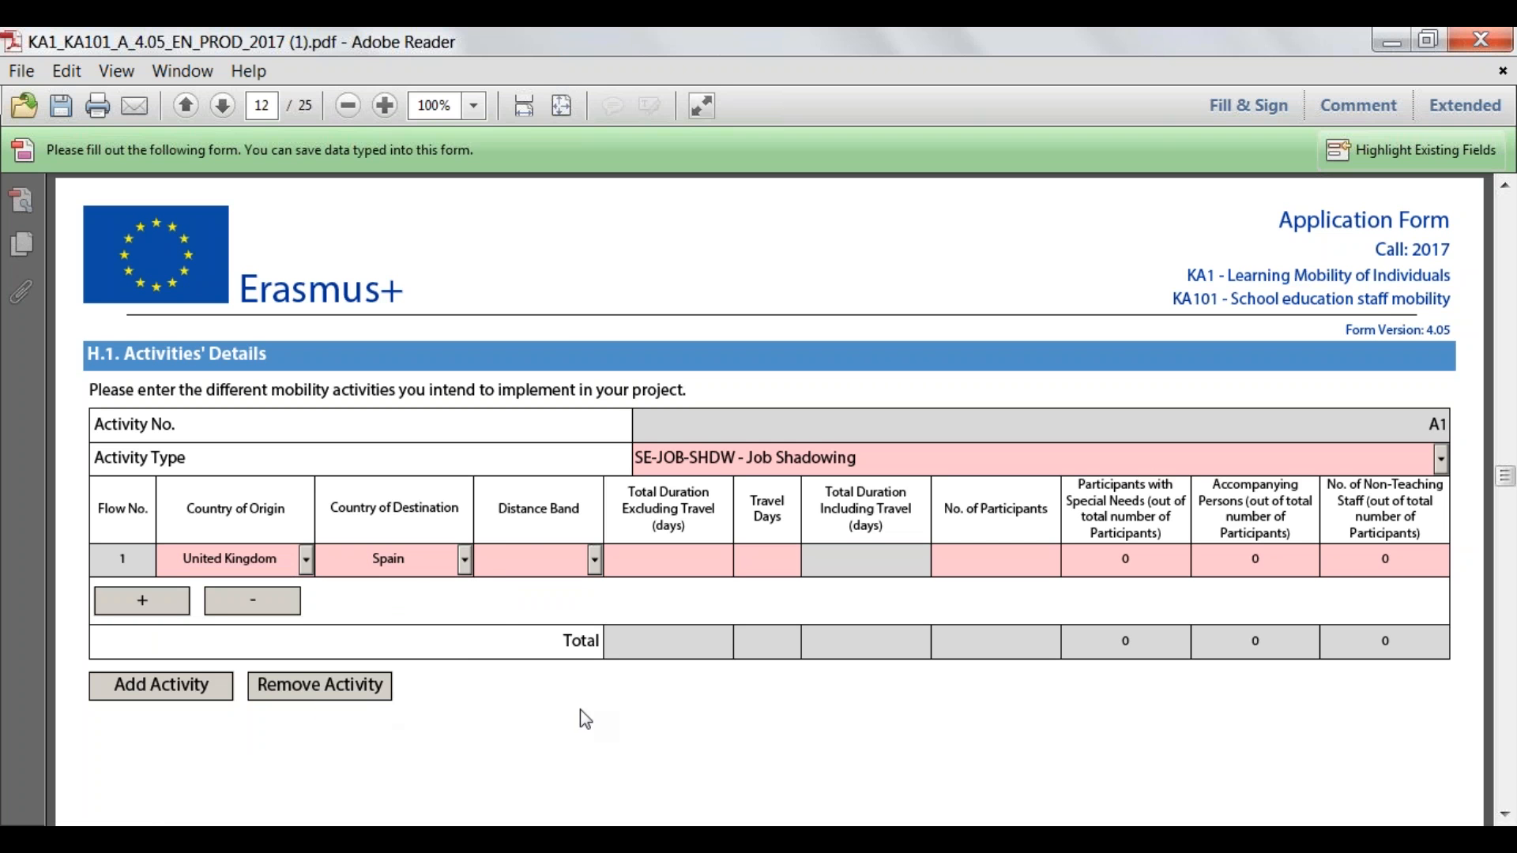
{"action": "left_click", "coordinate": [595, 562]}
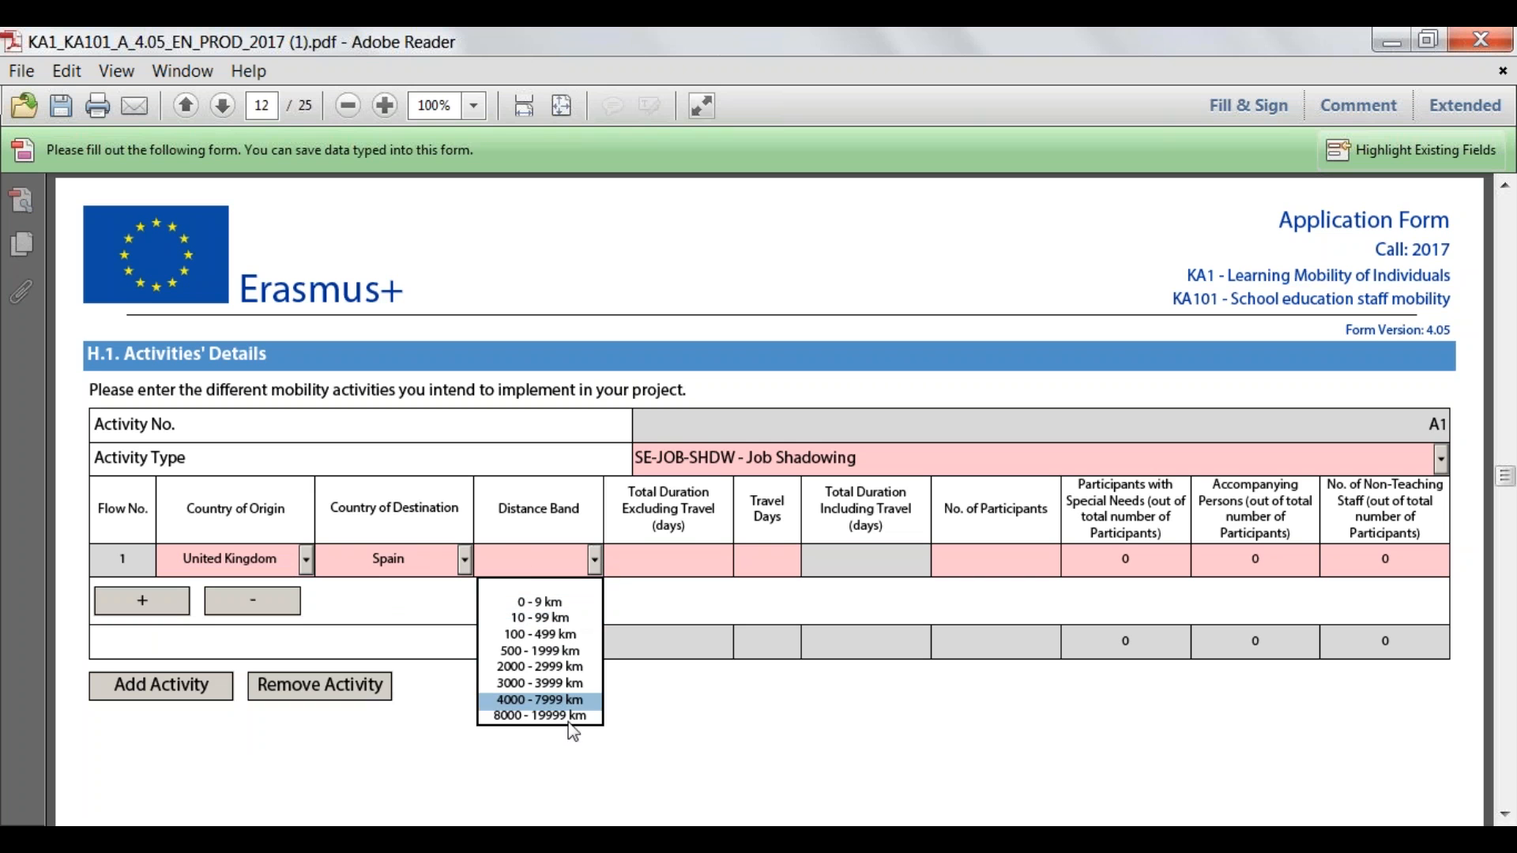
{"action": "left_click", "coordinate": [598, 556]}
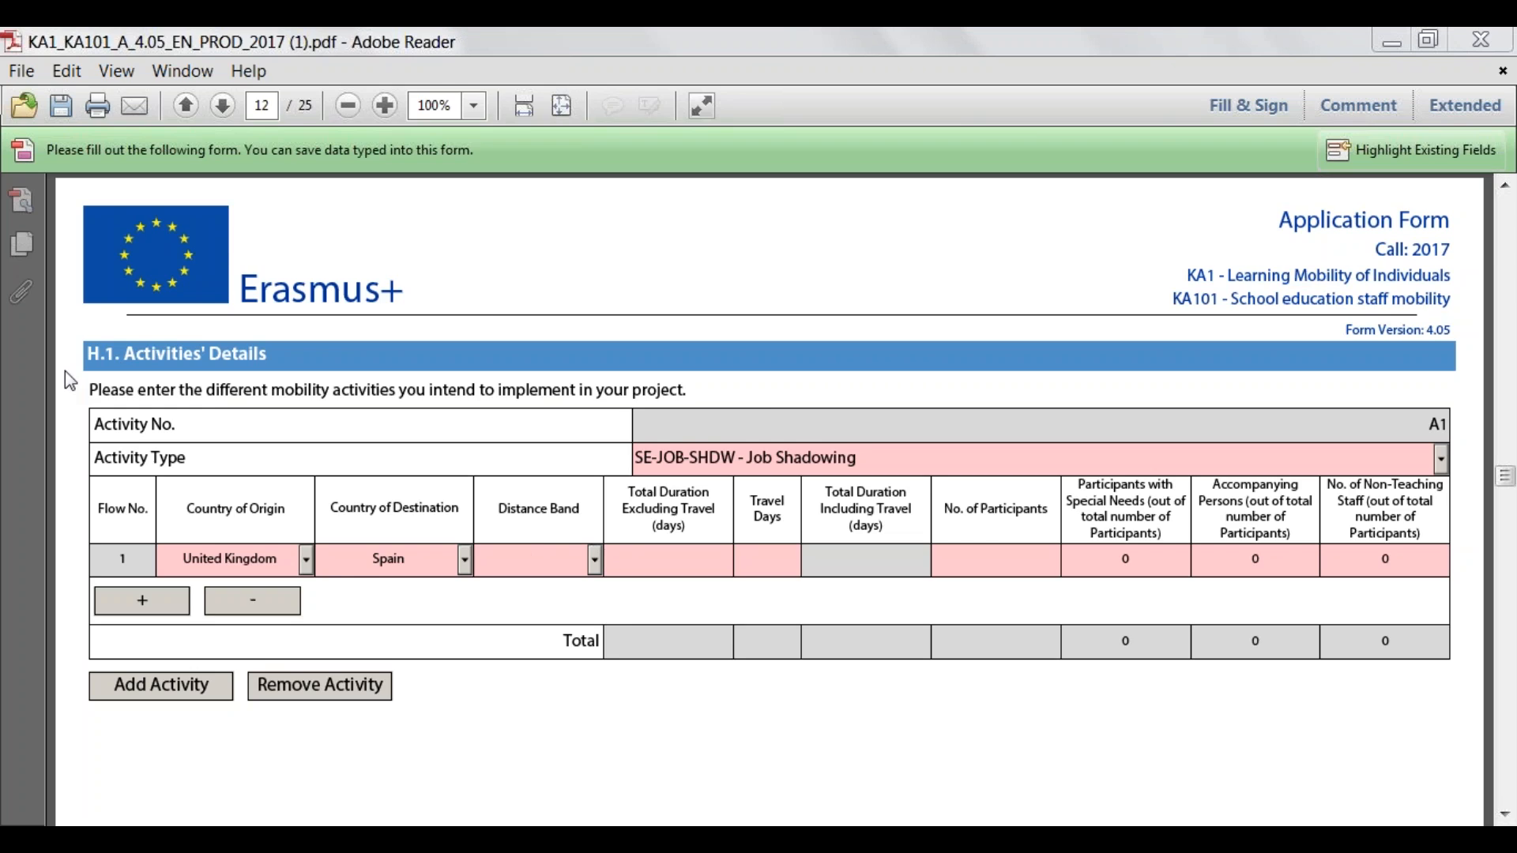
Switch to the European Commission distance calculator in the browser and set the starting location to Cardiff, Wales, United Kingdom.
{"action": "key", "text": "alt+Tab"}
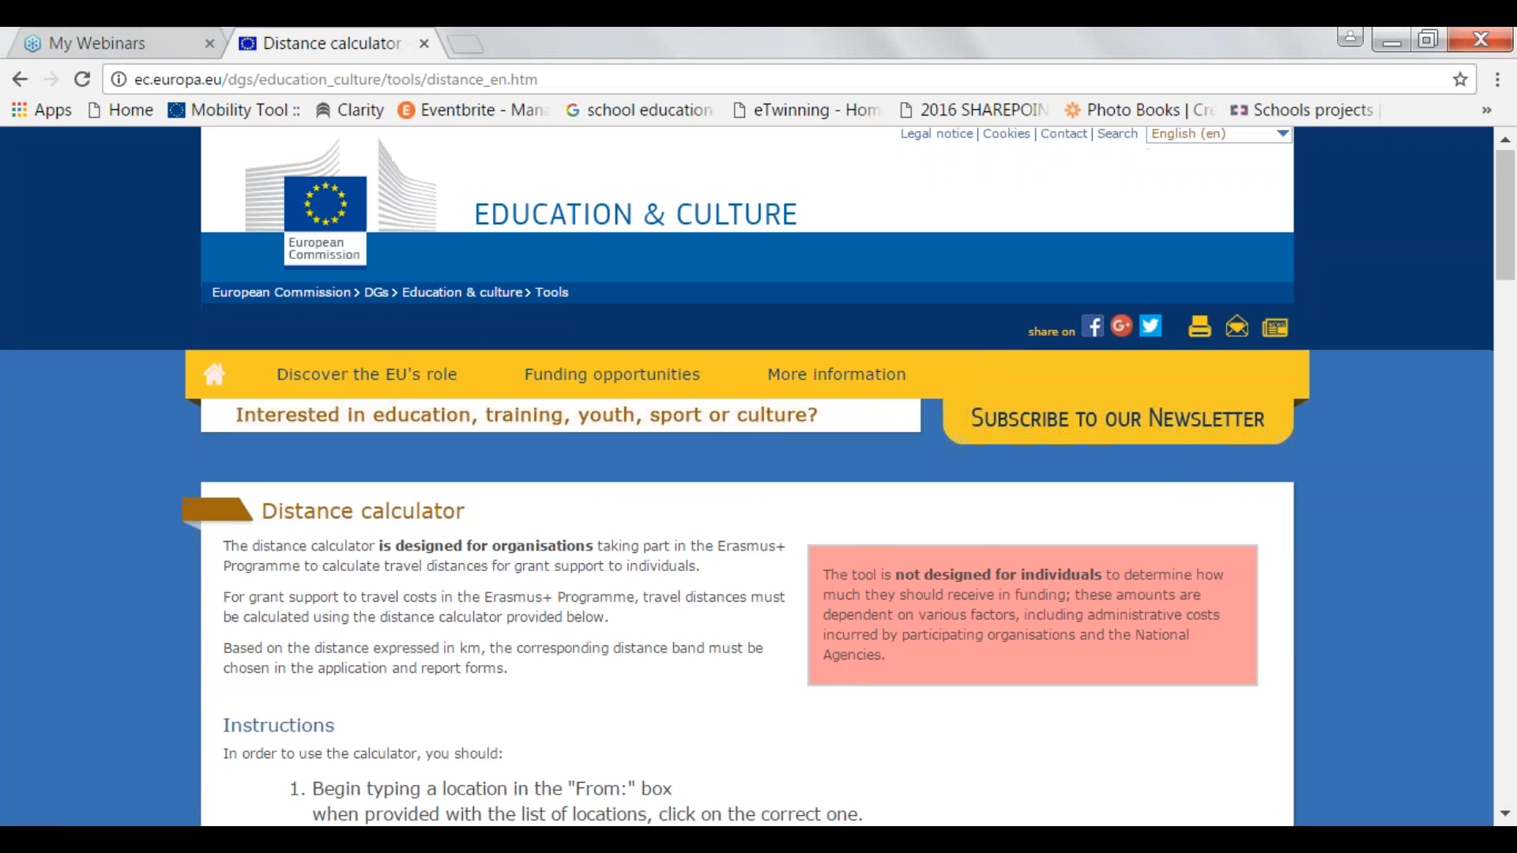
{"action": "scroll", "coordinate": [758, 474], "scroll_direction": "down", "scroll_amount": 3}
{"action": "scroll", "coordinate": [758, 474], "scroll_direction": "down", "scroll_amount": 3}
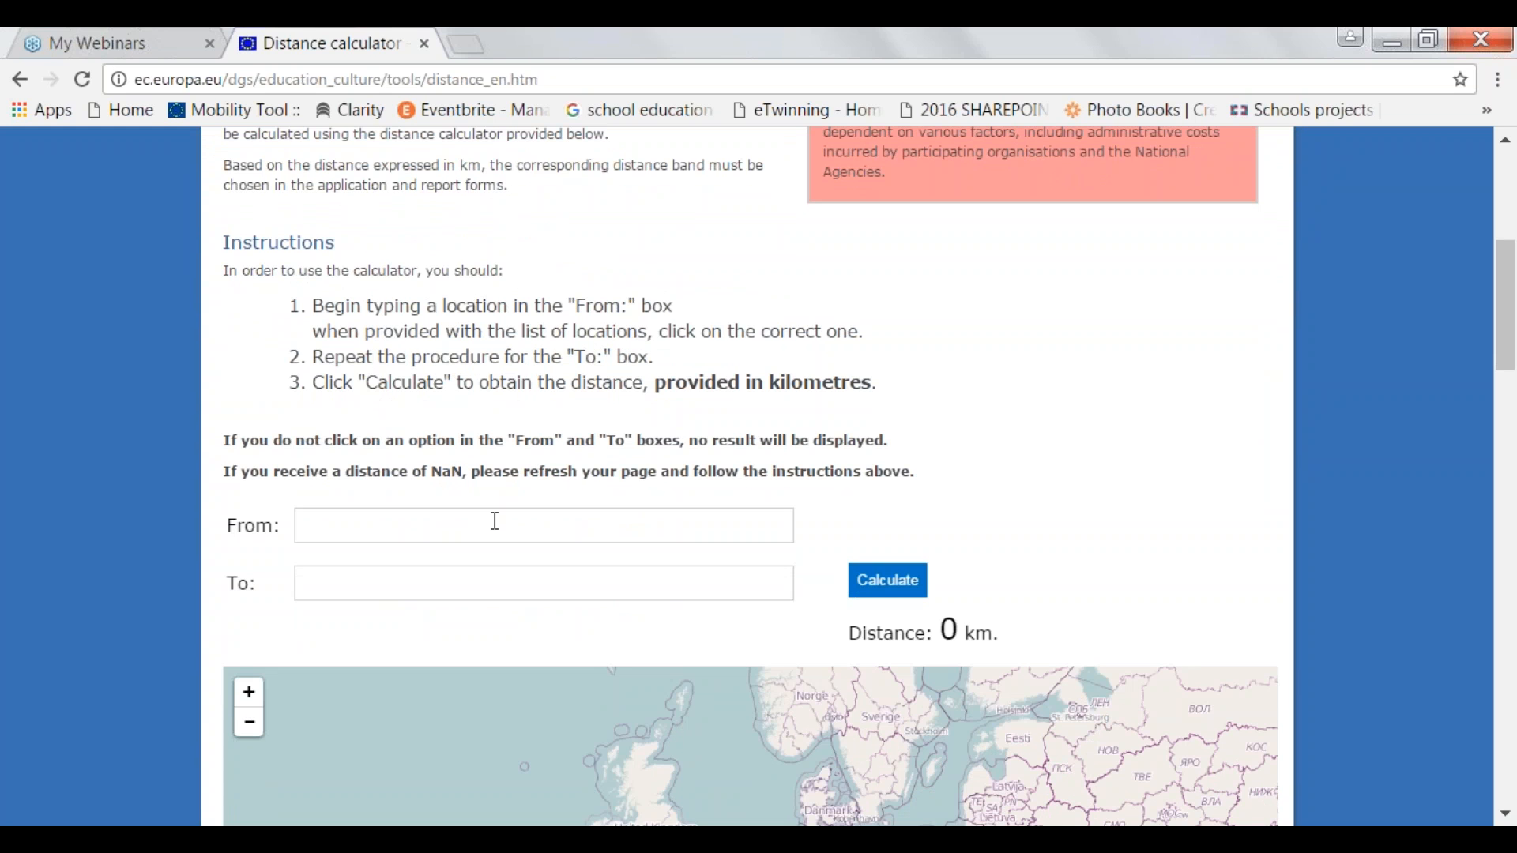
{"action": "left_click", "coordinate": [494, 521]}
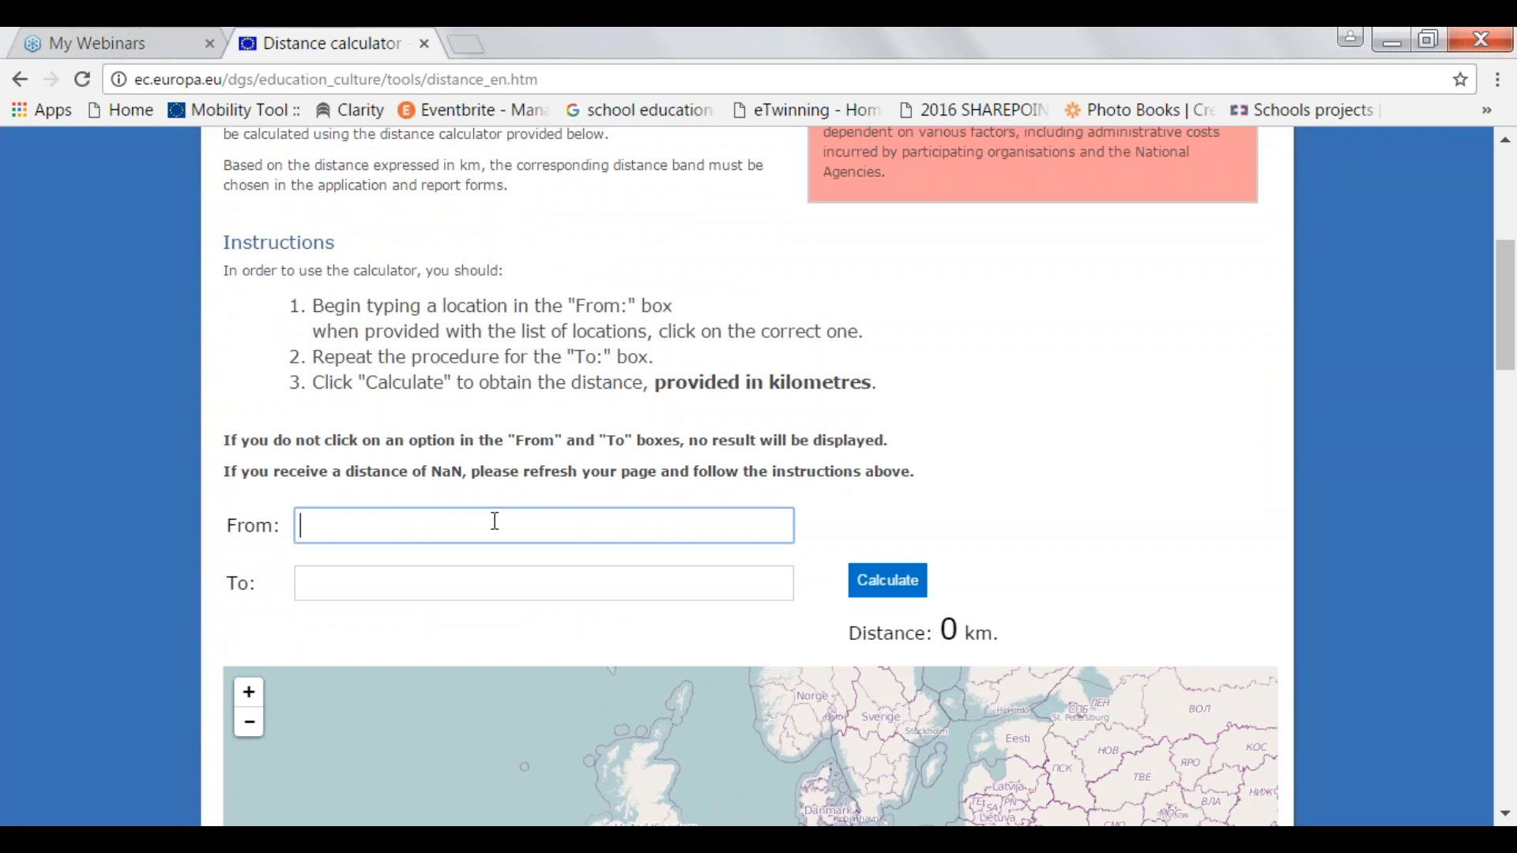
{"action": "type", "text": "cardiff"}
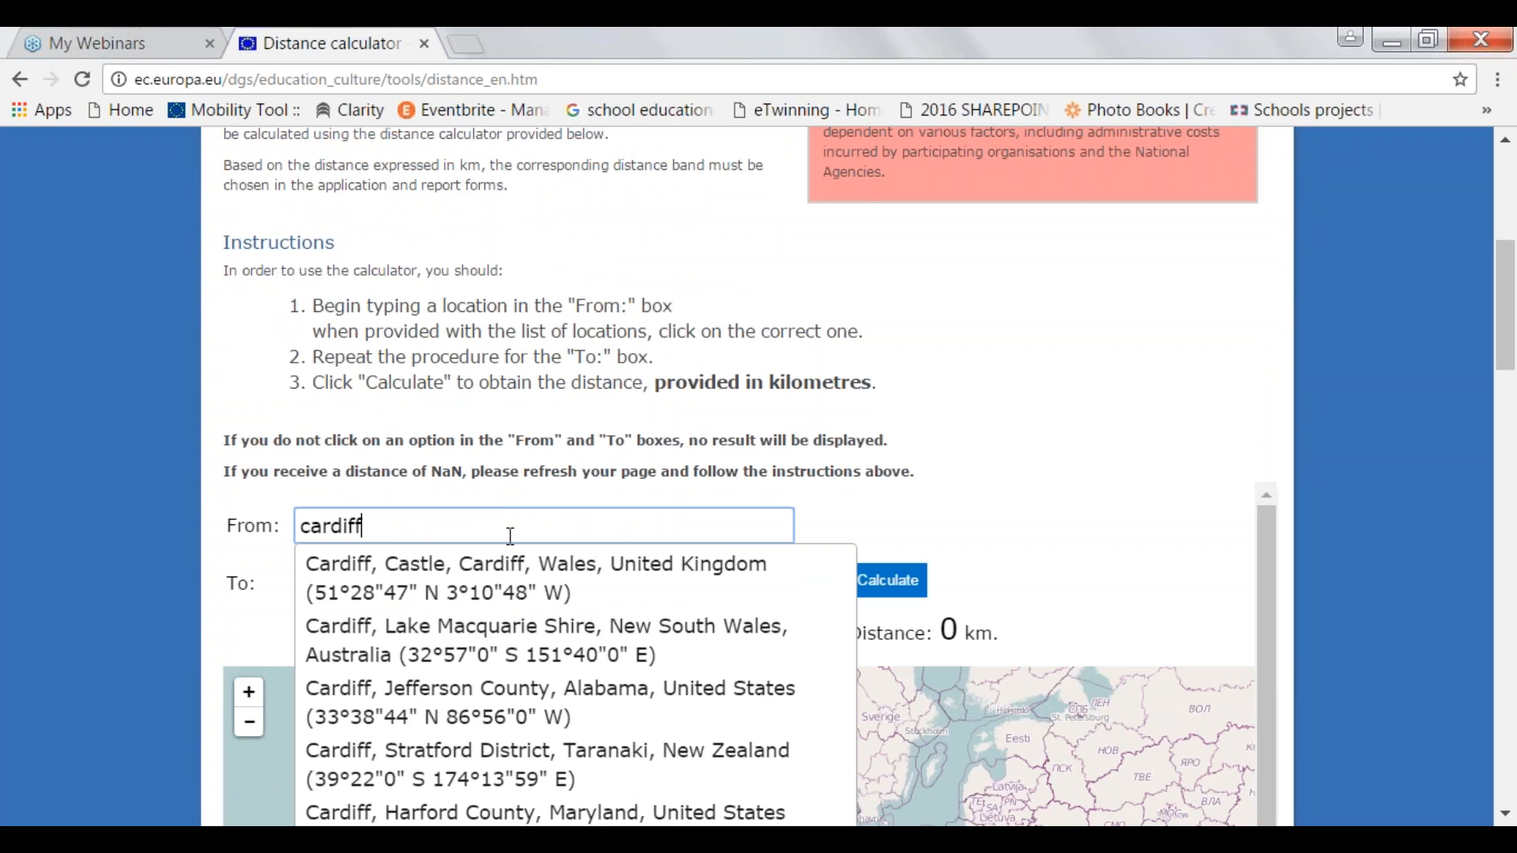
{"action": "left_click", "coordinate": [527, 572]}
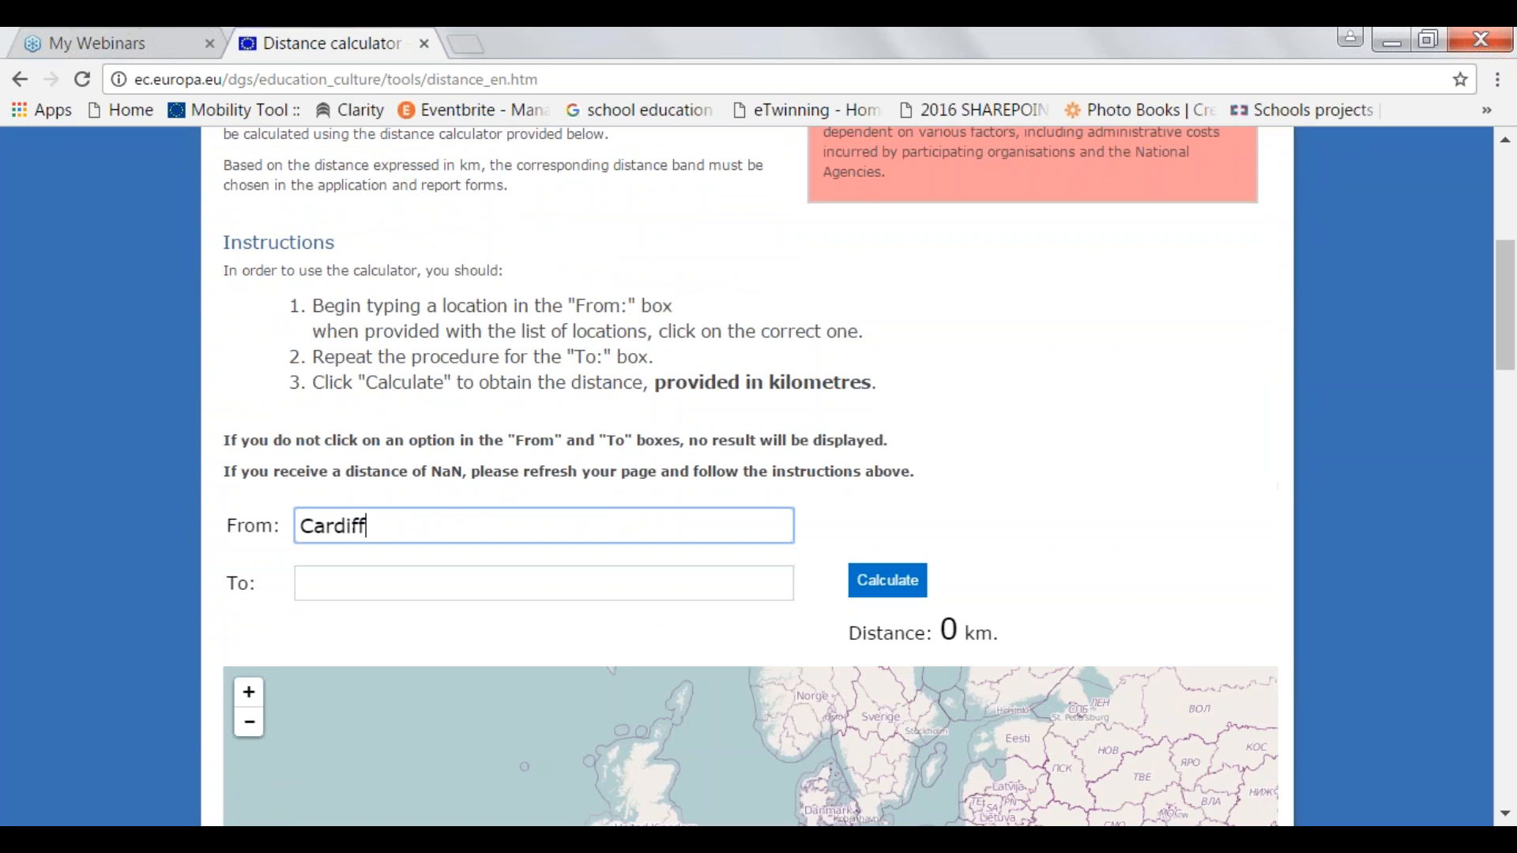
Set the destination to Gandia and calculate the travel distance from Cardiff.
{"action": "left_click", "coordinate": [530, 585]}
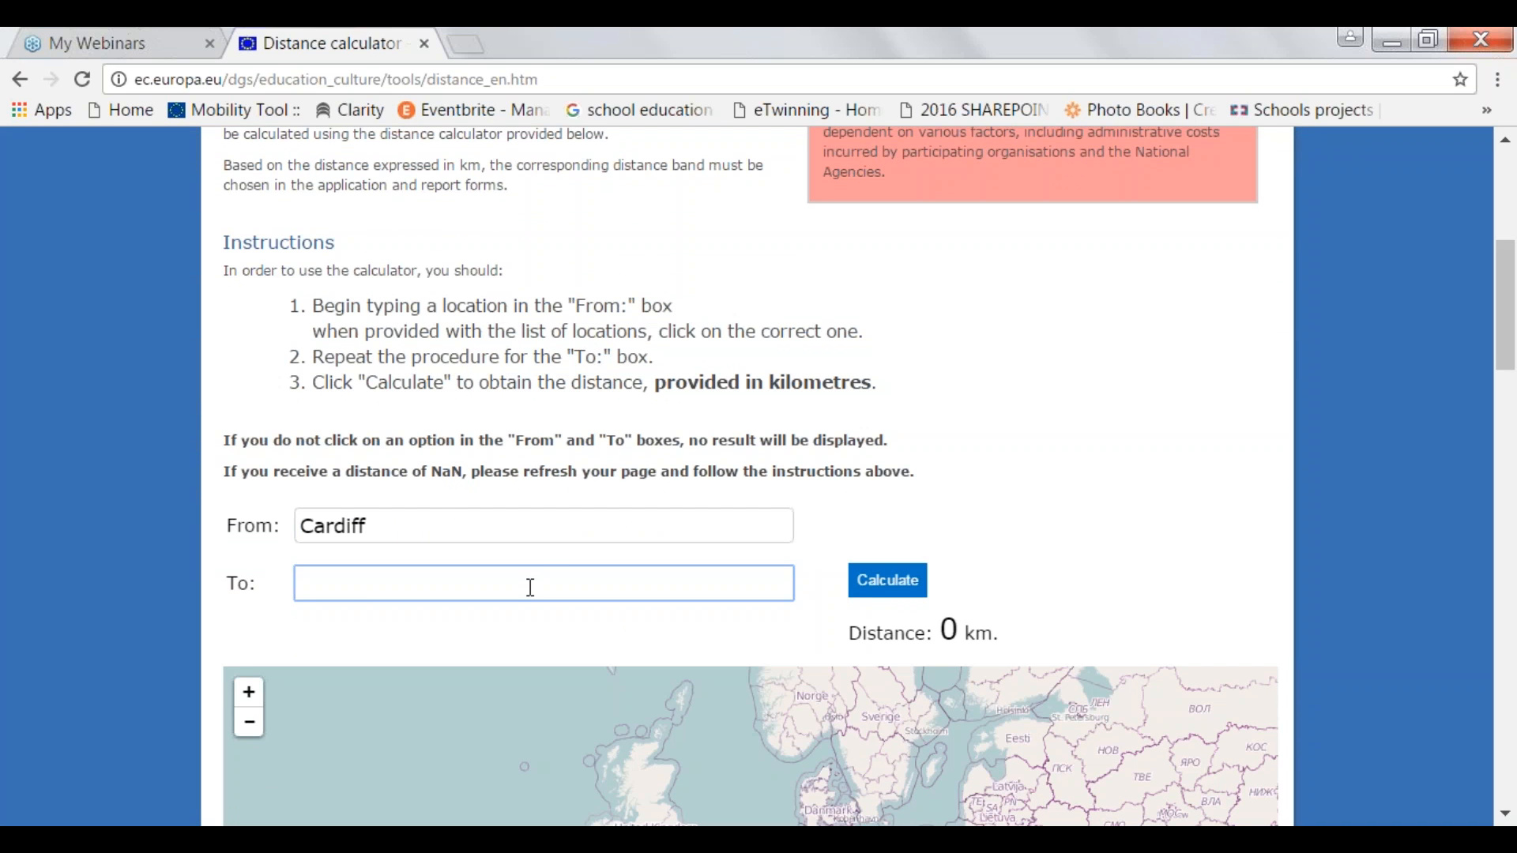
{"action": "type", "text": "gandia"}
{"action": "left_click", "coordinate": [499, 637]}
{"action": "left_click", "coordinate": [899, 584]}
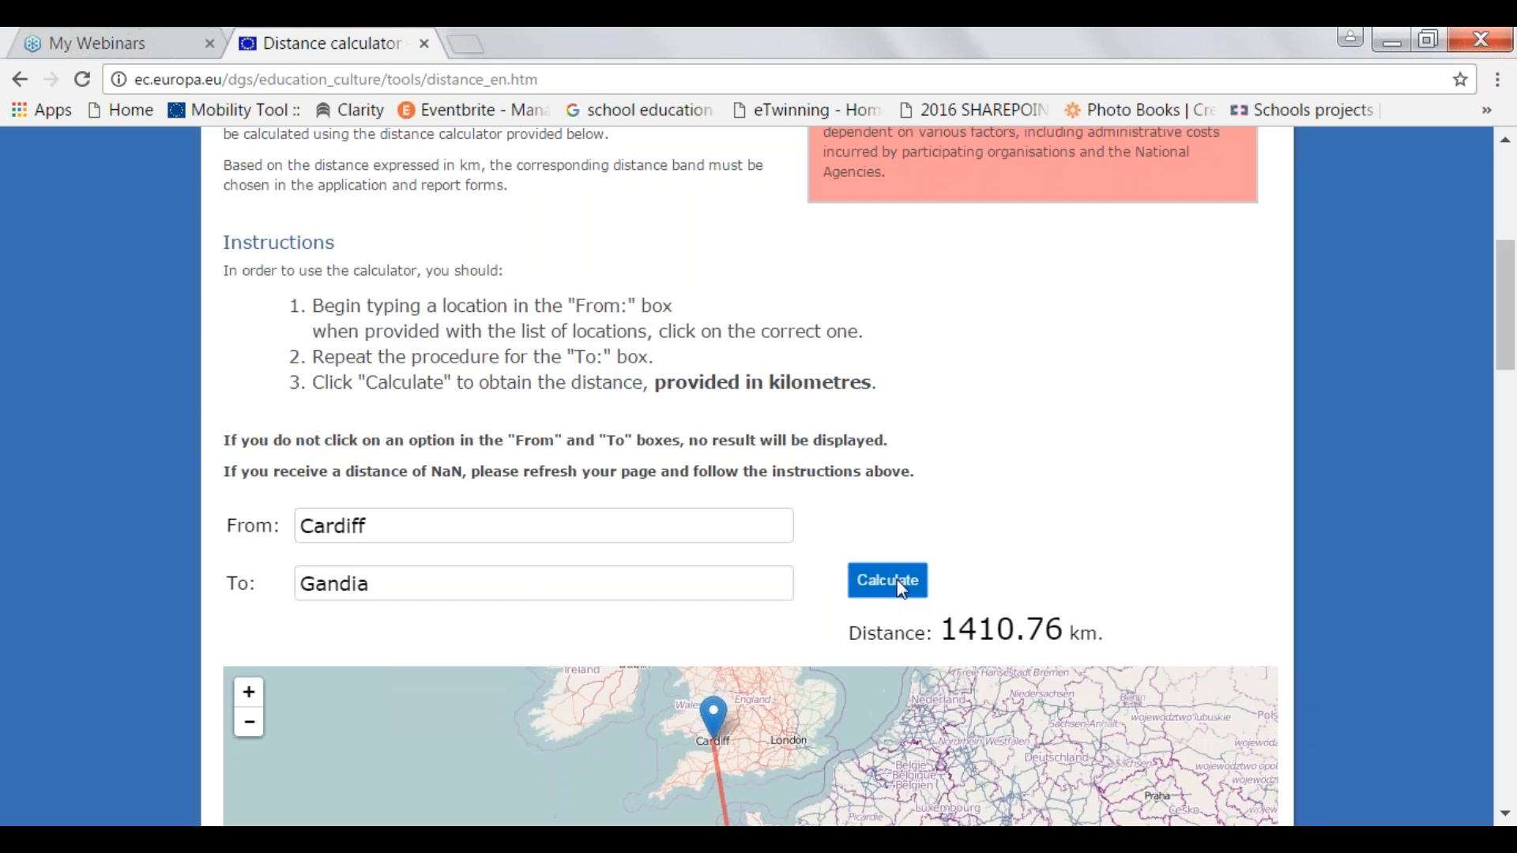
{"action": "mouse_move", "coordinate": [1513, 305]}
{"action": "left_mouse_down"}
{"action": "mouse_move", "coordinate": [1510, 404]}
{"action": "mouse_move", "coordinate": [1513, 333]}
{"action": "left_mouse_up"}
{"action": "left_click_drag", "start_coordinate": [848, 488], "coordinate": [1138, 483]}
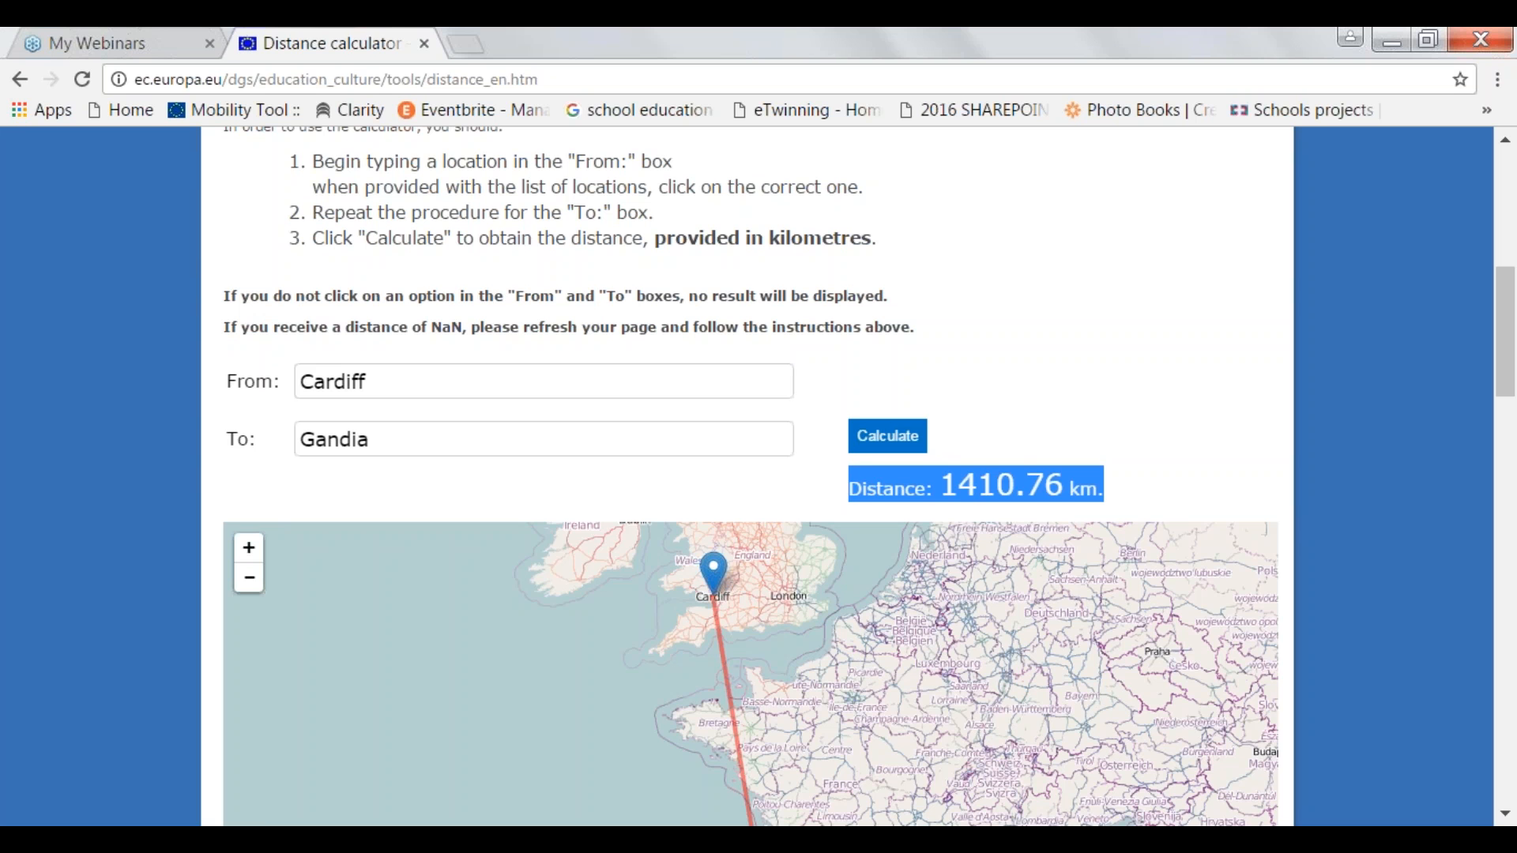
{"action": "left_click", "coordinate": [1138, 484]}
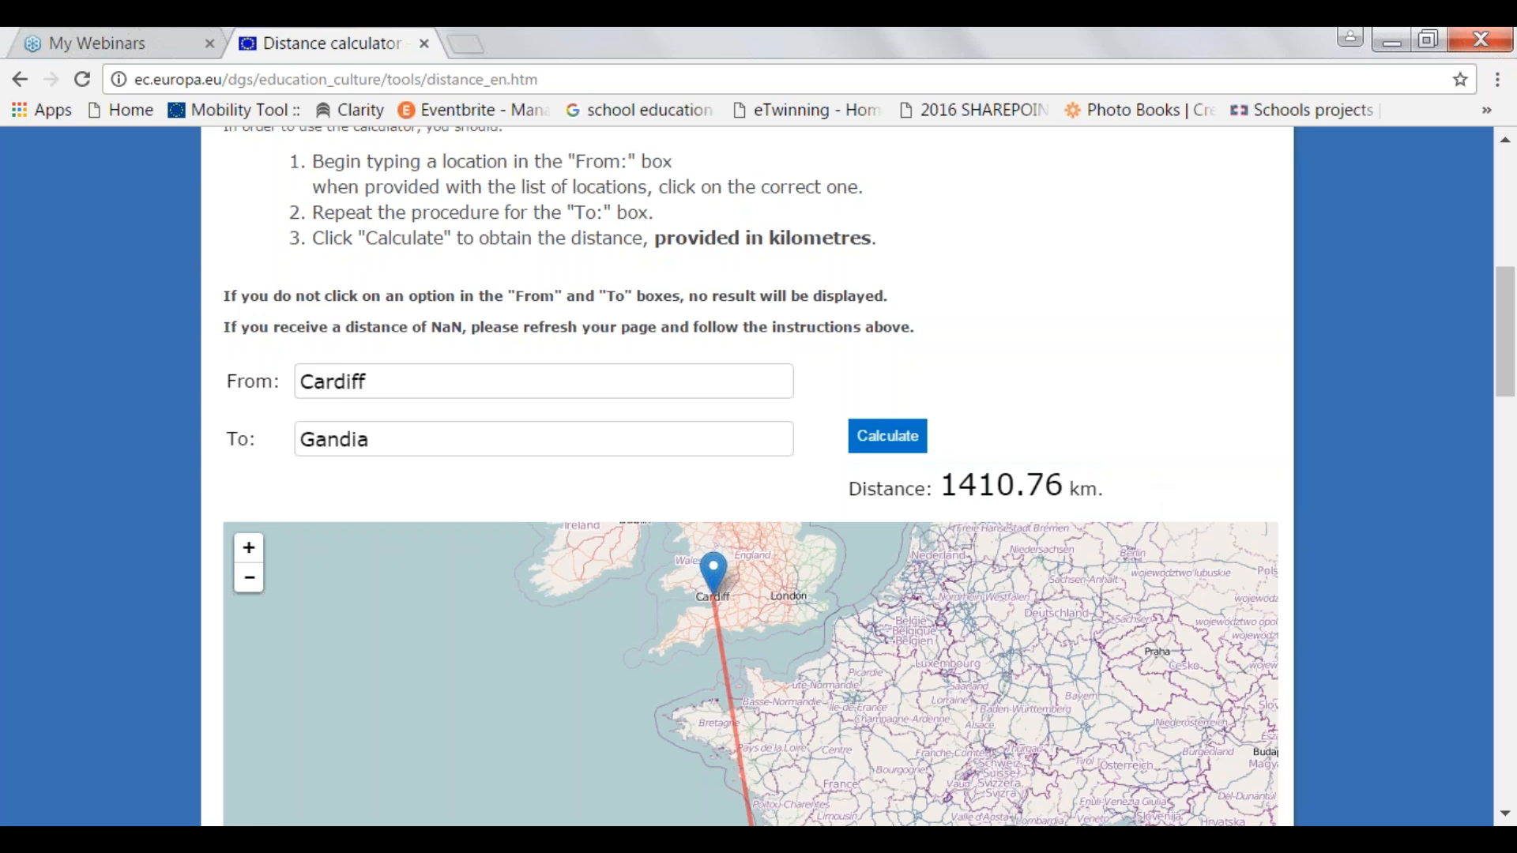
Return to the application form in Adobe Reader and set the distance band of flow 1 in activity A1 to 500 - 1999 km.
{"action": "left_click", "coordinate": [261, 837]}
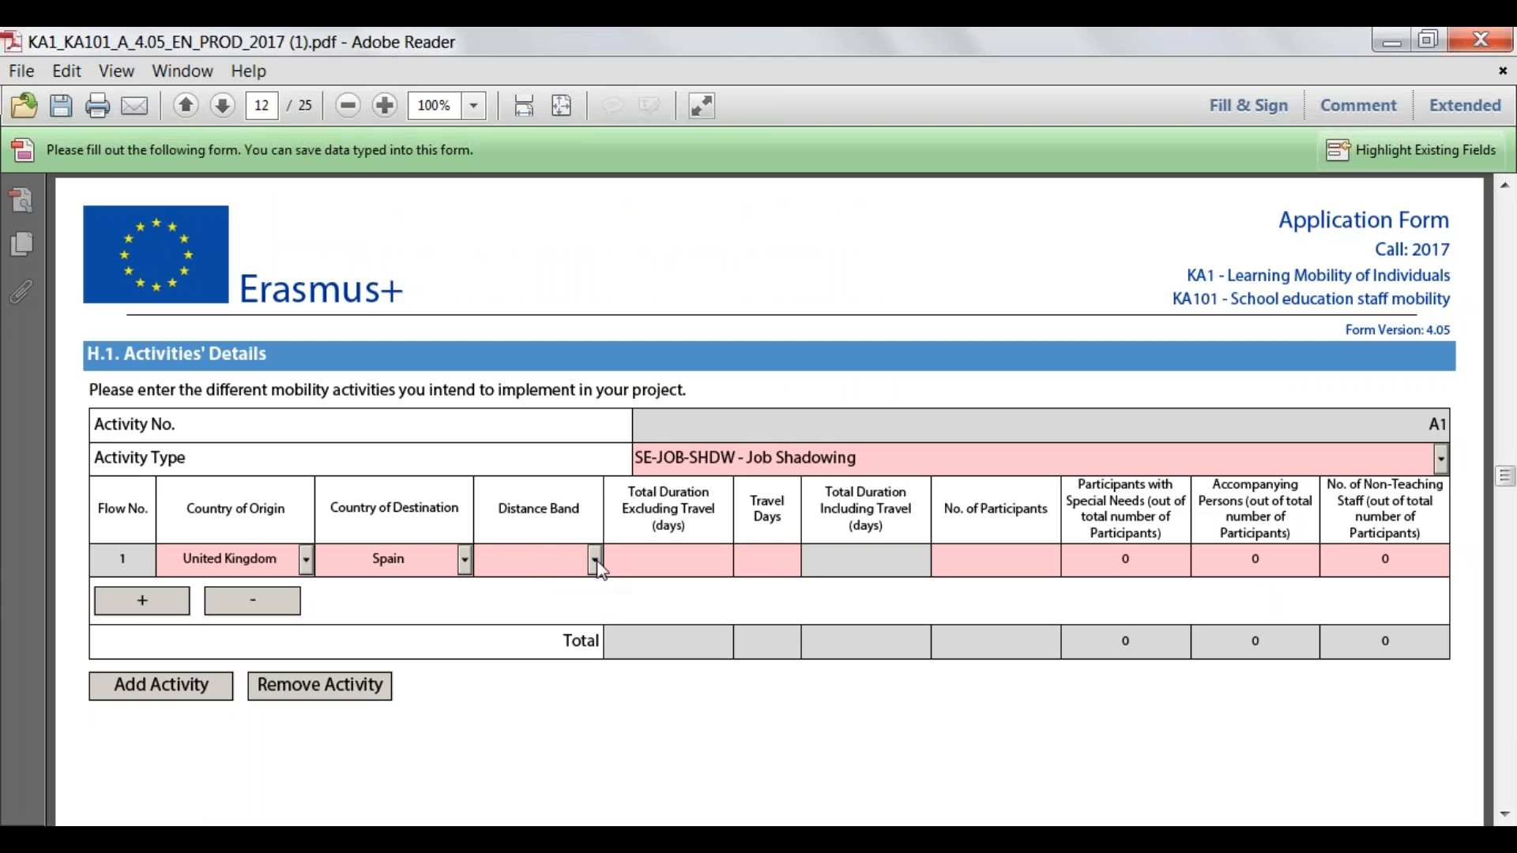
{"action": "left_click", "coordinate": [595, 561]}
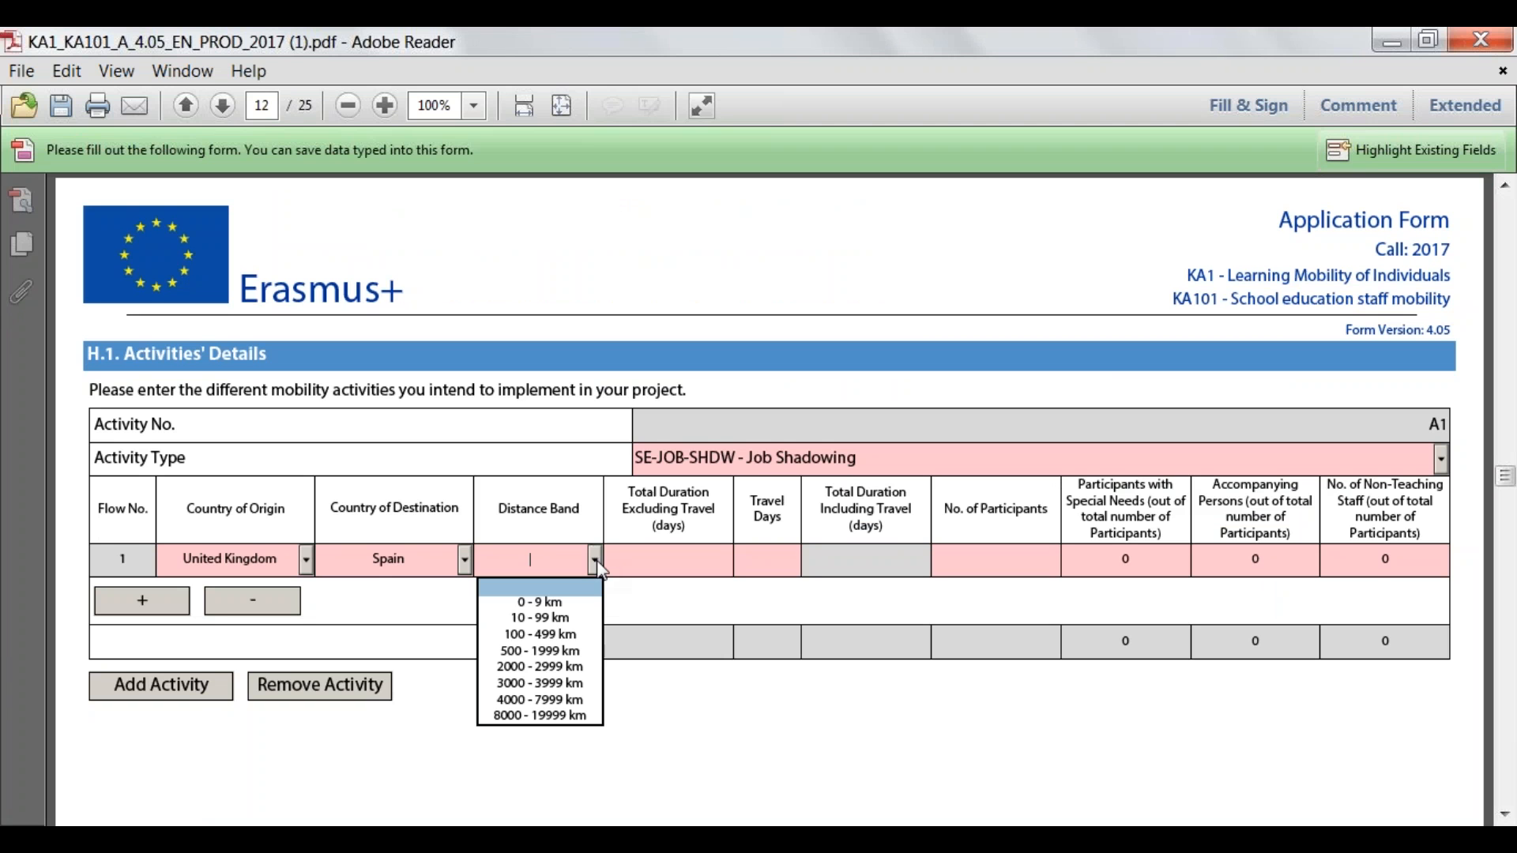
{"action": "left_click", "coordinate": [577, 653]}
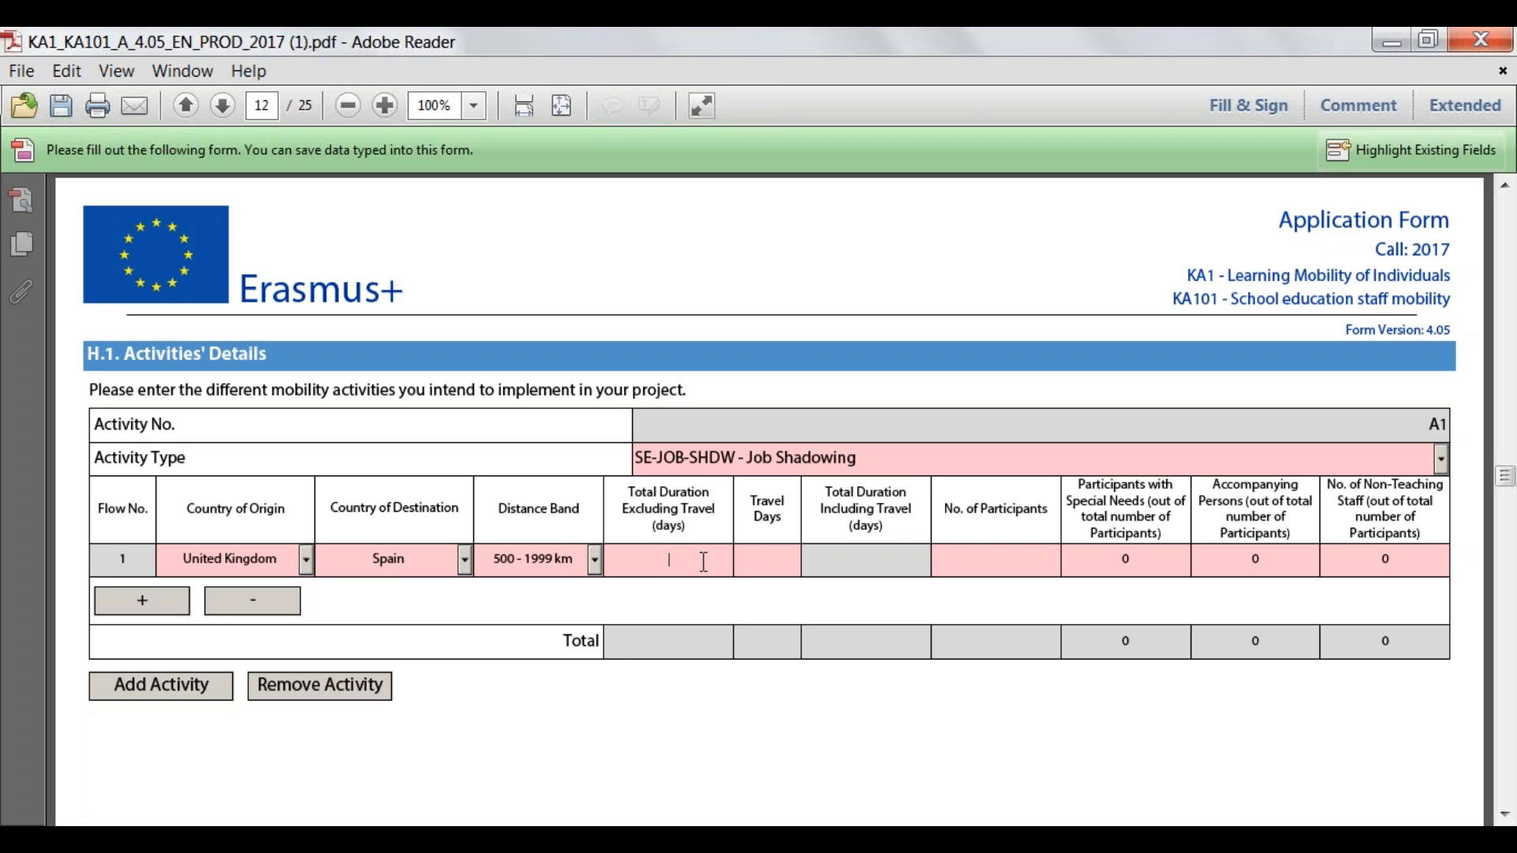
Enter 3 days excluding travel, 2 travel days and 2 participants for flow 1 of activity A1.
{"action": "type", "text": "3"}
{"action": "left_click", "coordinate": [756, 556]}
{"action": "type", "text": "2"}
{"action": "left_click", "coordinate": [973, 558]}
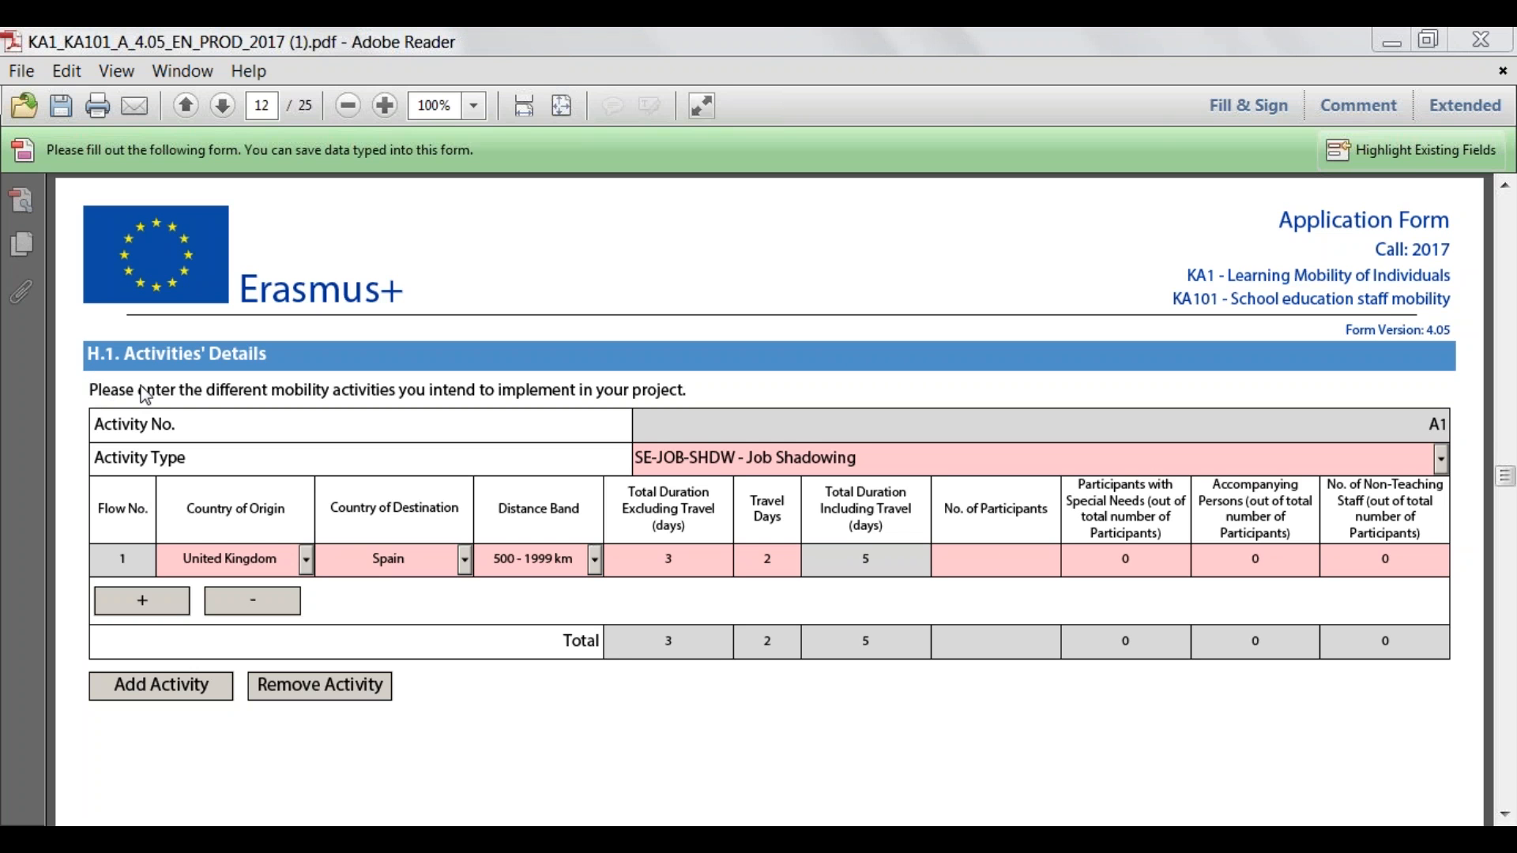
{"action": "left_click", "coordinate": [1001, 563]}
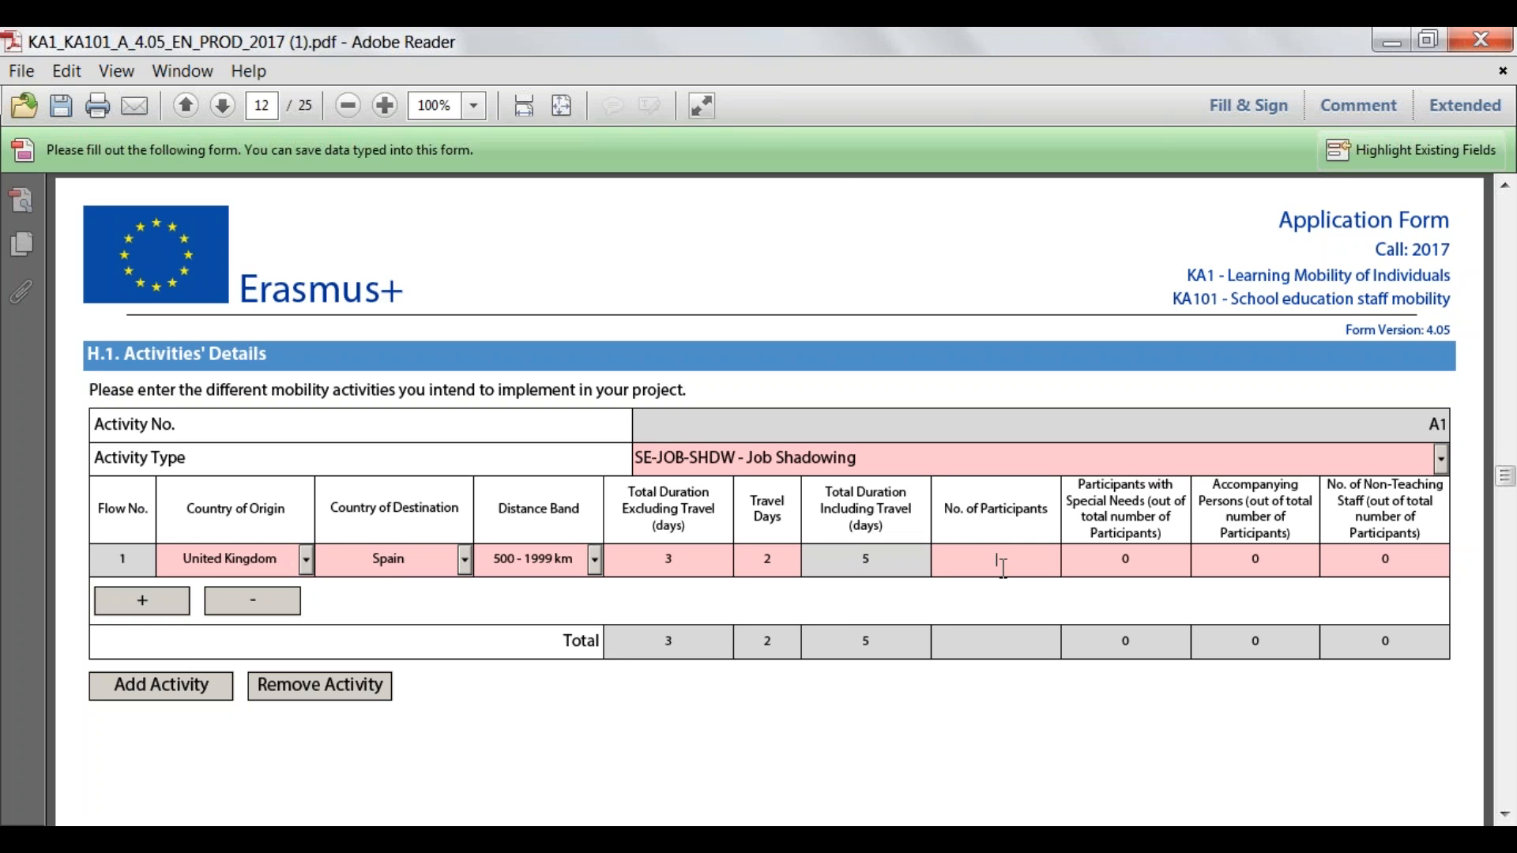
{"action": "type", "text": "2"}
Add a second flow from United Kingdom to France to activity A1, and remove that flow again.
{"action": "left_click", "coordinate": [126, 606]}
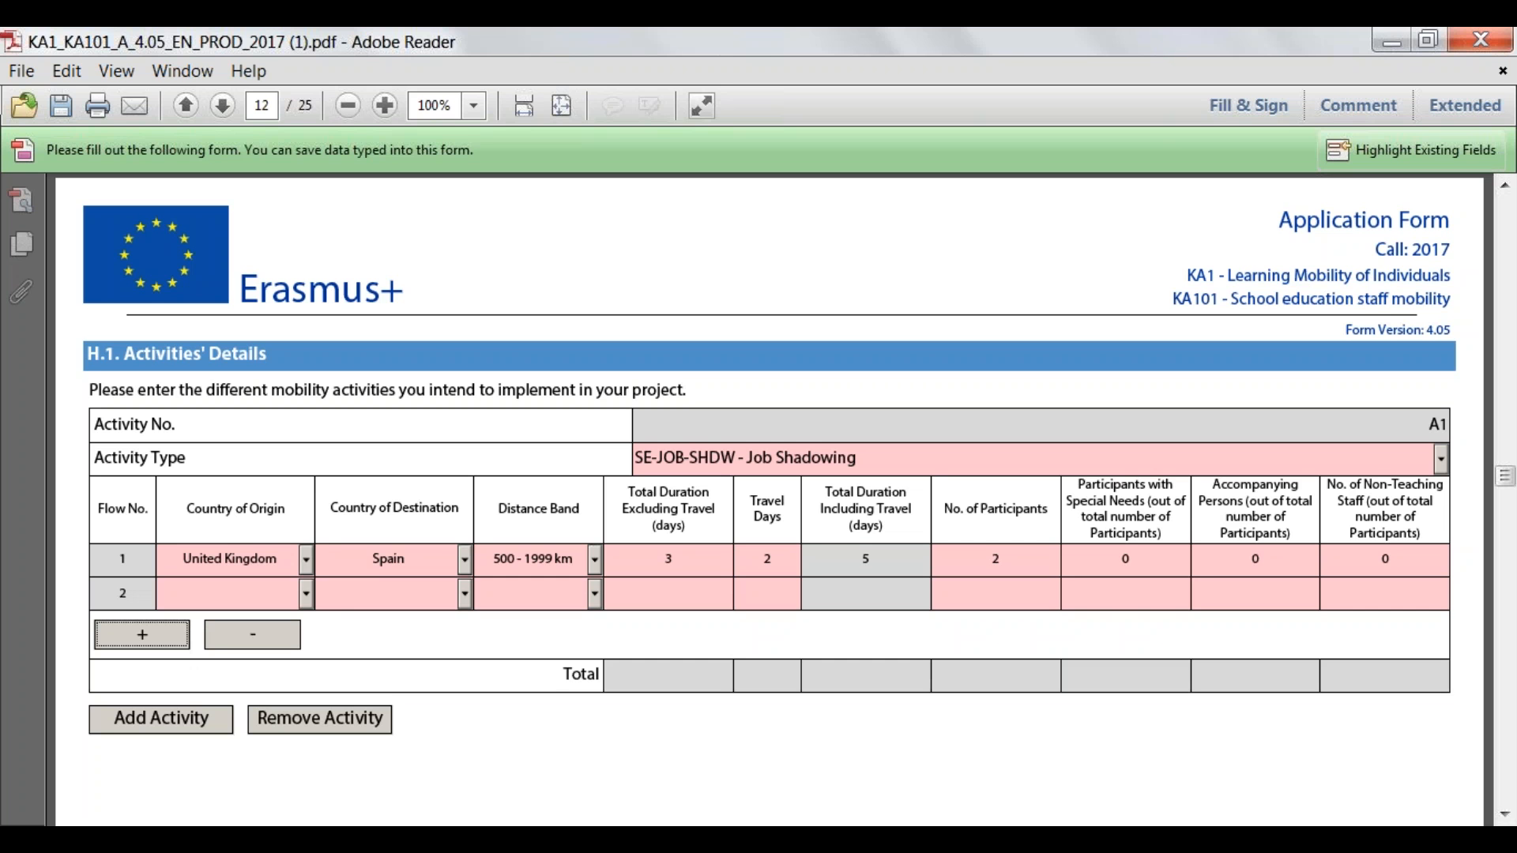
{"action": "left_click", "coordinate": [308, 601]}
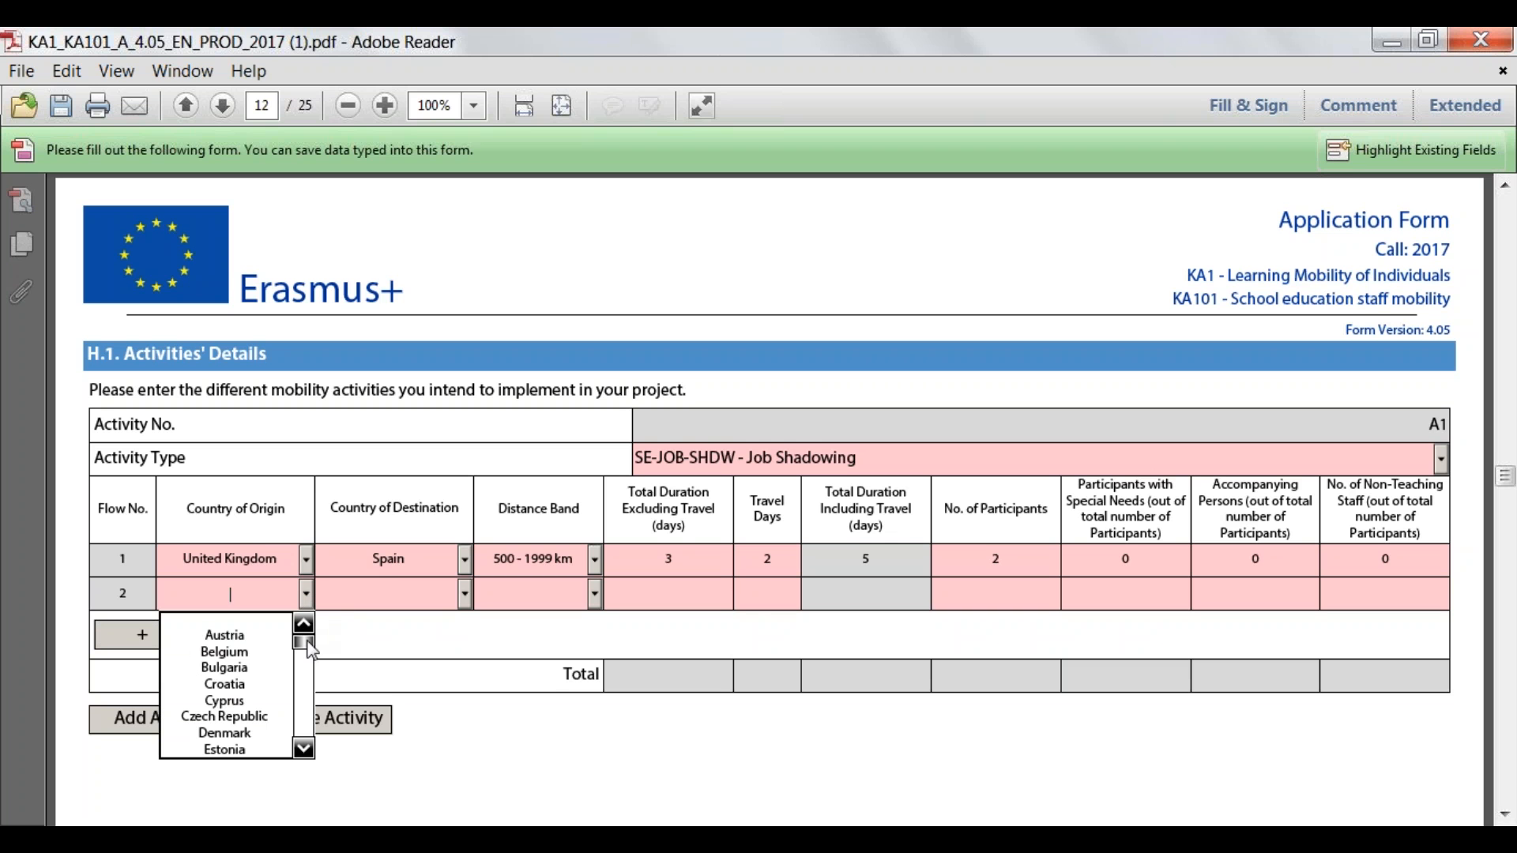
{"action": "scroll", "coordinate": [311, 656], "scroll_direction": "down", "scroll_amount": 2}
{"action": "left_click_drag", "start_coordinate": [310, 662], "coordinate": [314, 684]}
{"action": "left_click", "coordinate": [269, 700]}
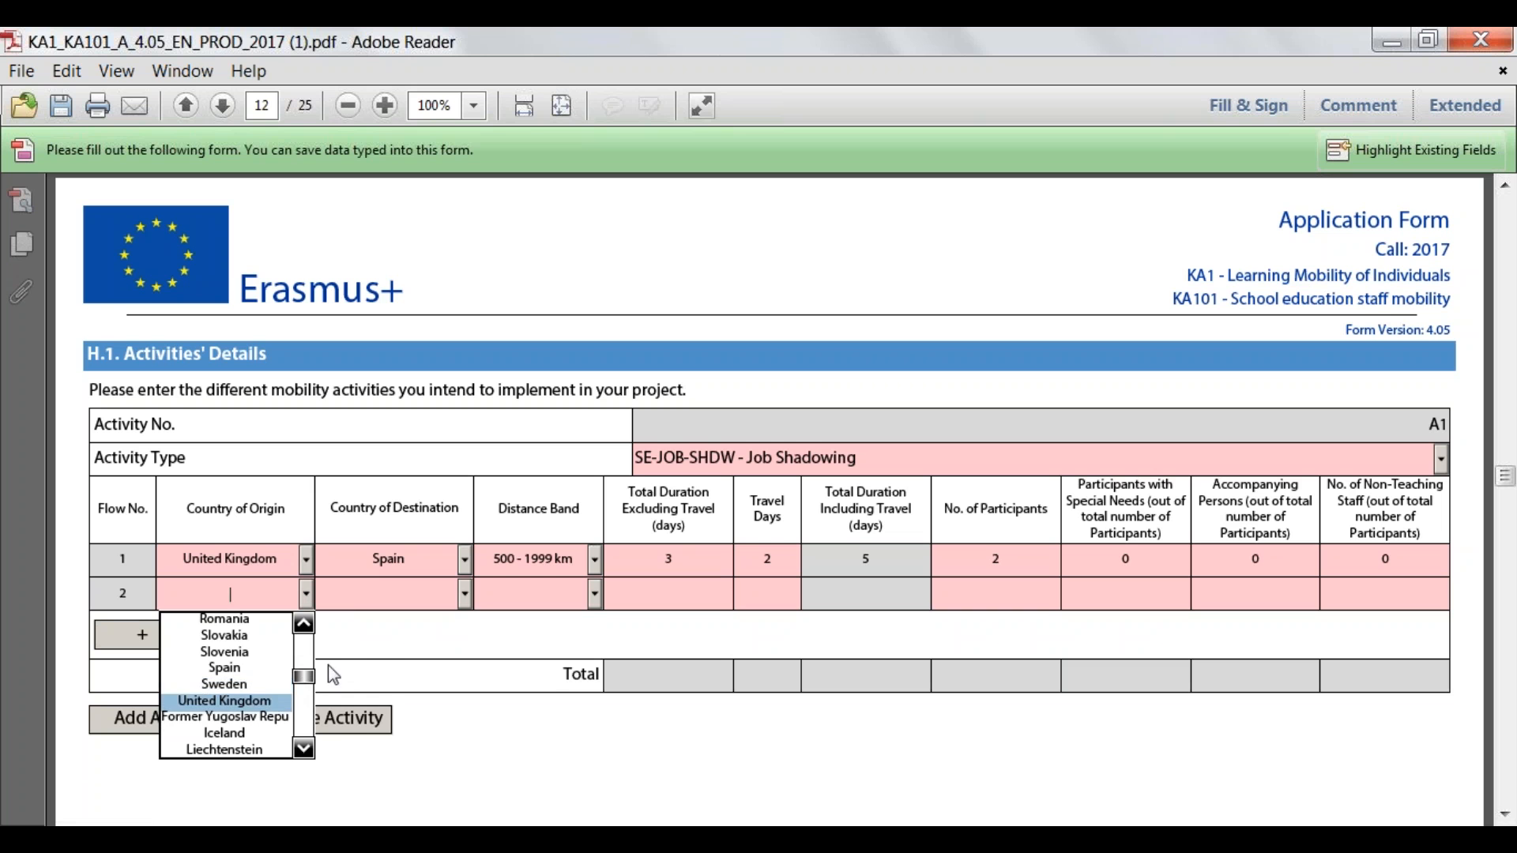
{"action": "left_click", "coordinate": [465, 595]}
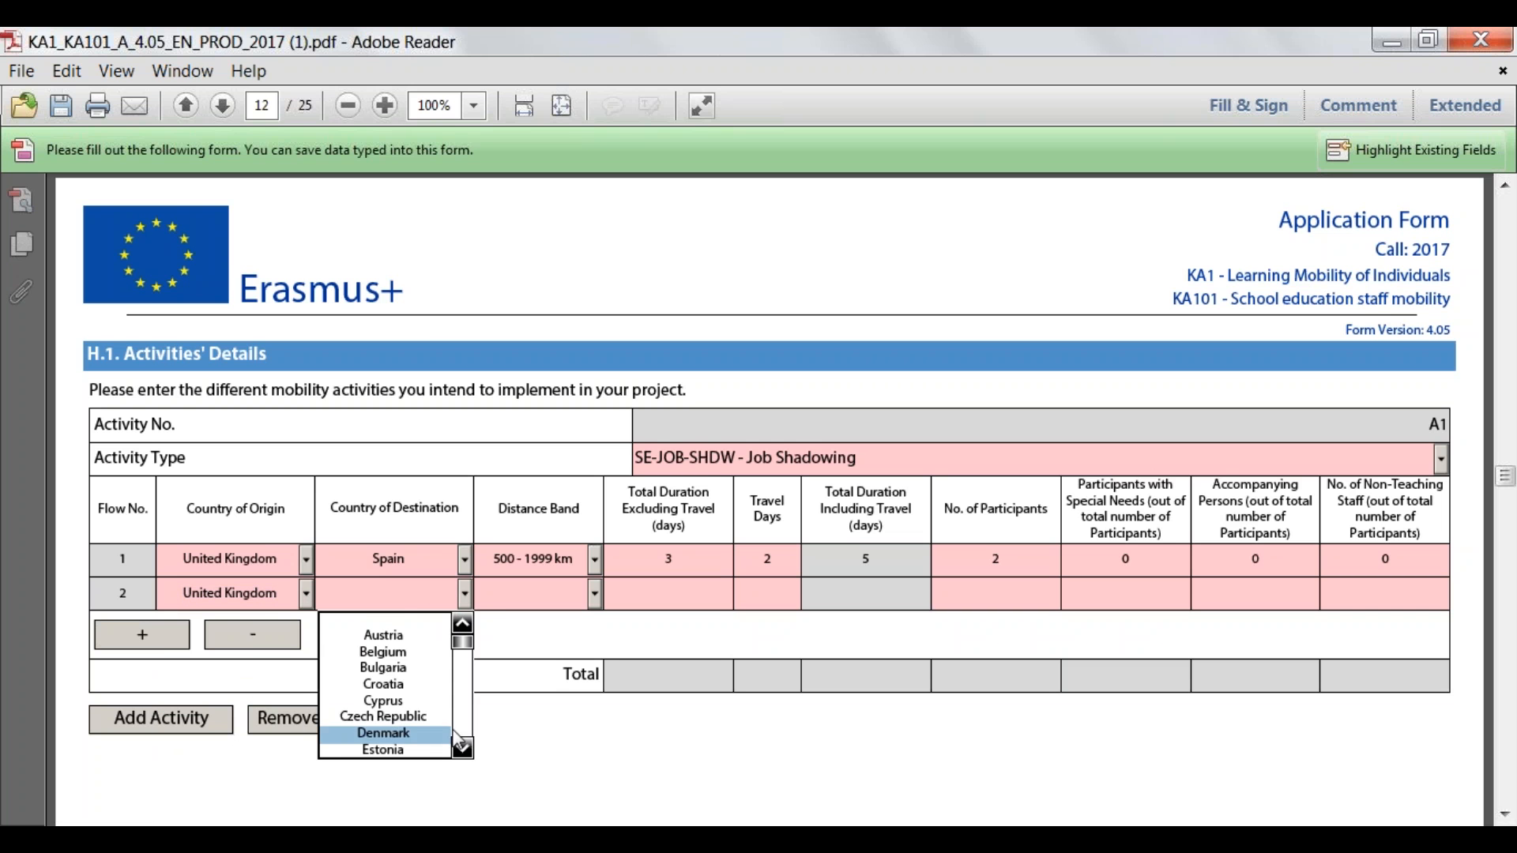
{"action": "left_click", "coordinate": [470, 750]}
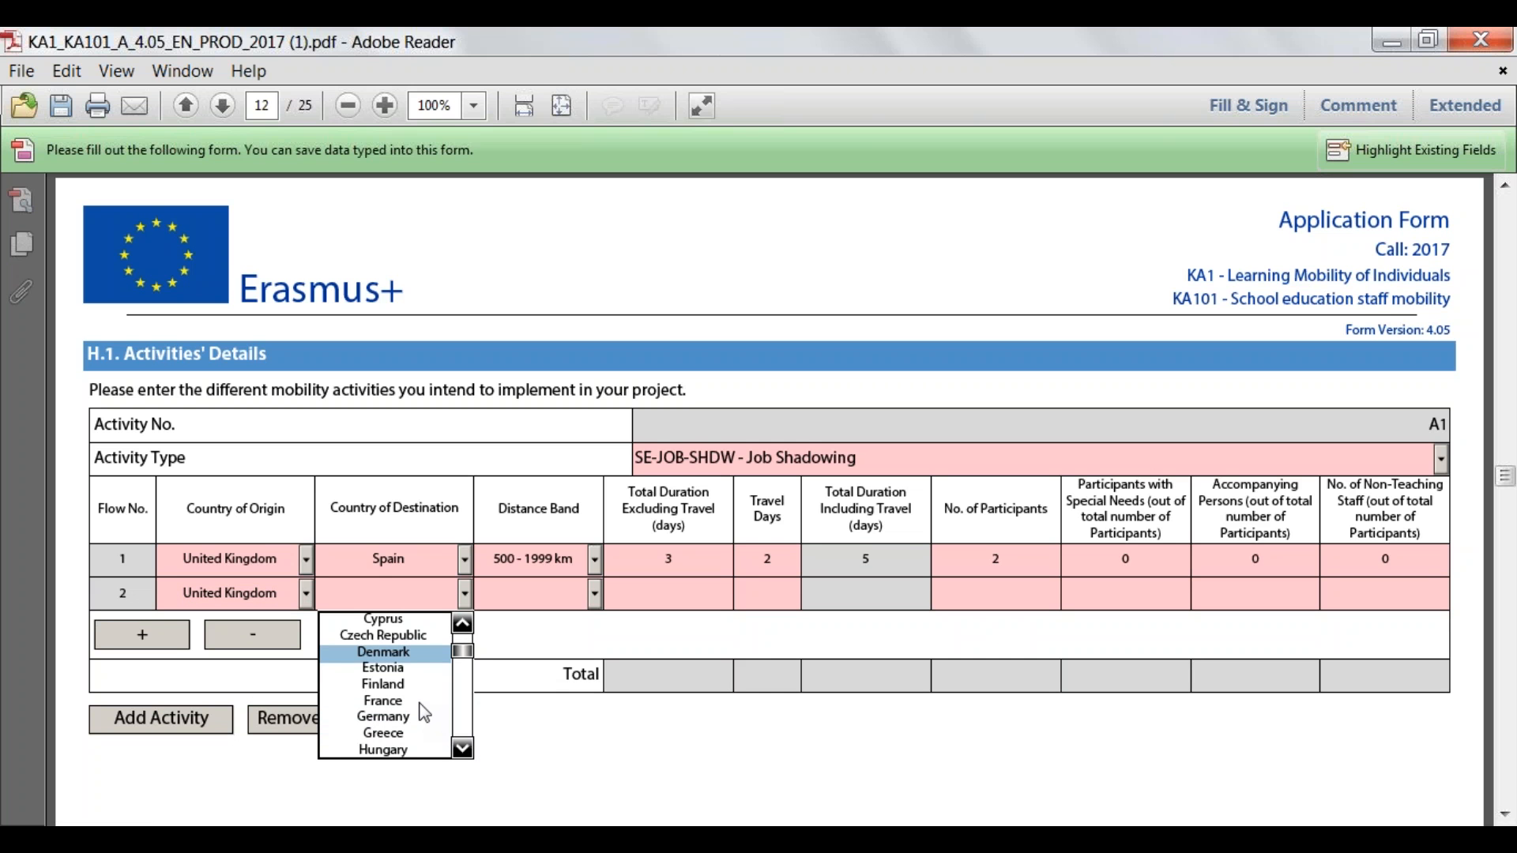
{"action": "left_click", "coordinate": [382, 700]}
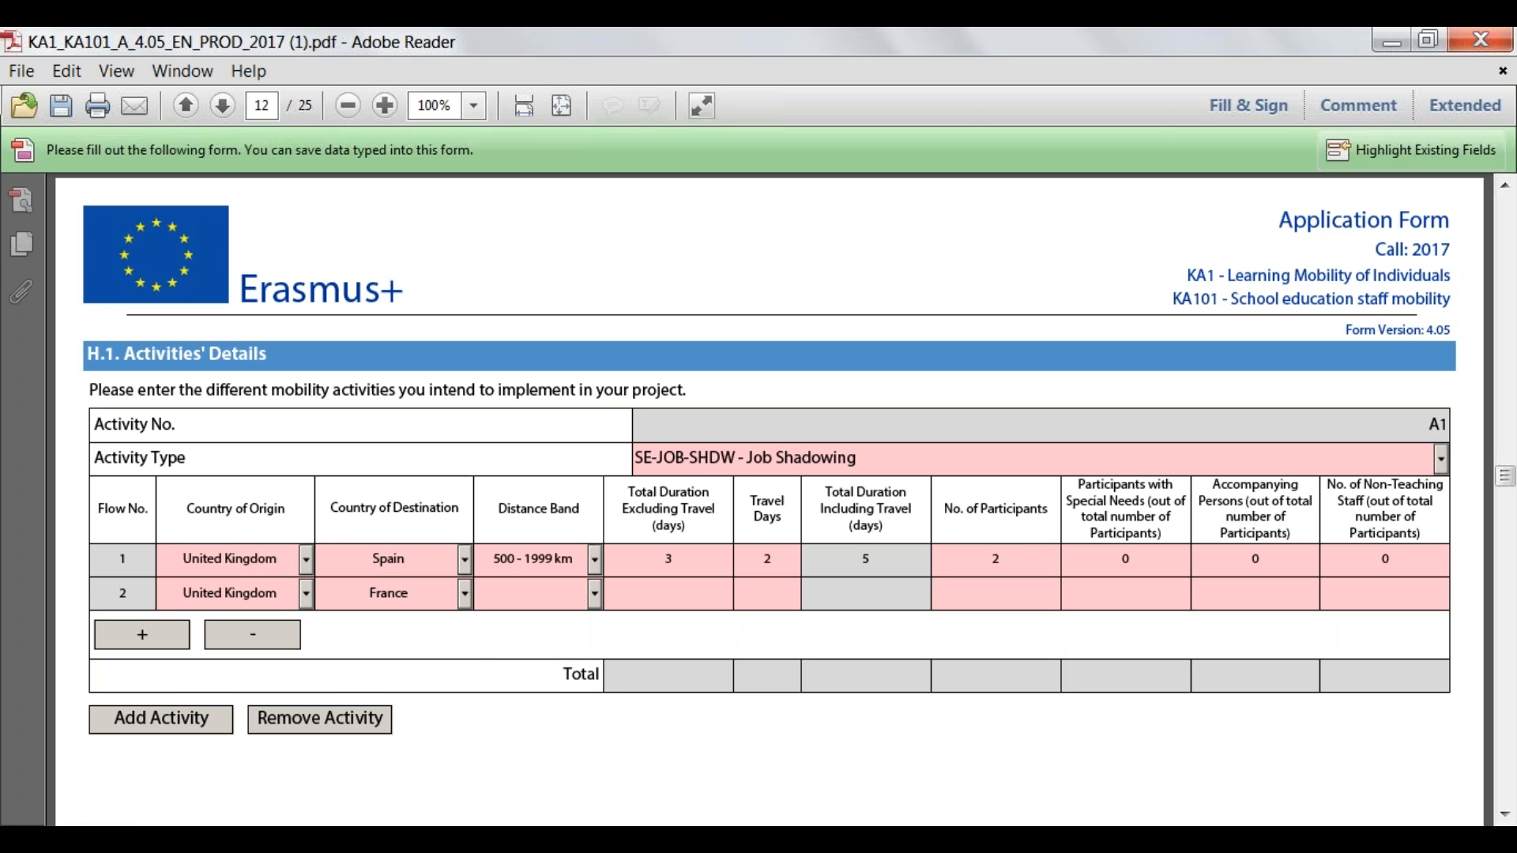
{"action": "left_click", "coordinate": [278, 637]}
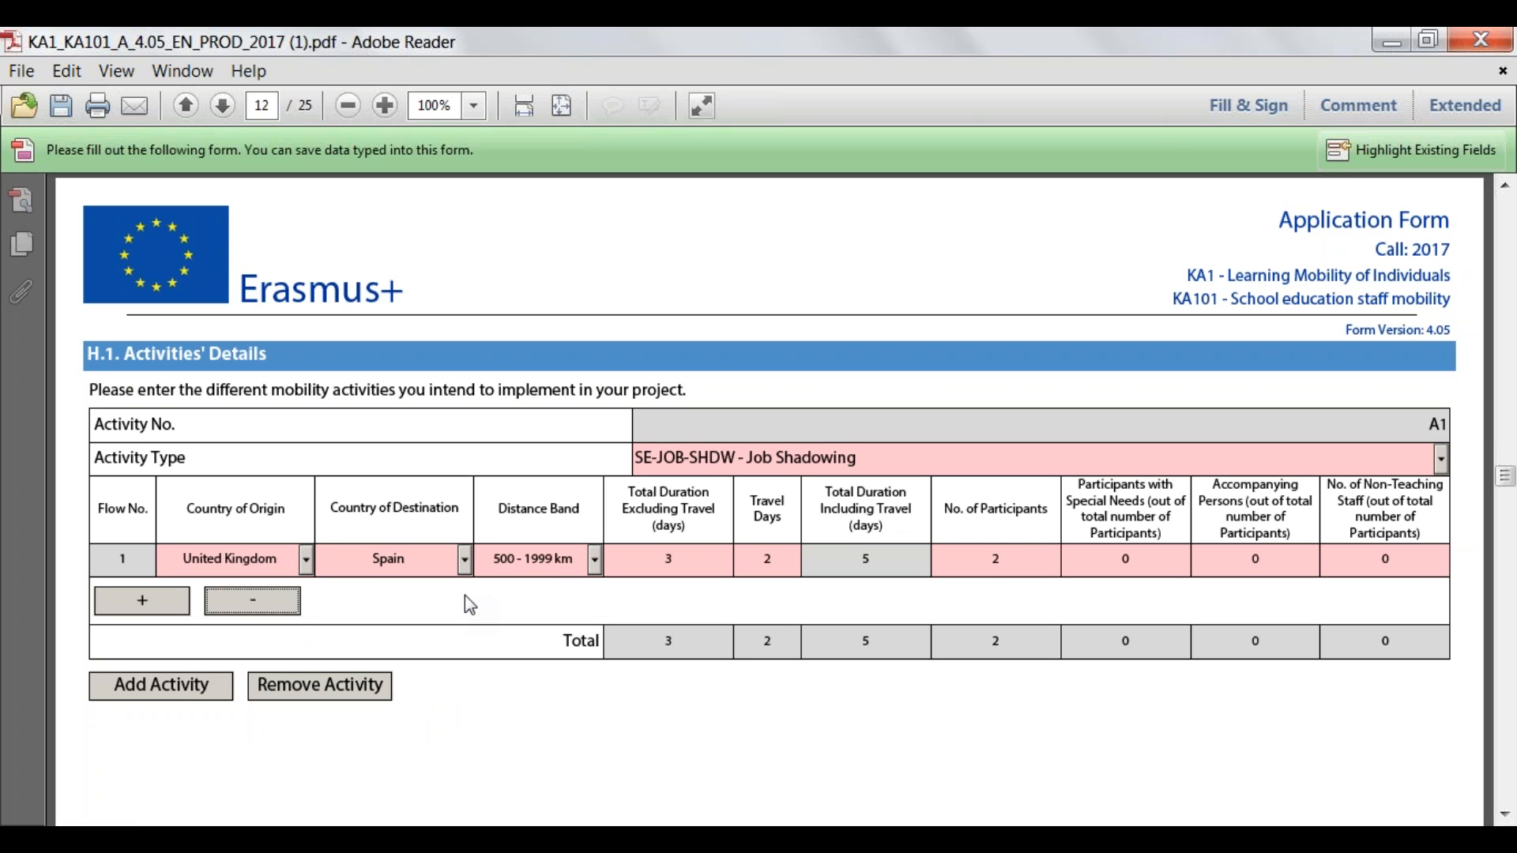
Add a second activity to section H.1 and set its type to SE-SC-TE - Structured Courses/Training Events.
{"action": "left_click", "coordinate": [161, 686]}
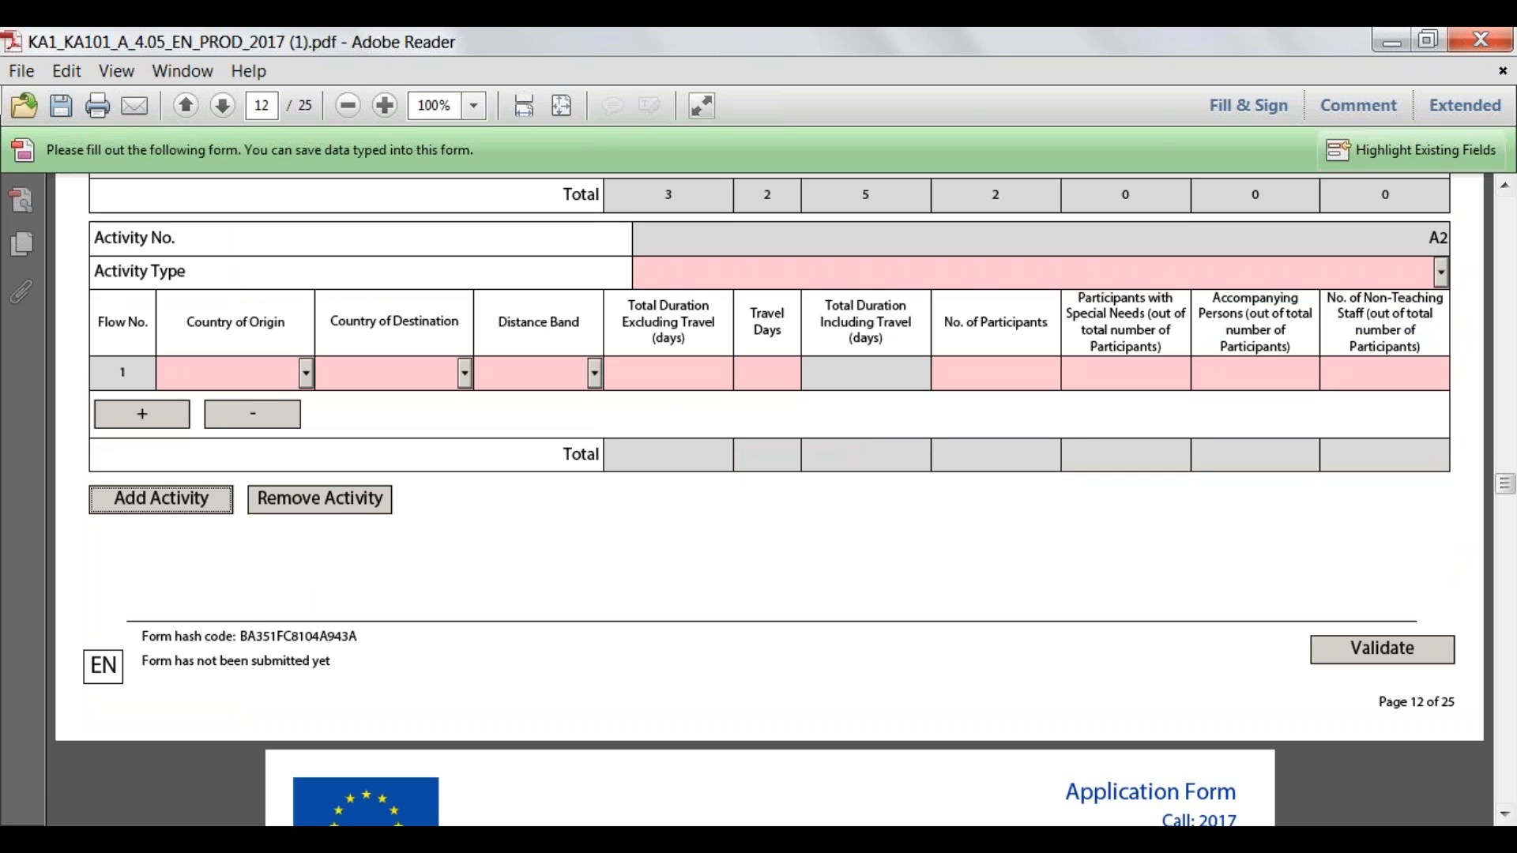
{"action": "left_click", "coordinate": [1506, 188]}
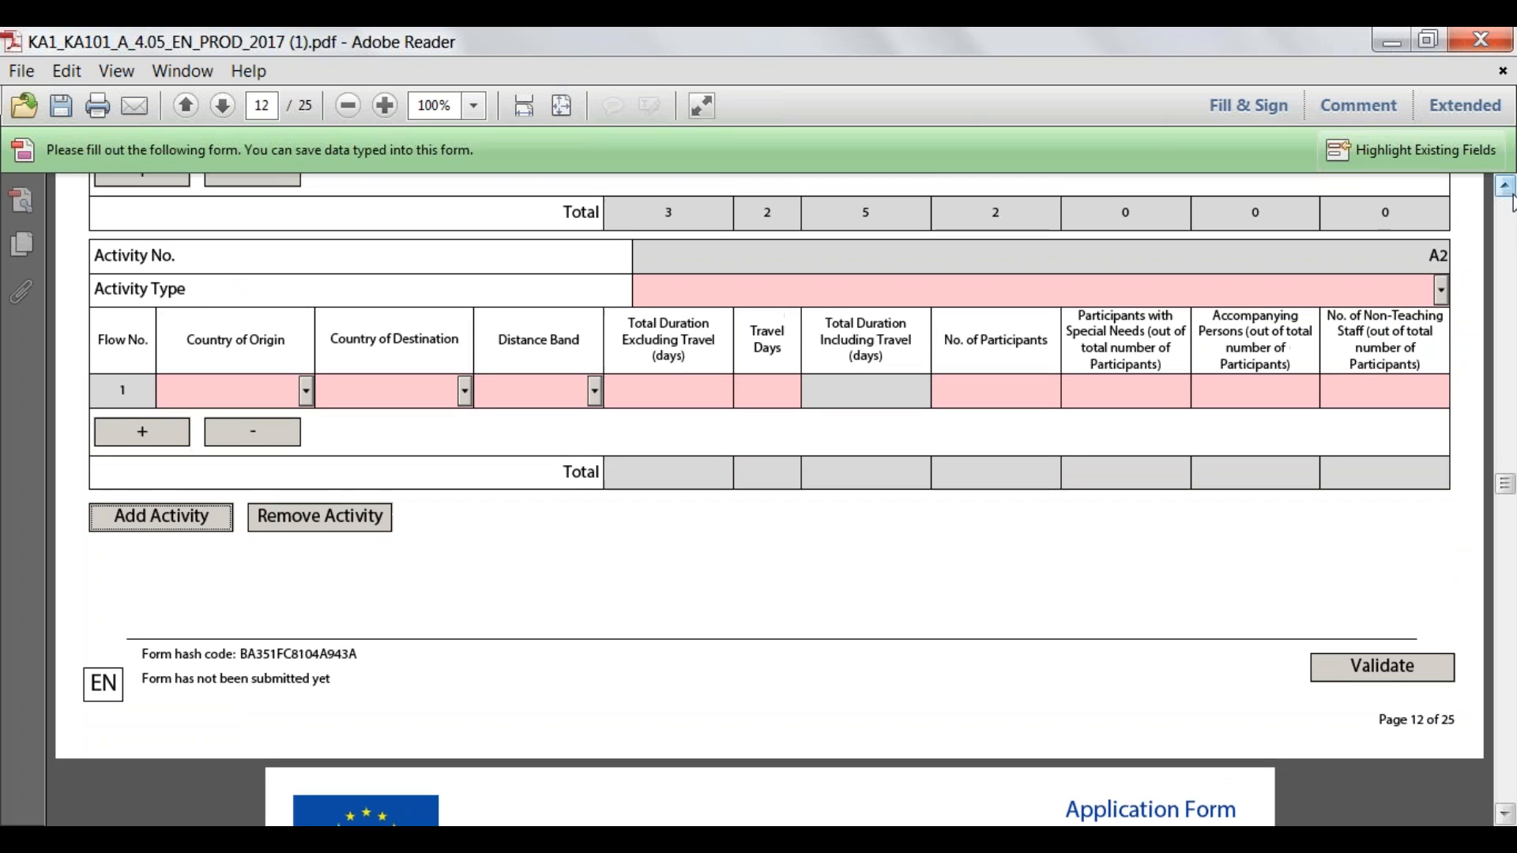
{"action": "left_click", "coordinate": [1506, 189]}
{"action": "left_click", "coordinate": [1441, 307]}
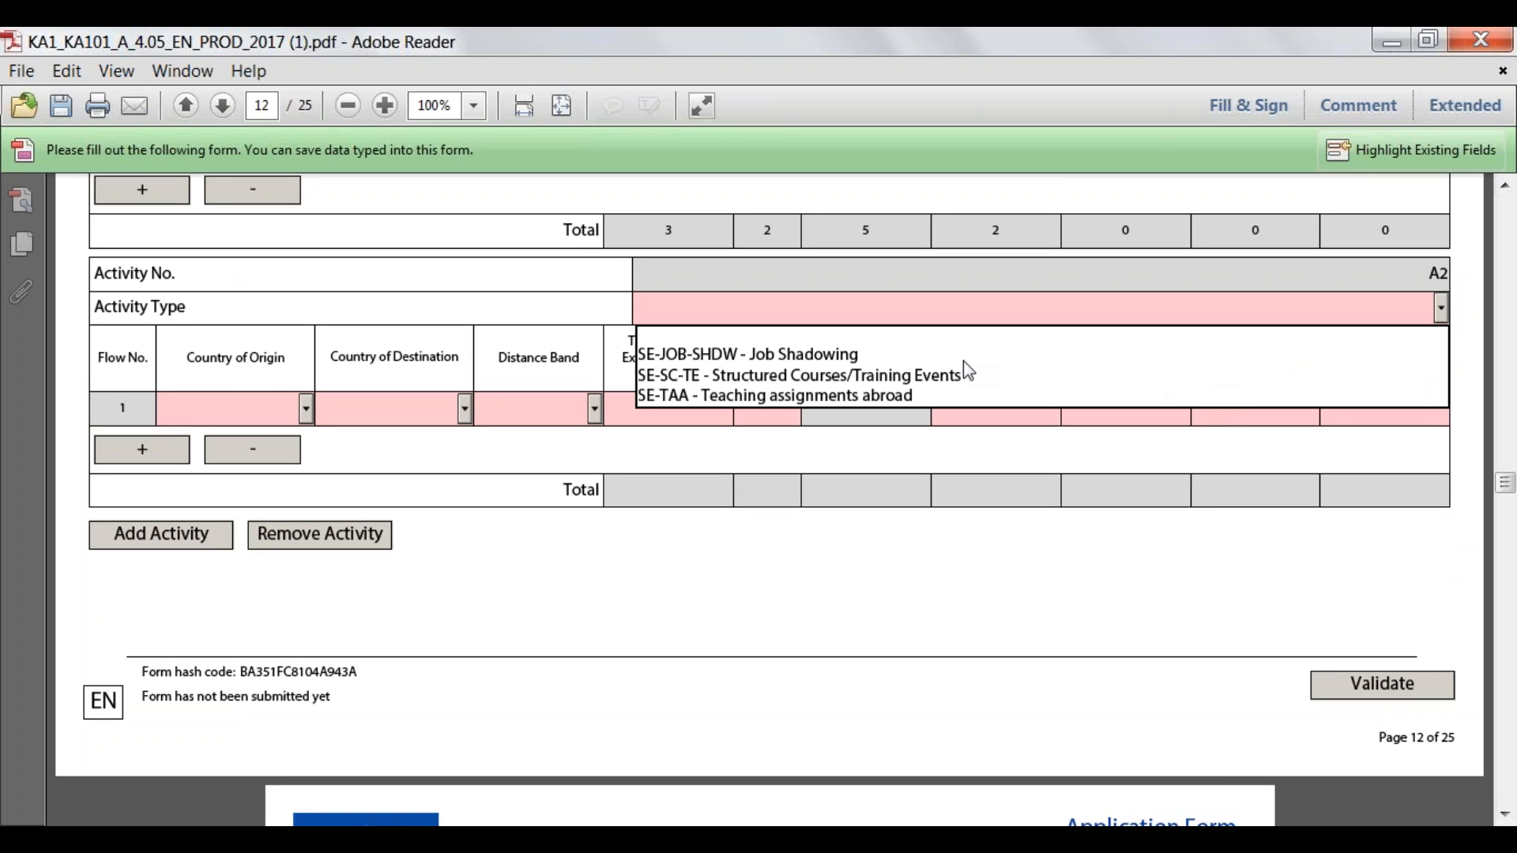
{"action": "left_click", "coordinate": [945, 375]}
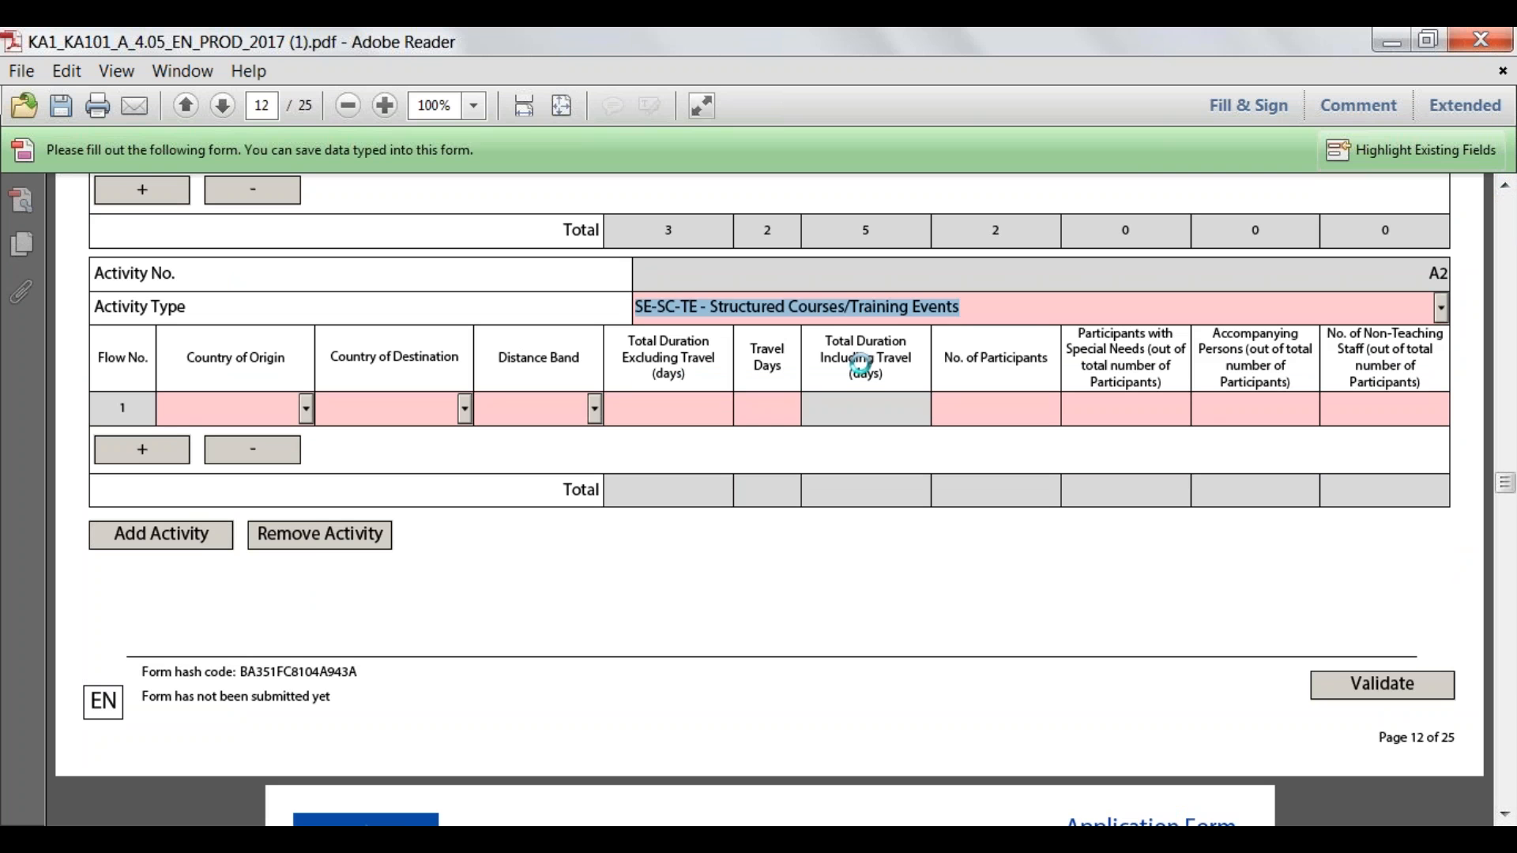
Set flow 1 of activity A2 to go from United Kingdom to France.
{"action": "left_click", "coordinate": [306, 409]}
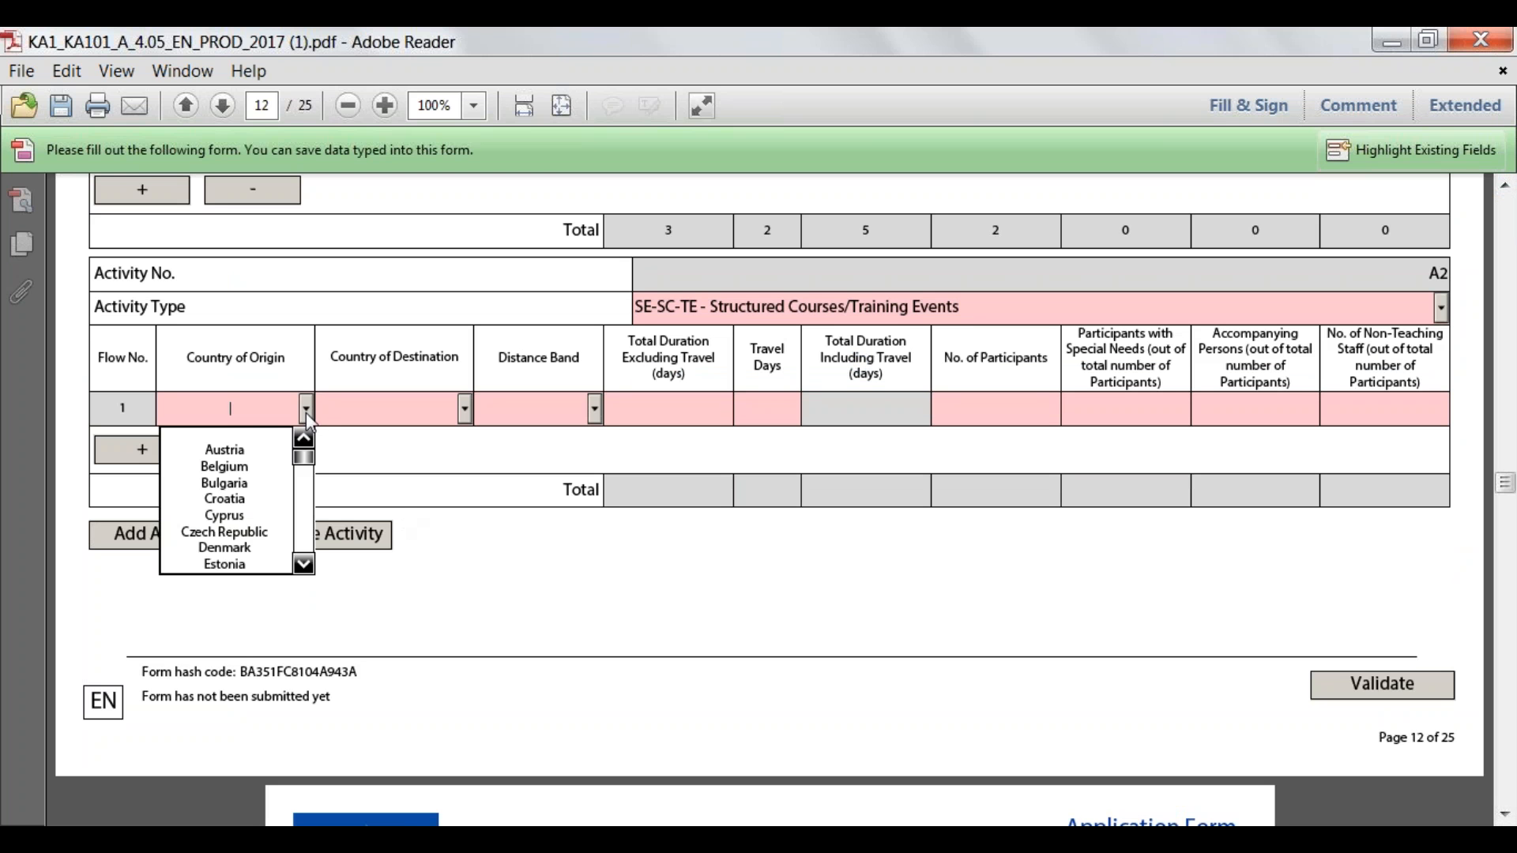
{"action": "left_click", "coordinate": [306, 562]}
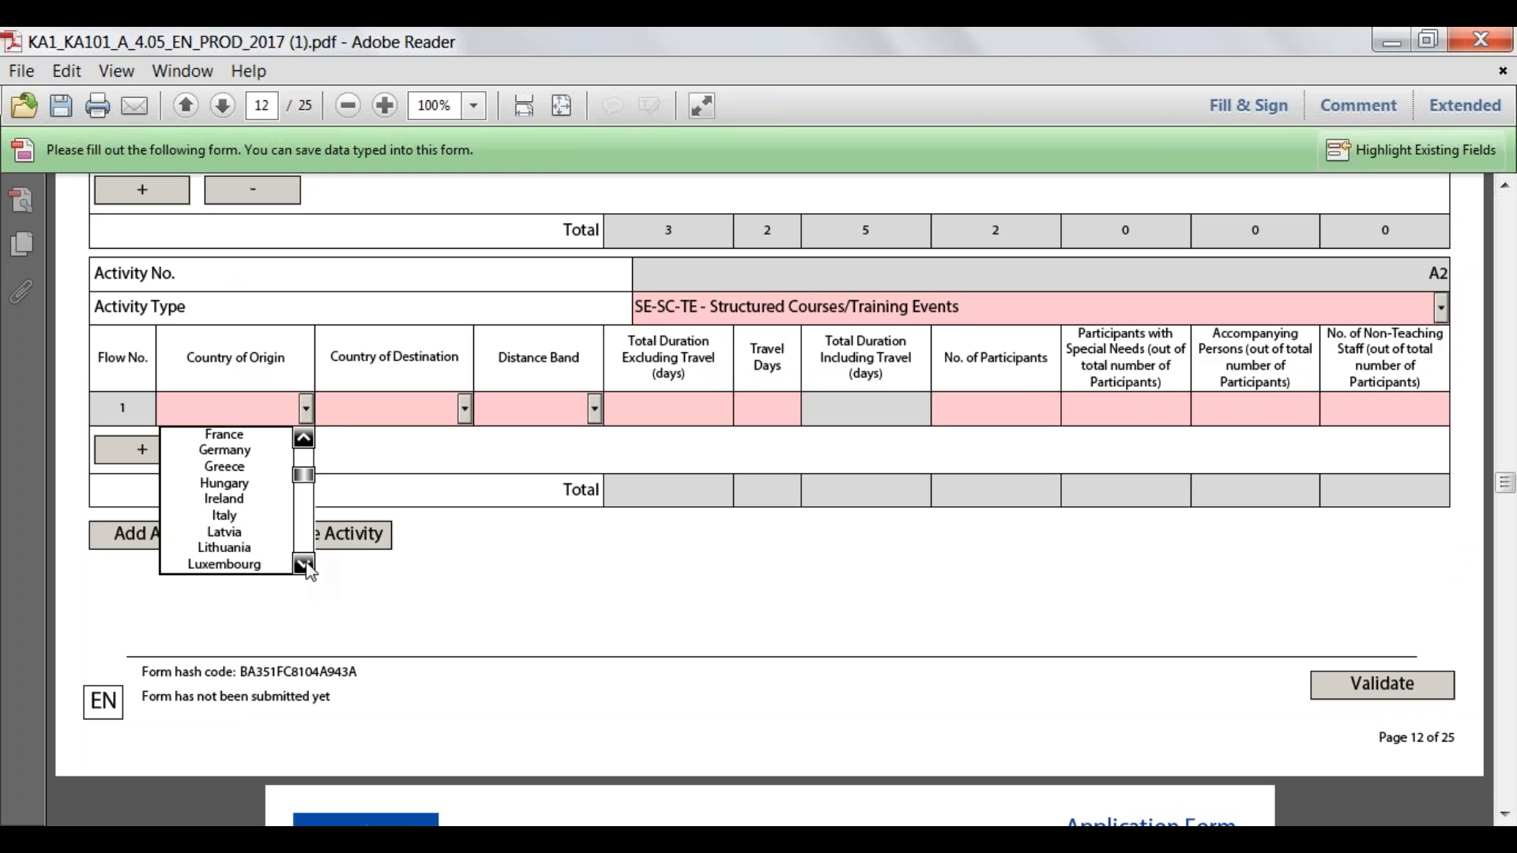
{"action": "left_click", "coordinate": [305, 562]}
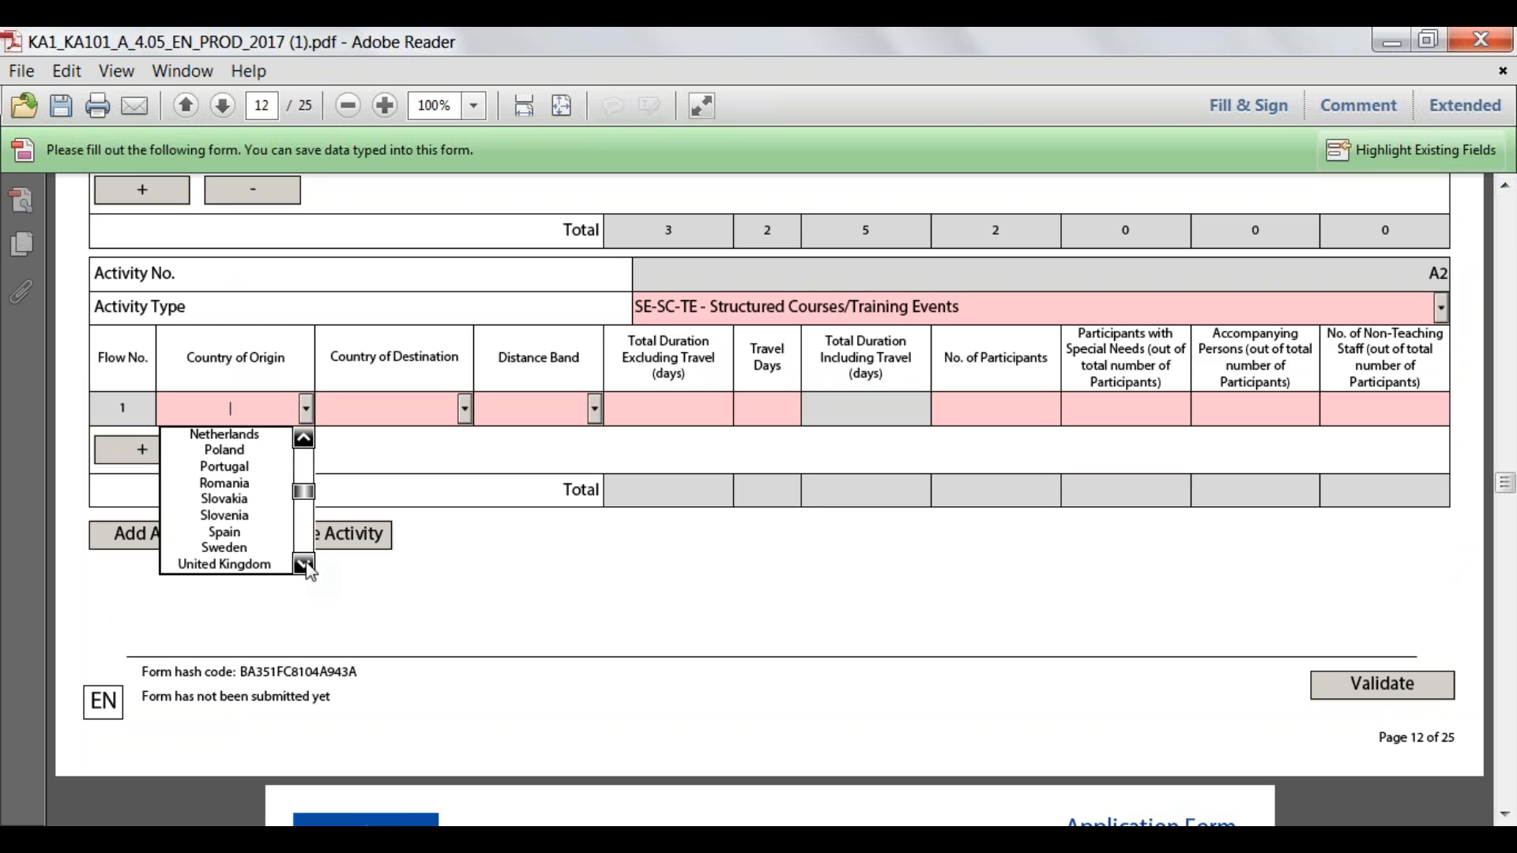
{"action": "left_click", "coordinate": [306, 564]}
{"action": "left_click", "coordinate": [225, 549]}
{"action": "left_click", "coordinate": [465, 409]}
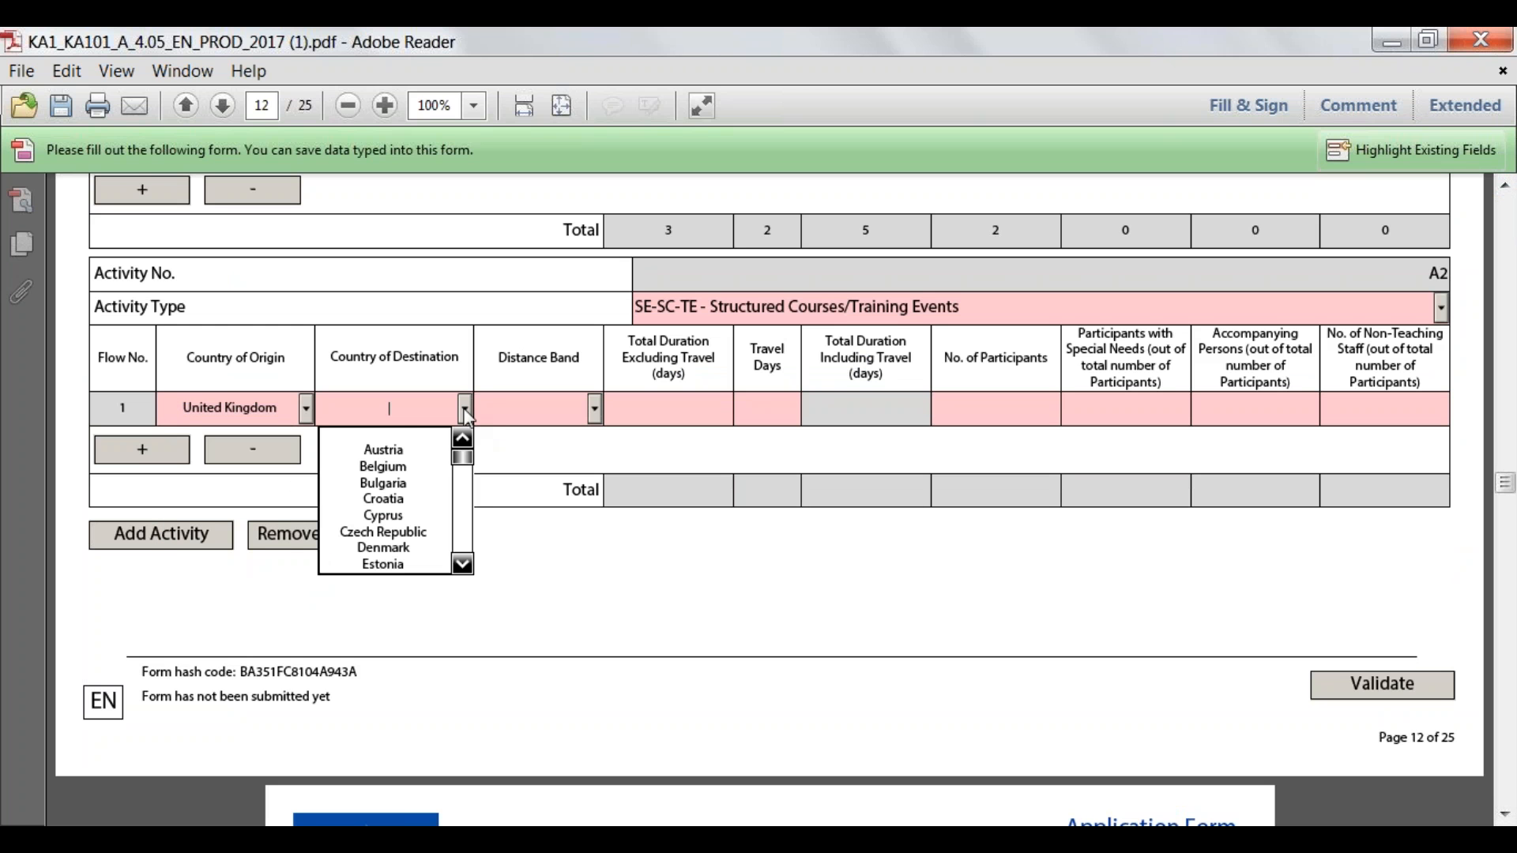
{"action": "scroll", "coordinate": [445, 561], "scroll_direction": "down", "scroll_amount": 2}
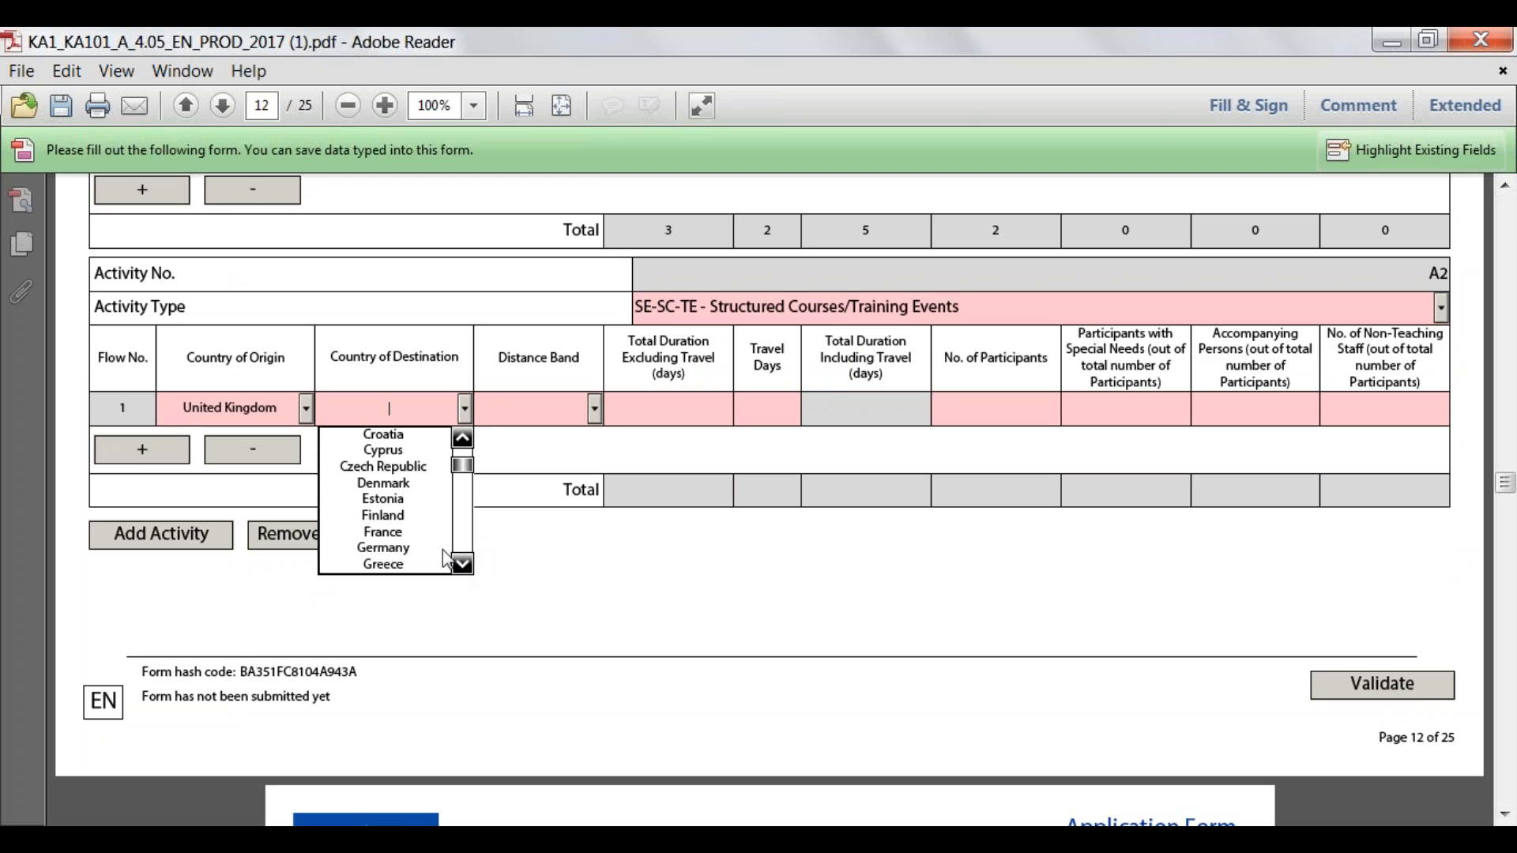
{"action": "left_click", "coordinate": [396, 542]}
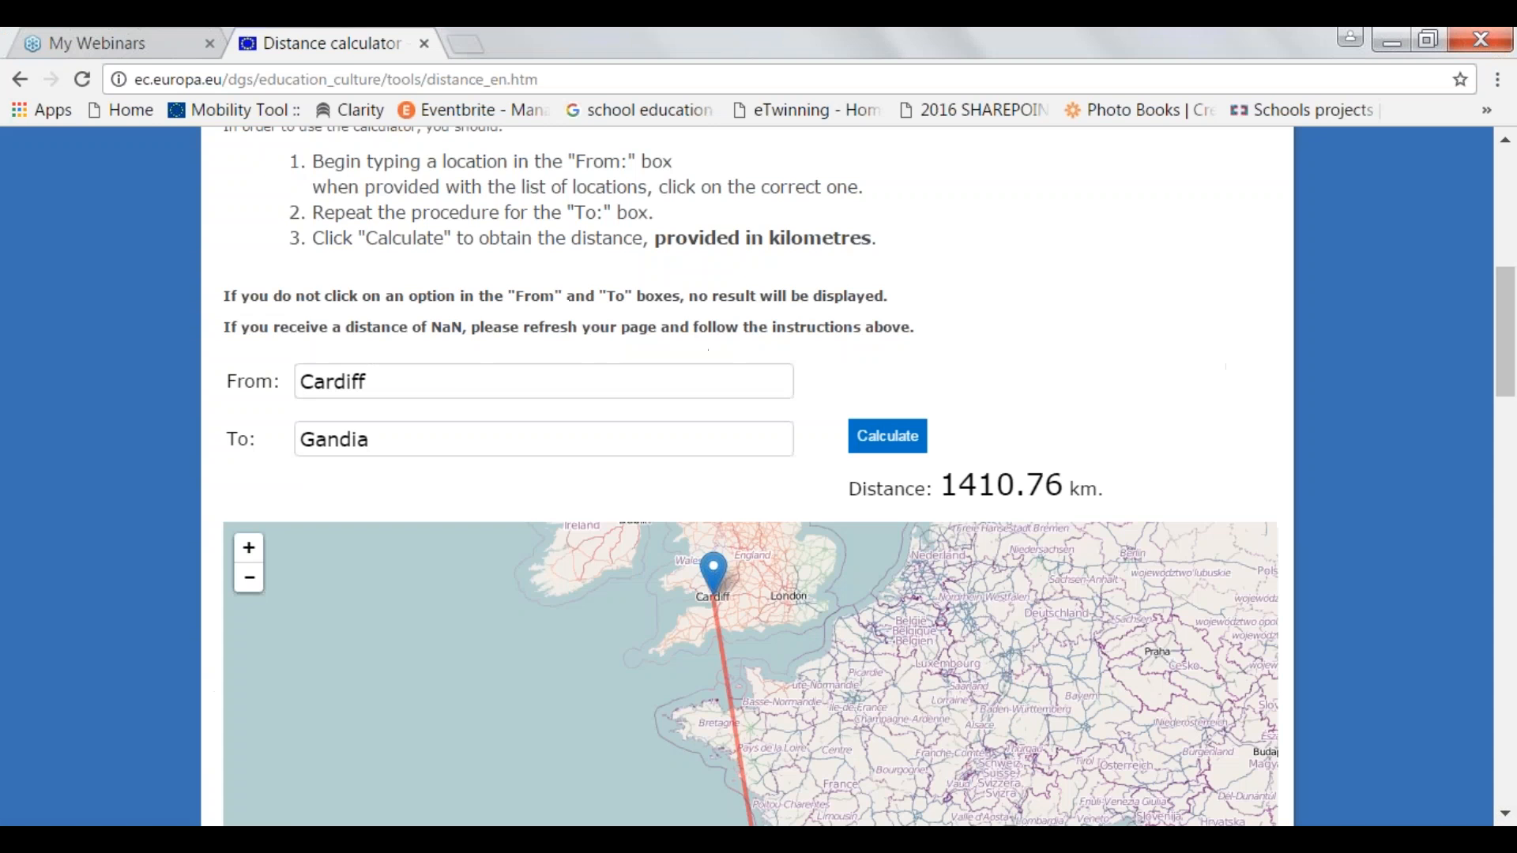
Switch to the distance calculator in the browser and calculate the distance from Cardiff to Paris, Île-de-France, France.
{"action": "left_click", "coordinate": [517, 380]}
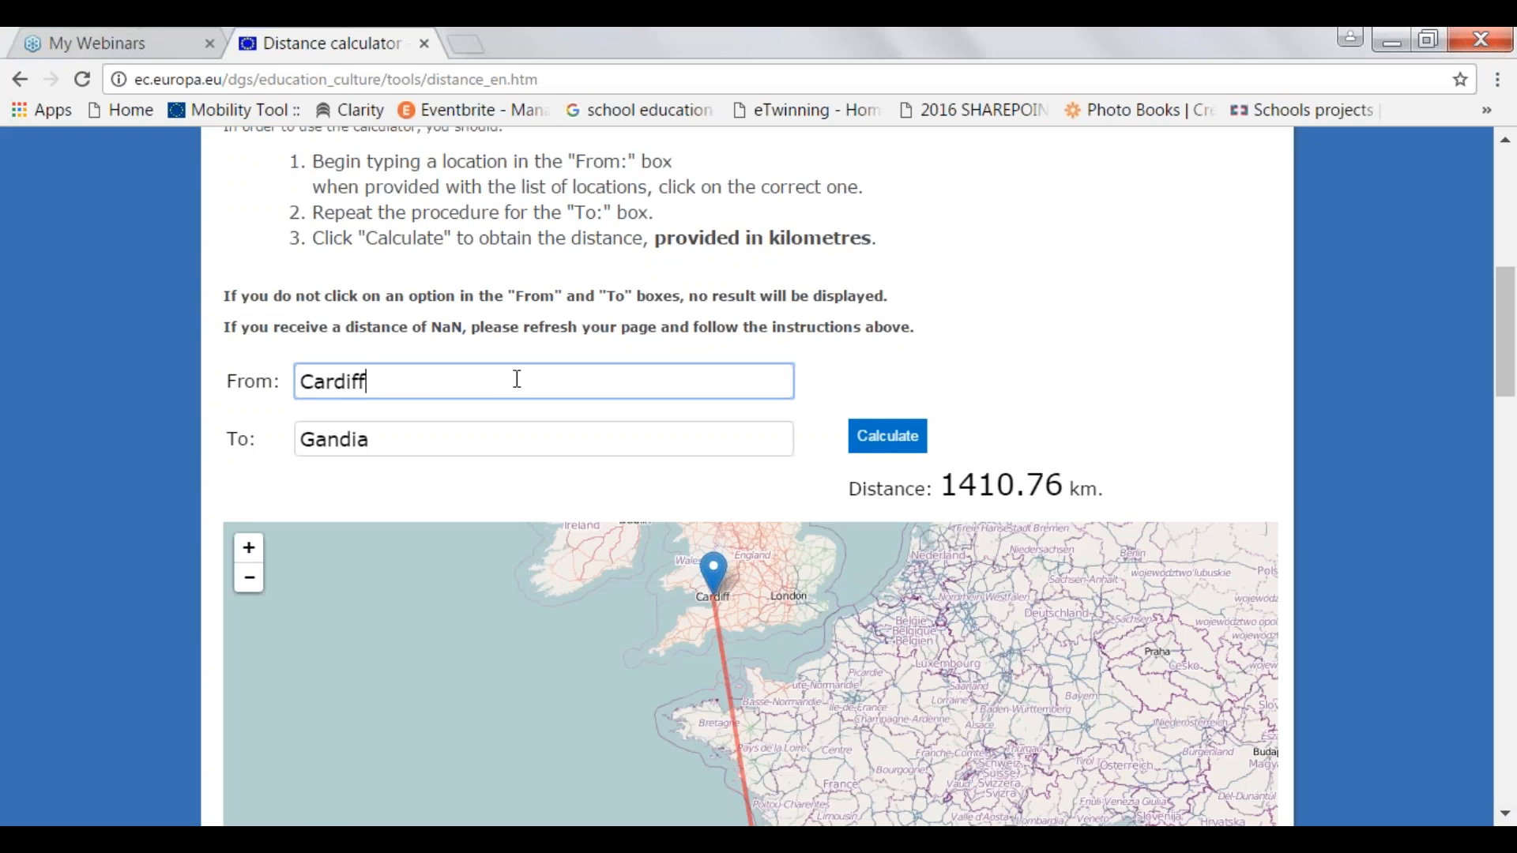
{"action": "left_click", "coordinate": [413, 449]}
{"action": "key", "text": "BackSpace"}
{"action": "key", "text": "BackSpace"}
{"action": "key", "text": "BackSpace"}
{"action": "key", "text": "BackSpace"}
{"action": "key", "text": "BackSpace"}
{"action": "key", "text": "BackSpace"}
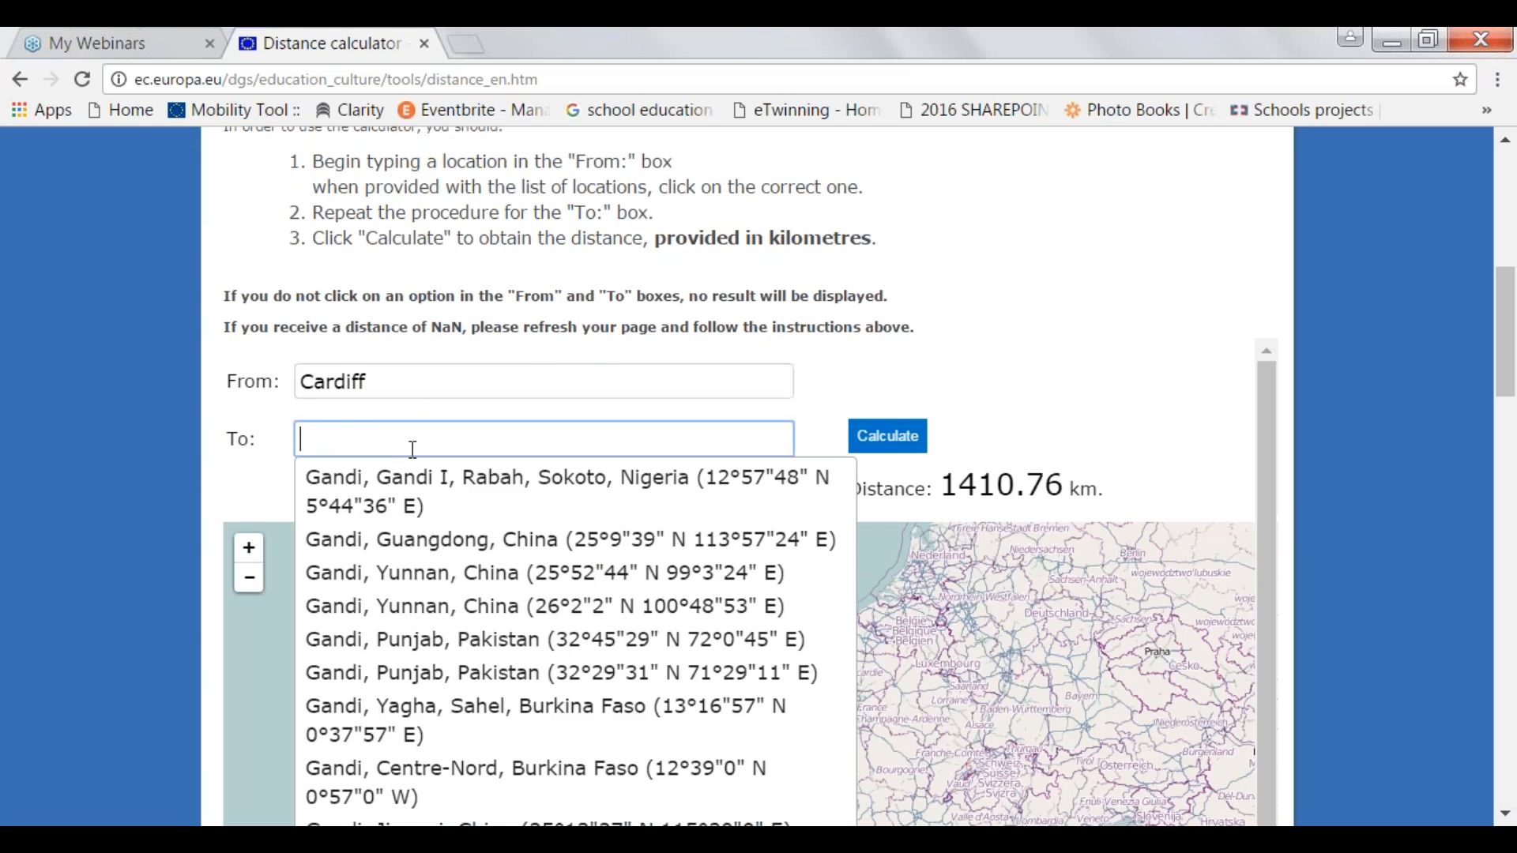
{"action": "type", "text": "paris"}
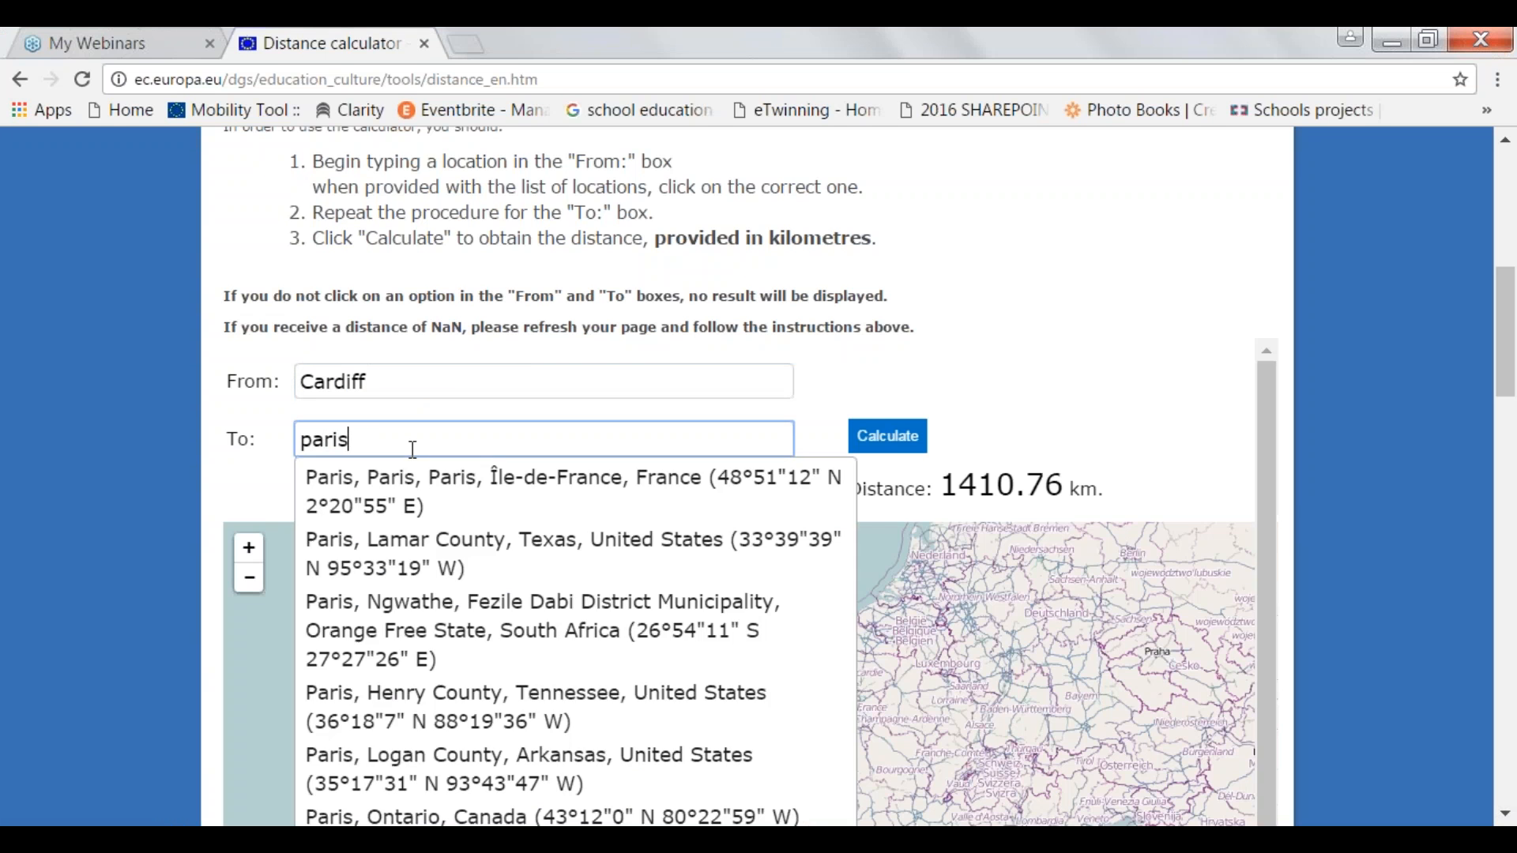
{"action": "left_click", "coordinate": [442, 483]}
{"action": "left_click", "coordinate": [907, 447]}
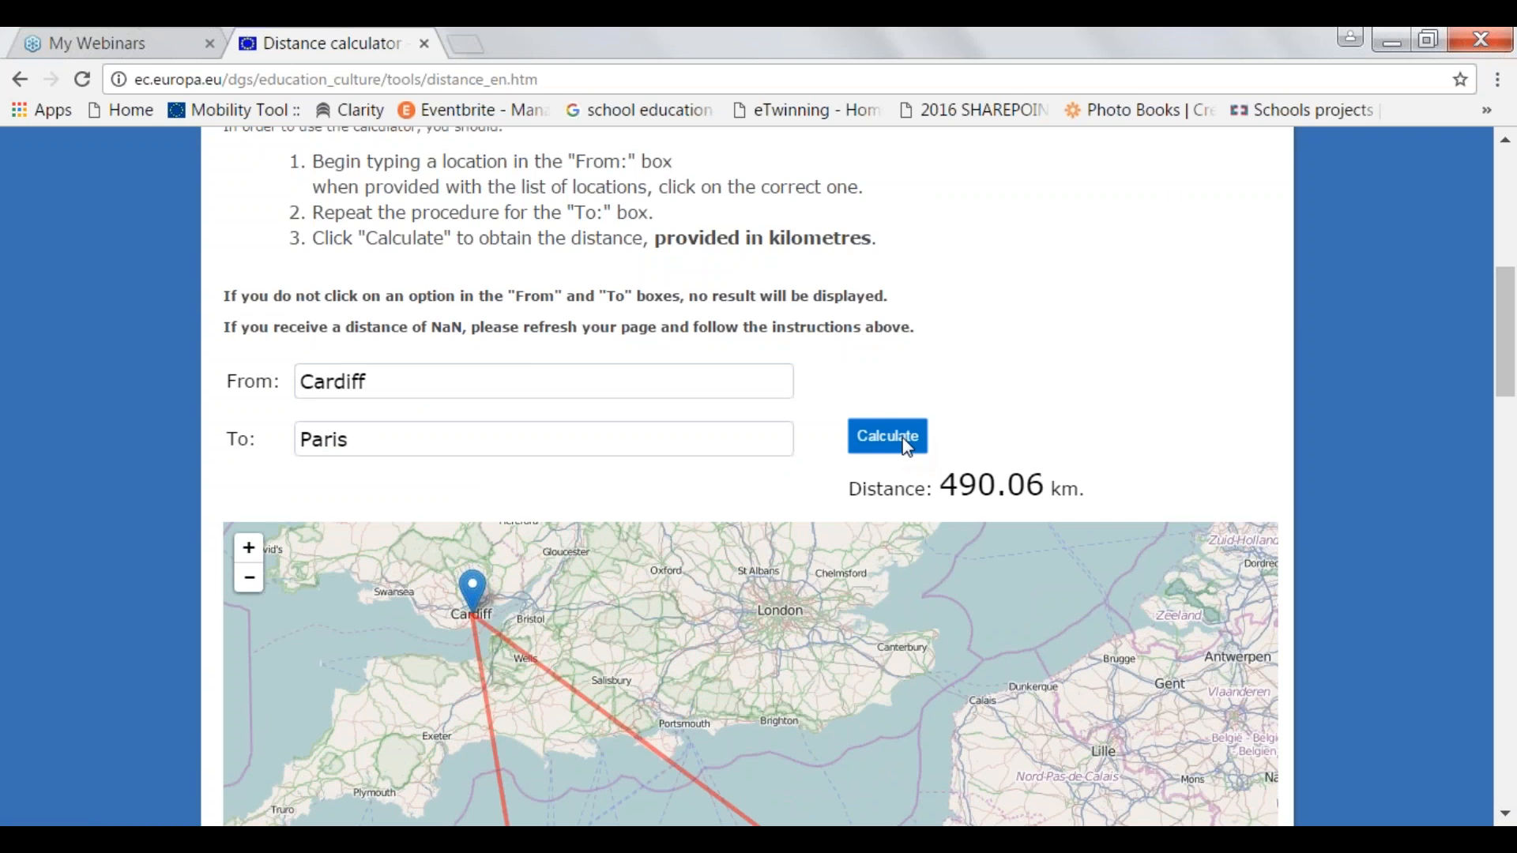
Return to the application form in Adobe Reader and set the distance band of flow 1 in activity A2 to 100 - 499 km.
{"action": "left_click", "coordinate": [483, 839]}
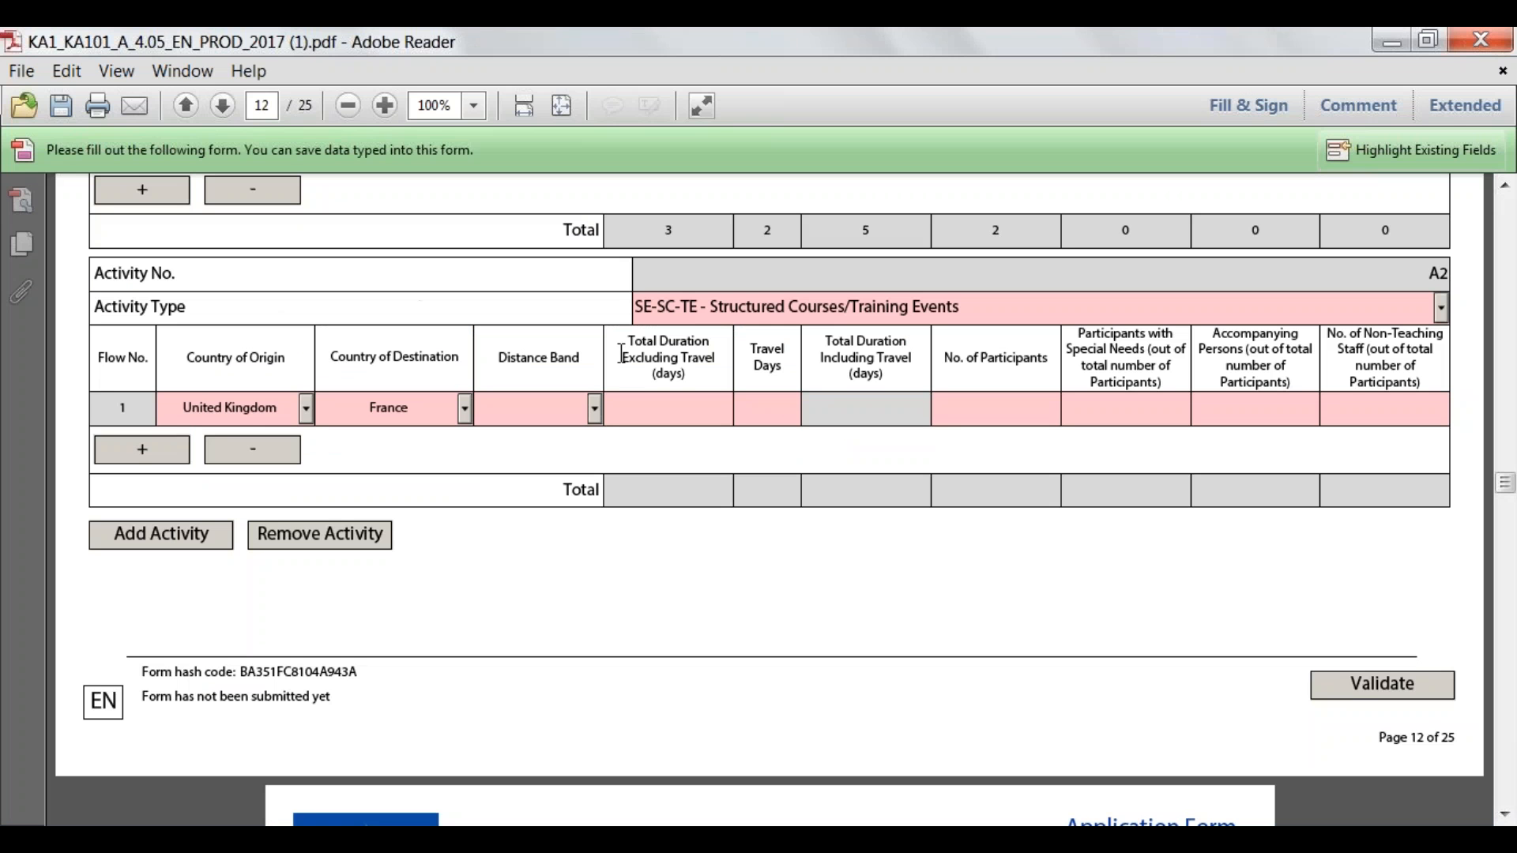
{"action": "left_click", "coordinate": [594, 408]}
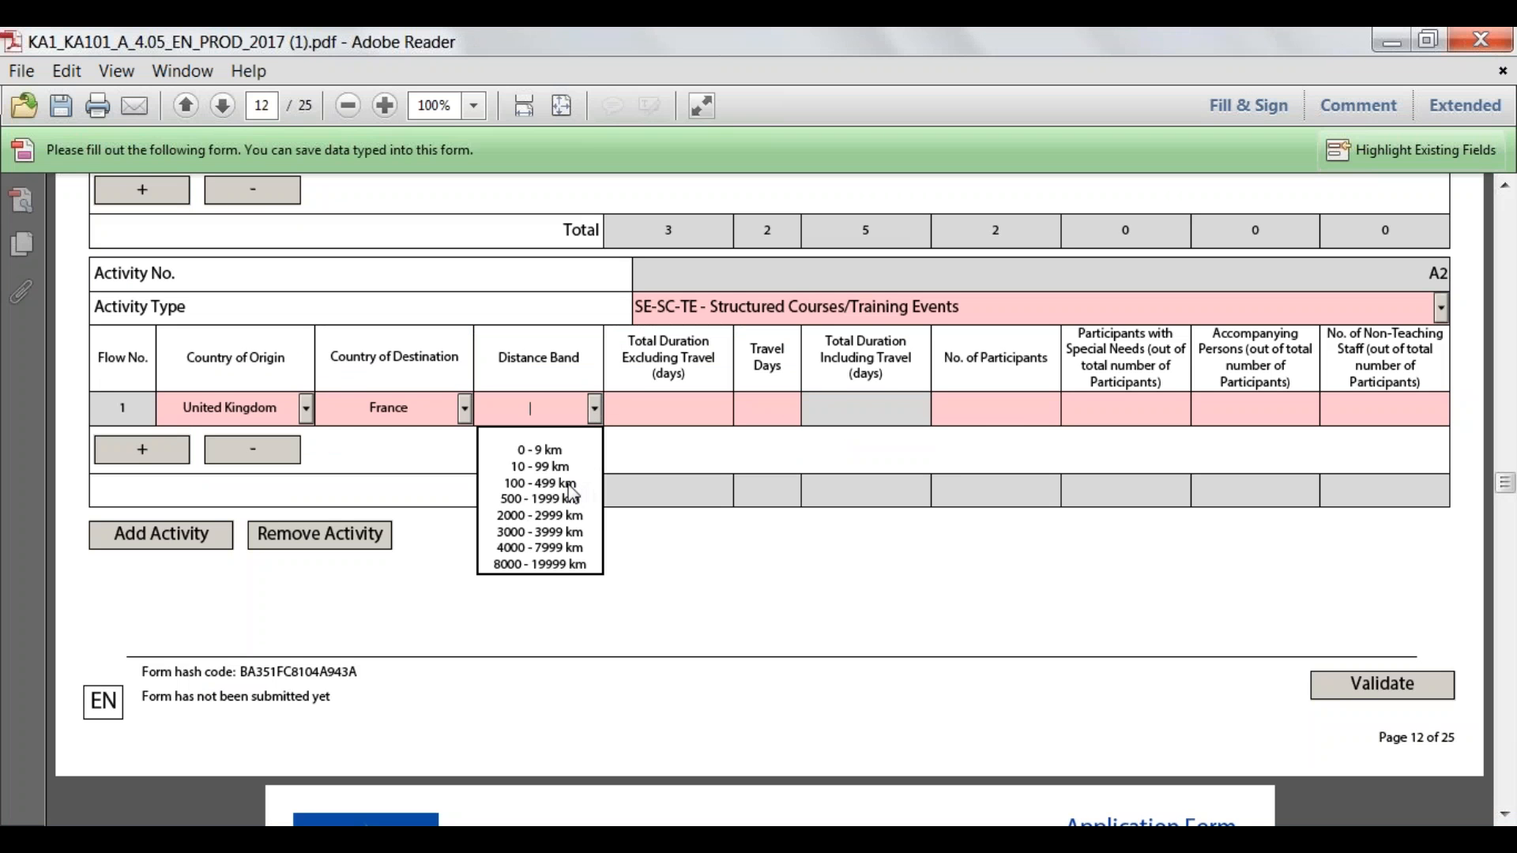
{"action": "left_click", "coordinate": [573, 483]}
{"action": "key", "text": "Tab"}
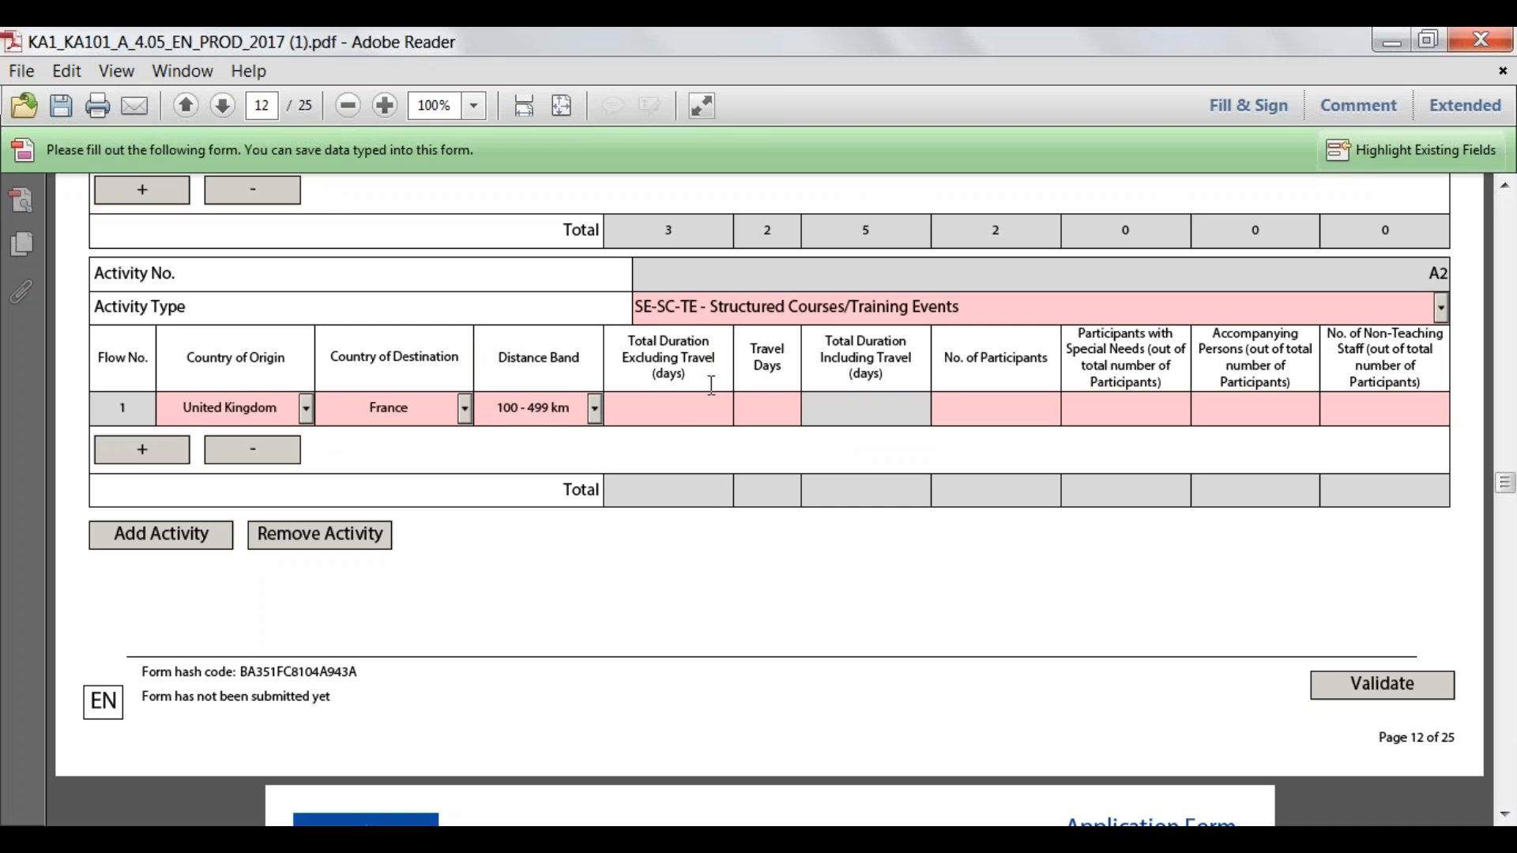
Enter 5 days excluding travel, 2 travel days and 6 participants for flow 1 of activity A2.
{"action": "type", "text": "5"}
{"action": "left_click", "coordinate": [762, 404]}
{"action": "type", "text": "2"}
{"action": "key", "text": "Tab"}
{"action": "type", "text": "6"}
Enter 1 participant with special needs, 0 accompanying persons and 0 non-teaching staff for flow 1 of activity A2.
{"action": "left_click", "coordinate": [1112, 415]}
{"action": "type", "text": "1"}
{"action": "left_click", "coordinate": [1242, 406]}
{"action": "type", "text": "0"}
{"action": "key", "text": "Tab"}
{"action": "type", "text": "0"}
{"action": "key", "text": "Tab"}
In budget section J.1 Travel, set the number of top-ups for "Expensive Domestic Travel Cost" of activity A1 to 4.
{"action": "left_click", "coordinate": [1506, 814]}
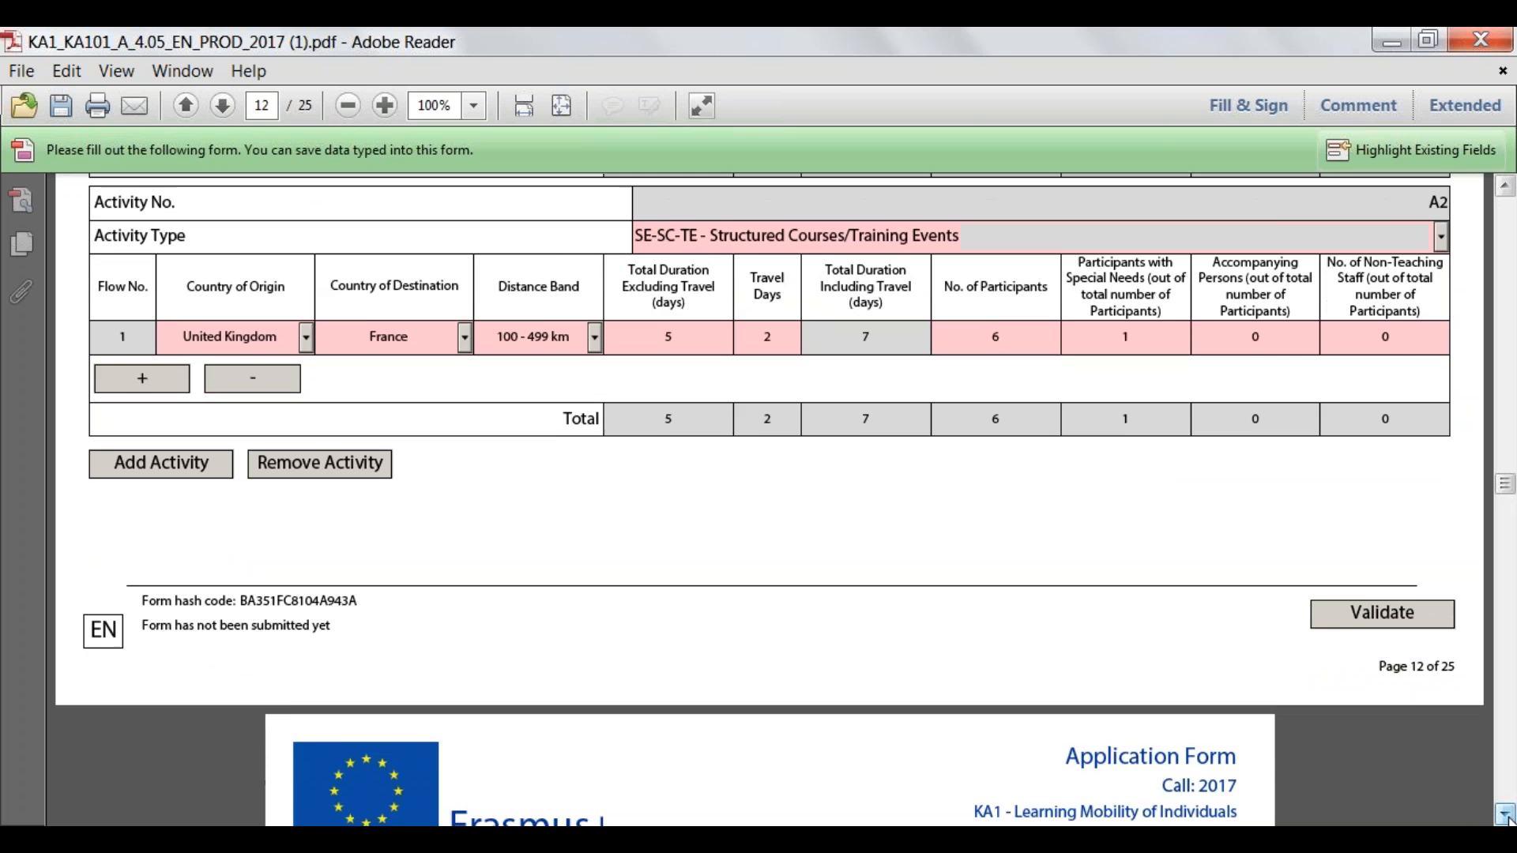
{"action": "left_click_drag", "start_coordinate": [1505, 815], "coordinate": [1505, 815]}
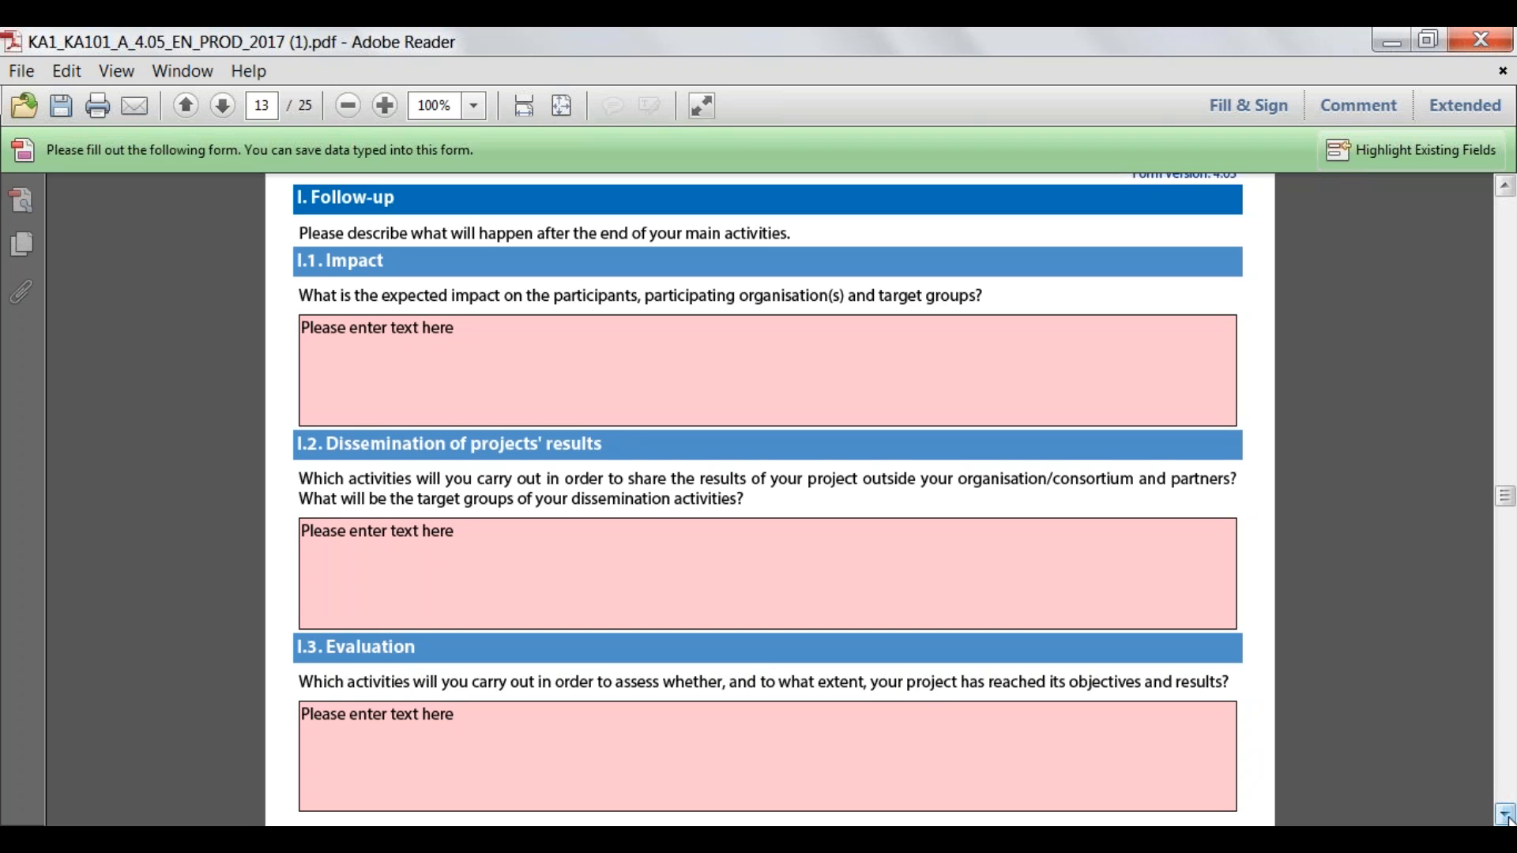
{"action": "scroll", "coordinate": [1505, 815], "scroll_direction": "down", "scroll_amount": 15}
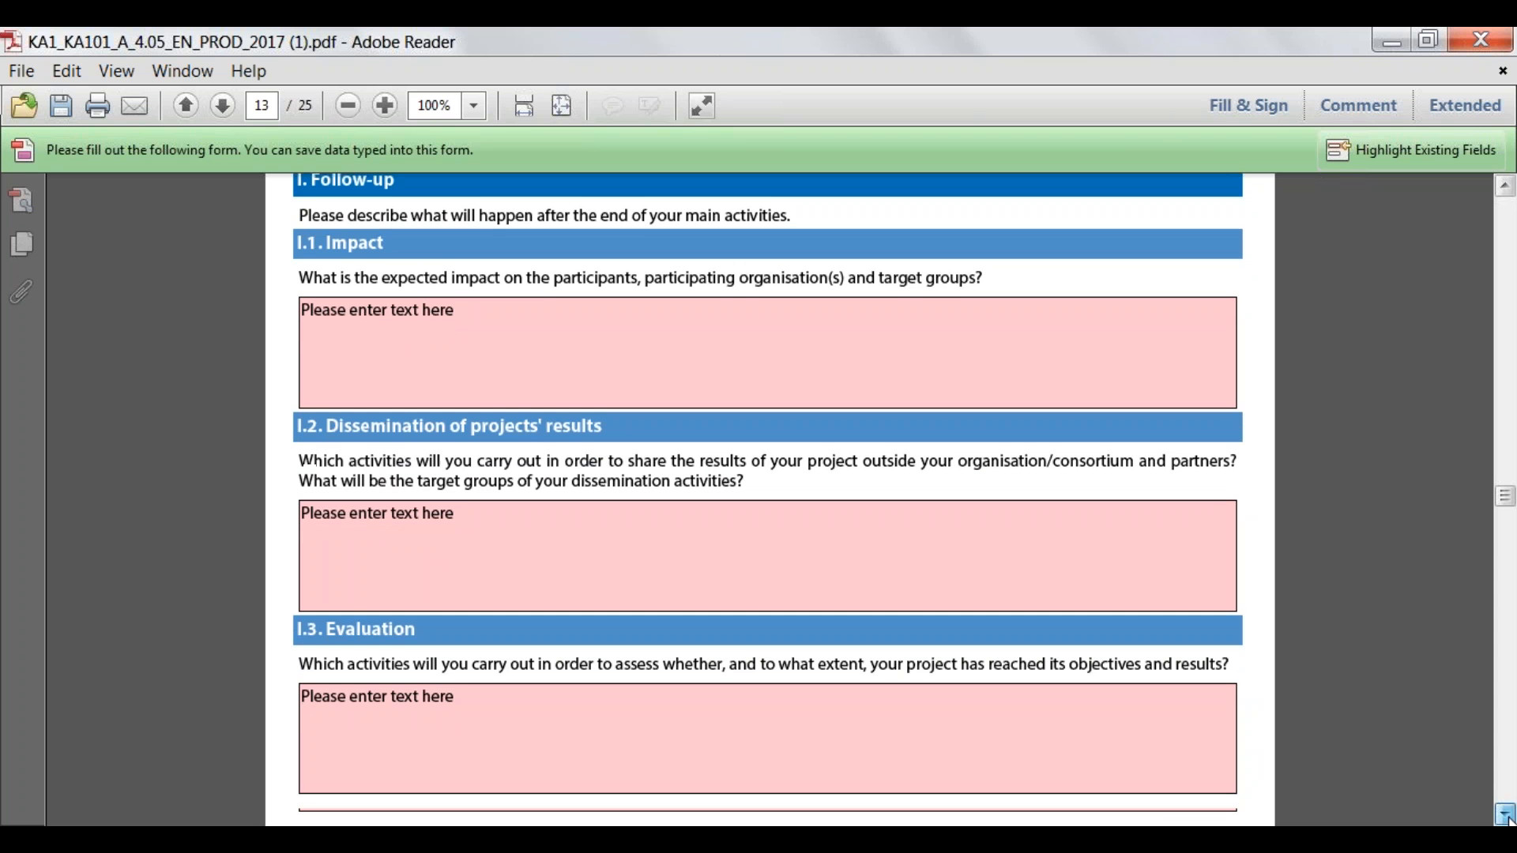
{"action": "scroll", "coordinate": [1505, 814], "scroll_direction": "down", "scroll_amount": 15}
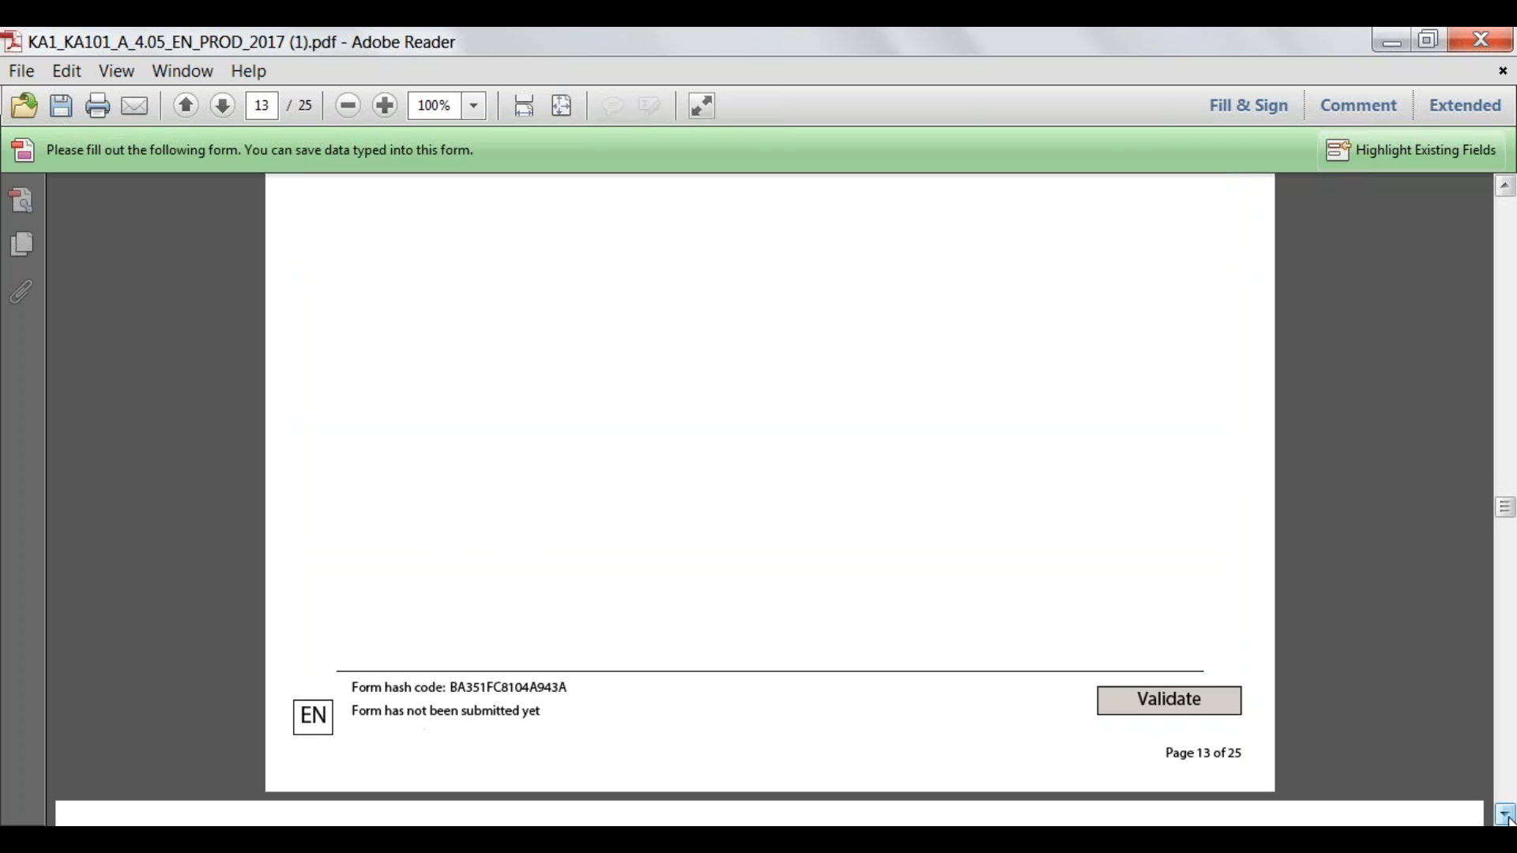
{"action": "scroll", "coordinate": [1505, 814], "scroll_direction": "down", "scroll_amount": 5}
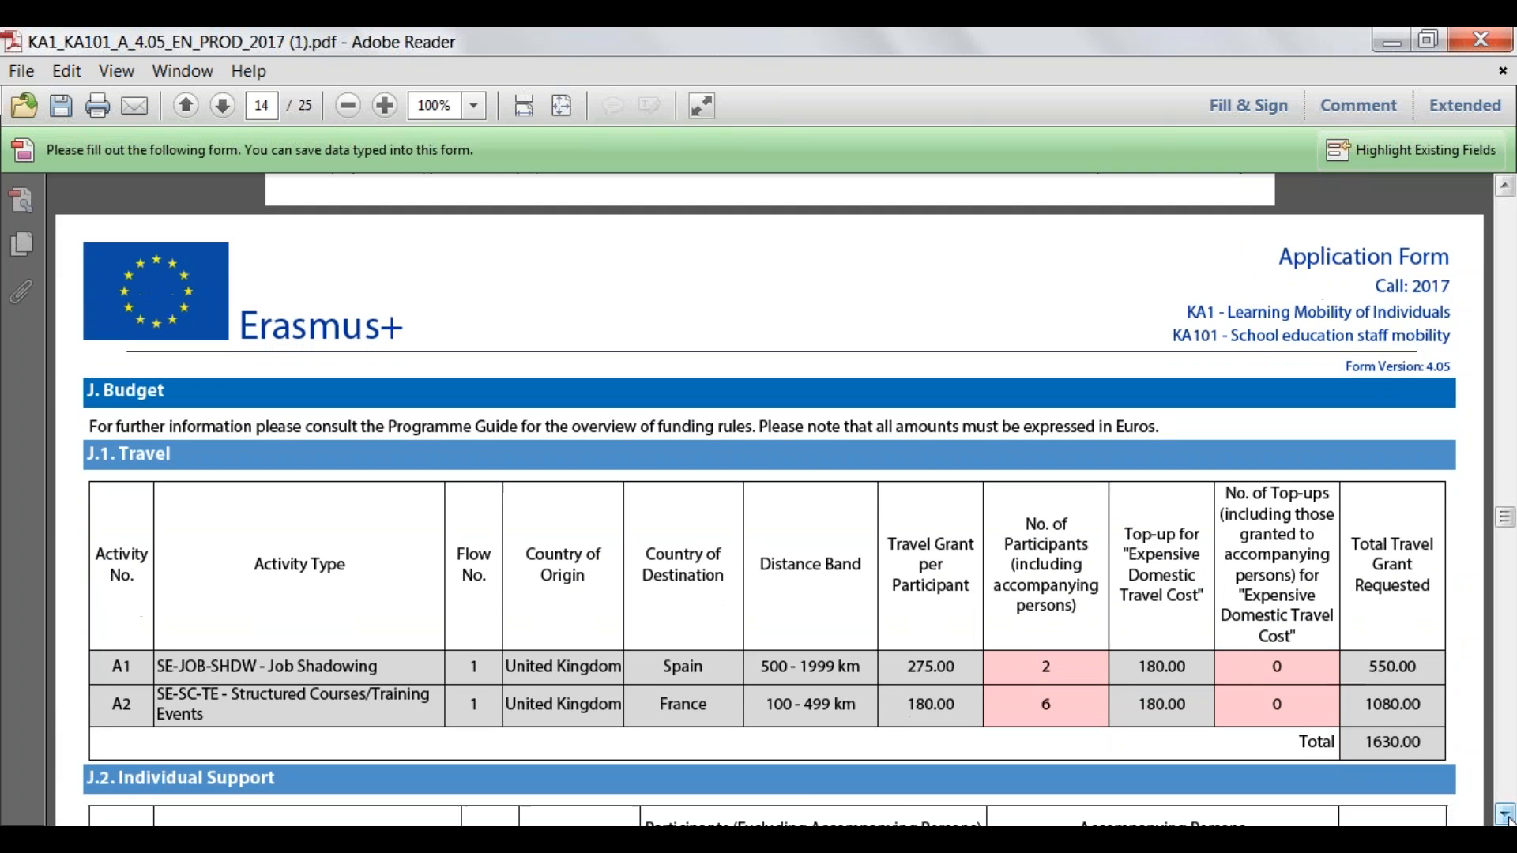
{"action": "scroll", "coordinate": [1505, 814], "scroll_direction": "down", "scroll_amount": 1}
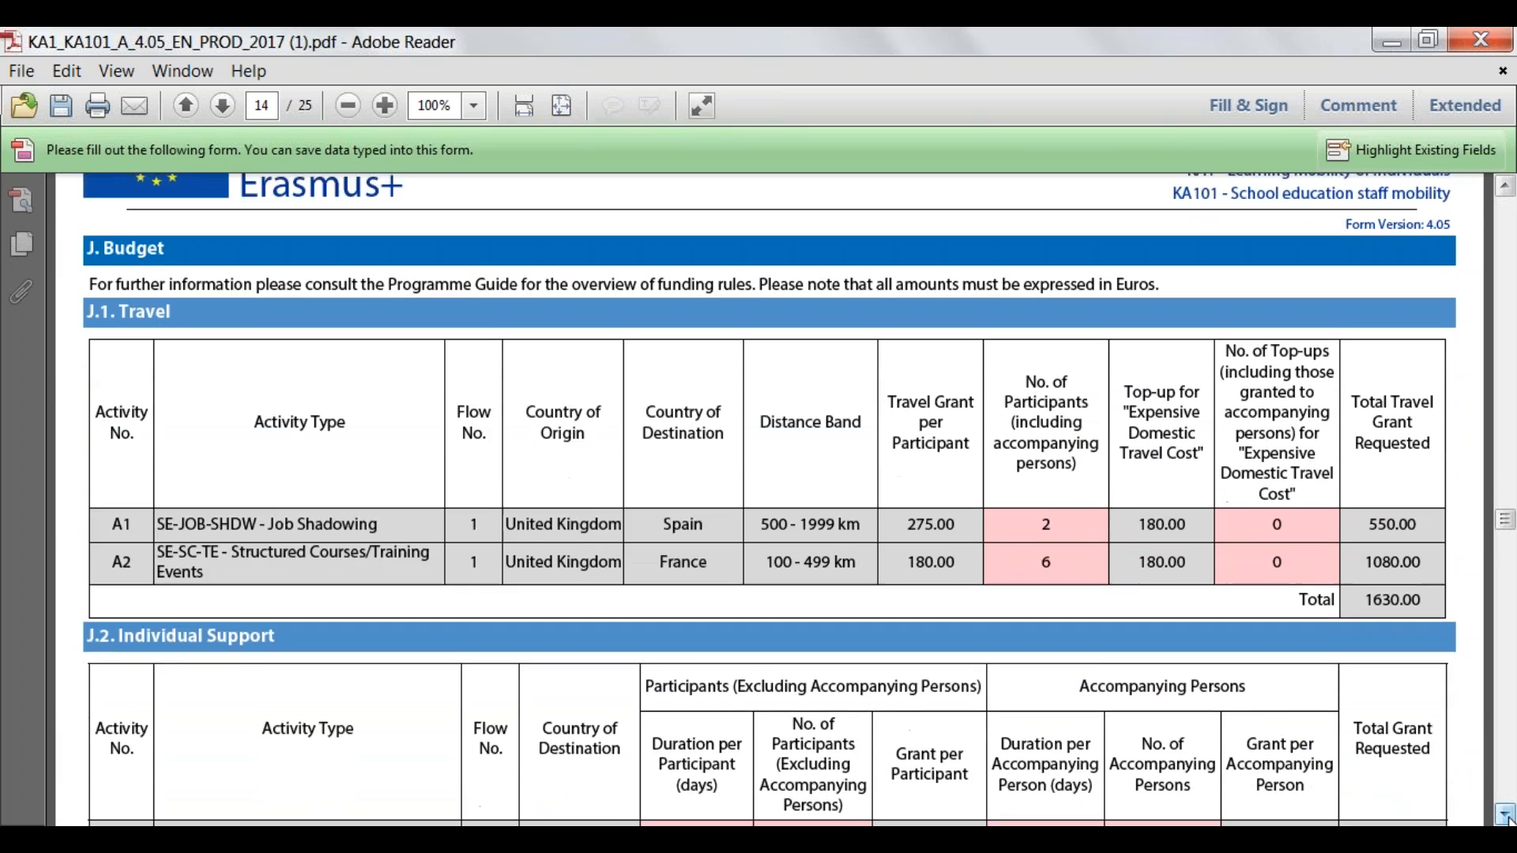
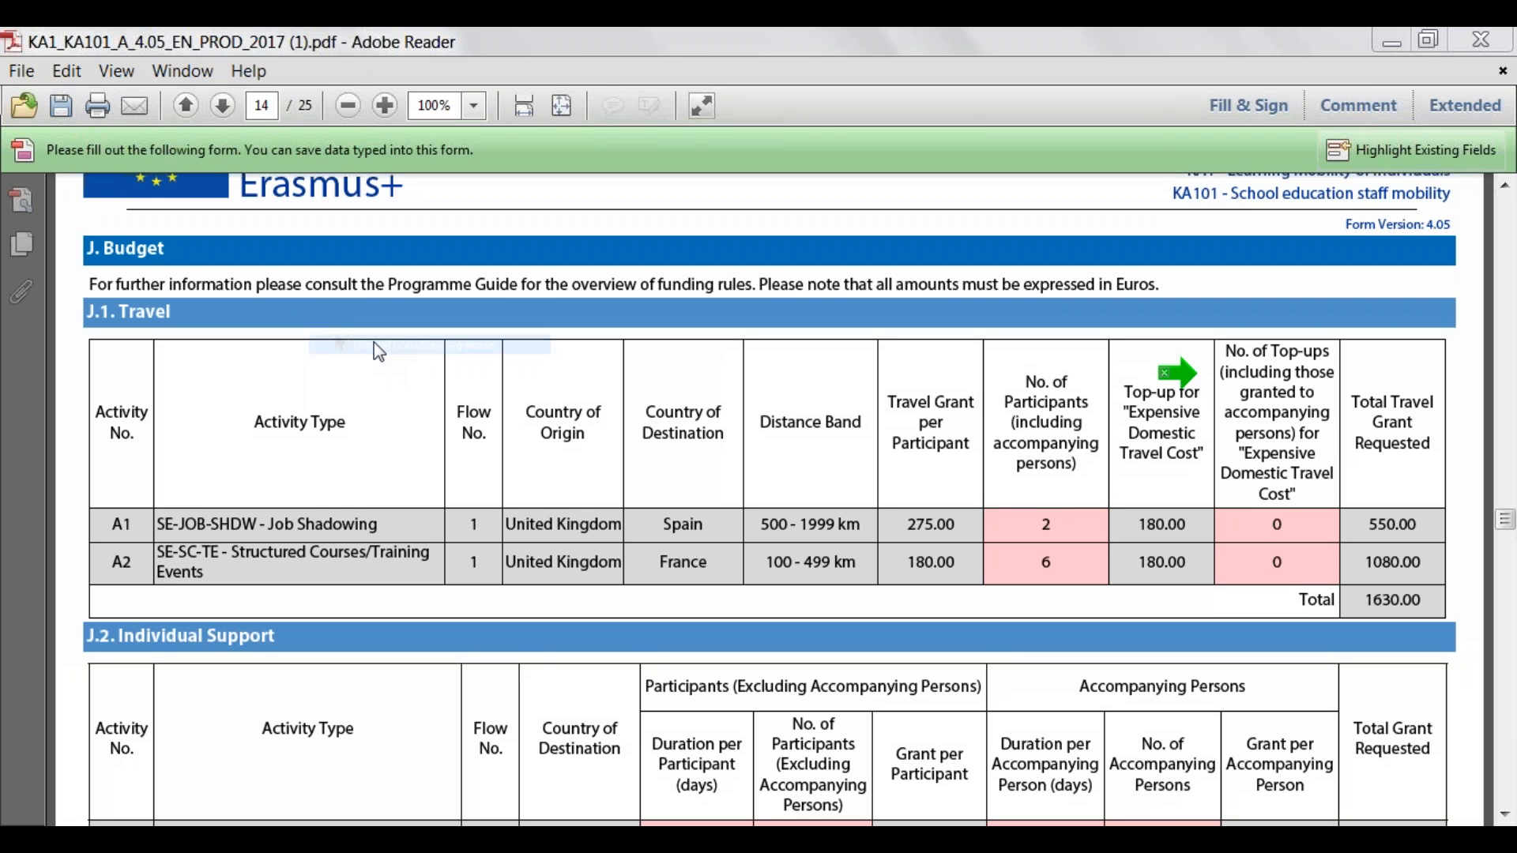
{"action": "left_click", "coordinate": [1261, 532]}
{"action": "key", "text": "BackSpace"}
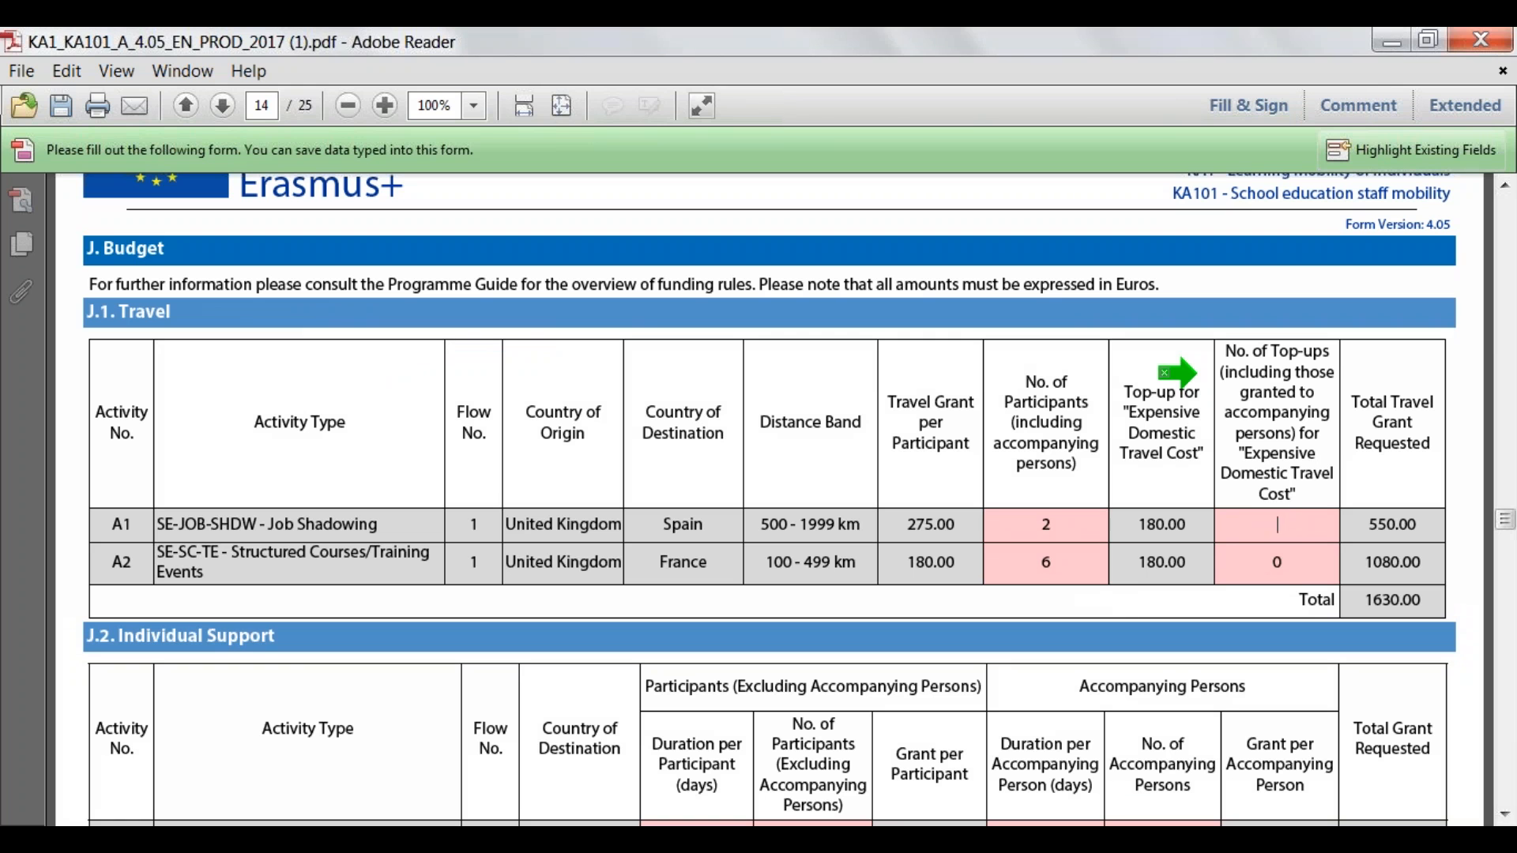
{"action": "type", "text": "1"}
{"action": "key", "text": "BackSpace"}
{"action": "type", "text": "2"}
{"action": "key", "text": "BackSpace"}
{"action": "type", "text": "4"}
{"action": "key", "text": "Return"}
Examine the J.2 Individual Support table, checking the duration per participant for activities A1 and A2.
{"action": "left_click", "coordinate": [1505, 815]}
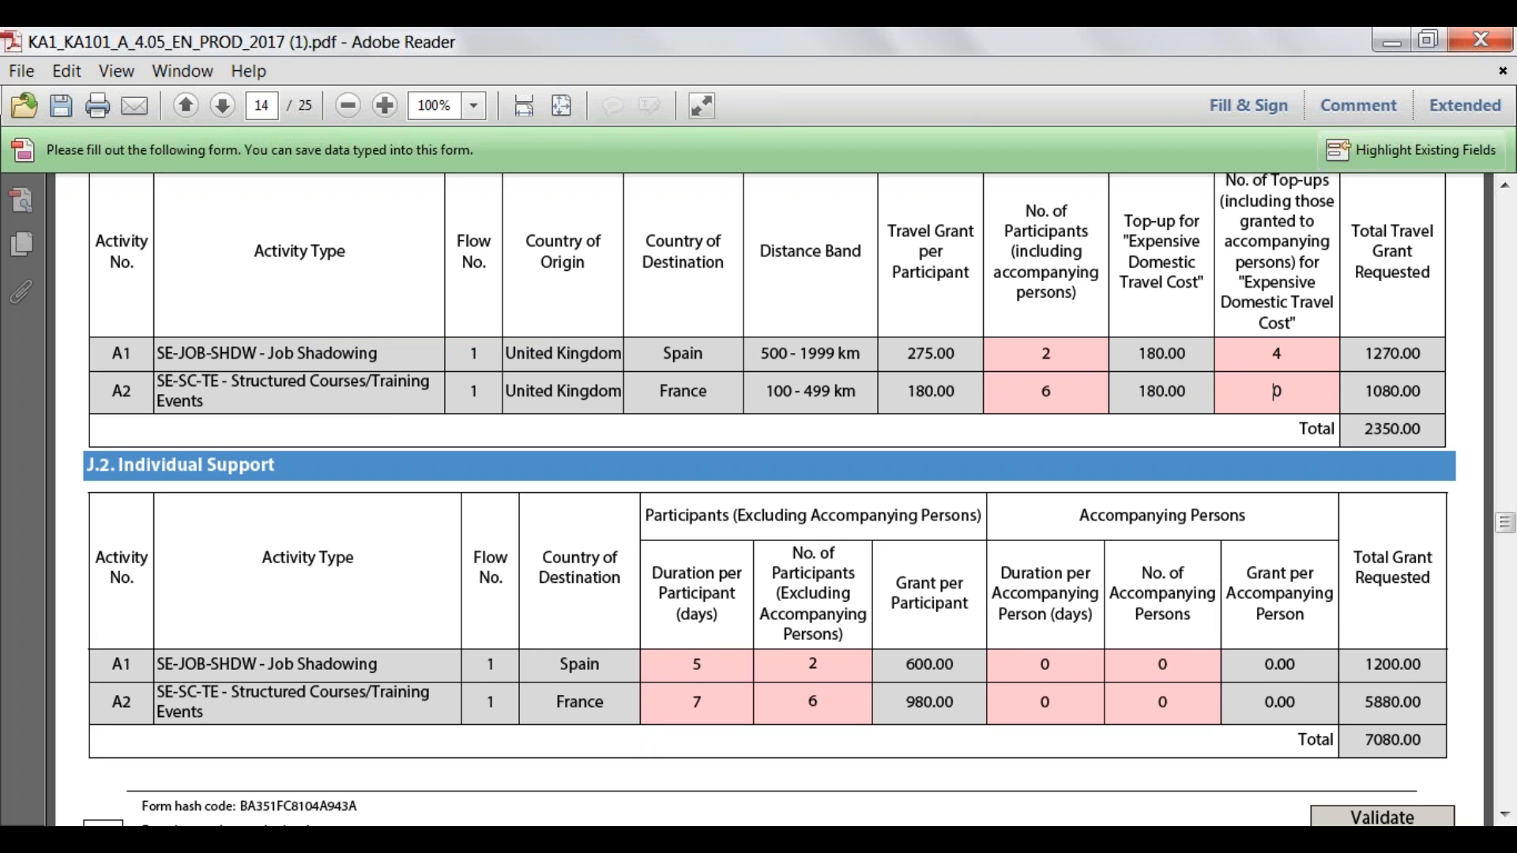
{"action": "left_click", "coordinate": [1504, 817]}
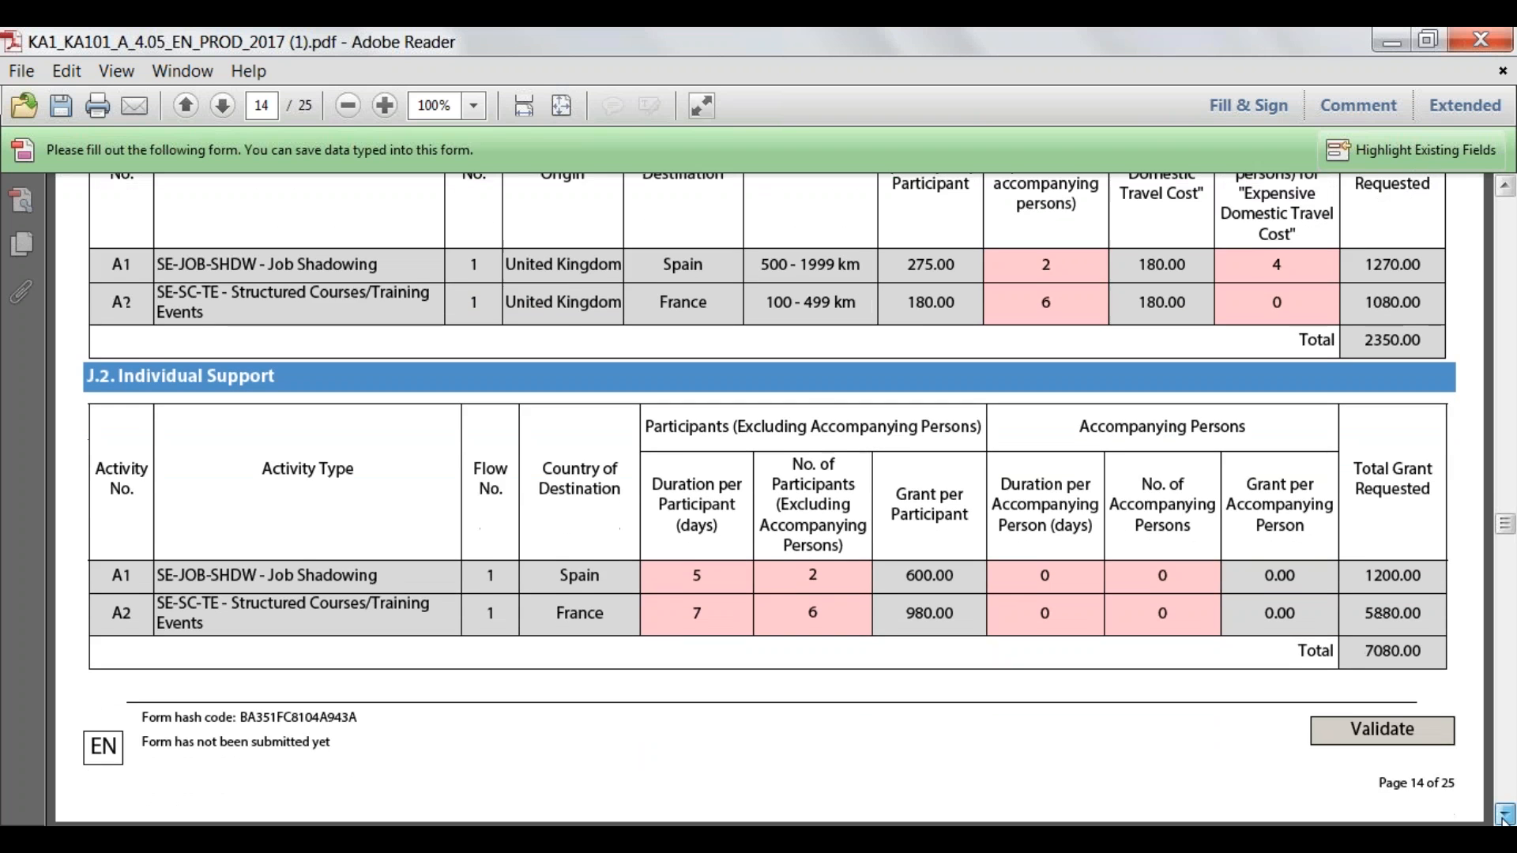
{"action": "left_click", "coordinate": [1503, 818]}
{"action": "left_click", "coordinate": [1503, 817]}
{"action": "left_click", "coordinate": [1504, 817]}
{"action": "left_click", "coordinate": [1503, 817]}
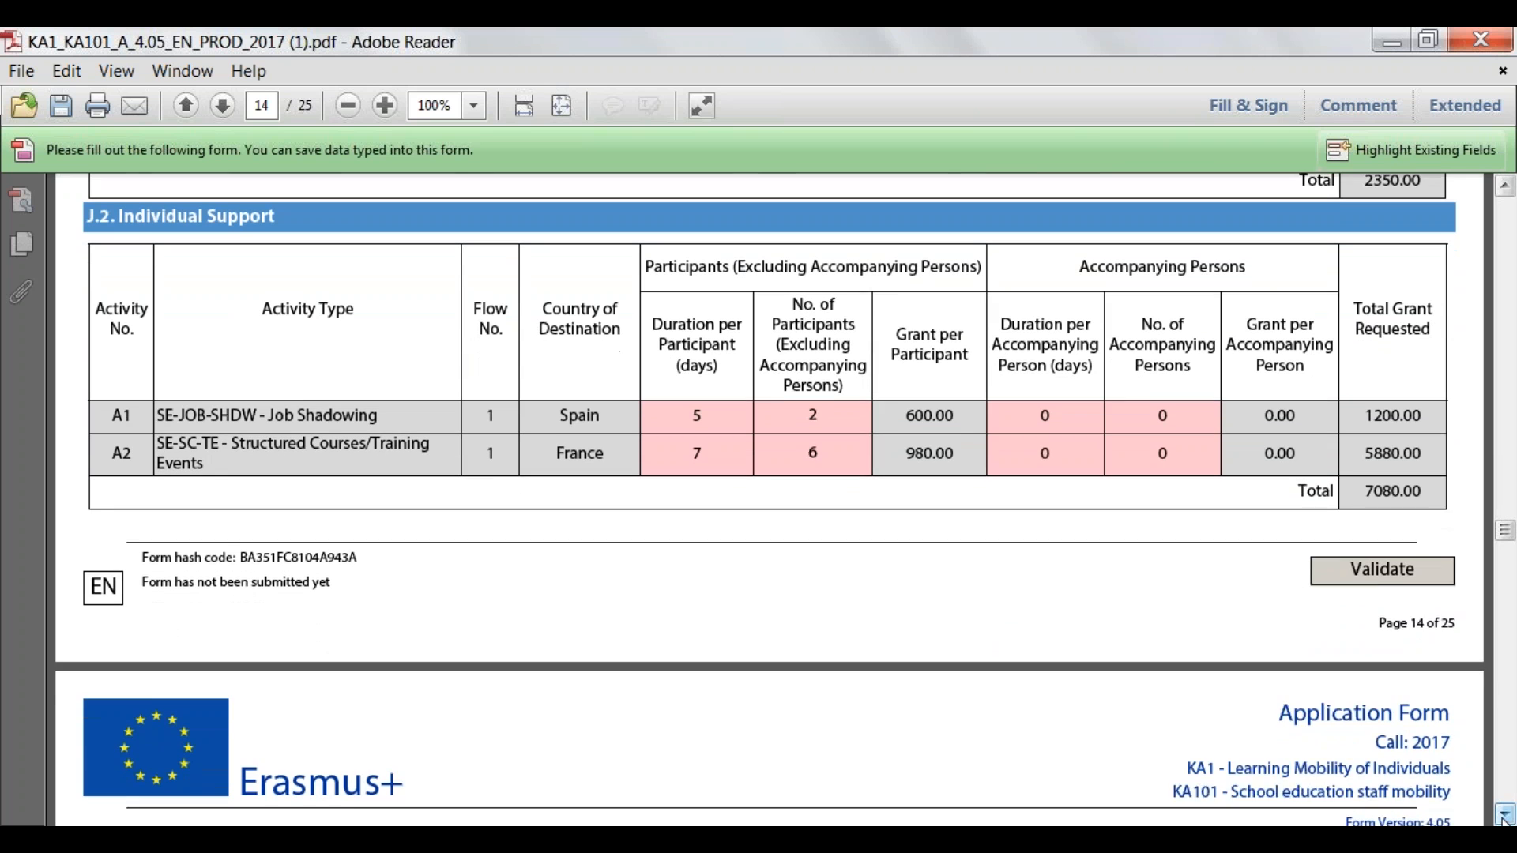
{"action": "left_click", "coordinate": [1504, 817]}
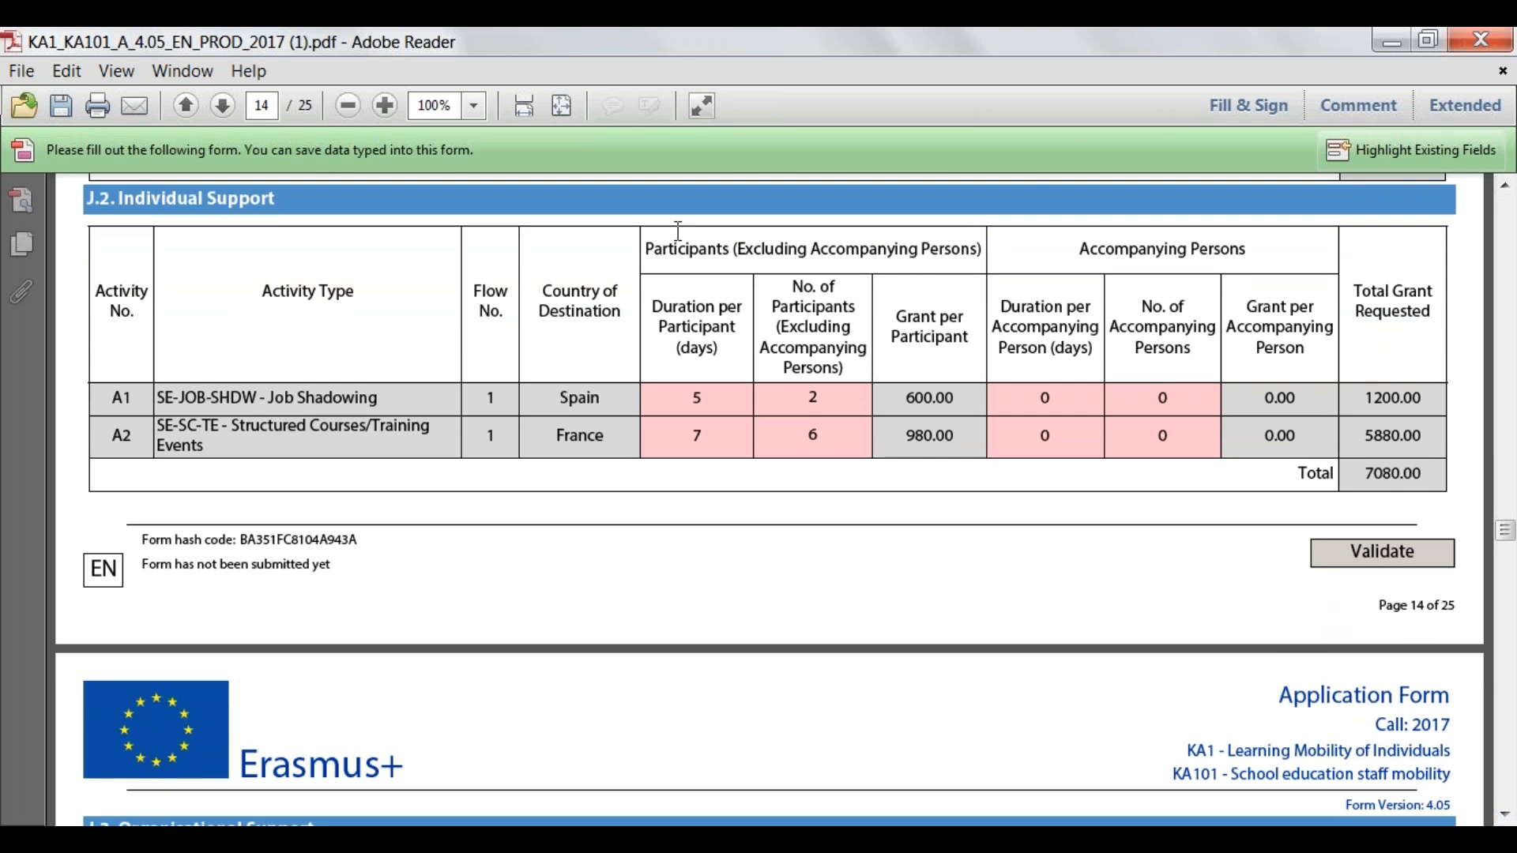
{"action": "left_click", "coordinate": [215, 37]}
{"action": "left_click", "coordinate": [707, 403]}
{"action": "left_click", "coordinate": [714, 452]}
{"action": "left_click", "coordinate": [729, 395]}
{"action": "left_click", "coordinate": [723, 435]}
Examine the number of participants and the total grant requested in section J.3 Organisational Support.
{"action": "left_click", "coordinate": [1505, 814]}
{"action": "left_click", "coordinate": [1505, 815]}
{"action": "left_click_drag", "start_coordinate": [1506, 814], "coordinate": [1506, 815]}
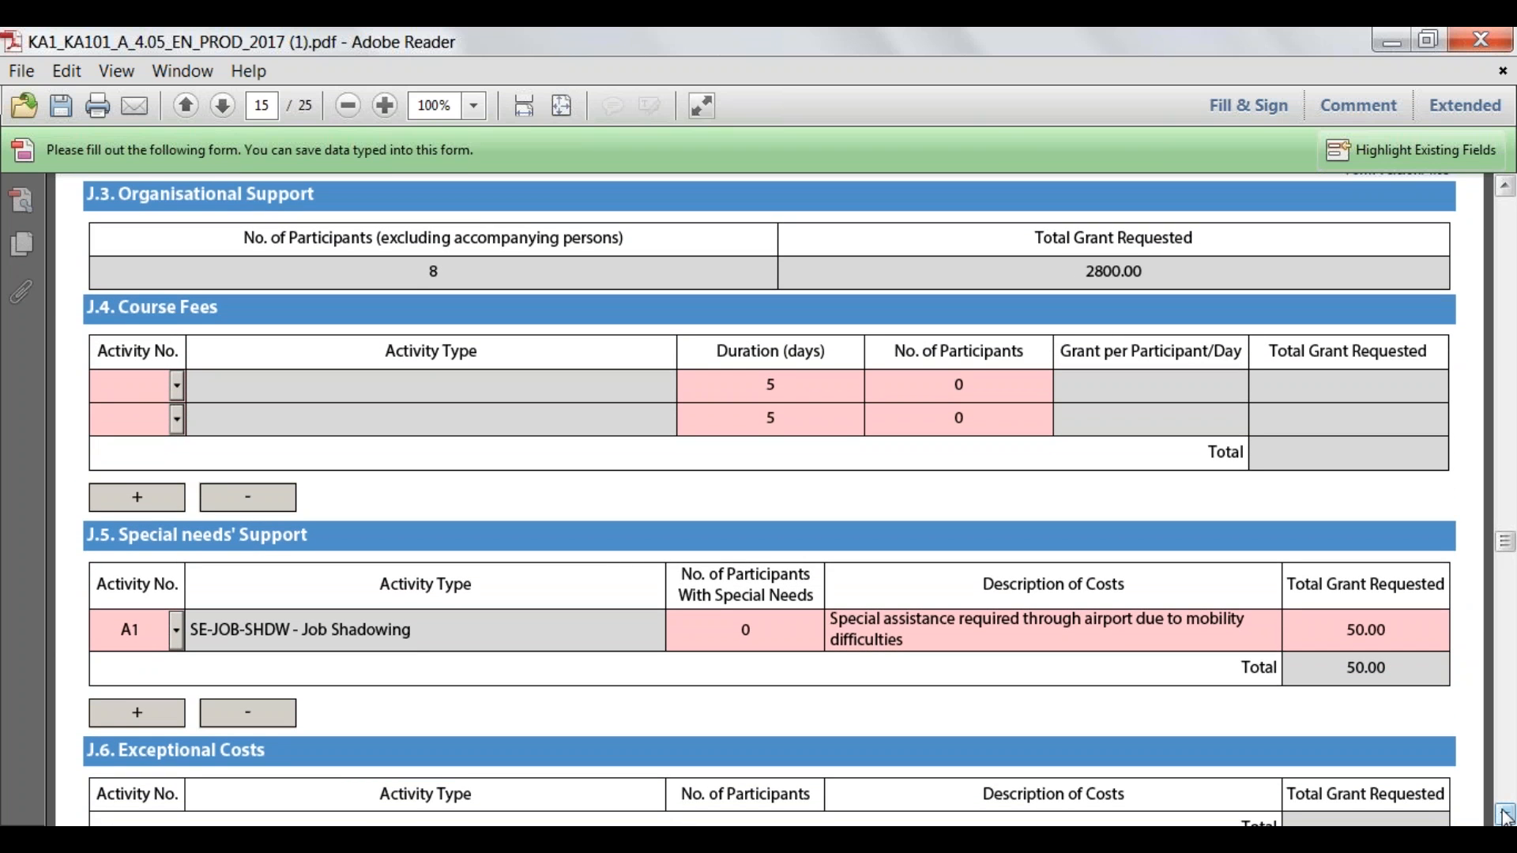
{"action": "left_click", "coordinate": [1090, 263]}
{"action": "left_click", "coordinate": [438, 272]}
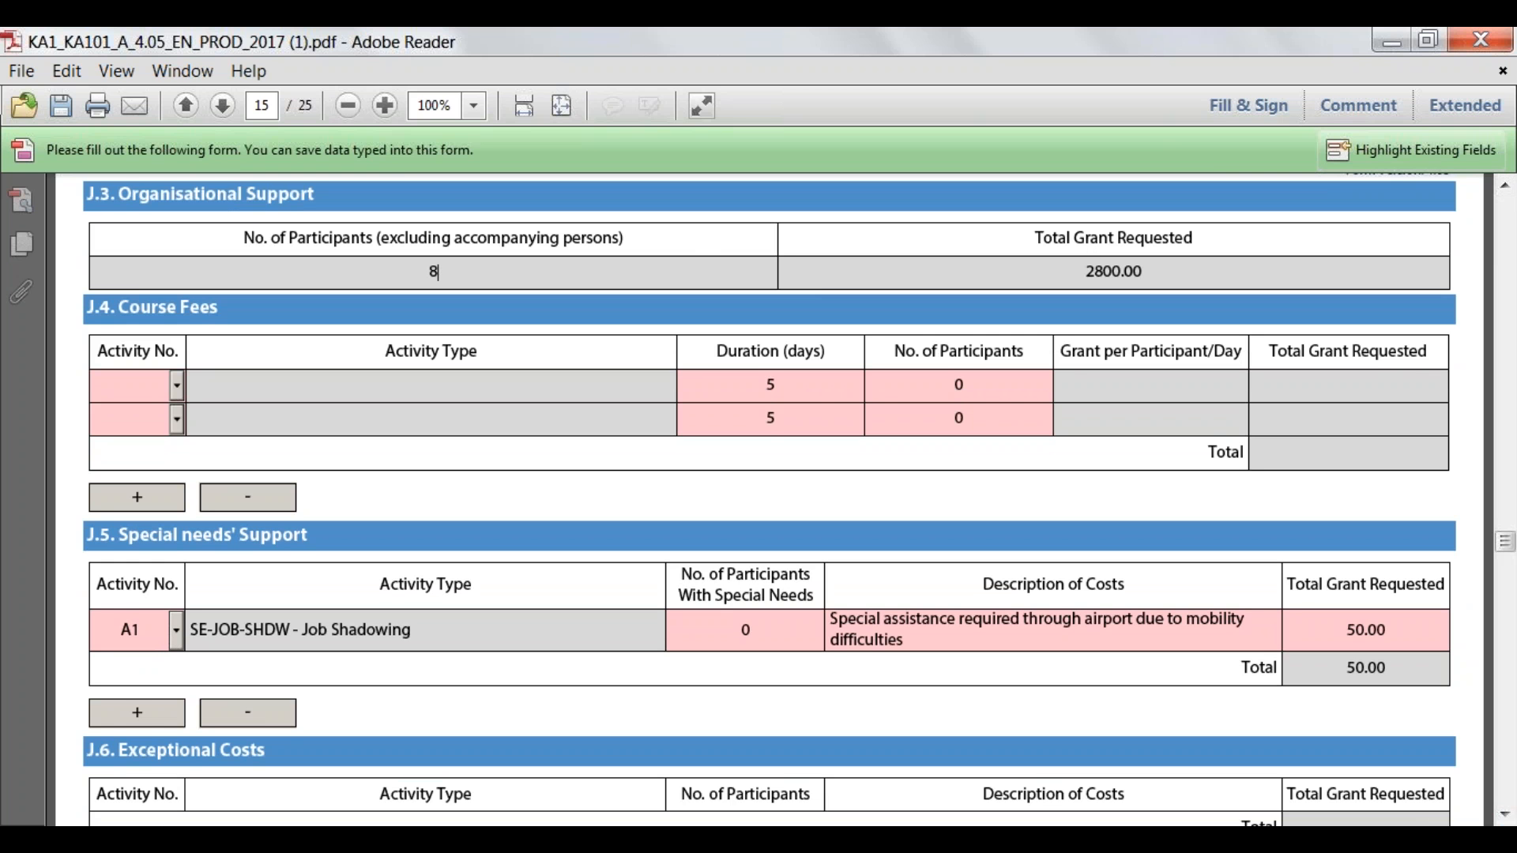
Remove the surplus second row from the J.4 Course Fees table.
{"action": "left_click", "coordinate": [1505, 815]}
{"action": "left_click", "coordinate": [1505, 815]}
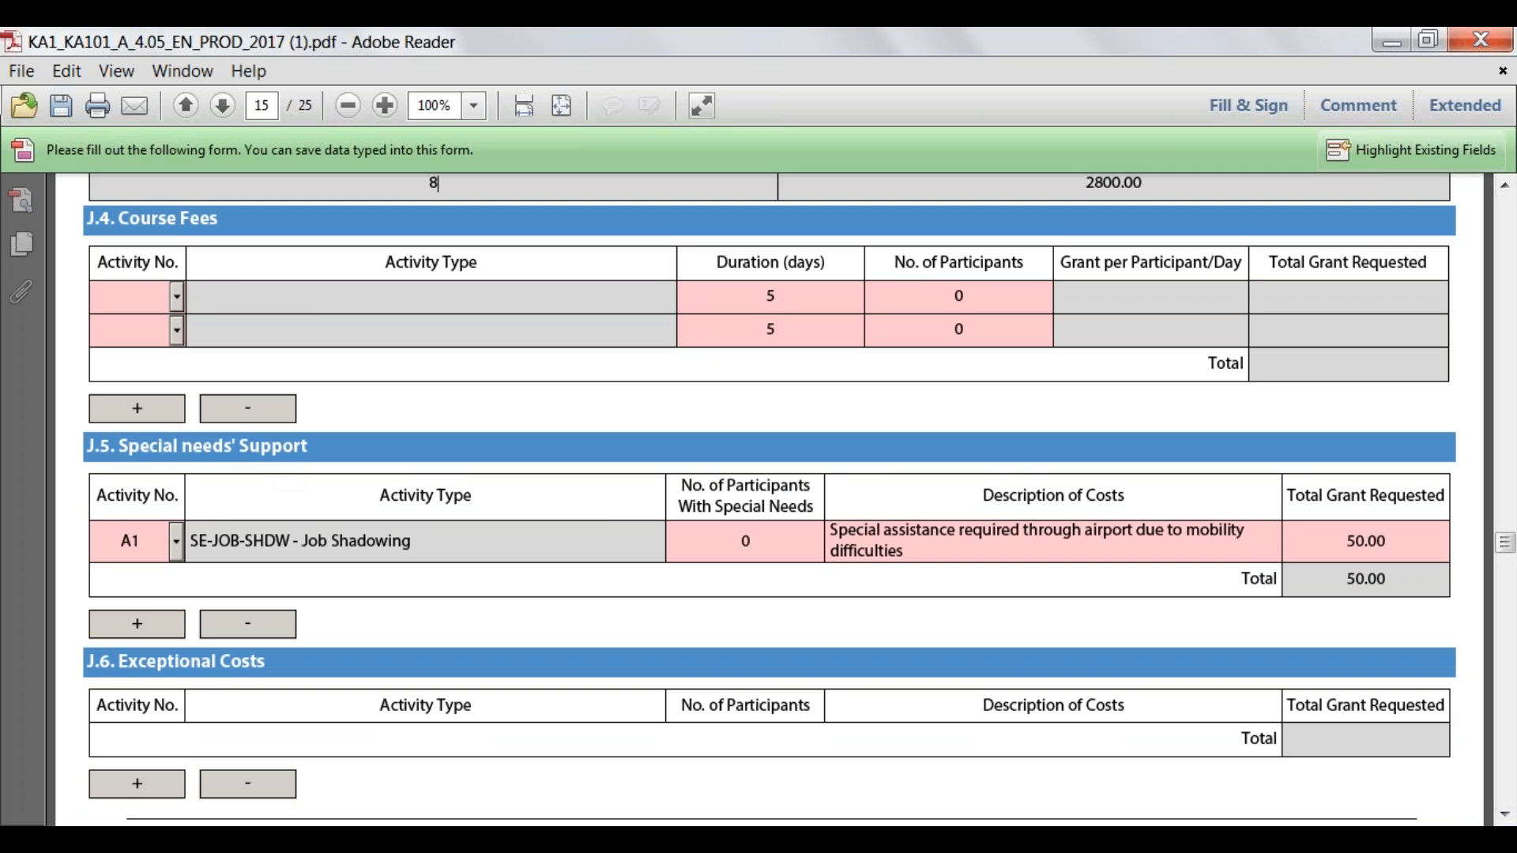
{"action": "left_click", "coordinate": [177, 297]}
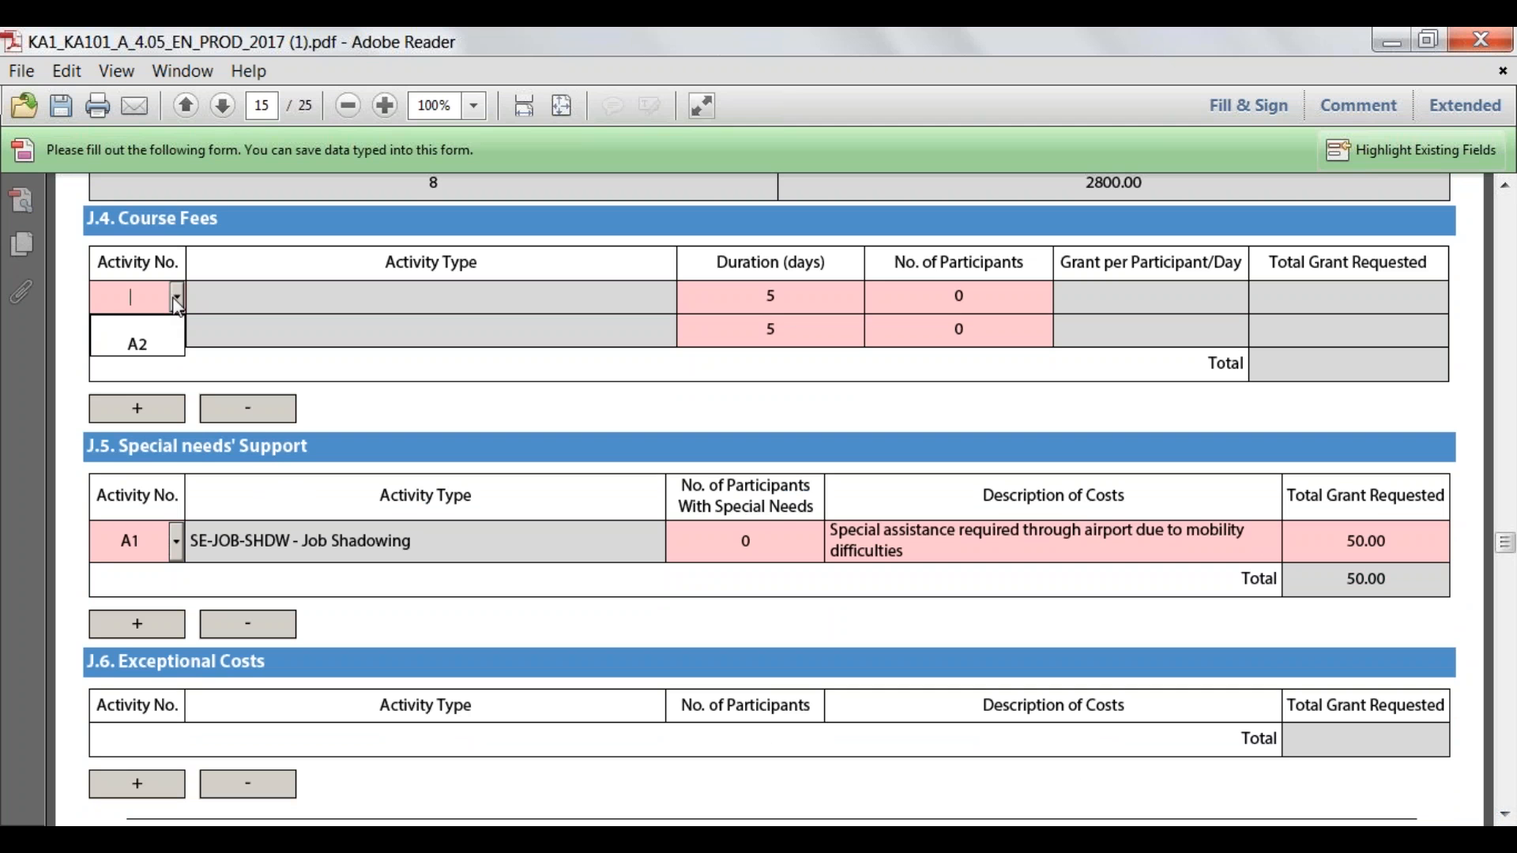
{"action": "left_click", "coordinate": [151, 334]}
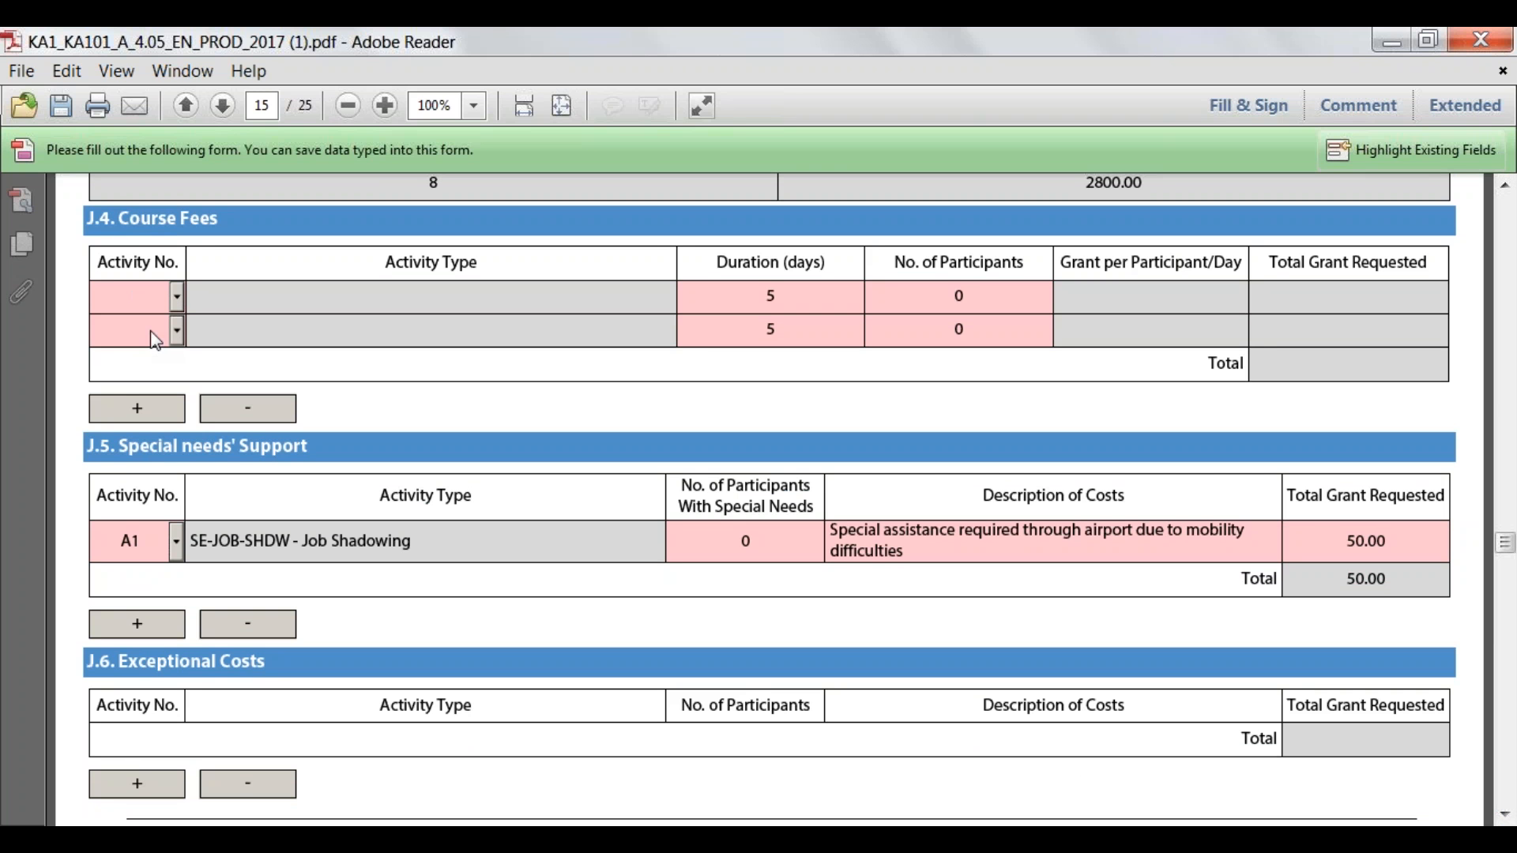
{"action": "left_click", "coordinate": [217, 411]}
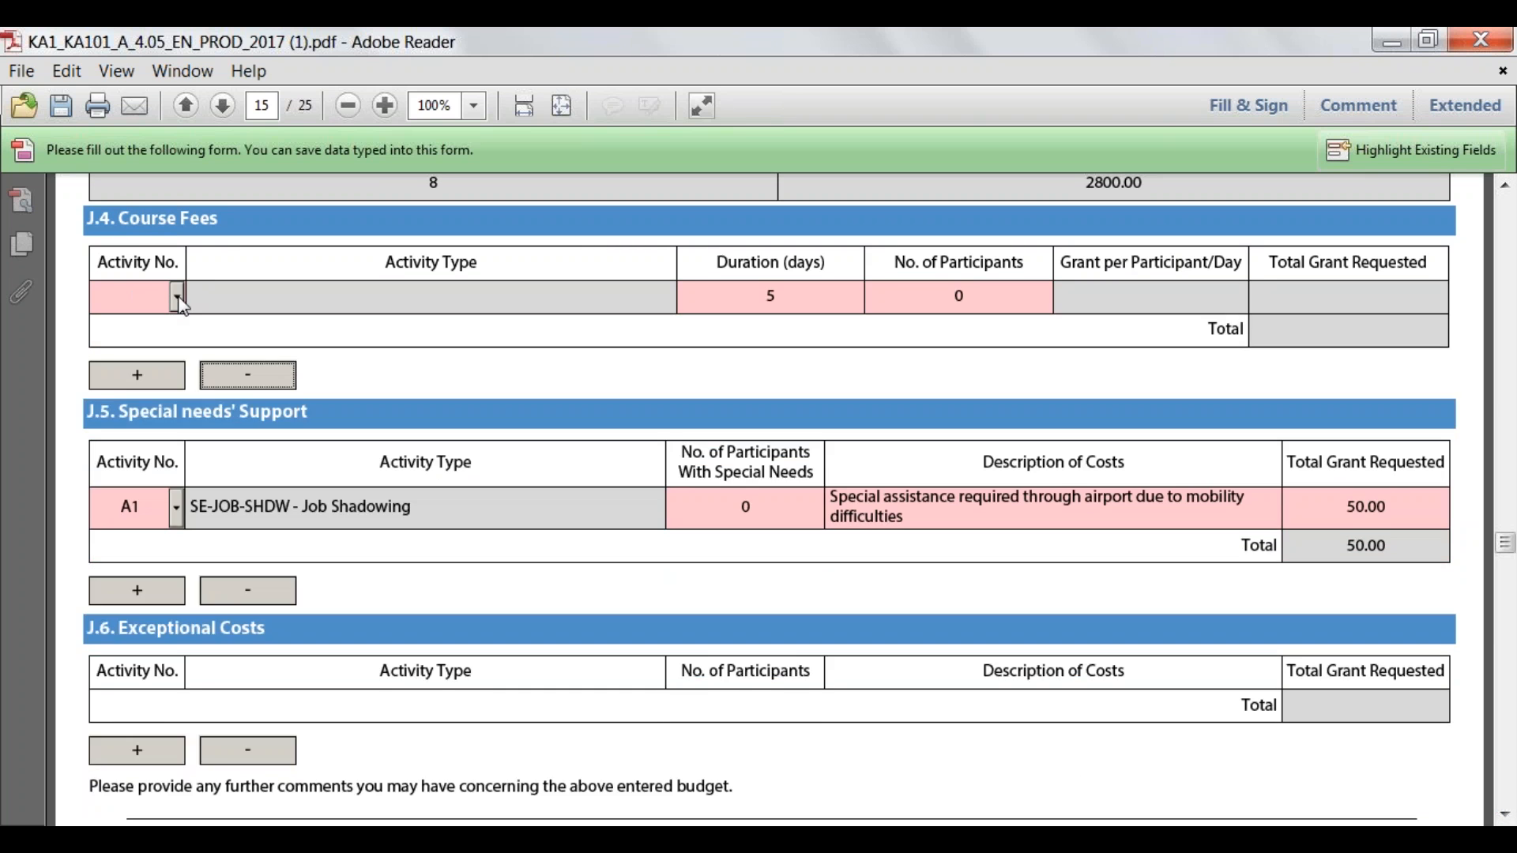
Assign activity A2 to the remaining J.4 Course Fees row and set its number of participants to 6.
{"action": "left_click", "coordinate": [177, 297]}
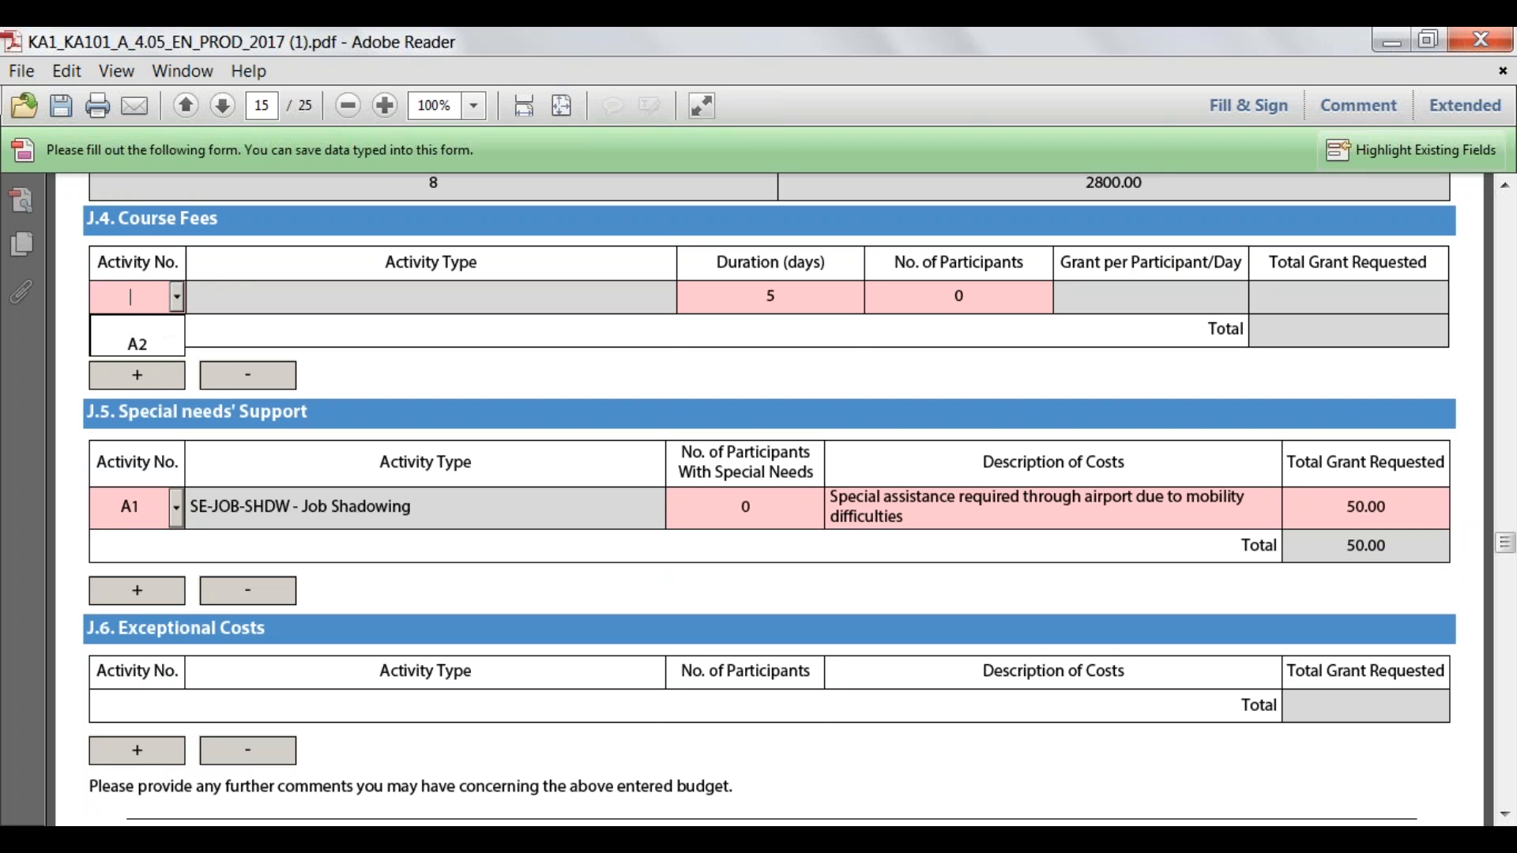
{"action": "left_click", "coordinate": [150, 344]}
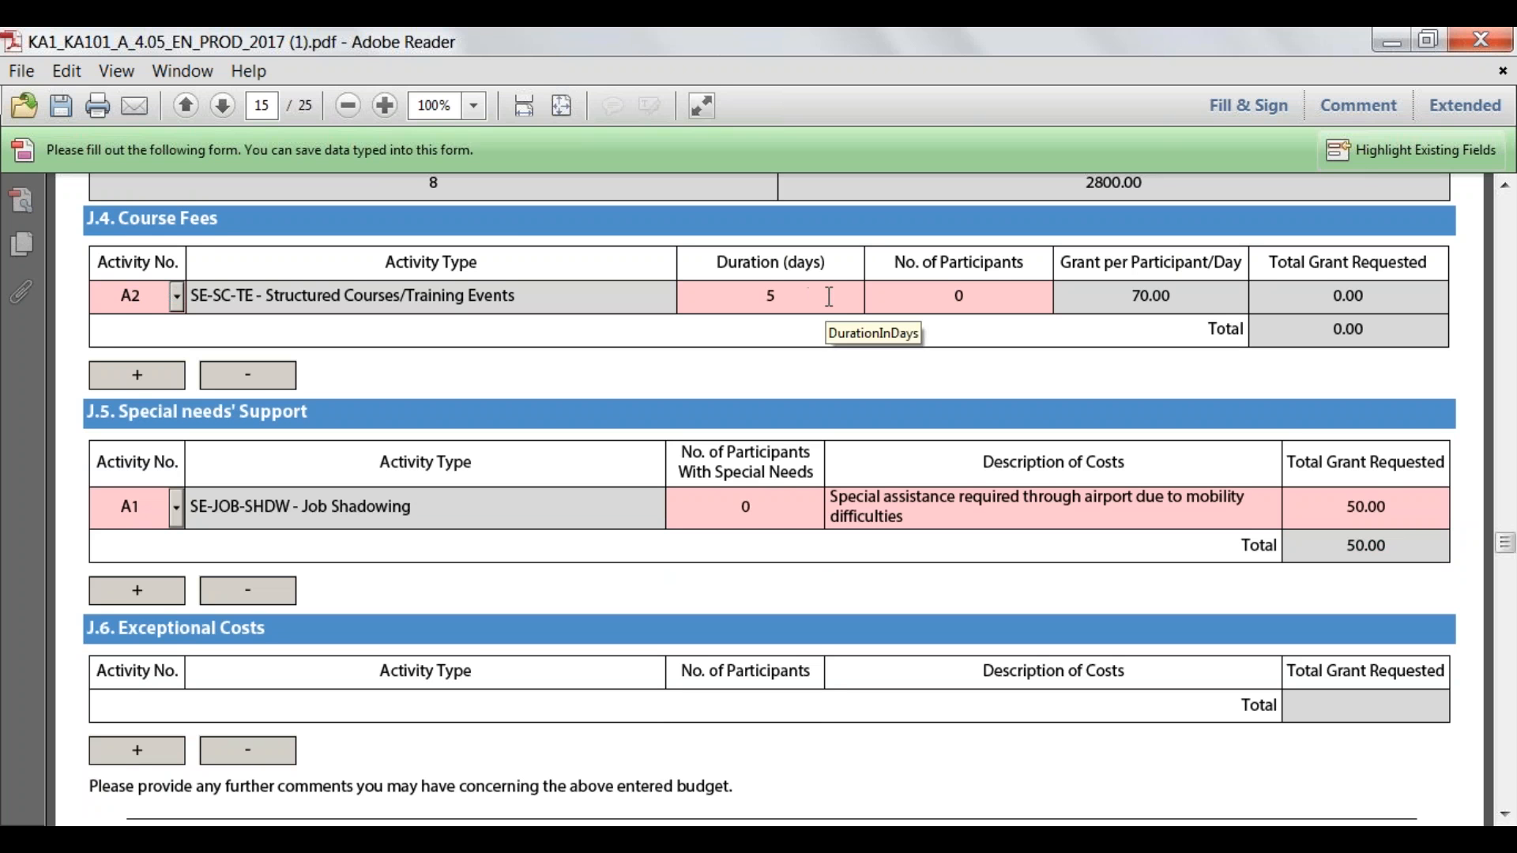
{"action": "left_click", "coordinate": [994, 298]}
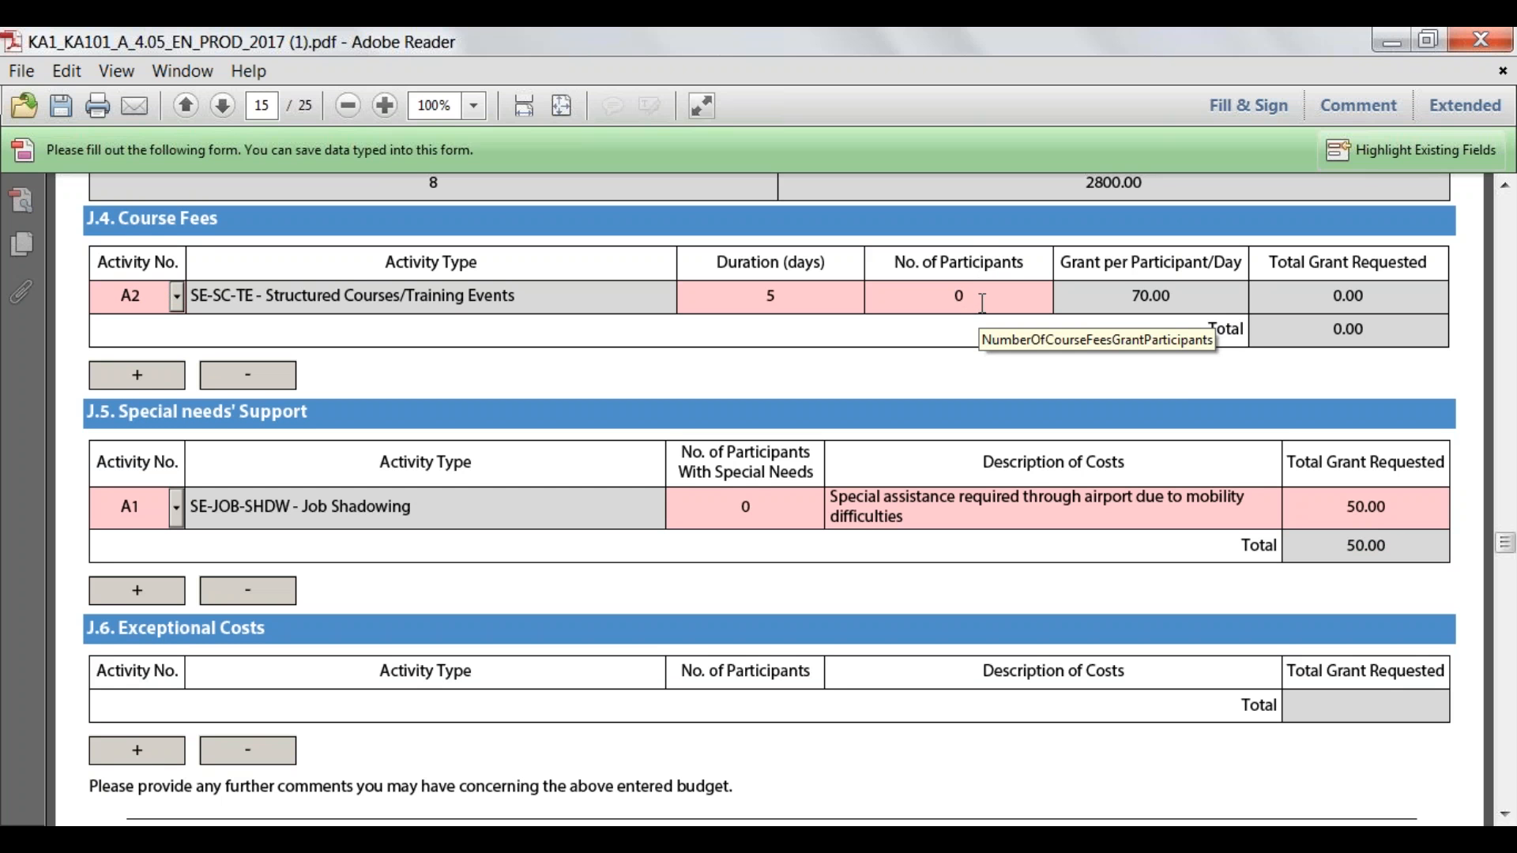
{"action": "key", "text": "BackSpace"}
{"action": "type", "text": "6"}
{"action": "key", "text": "Tab"}
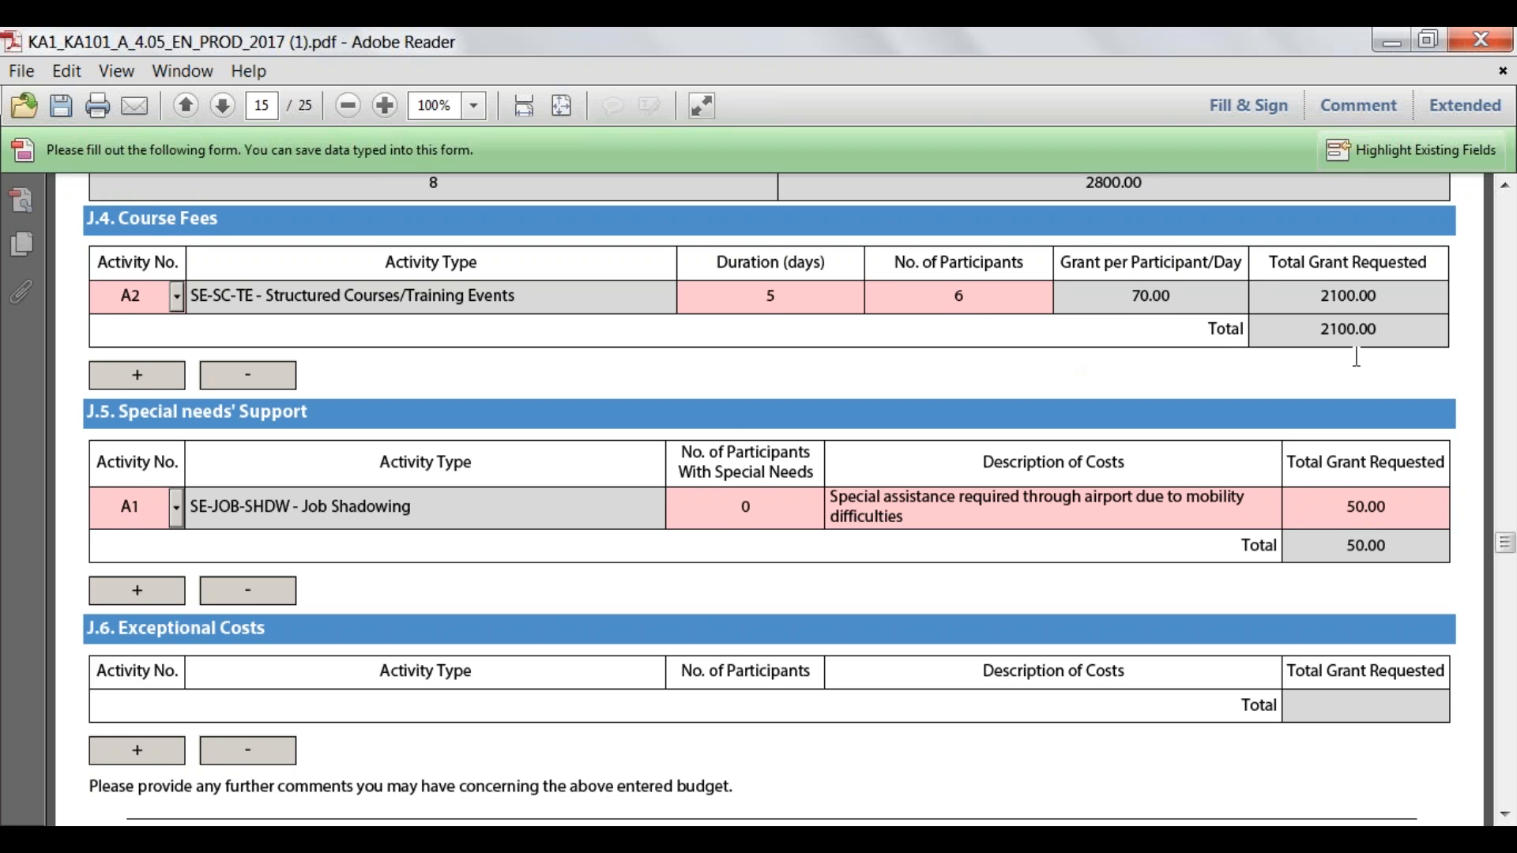
Set the number of participants with special needs to 1 for activity A1 in J.5 Special needs' Support.
{"action": "left_click", "coordinate": [1505, 815]}
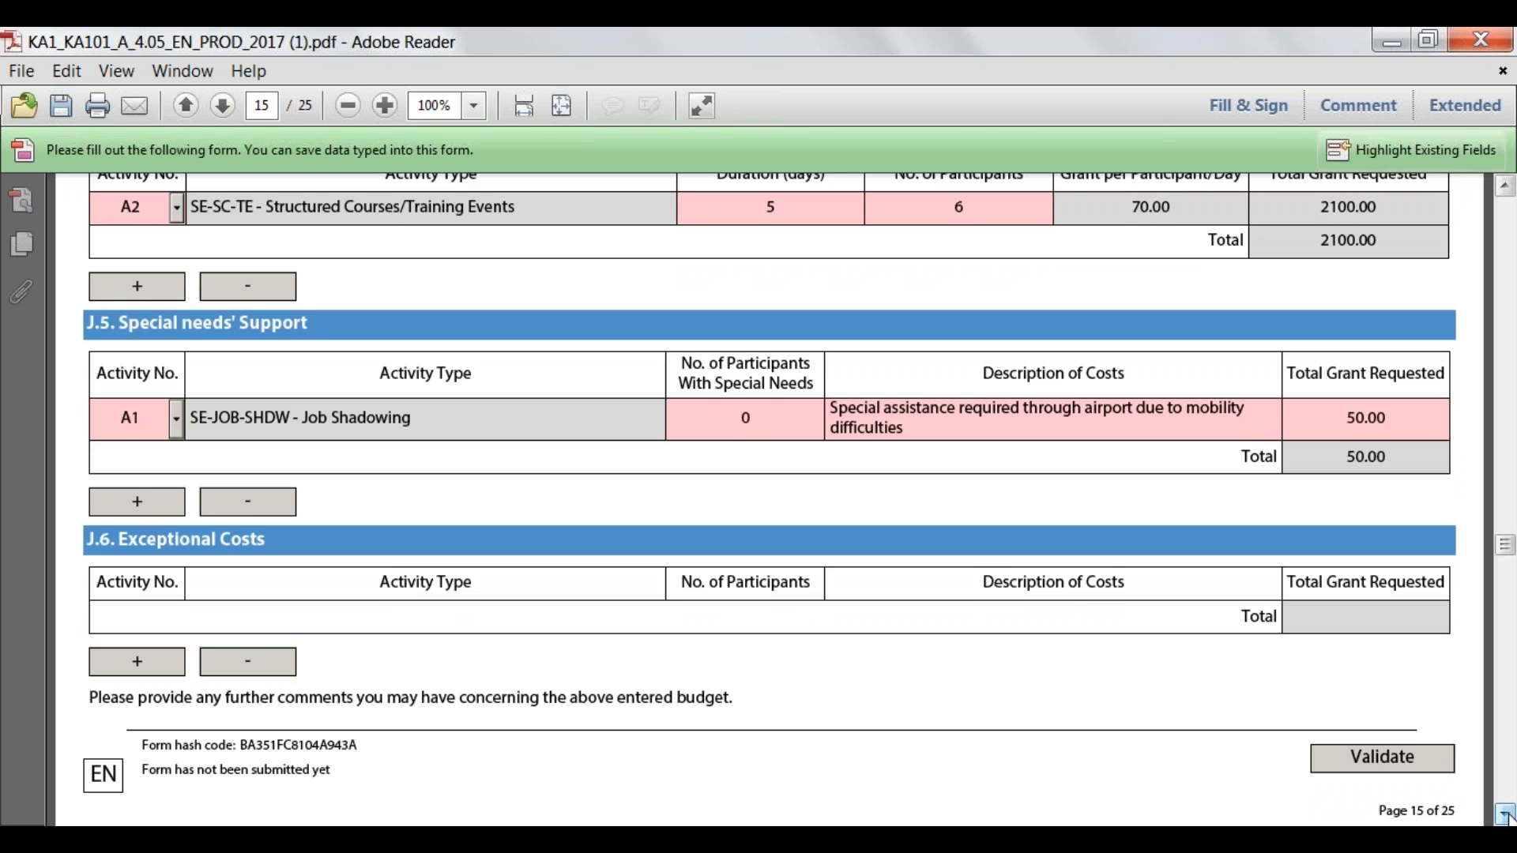
{"action": "scroll", "coordinate": [1505, 814], "scroll_direction": "down", "scroll_amount": 5}
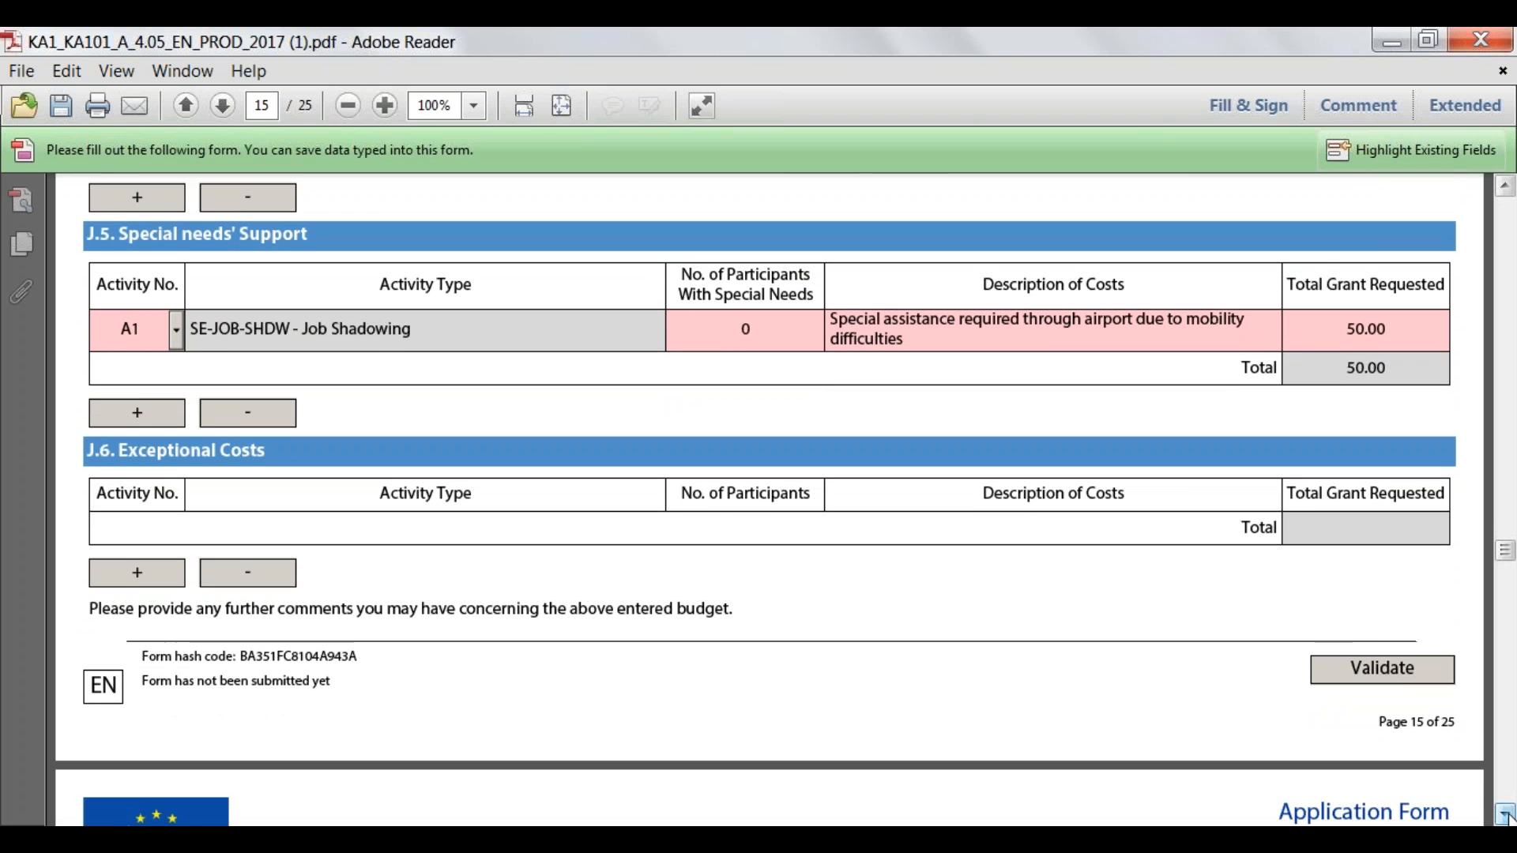
{"action": "left_click", "coordinate": [1505, 814]}
{"action": "left_click", "coordinate": [1505, 813]}
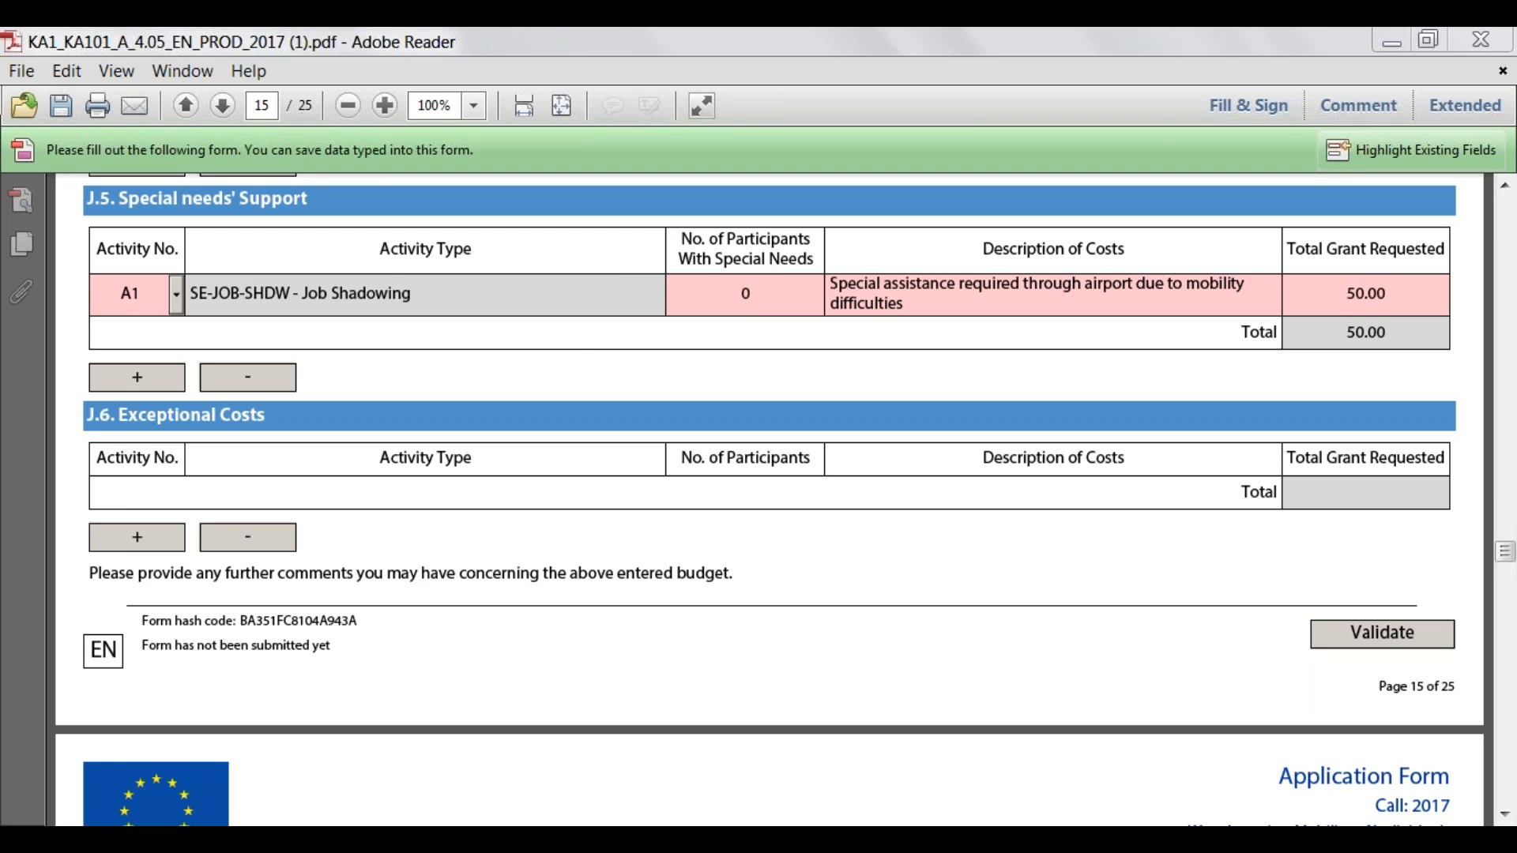
{"action": "left_click", "coordinate": [792, 304]}
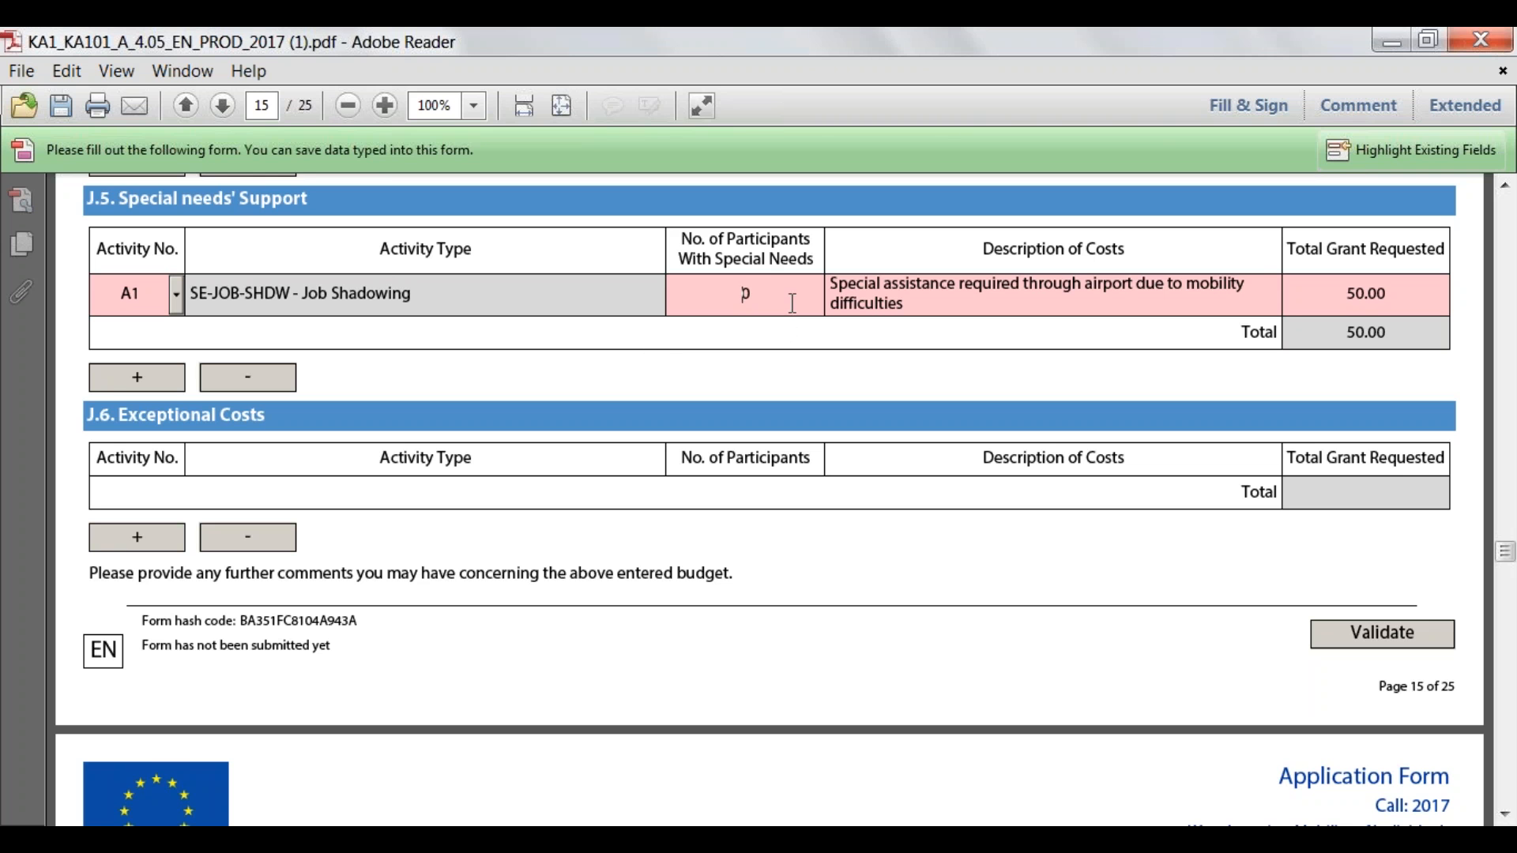
{"action": "key", "text": "BackSpace"}
{"action": "type", "text": "1"}
{"action": "left_click", "coordinate": [996, 301]}
{"action": "left_click", "coordinate": [1360, 294]}
{"action": "left_click", "coordinate": [1271, 522]}
In the budget comments field, delete the placeholder's last word and add a new line reading "Top up costs for travel .....".
{"action": "left_click", "coordinate": [1506, 816]}
{"action": "left_click", "coordinate": [1506, 816]}
{"action": "left_click", "coordinate": [1506, 816]}
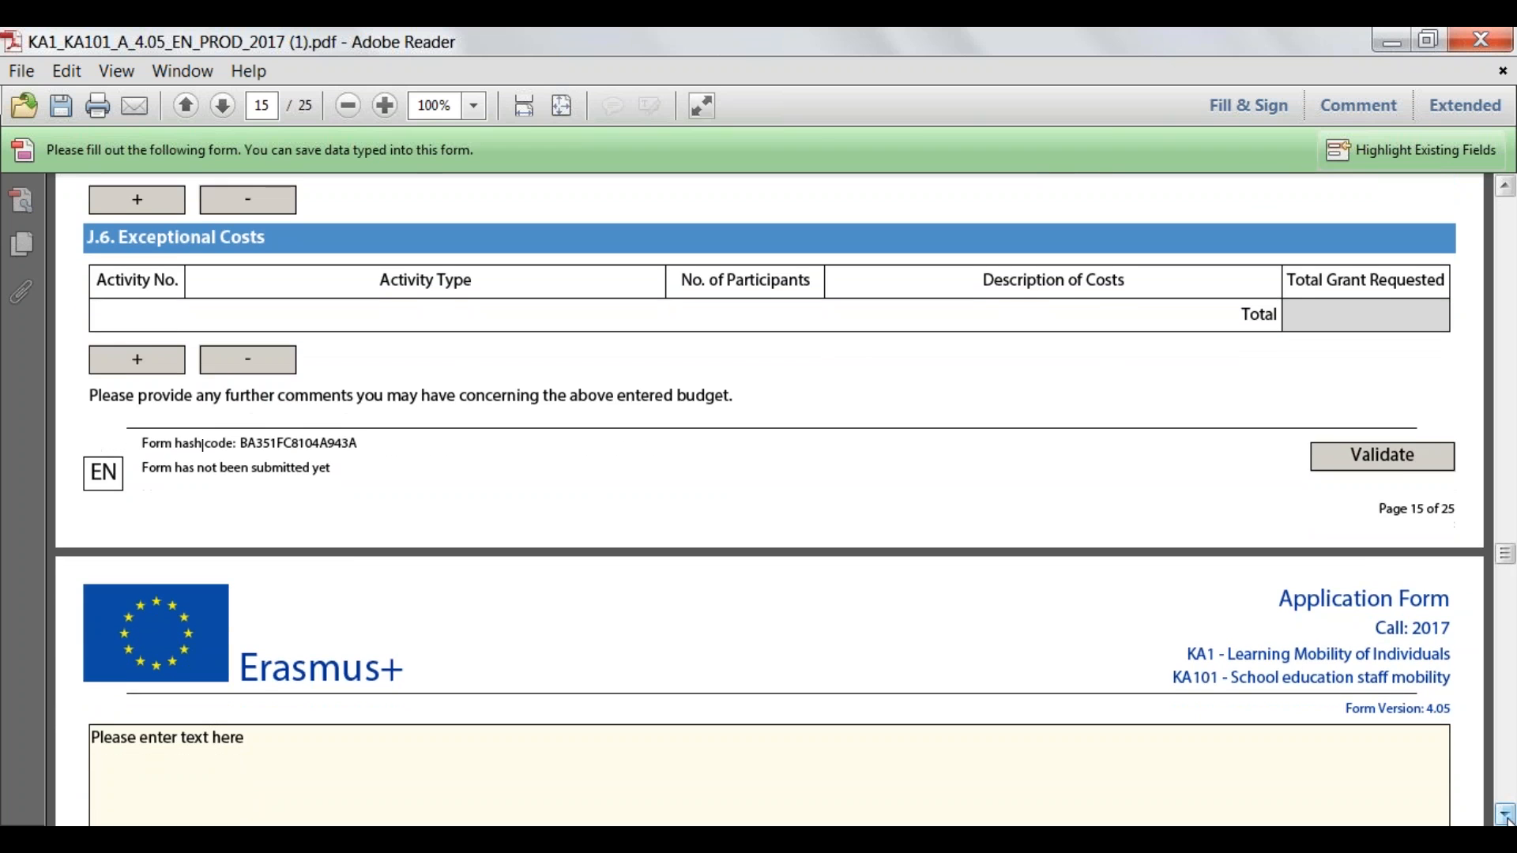
{"action": "left_click", "coordinate": [1506, 816]}
{"action": "left_click", "coordinate": [1506, 816]}
{"action": "left_click", "coordinate": [1506, 816]}
{"action": "left_click", "coordinate": [1506, 817]}
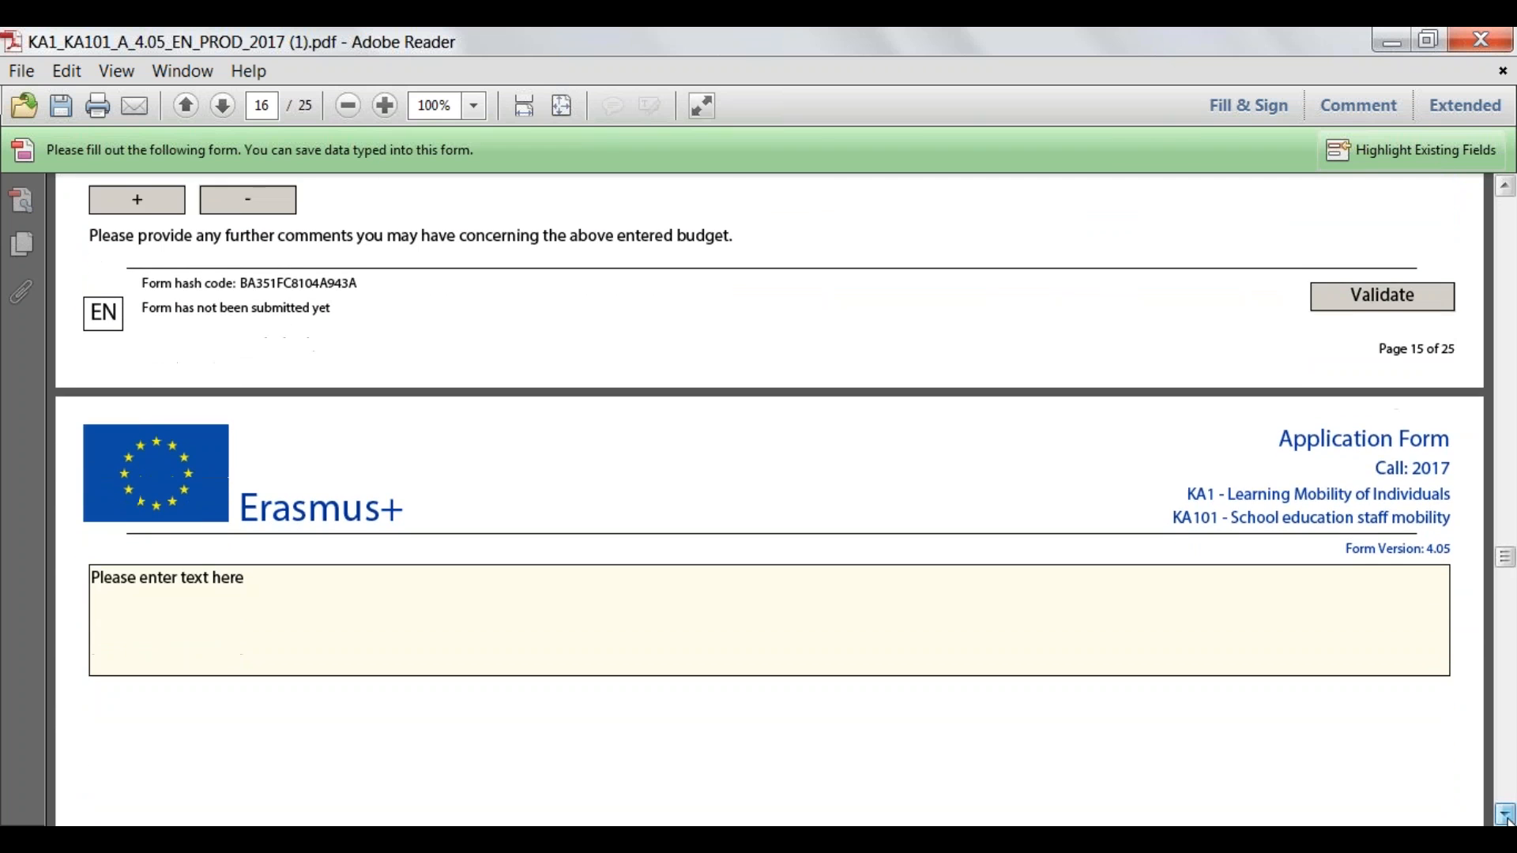
{"action": "left_click", "coordinate": [1506, 817]}
{"action": "left_click", "coordinate": [1506, 816]}
{"action": "left_click", "coordinate": [1506, 816]}
{"action": "left_click", "coordinate": [1506, 816]}
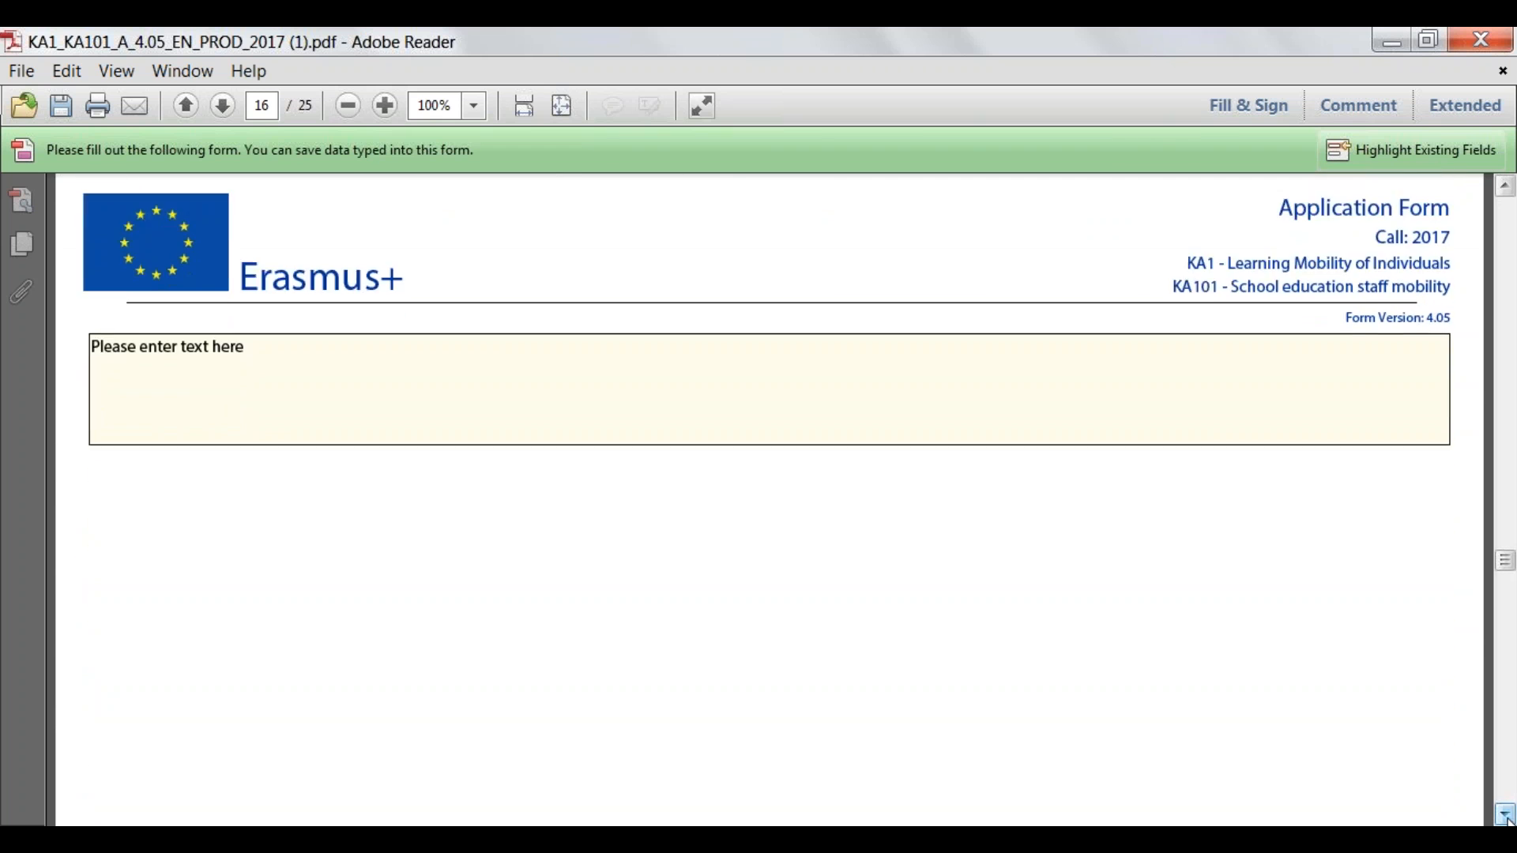
{"action": "left_click", "coordinate": [1506, 816]}
{"action": "left_click", "coordinate": [1506, 816]}
{"action": "left_click", "coordinate": [1506, 816]}
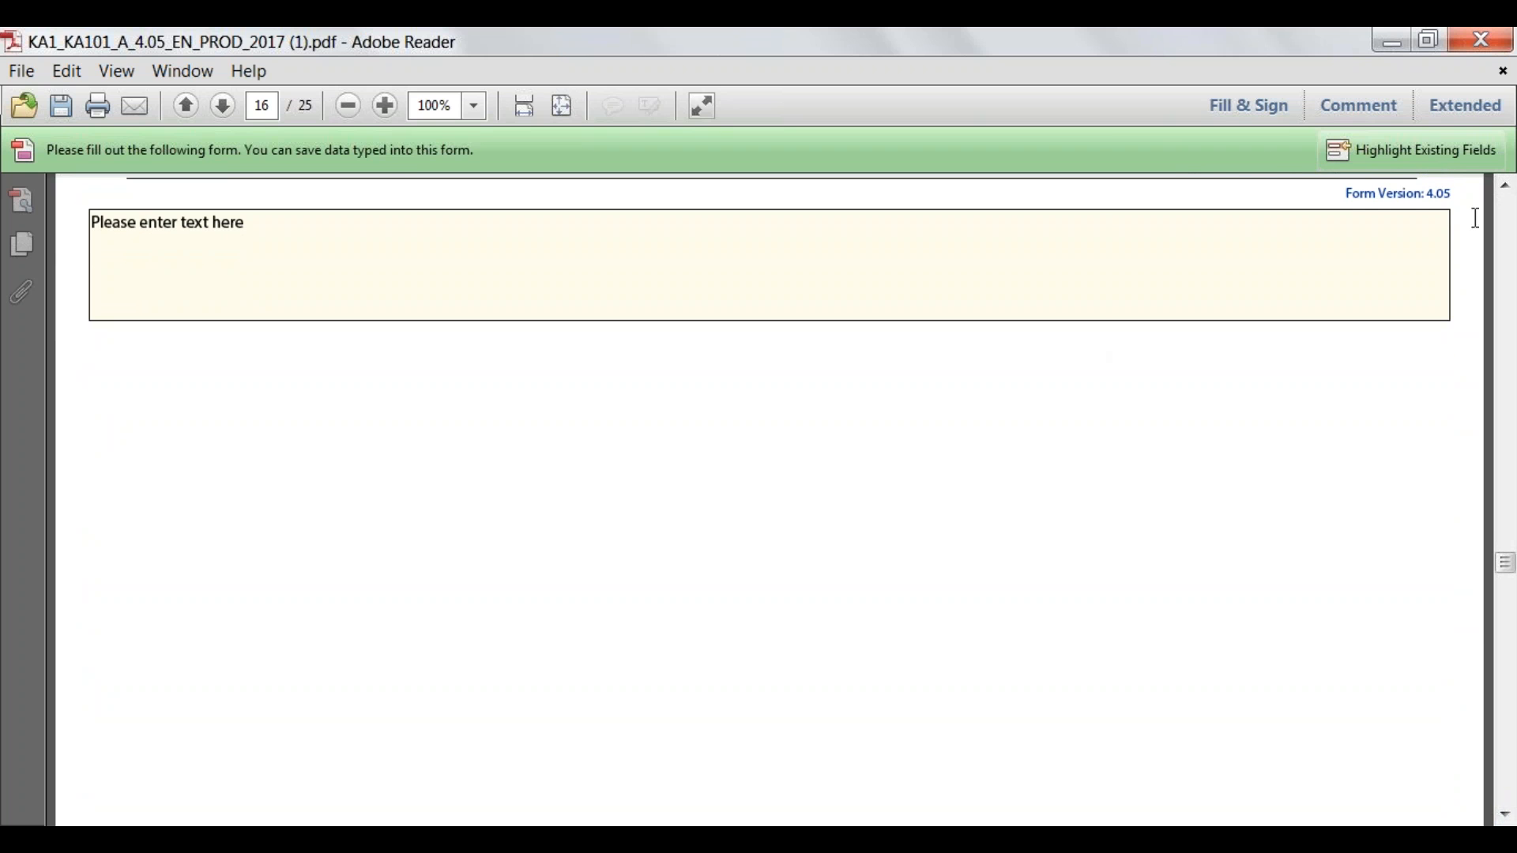
{"action": "left_click", "coordinate": [1507, 190]}
{"action": "left_click", "coordinate": [1507, 190]}
{"action": "left_click", "coordinate": [1507, 190]}
{"action": "left_click", "coordinate": [1507, 189]}
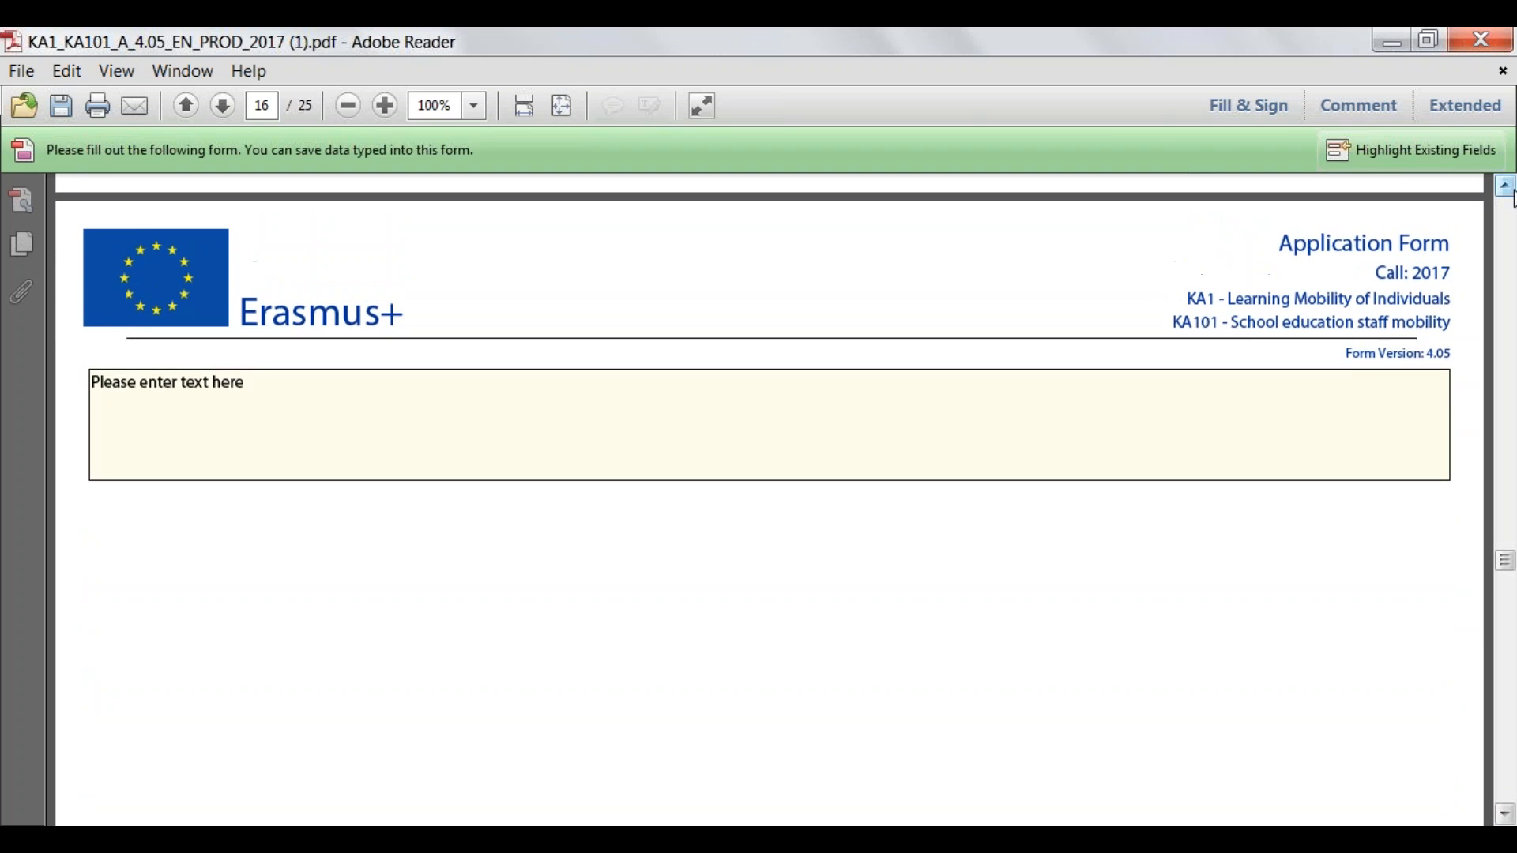
{"action": "left_click", "coordinate": [1507, 189]}
{"action": "left_click", "coordinate": [1508, 189]}
{"action": "left_click", "coordinate": [1508, 189]}
{"action": "left_click", "coordinate": [1508, 189]}
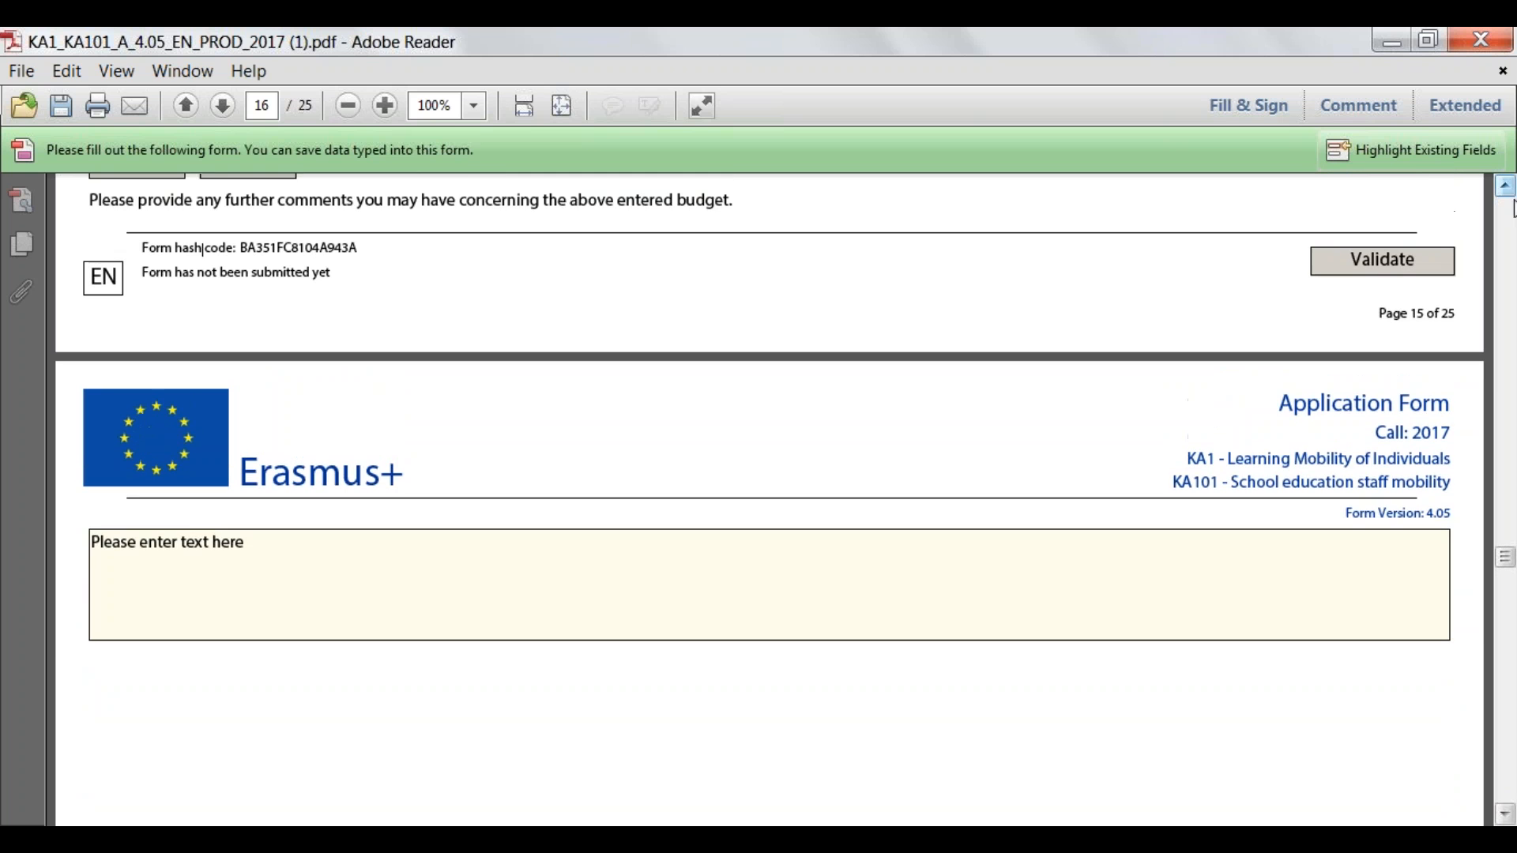
{"action": "left_click", "coordinate": [1505, 814]}
{"action": "left_click", "coordinate": [1506, 814]}
{"action": "left_click", "coordinate": [1506, 814]}
{"action": "left_click", "coordinate": [1505, 814]}
{"action": "left_click", "coordinate": [1505, 814]}
{"action": "left_click", "coordinate": [1505, 814]}
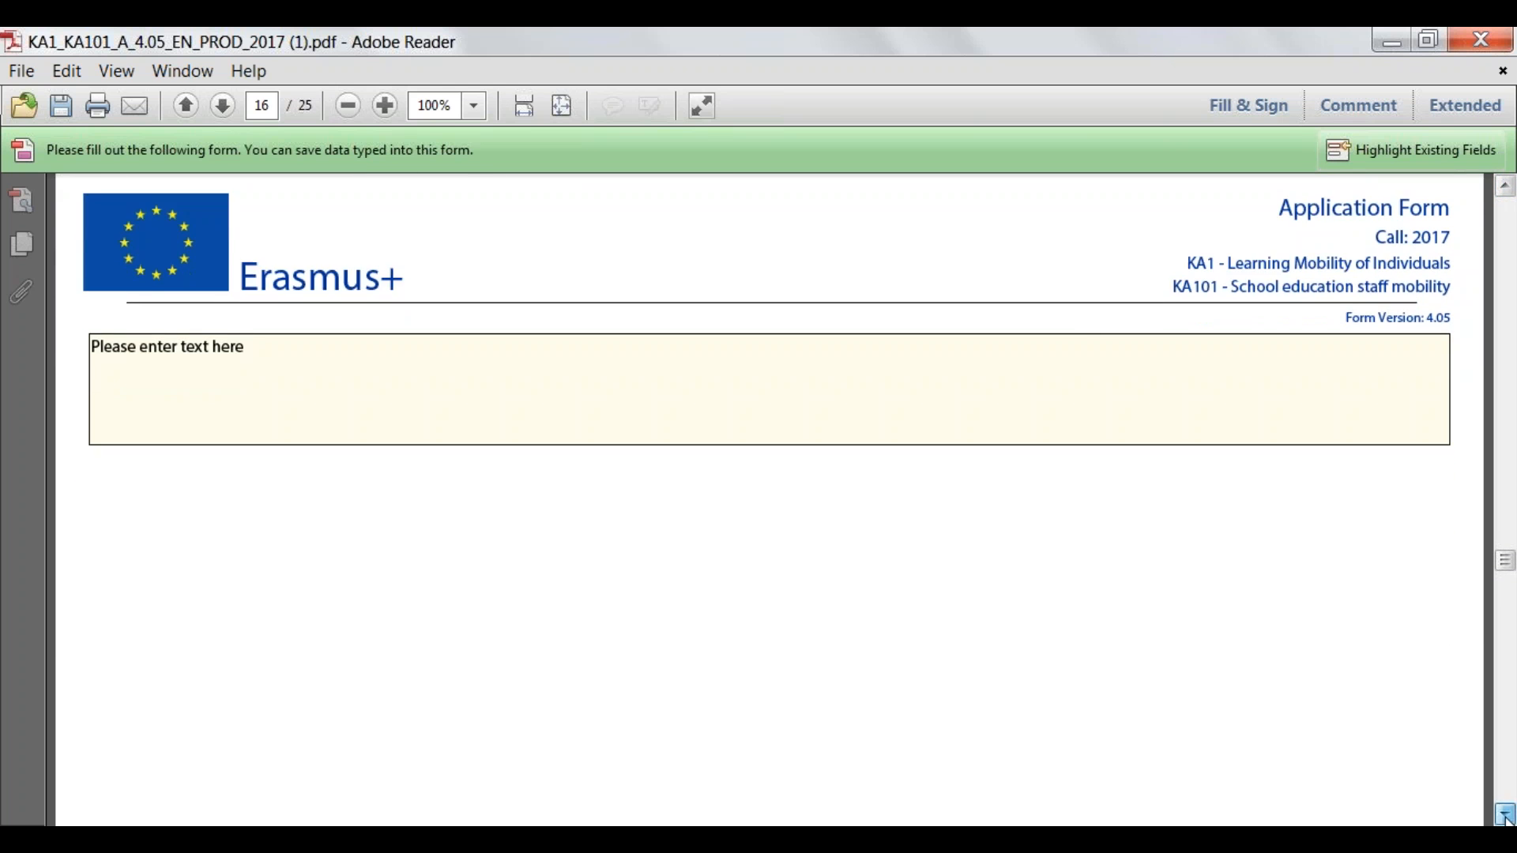
{"action": "left_click", "coordinate": [1089, 339]}
{"action": "key", "text": "ctrl+shift+Left"}
{"action": "key", "text": "Return"}
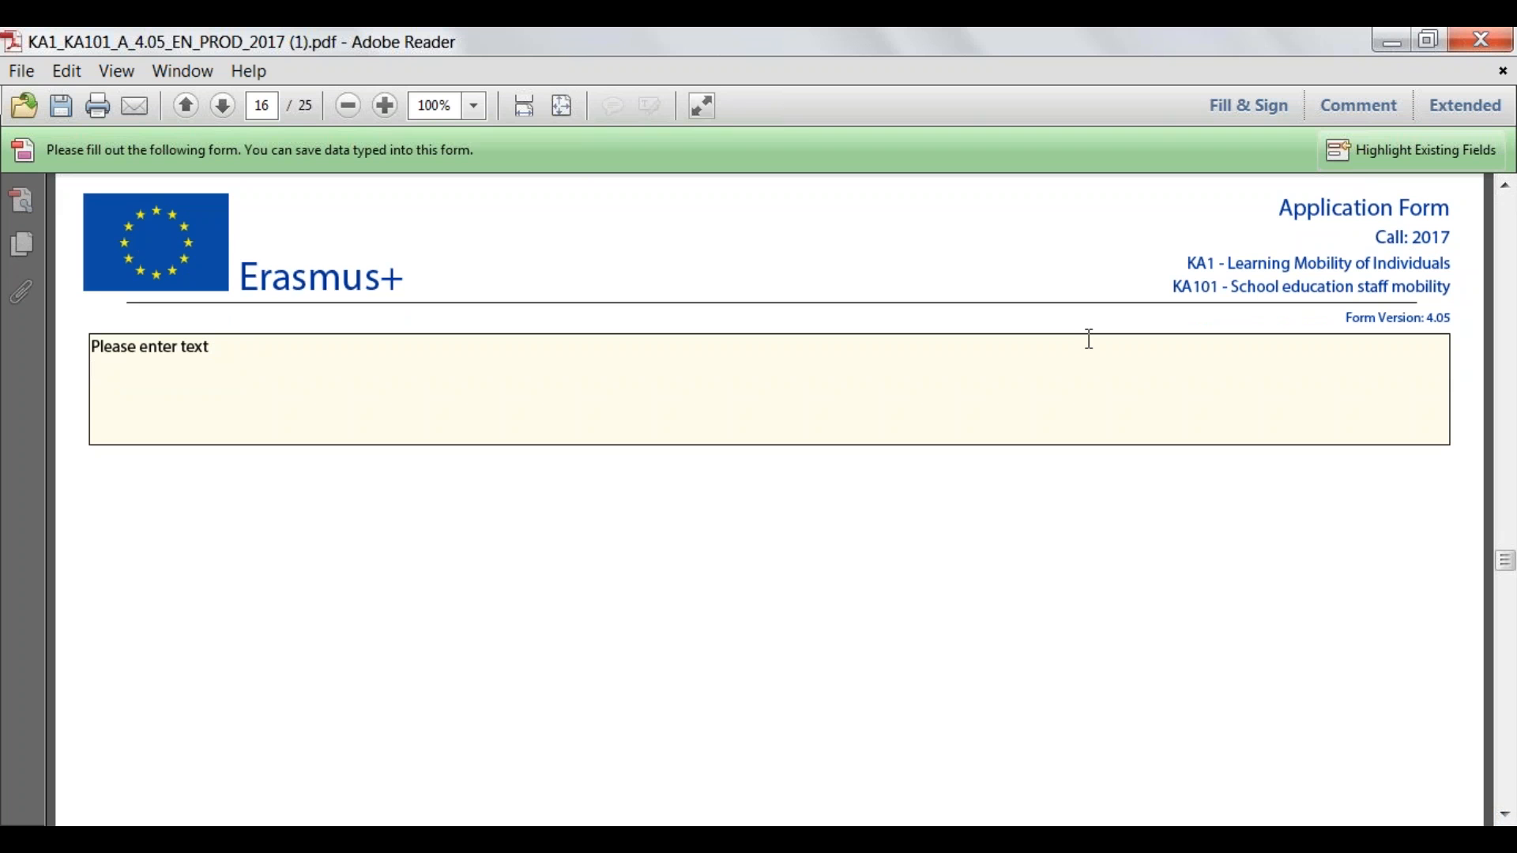
{"action": "type", "text": "Top up costs for trave"}
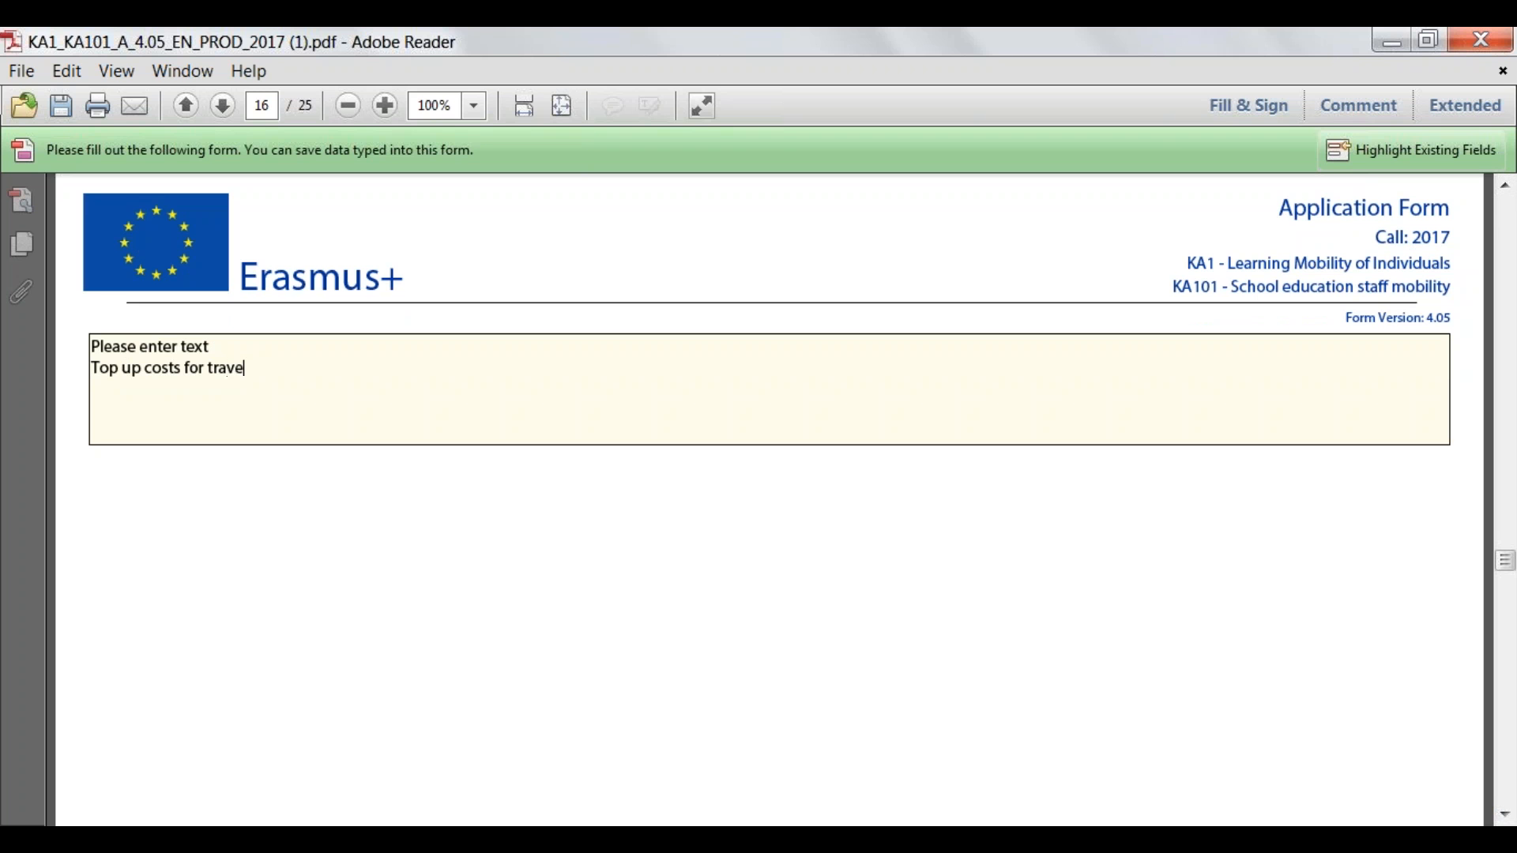
{"action": "type", "text": "l ....."}
Examine the instructions and the summary text field in section K. Project Summary.
{"action": "left_click", "coordinate": [1506, 816]}
{"action": "left_click", "coordinate": [1505, 816]}
{"action": "left_click", "coordinate": [1505, 816]}
{"action": "left_click", "coordinate": [1505, 816]}
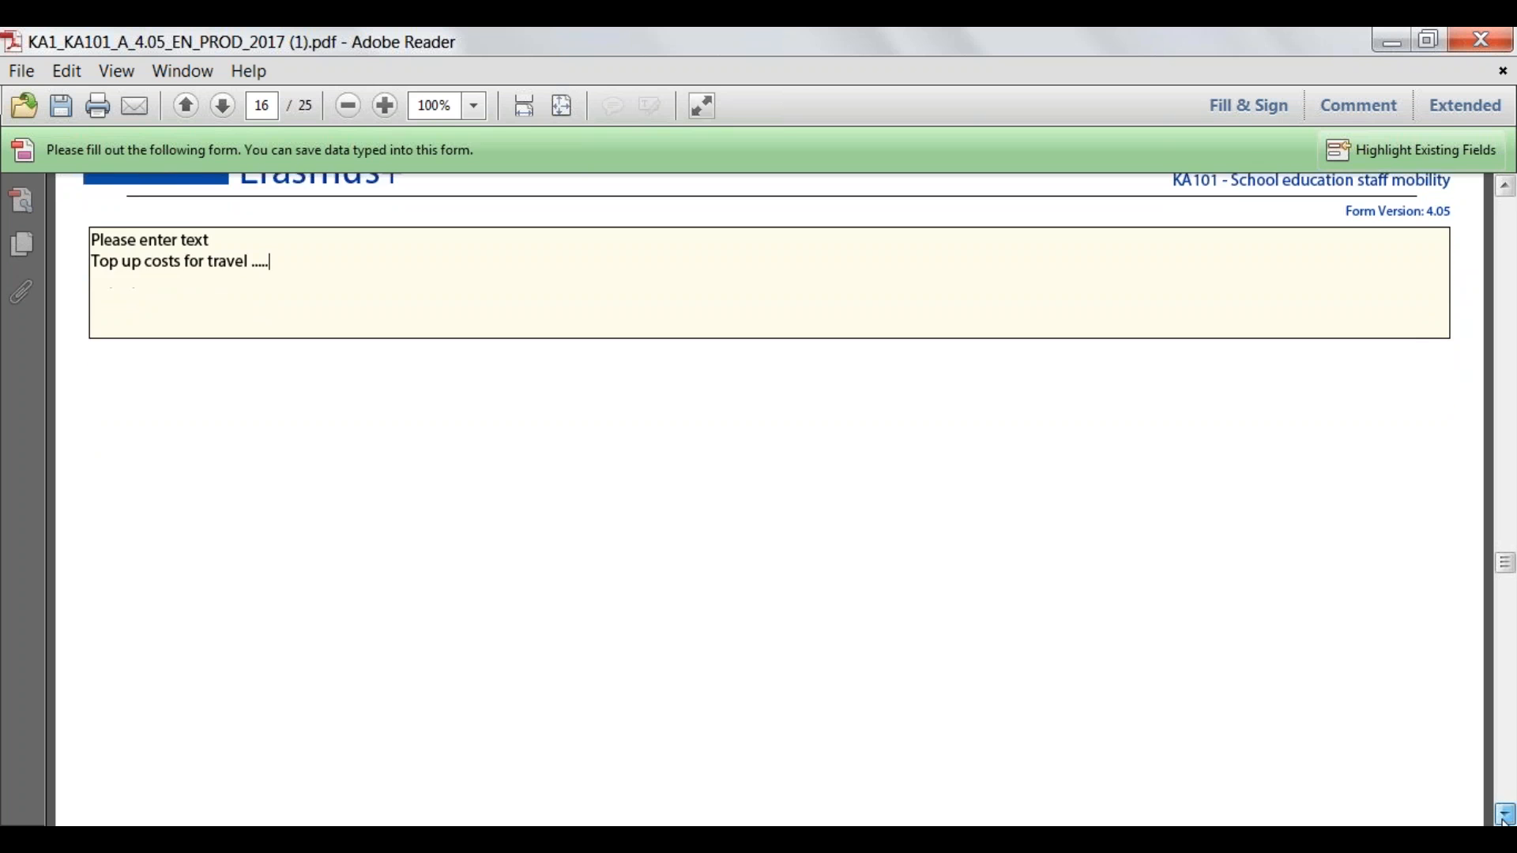
{"action": "left_click", "coordinate": [1505, 817]}
{"action": "left_click", "coordinate": [1505, 816]}
{"action": "left_click", "coordinate": [1505, 816]}
{"action": "left_click", "coordinate": [1505, 816]}
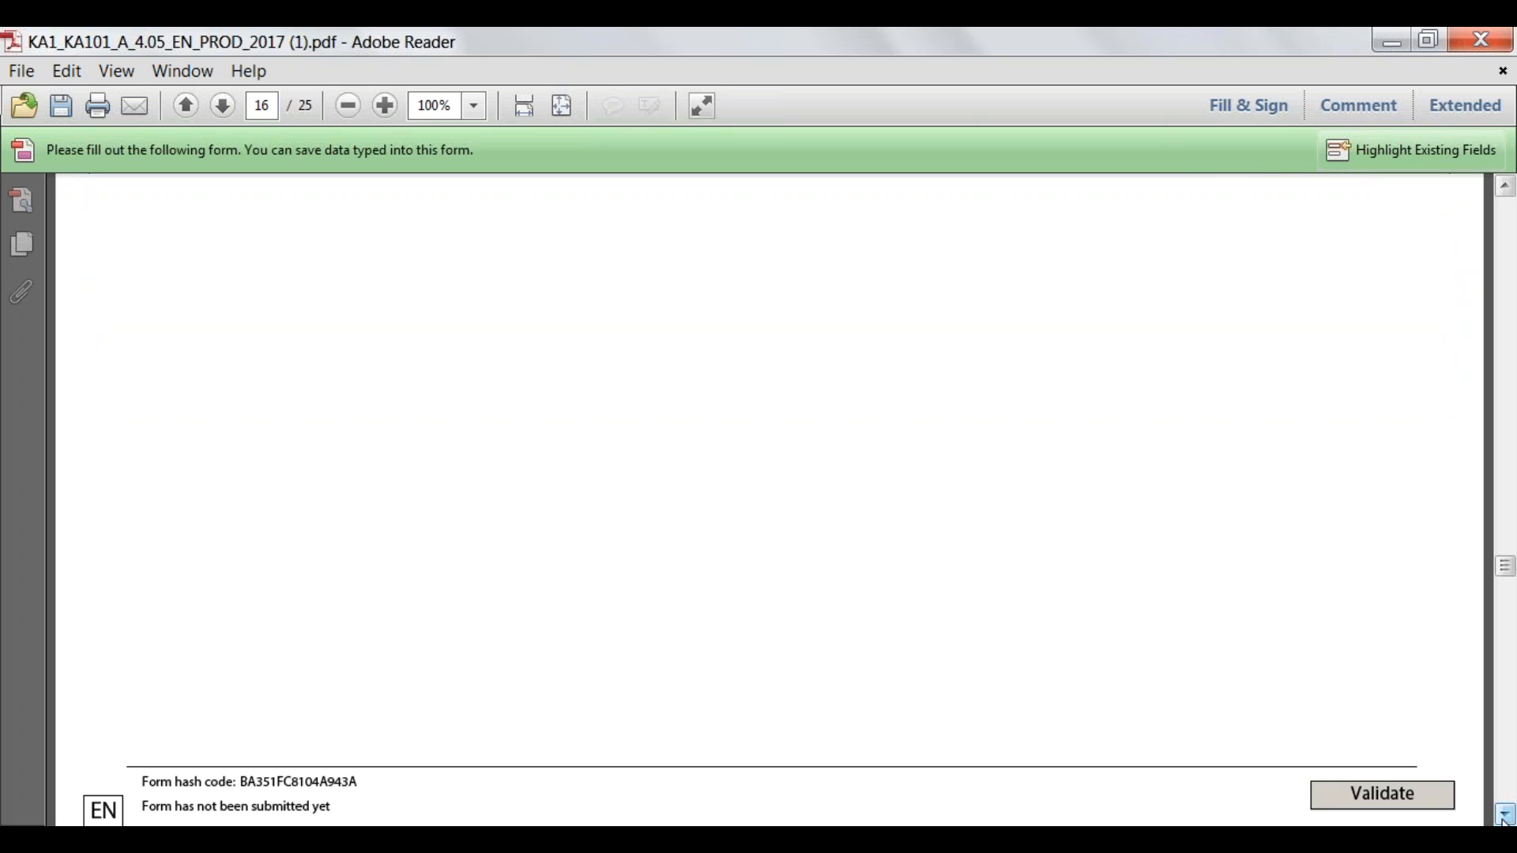
{"action": "left_click", "coordinate": [1505, 816]}
{"action": "left_click", "coordinate": [1505, 817]}
{"action": "left_click", "coordinate": [1505, 816]}
{"action": "left_click", "coordinate": [1505, 817]}
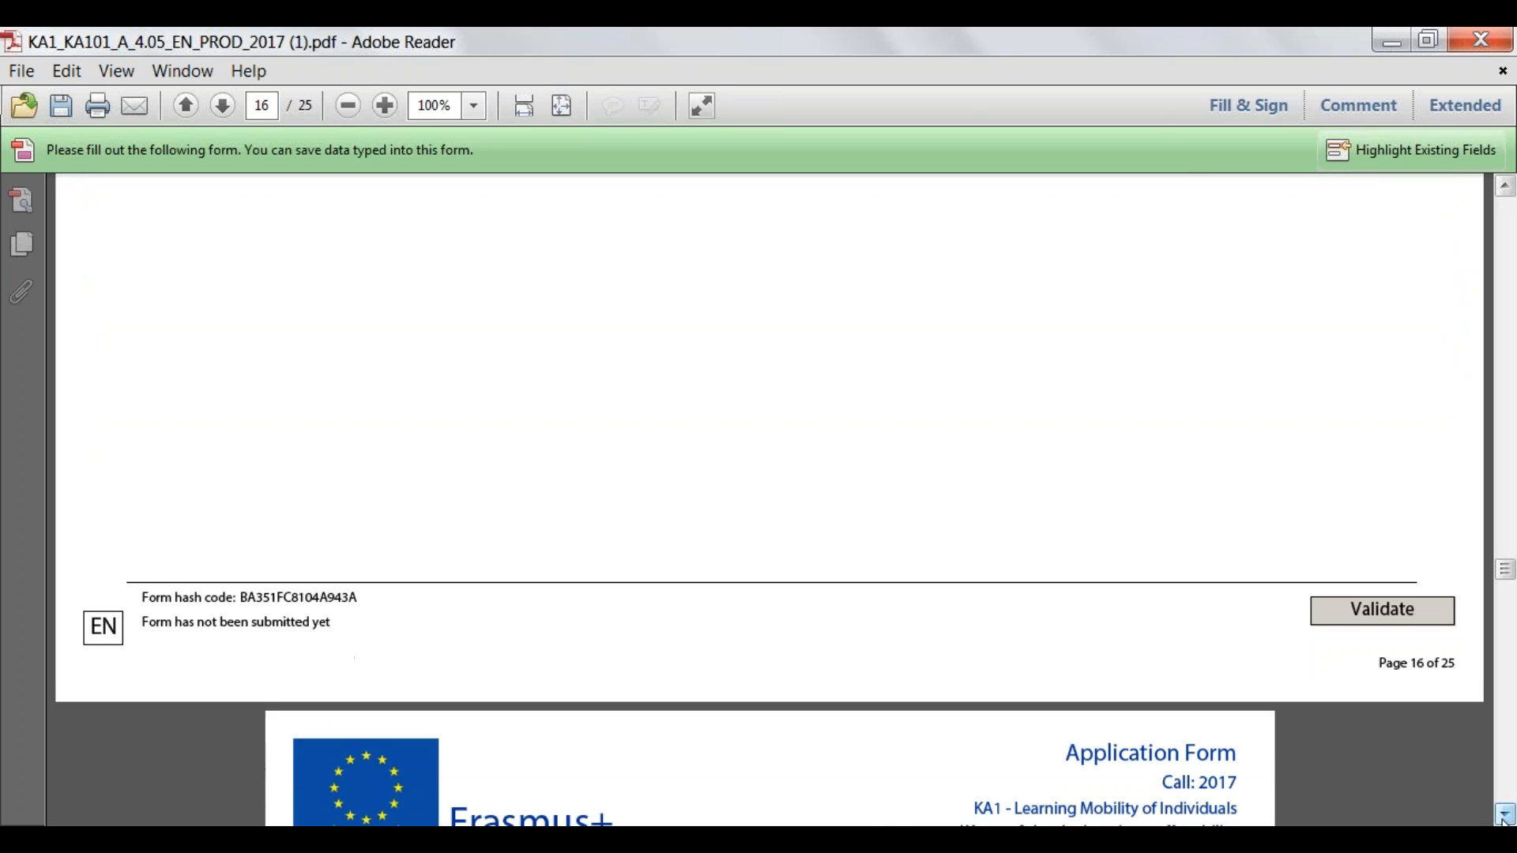
{"action": "left_click", "coordinate": [1505, 816]}
{"action": "left_click", "coordinate": [1505, 816]}
{"action": "left_click", "coordinate": [1505, 816]}
{"action": "left_click", "coordinate": [1505, 816]}
{"action": "left_click", "coordinate": [1505, 816]}
{"action": "left_click", "coordinate": [1505, 817]}
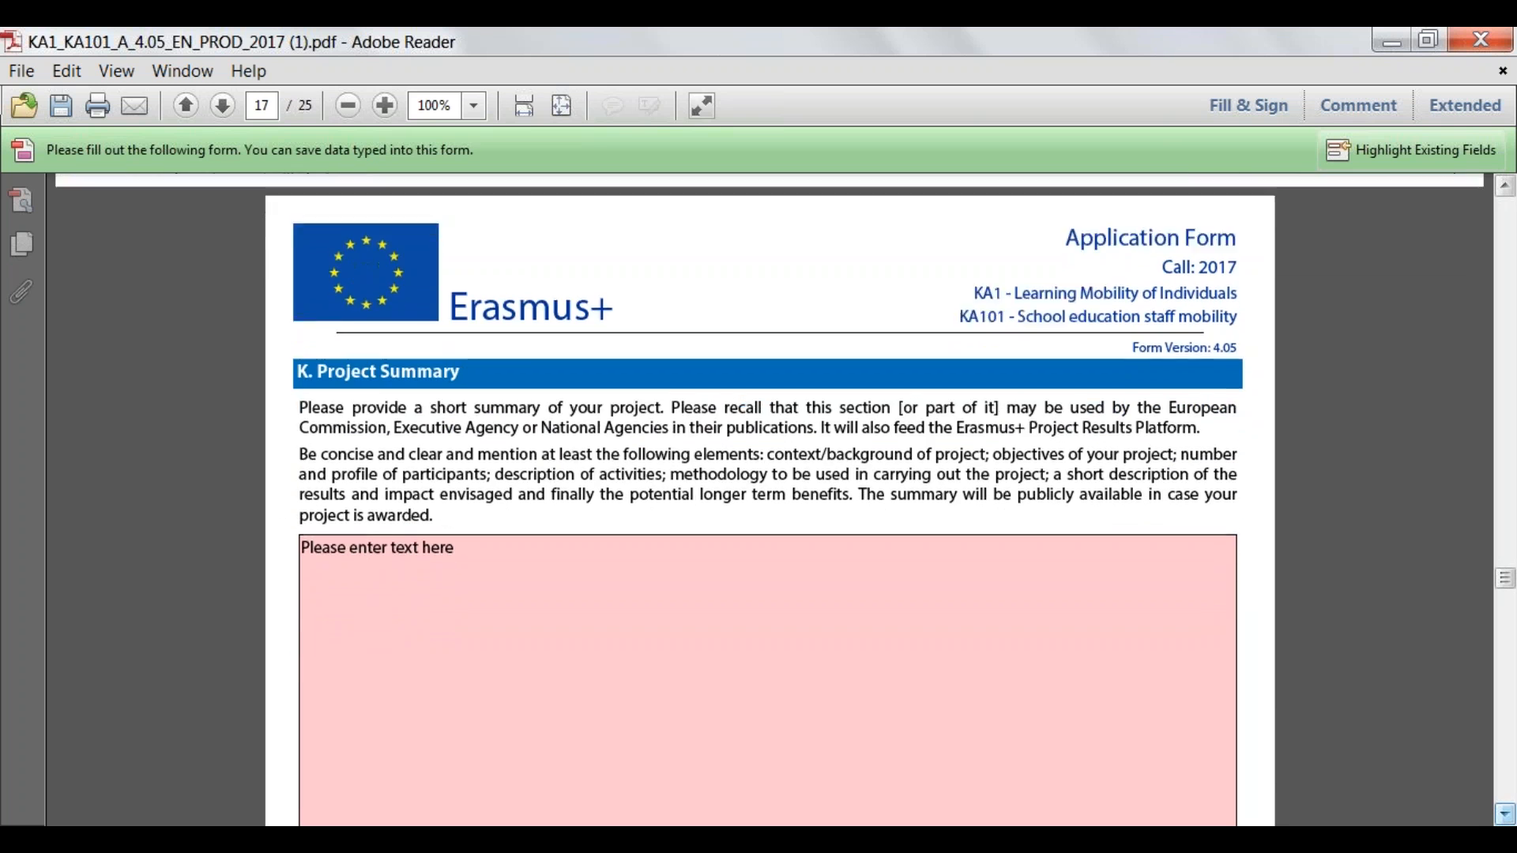
{"action": "left_click", "coordinate": [1505, 816]}
{"action": "left_click", "coordinate": [1505, 813]}
{"action": "left_click", "coordinate": [1505, 814]}
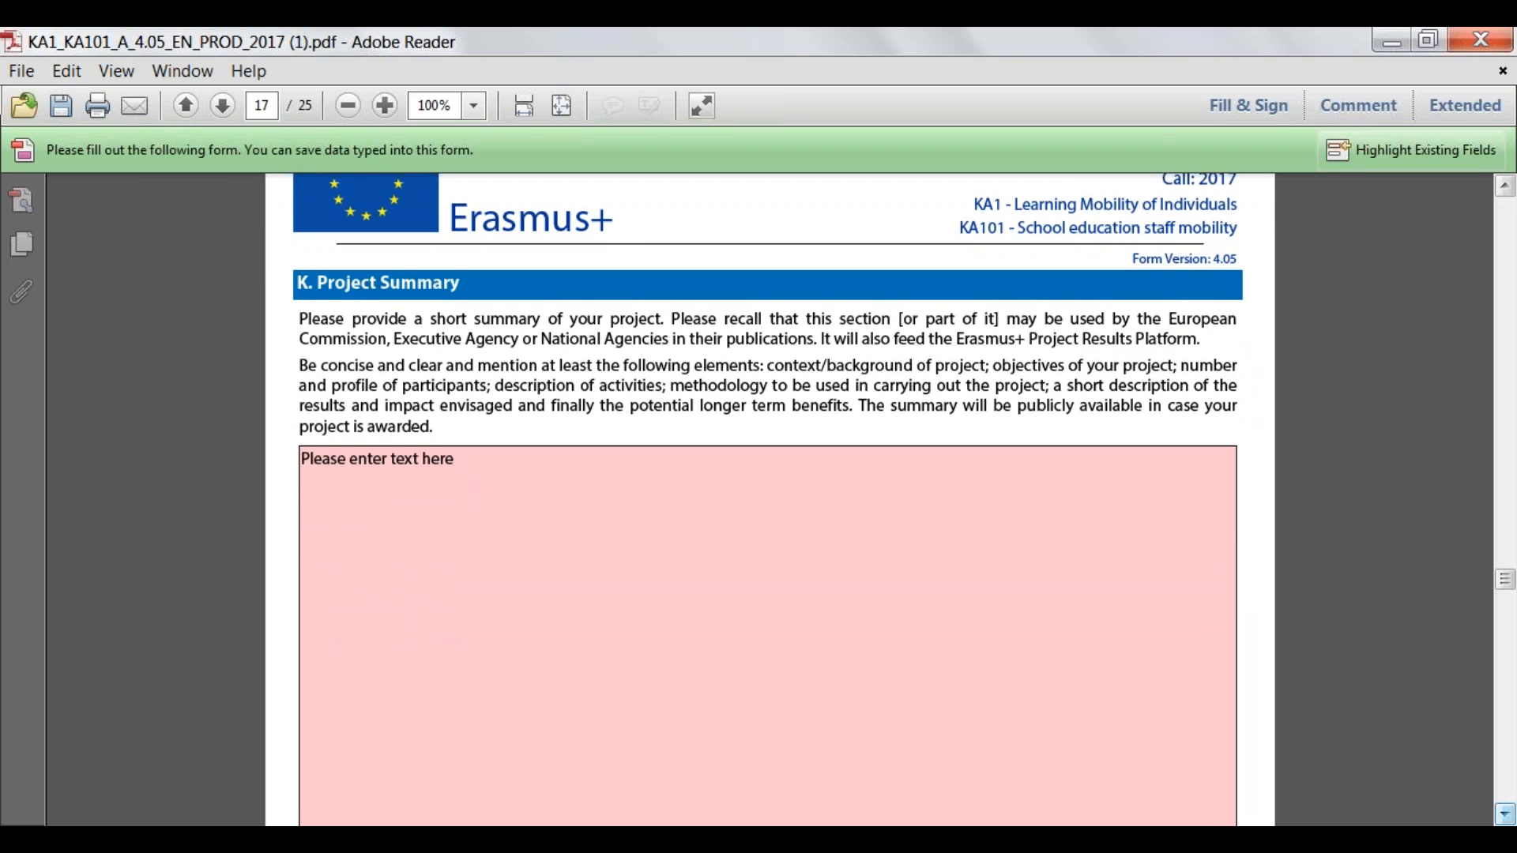
{"action": "left_click", "coordinate": [1505, 814]}
{"action": "left_click", "coordinate": [1505, 813]}
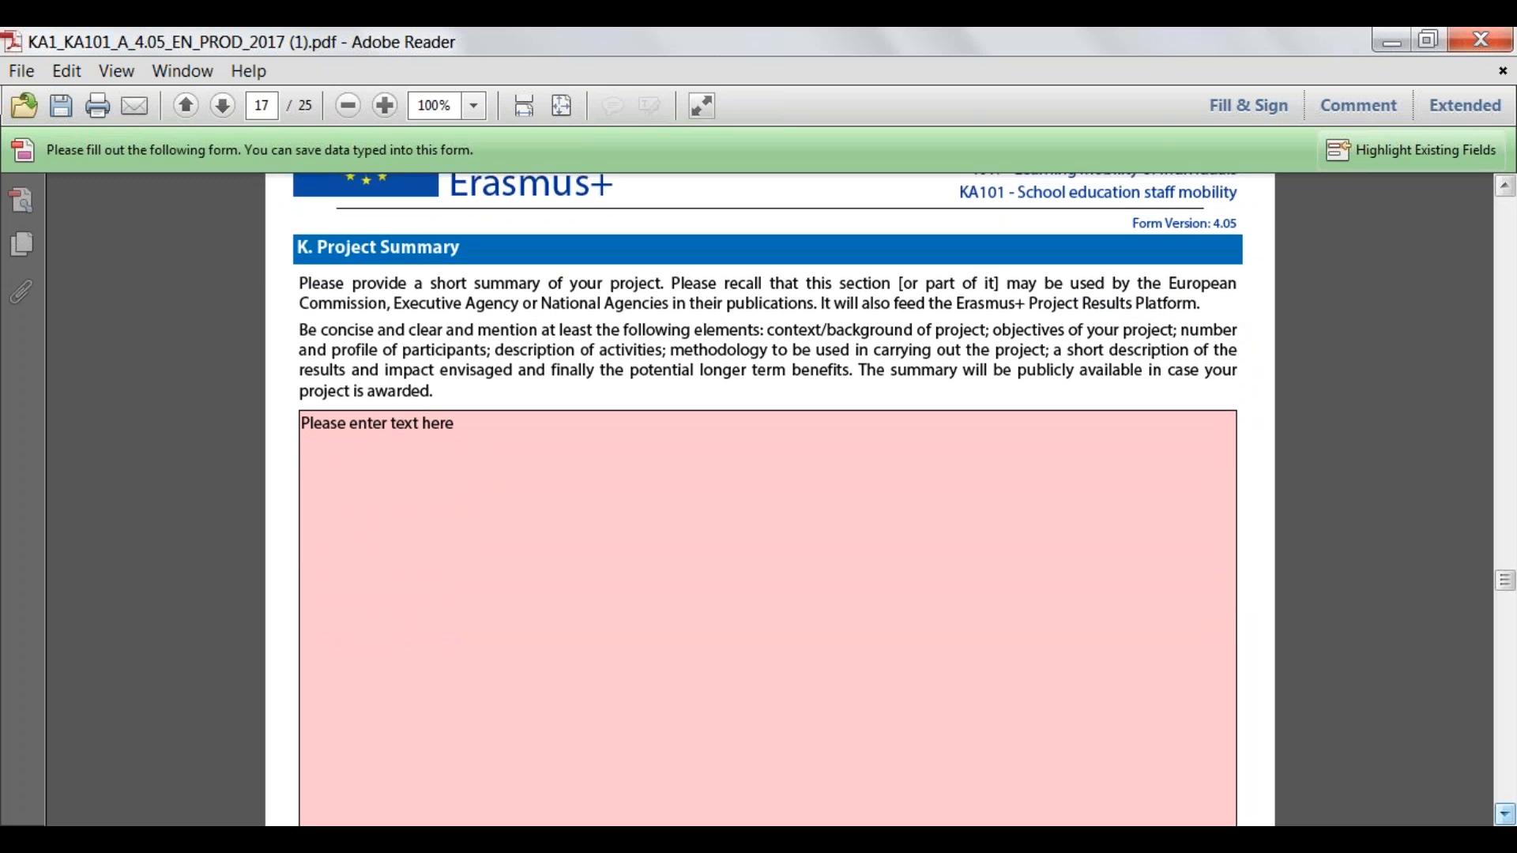
{"action": "left_click", "coordinate": [1505, 814]}
{"action": "left_click", "coordinate": [1505, 814]}
{"action": "left_click", "coordinate": [1505, 813]}
{"action": "left_click", "coordinate": [1505, 813]}
{"action": "left_click", "coordinate": [1506, 814]}
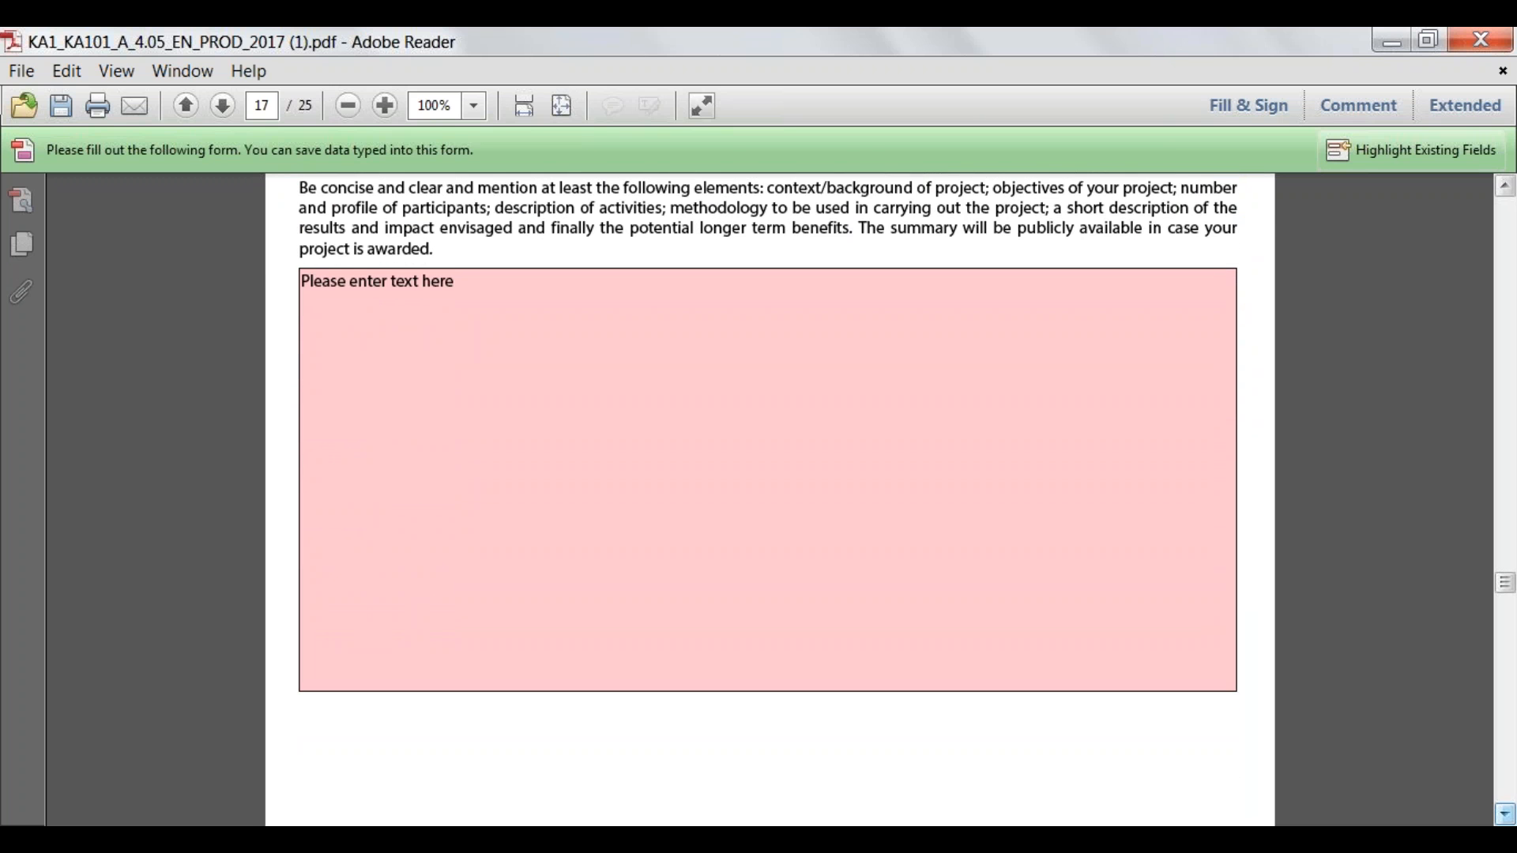
{"action": "left_click", "coordinate": [1505, 814]}
{"action": "left_click", "coordinate": [1505, 814]}
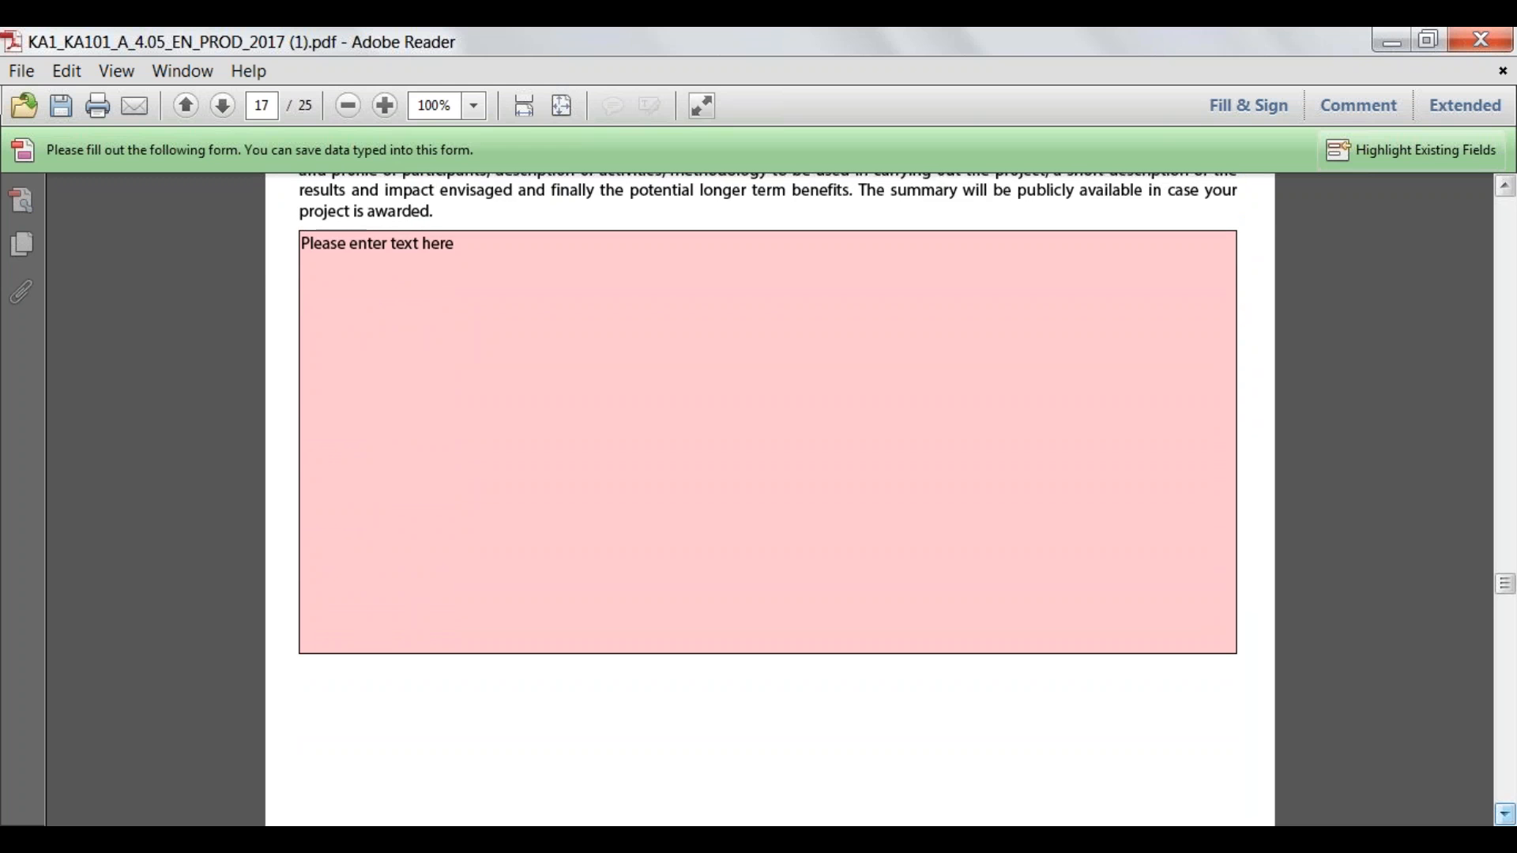
Review the K.1 summaries of participating organisations and activities, and the K.2 Budget Summary with the project total grant.
{"action": "scroll", "coordinate": [1505, 813], "scroll_direction": "down", "scroll_amount": 10}
{"action": "scroll", "coordinate": [771, 498], "scroll_direction": "down", "scroll_amount": 15}
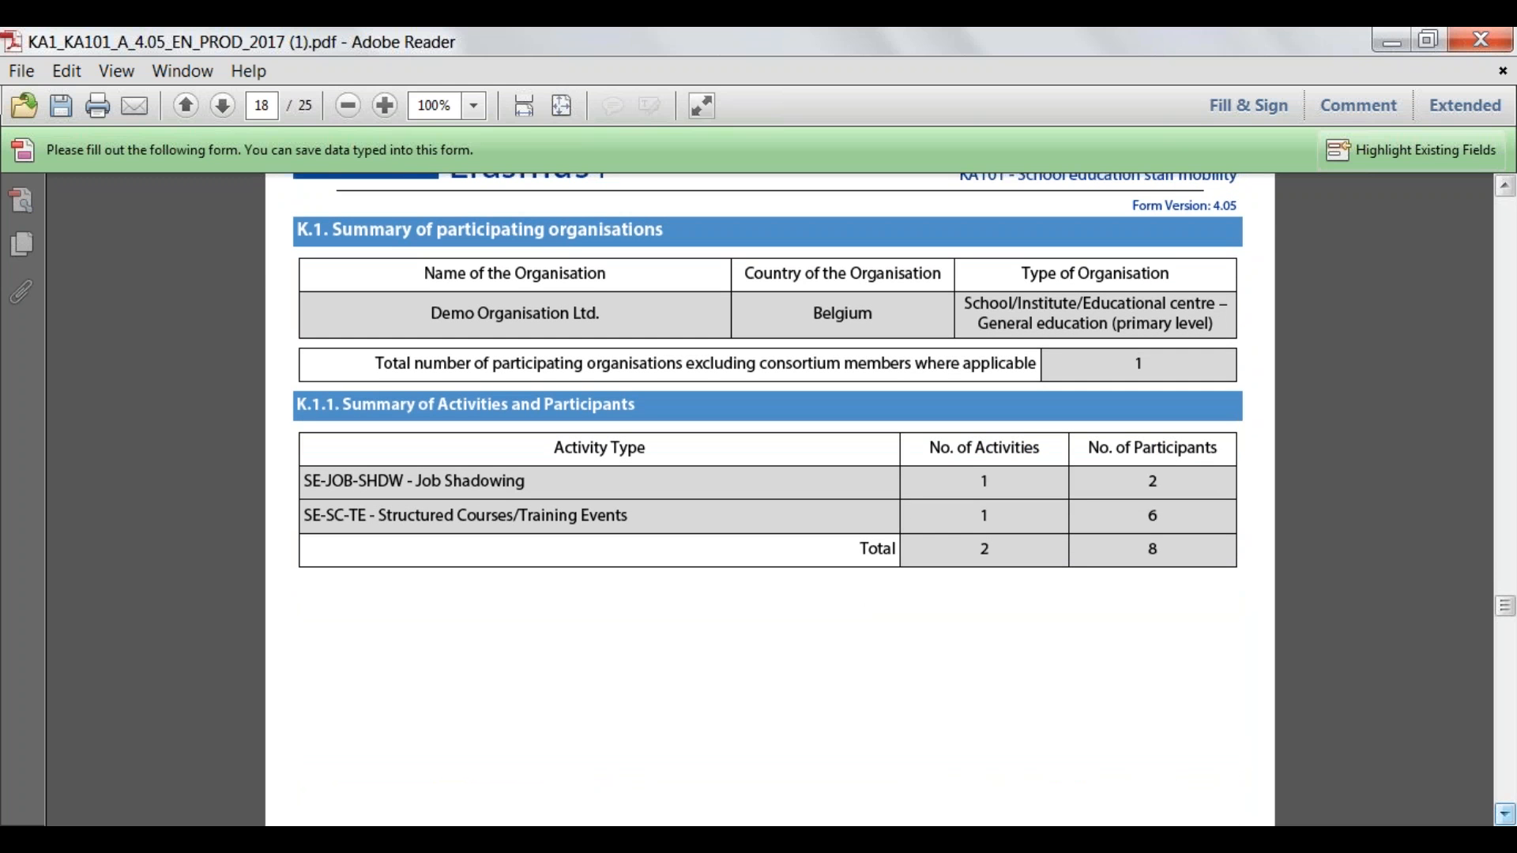
{"action": "scroll", "coordinate": [771, 498], "scroll_direction": "down", "scroll_amount": 1}
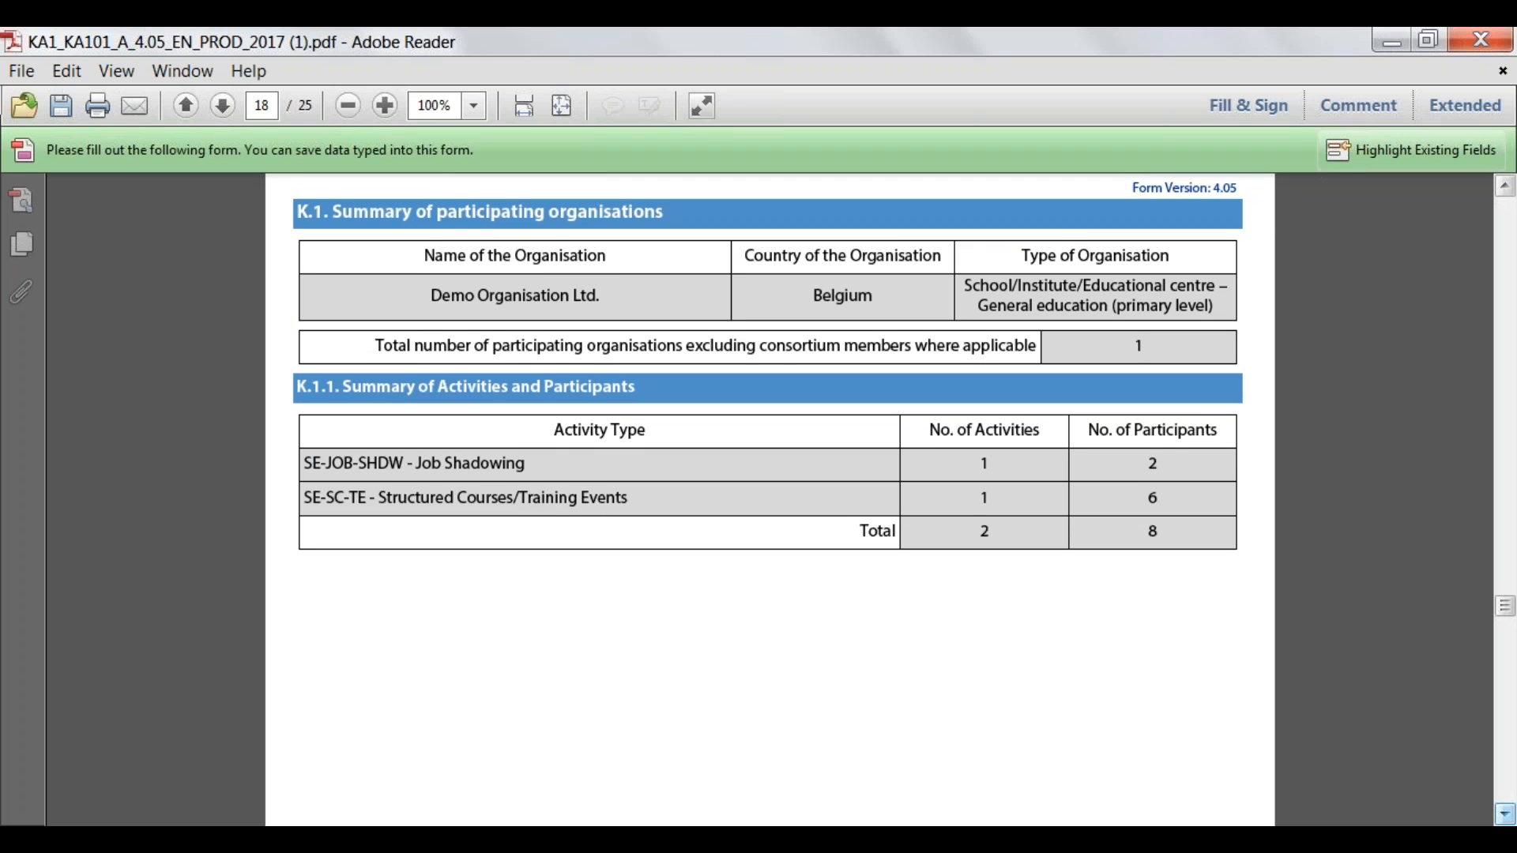
{"action": "scroll", "coordinate": [770, 498], "scroll_direction": "down", "scroll_amount": 3}
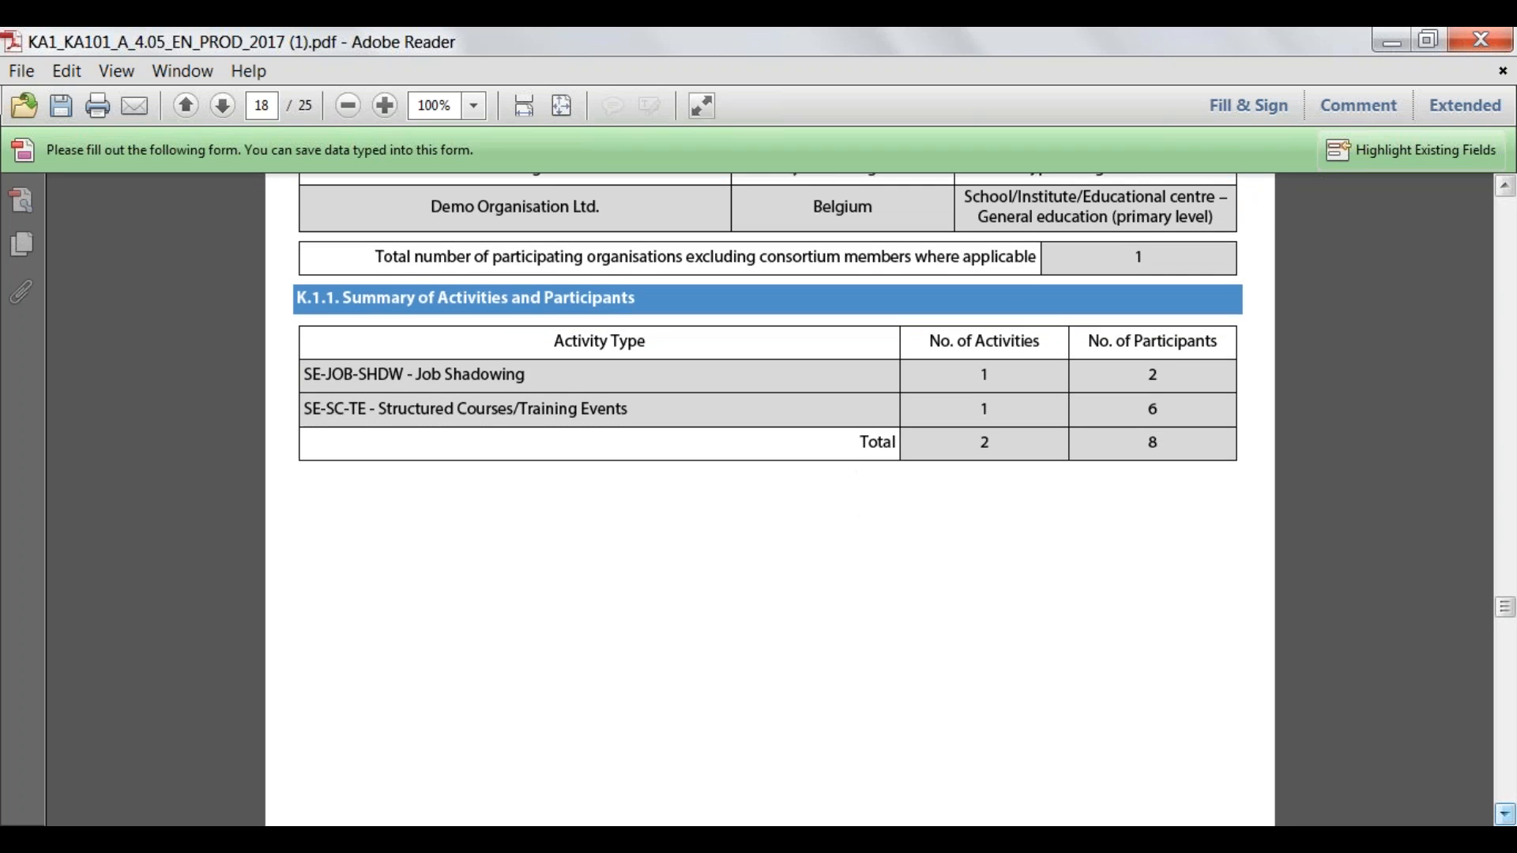
{"action": "scroll", "coordinate": [770, 497], "scroll_direction": "down", "scroll_amount": 10}
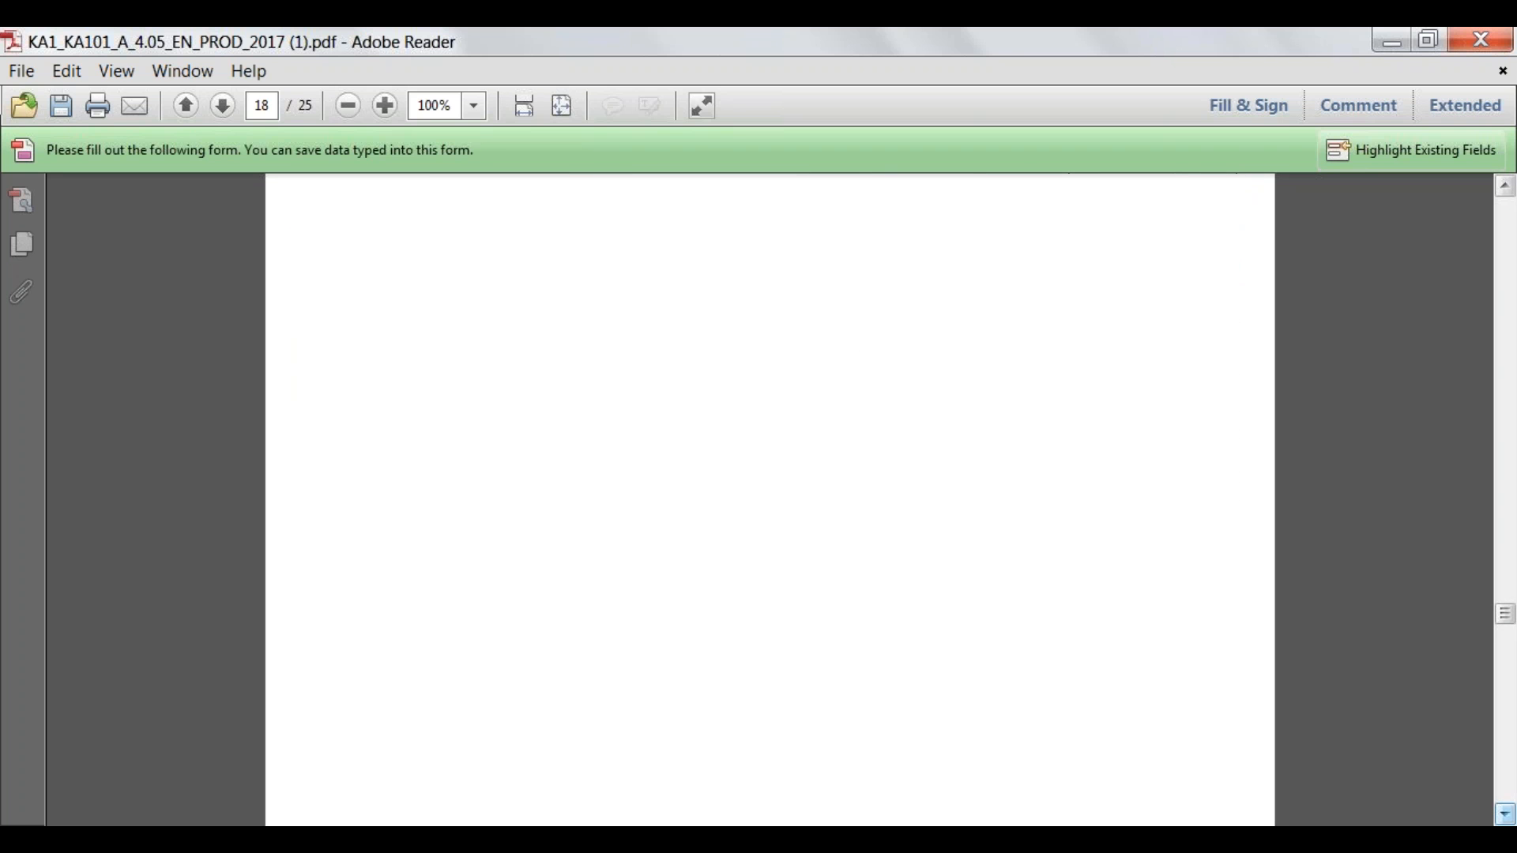
{"action": "scroll", "coordinate": [770, 498], "scroll_direction": "down", "scroll_amount": 10}
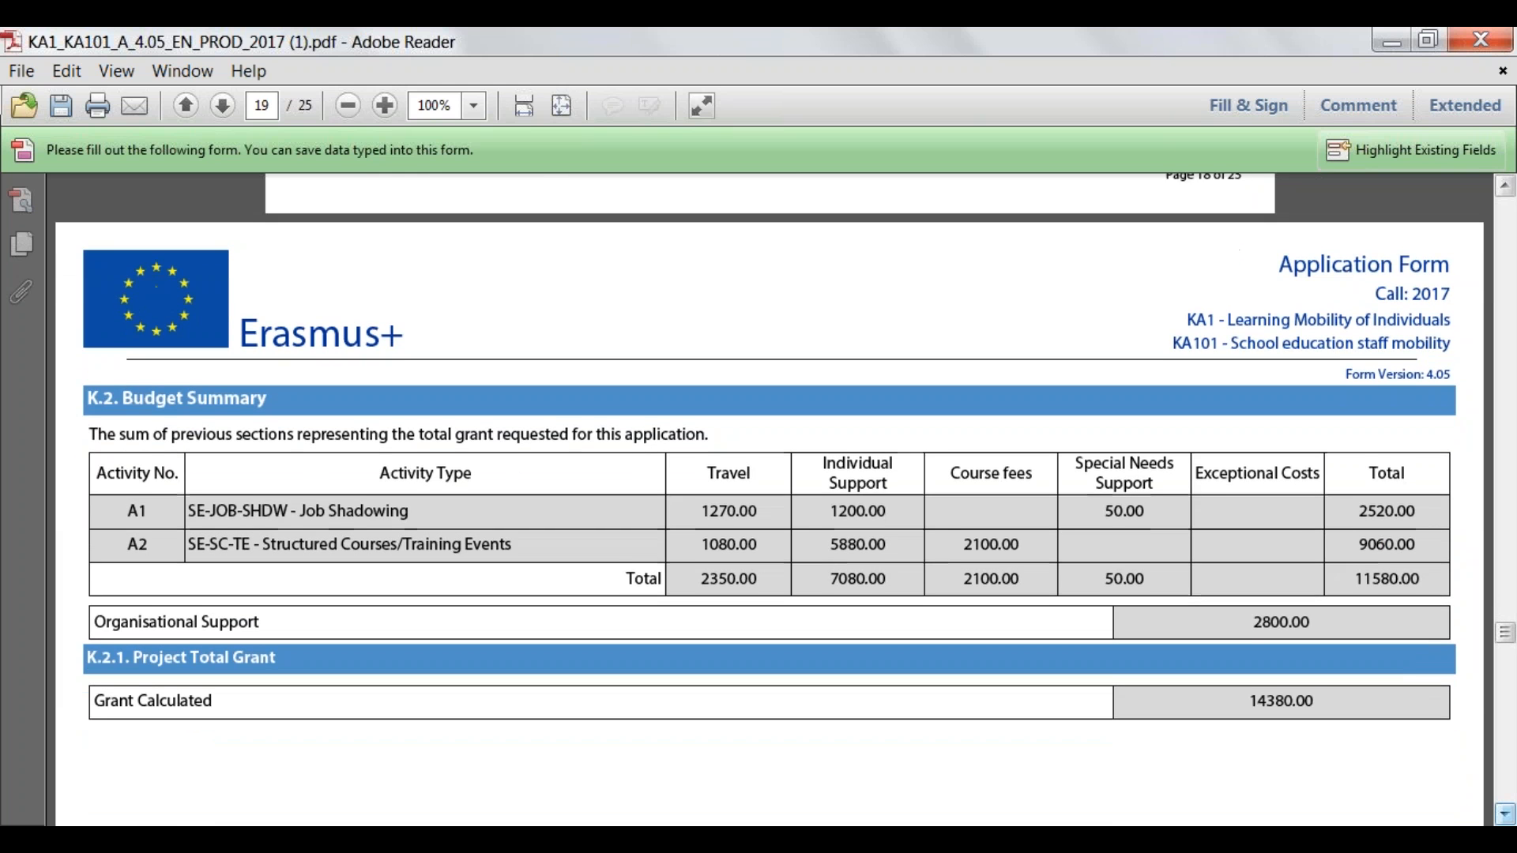
{"action": "scroll", "coordinate": [770, 498], "scroll_direction": "down", "scroll_amount": 3}
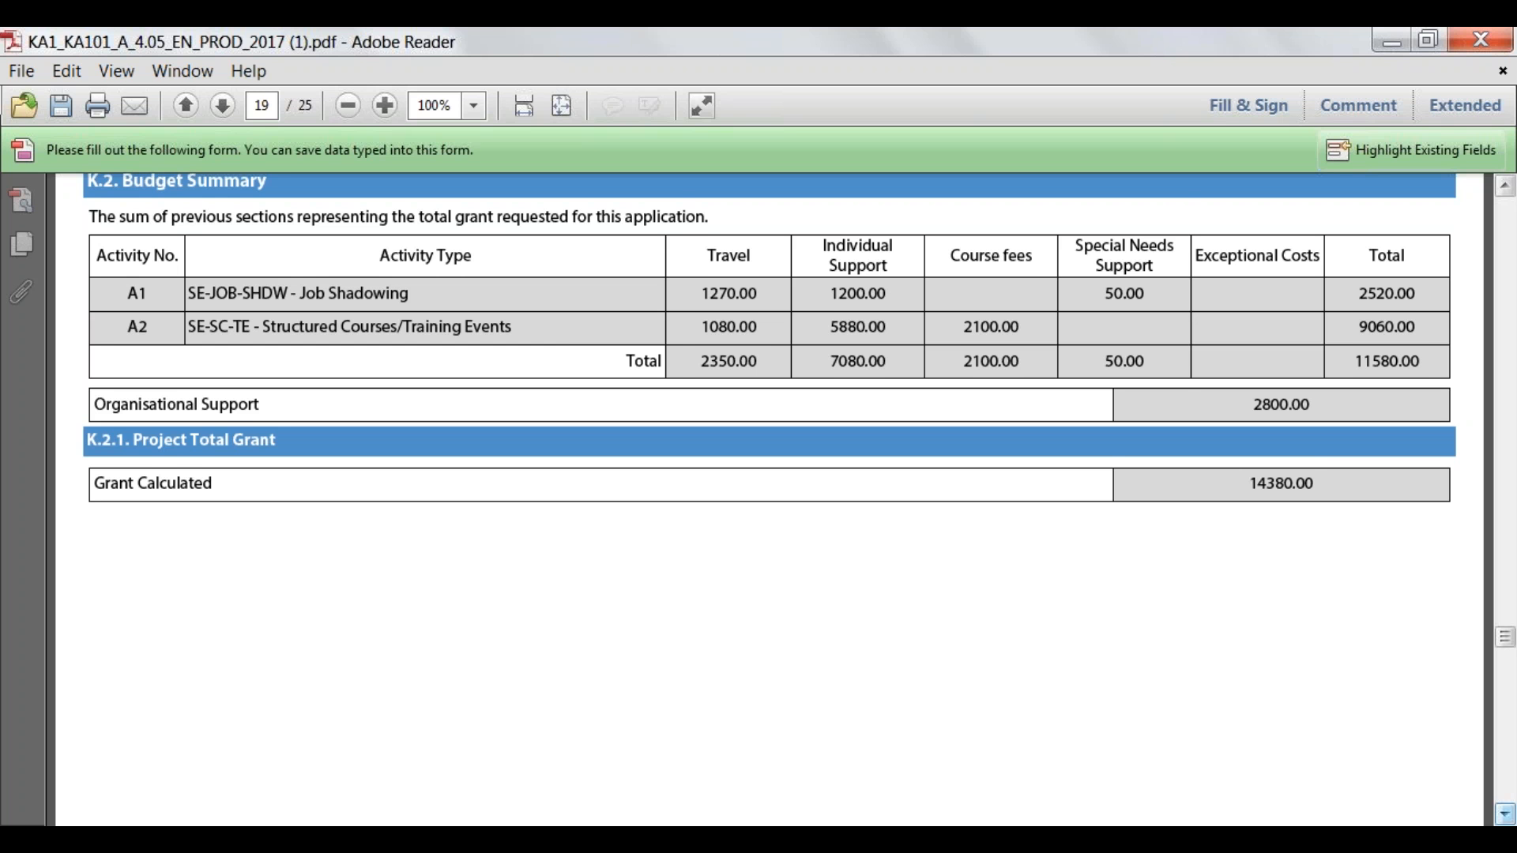
Read through the L. Checklist and the M. Data Protection Notice, up to the start of N. Declaration of Honour.
{"action": "scroll", "coordinate": [771, 498], "scroll_direction": "down", "scroll_amount": 10}
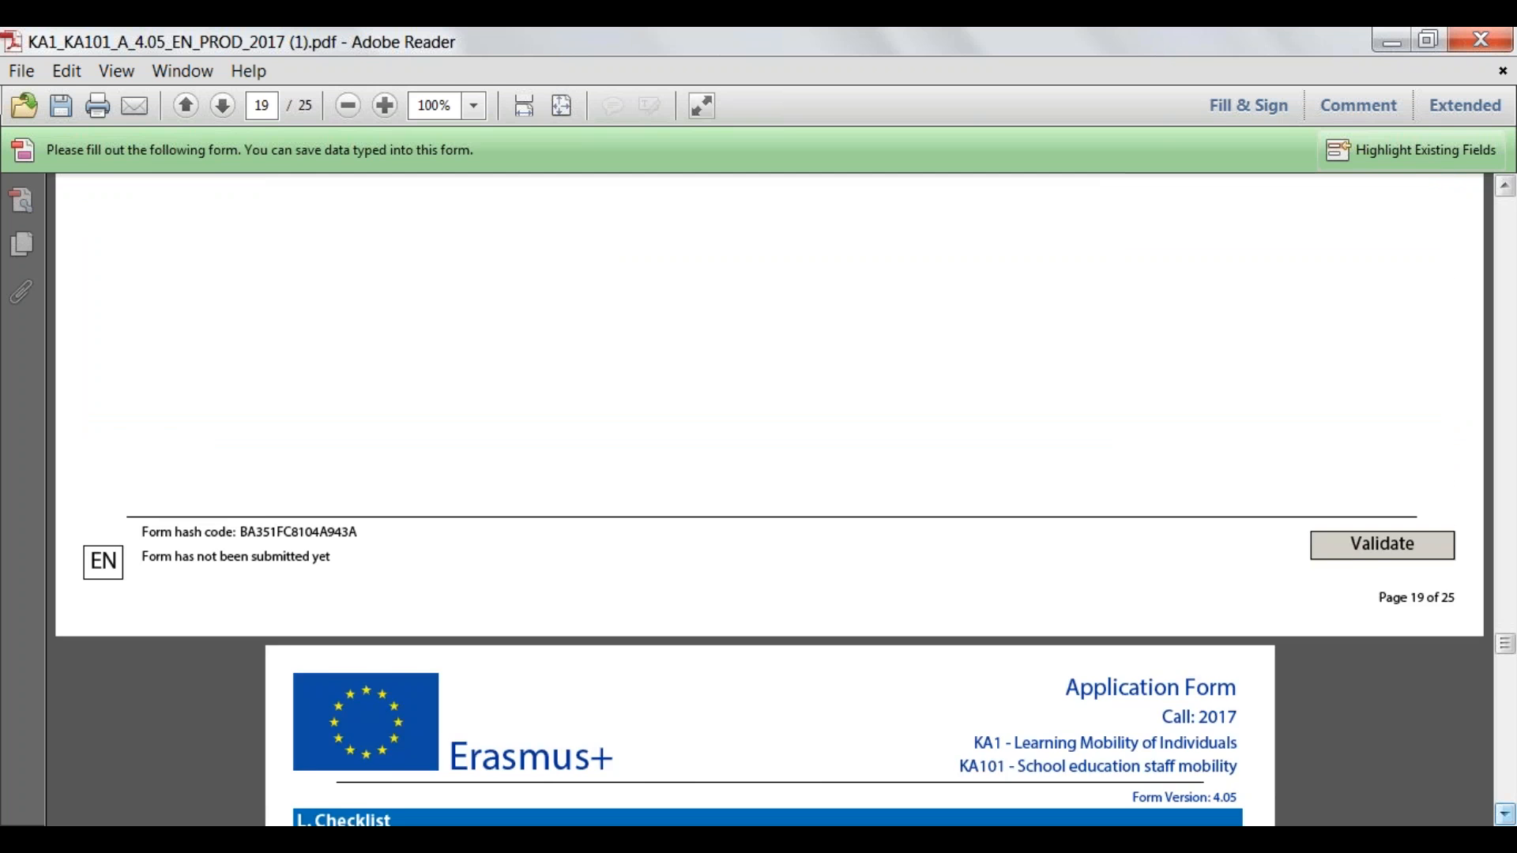
{"action": "scroll", "coordinate": [770, 498], "scroll_direction": "down", "scroll_amount": 8}
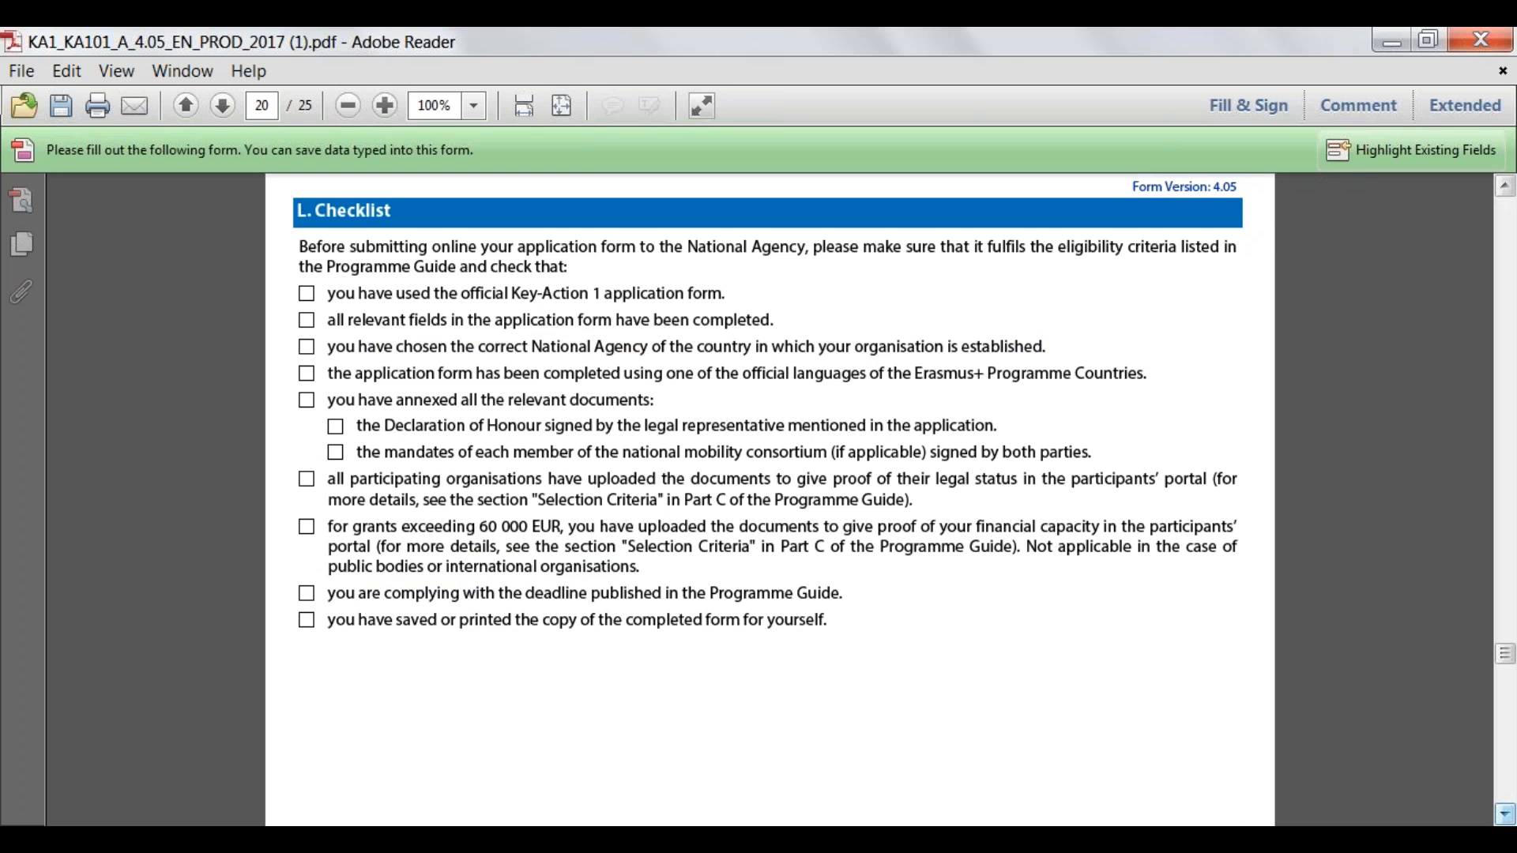
{"action": "scroll", "coordinate": [771, 497], "scroll_direction": "down", "scroll_amount": 4}
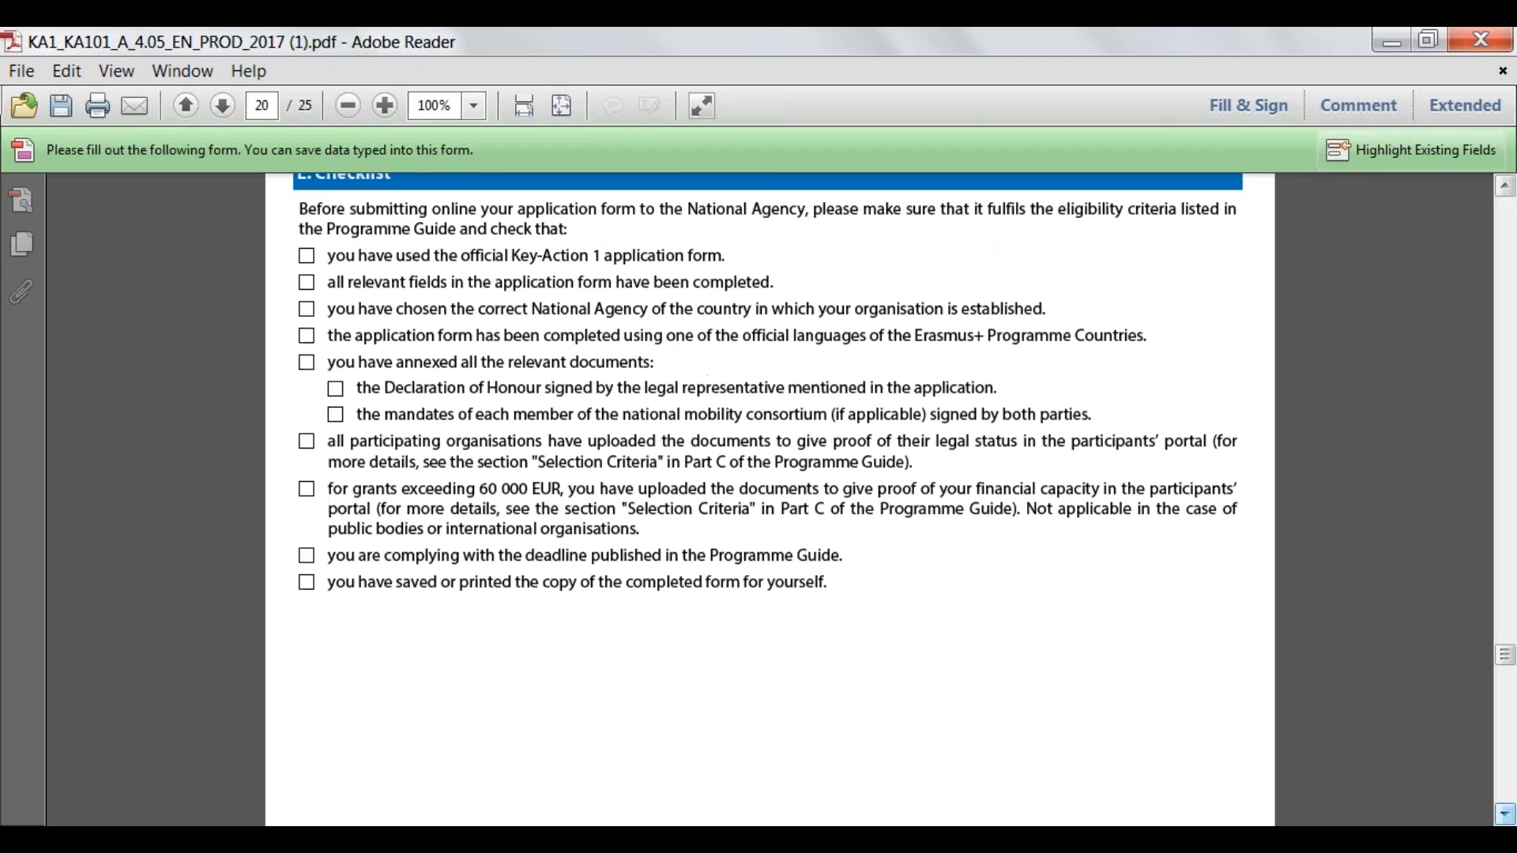
{"action": "scroll", "coordinate": [770, 497], "scroll_direction": "down", "scroll_amount": 3}
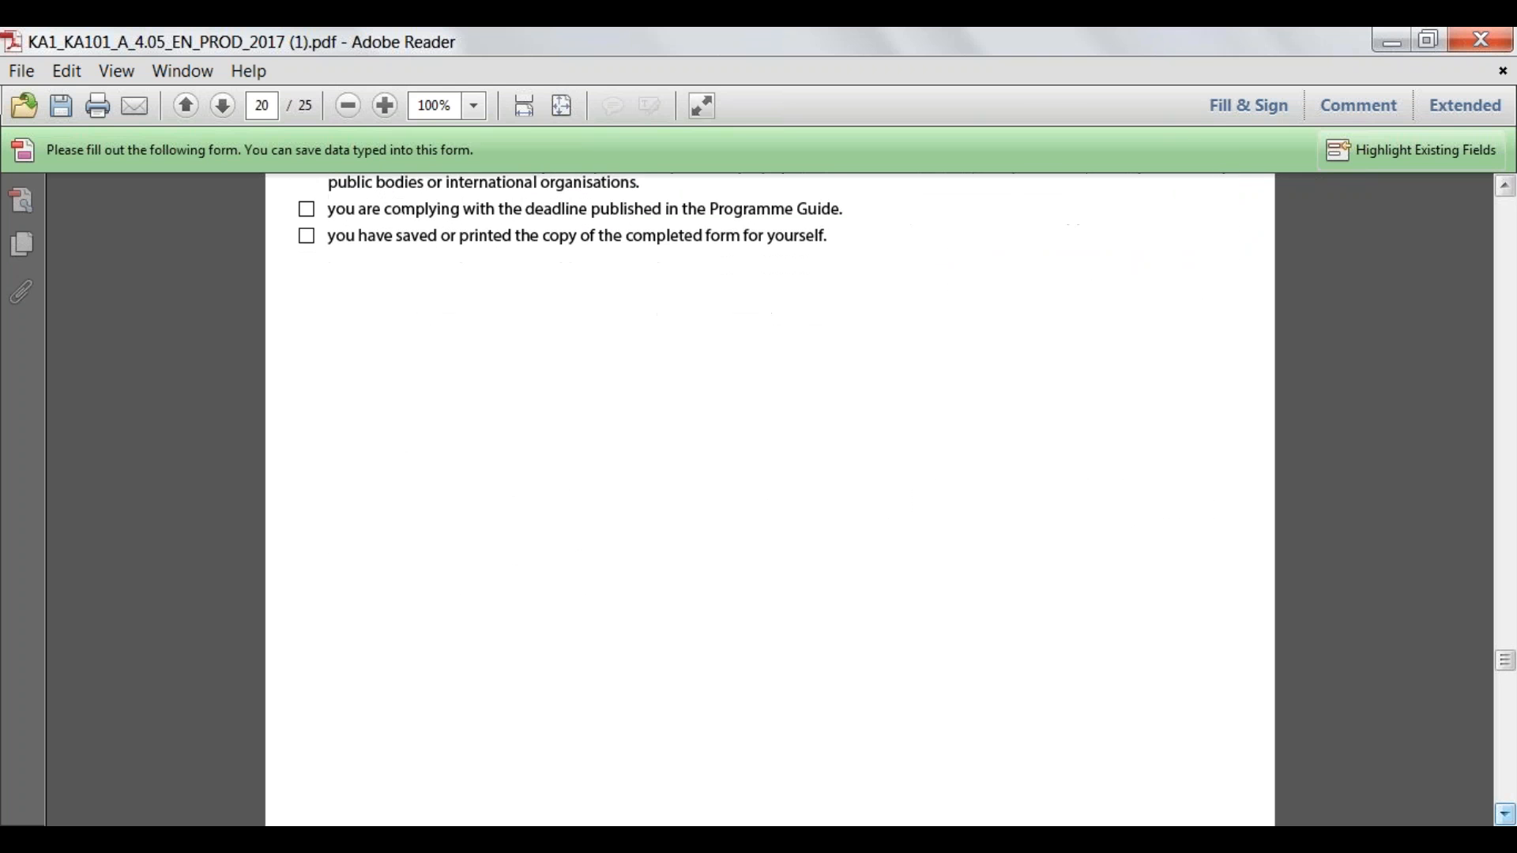
{"action": "scroll", "coordinate": [771, 498], "scroll_direction": "down", "scroll_amount": 8}
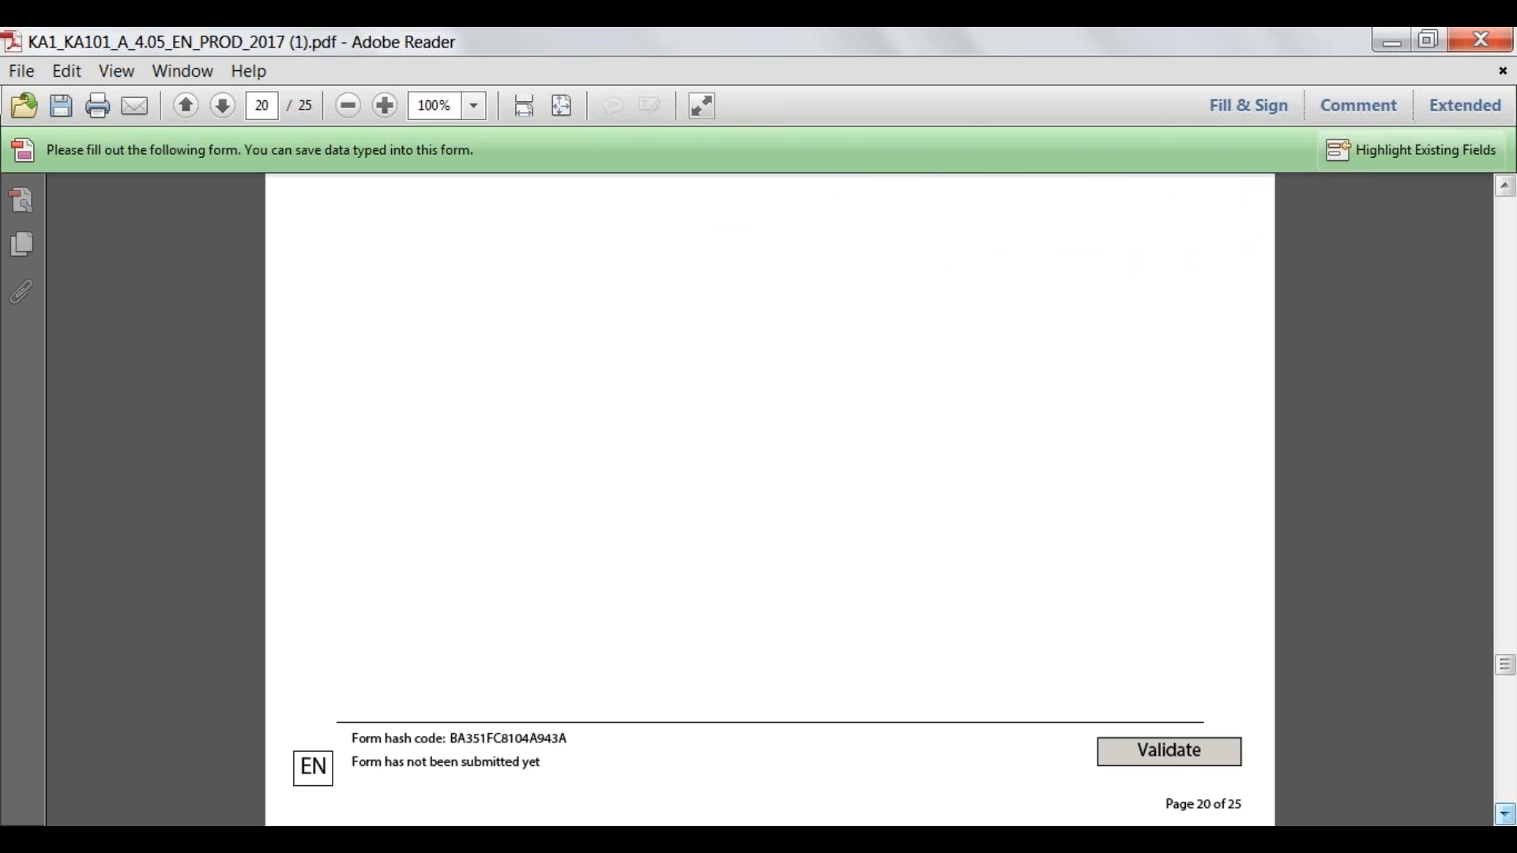
{"action": "scroll", "coordinate": [771, 497], "scroll_direction": "down", "scroll_amount": 4}
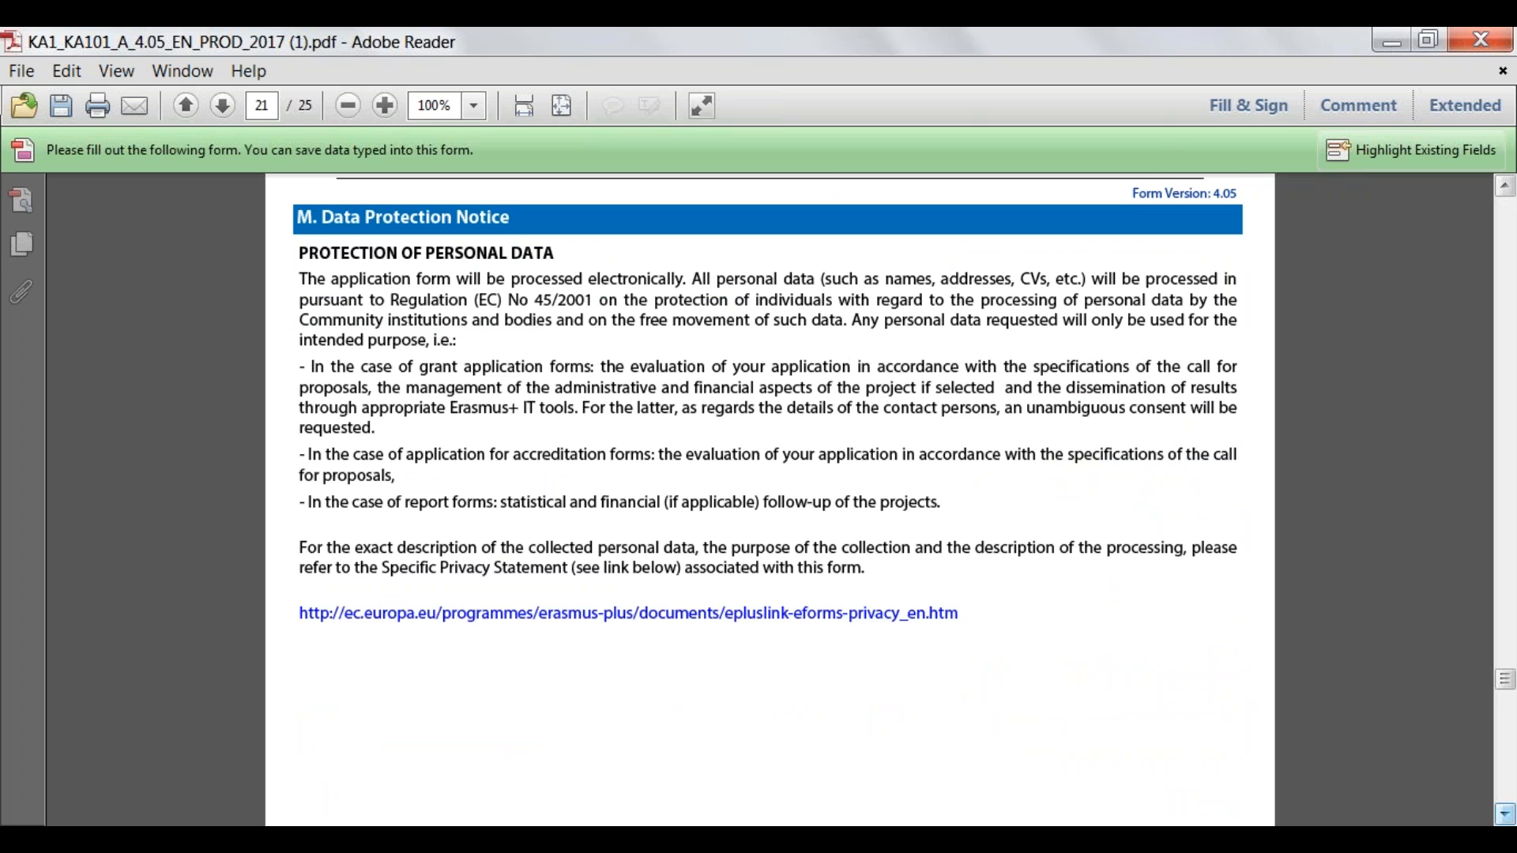
{"action": "scroll", "coordinate": [771, 498], "scroll_direction": "down", "scroll_amount": 3}
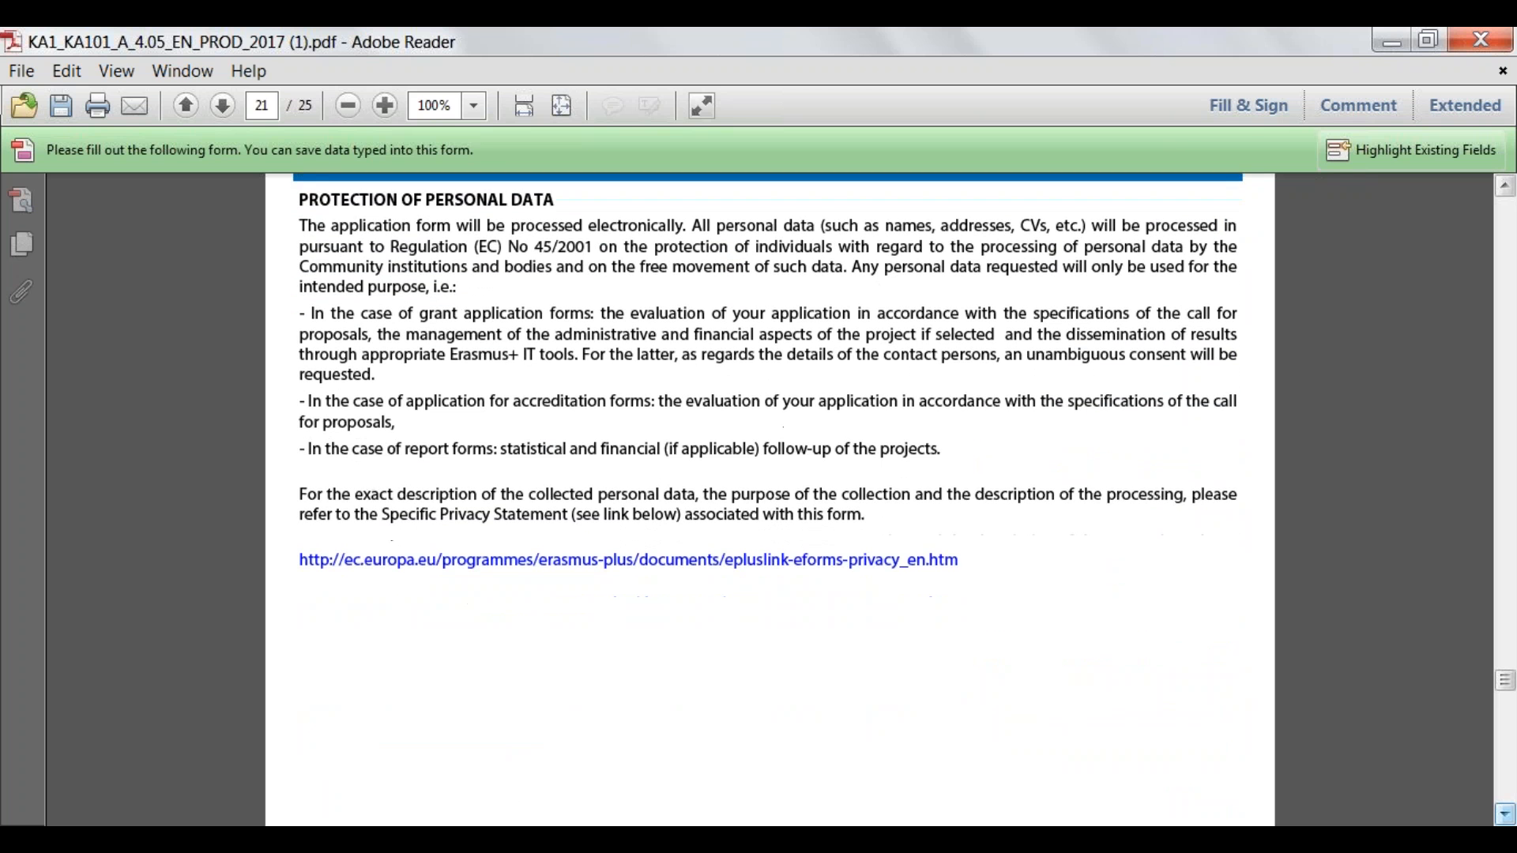
{"action": "scroll", "coordinate": [770, 498], "scroll_direction": "down", "scroll_amount": 12}
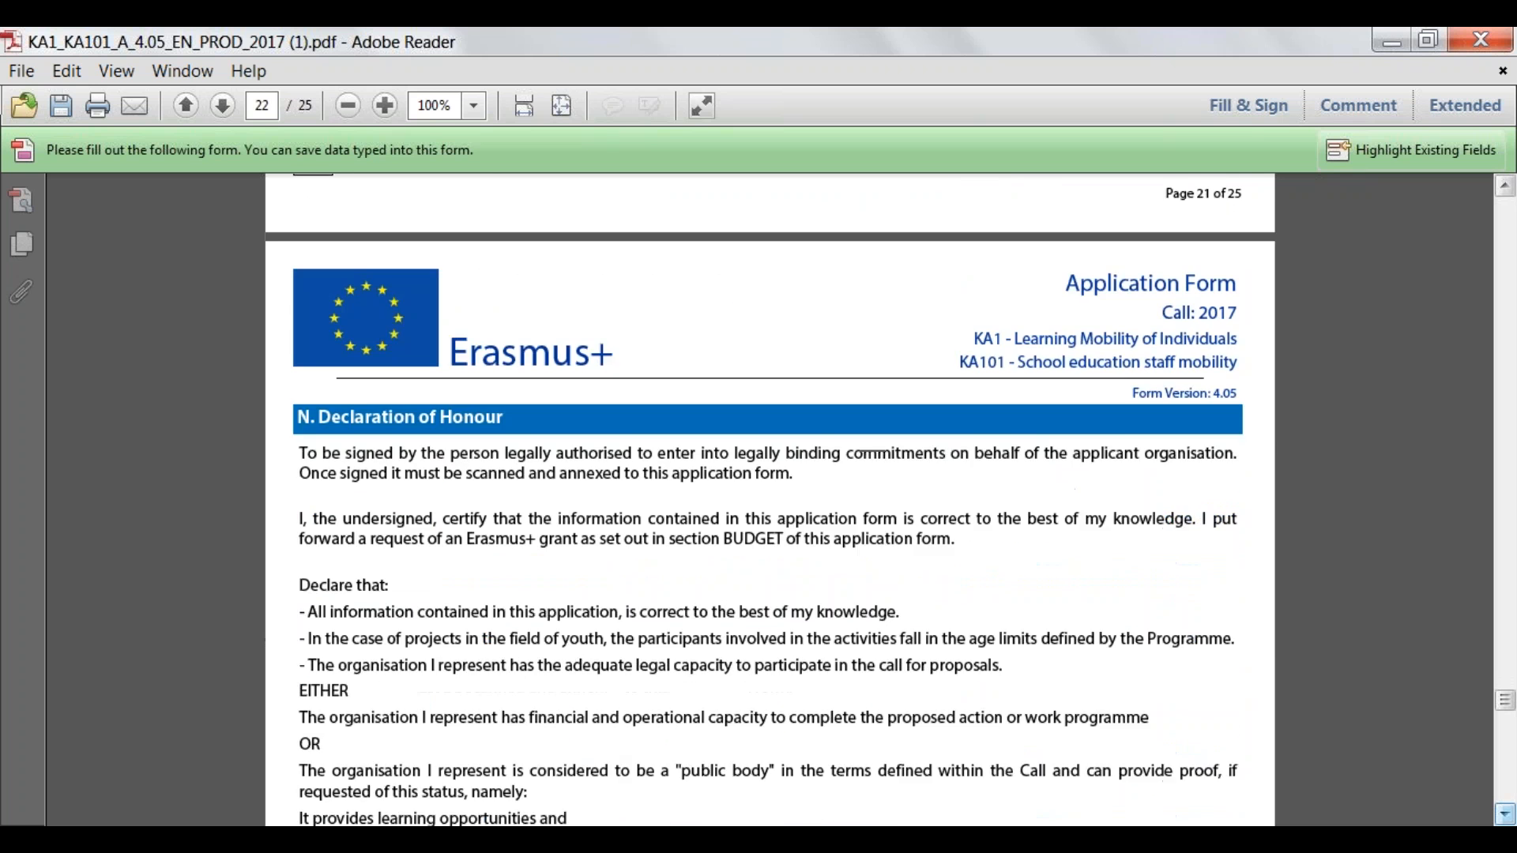
Read through the N. Declaration of Honour, down to its signature block and print option.
{"action": "scroll", "coordinate": [770, 498], "scroll_direction": "down", "scroll_amount": 5}
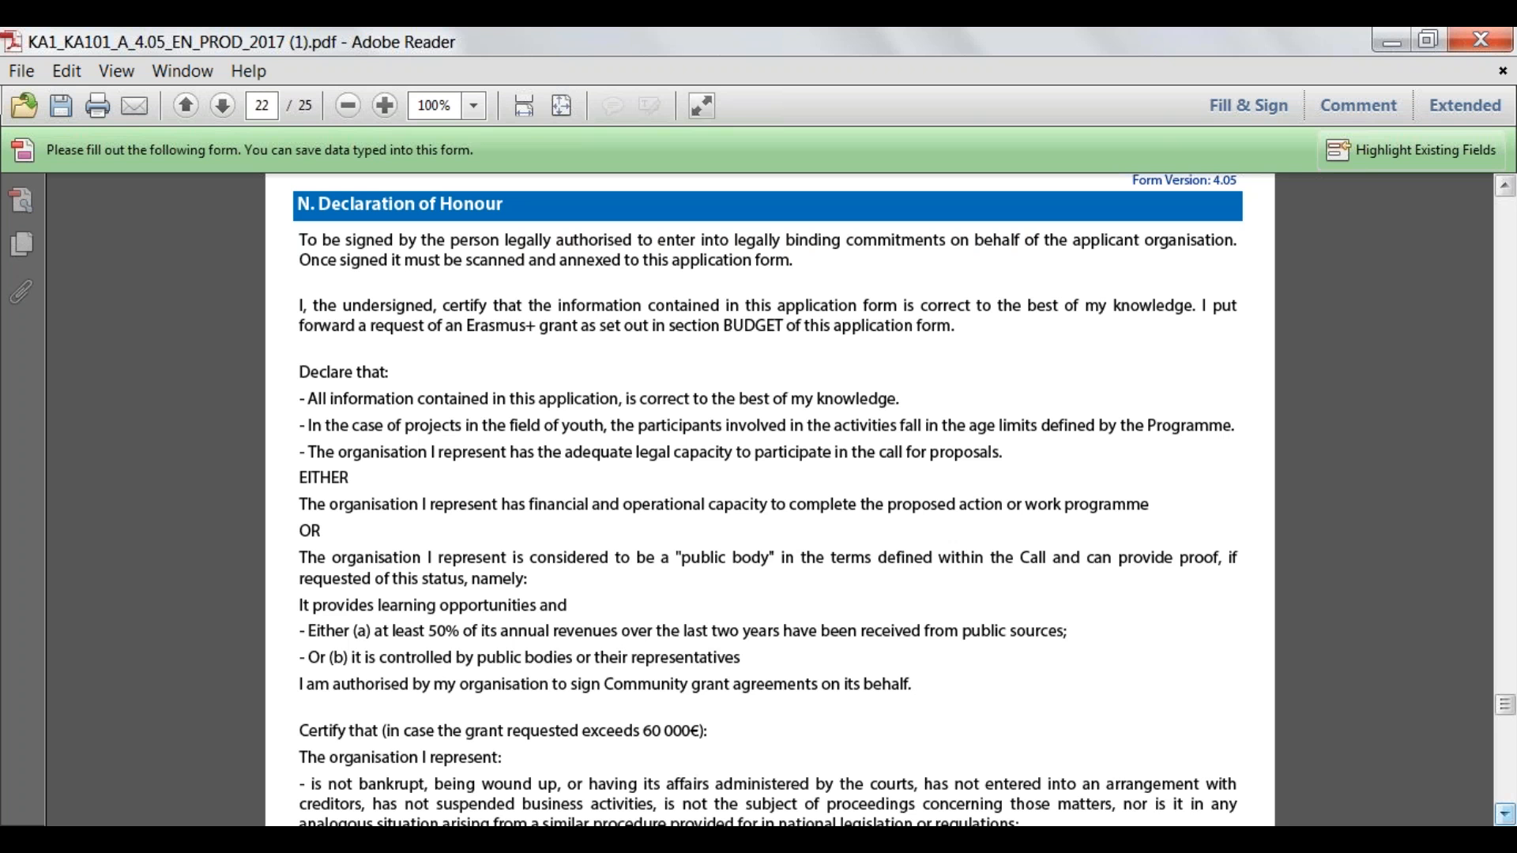
{"action": "scroll", "coordinate": [770, 498], "scroll_direction": "down", "scroll_amount": 1}
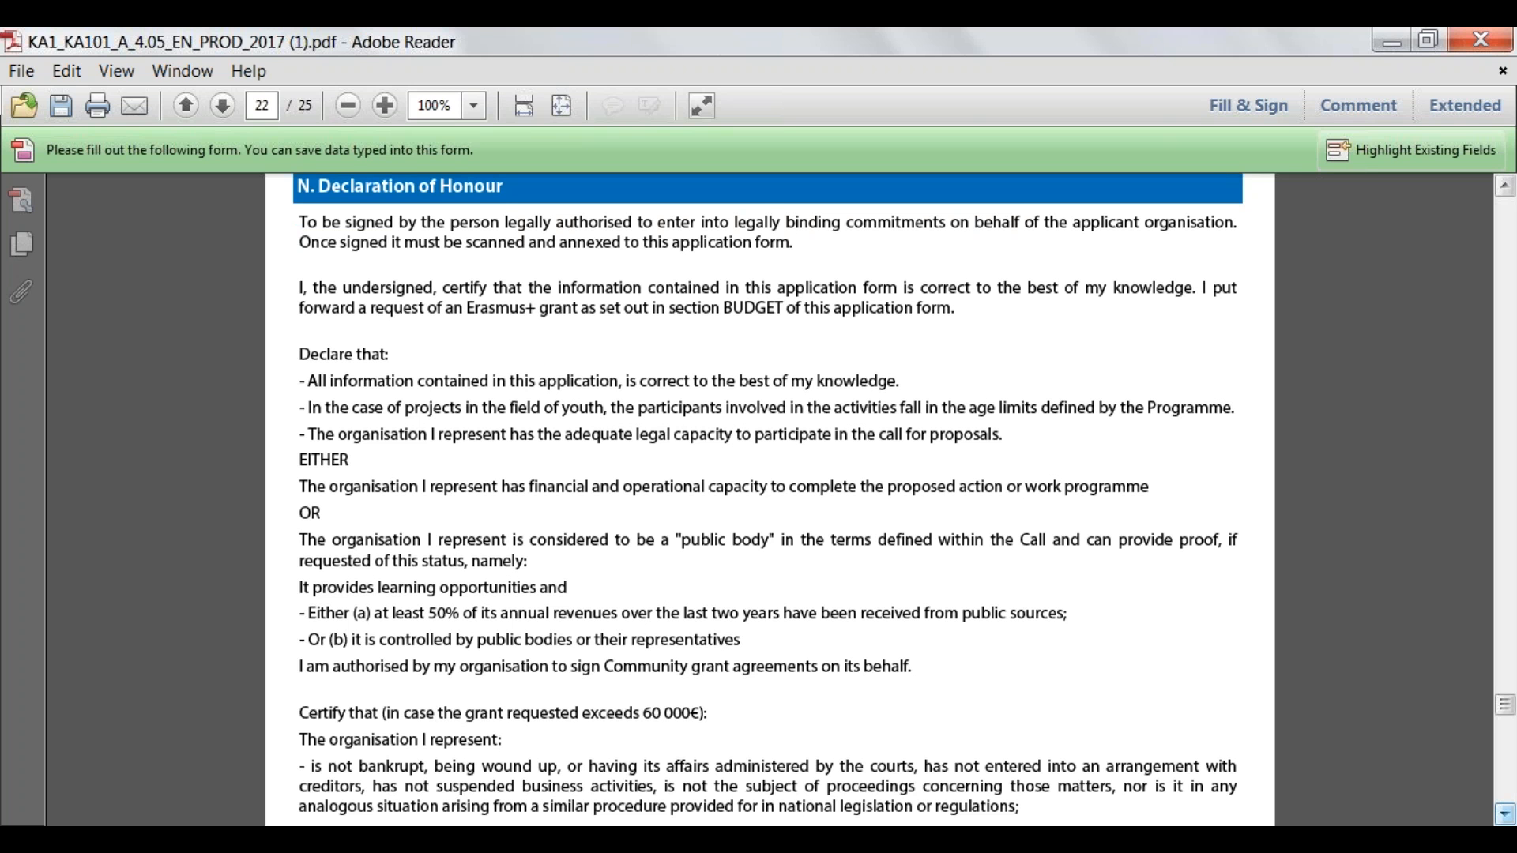
{"action": "scroll", "coordinate": [771, 498], "scroll_direction": "down", "scroll_amount": 5}
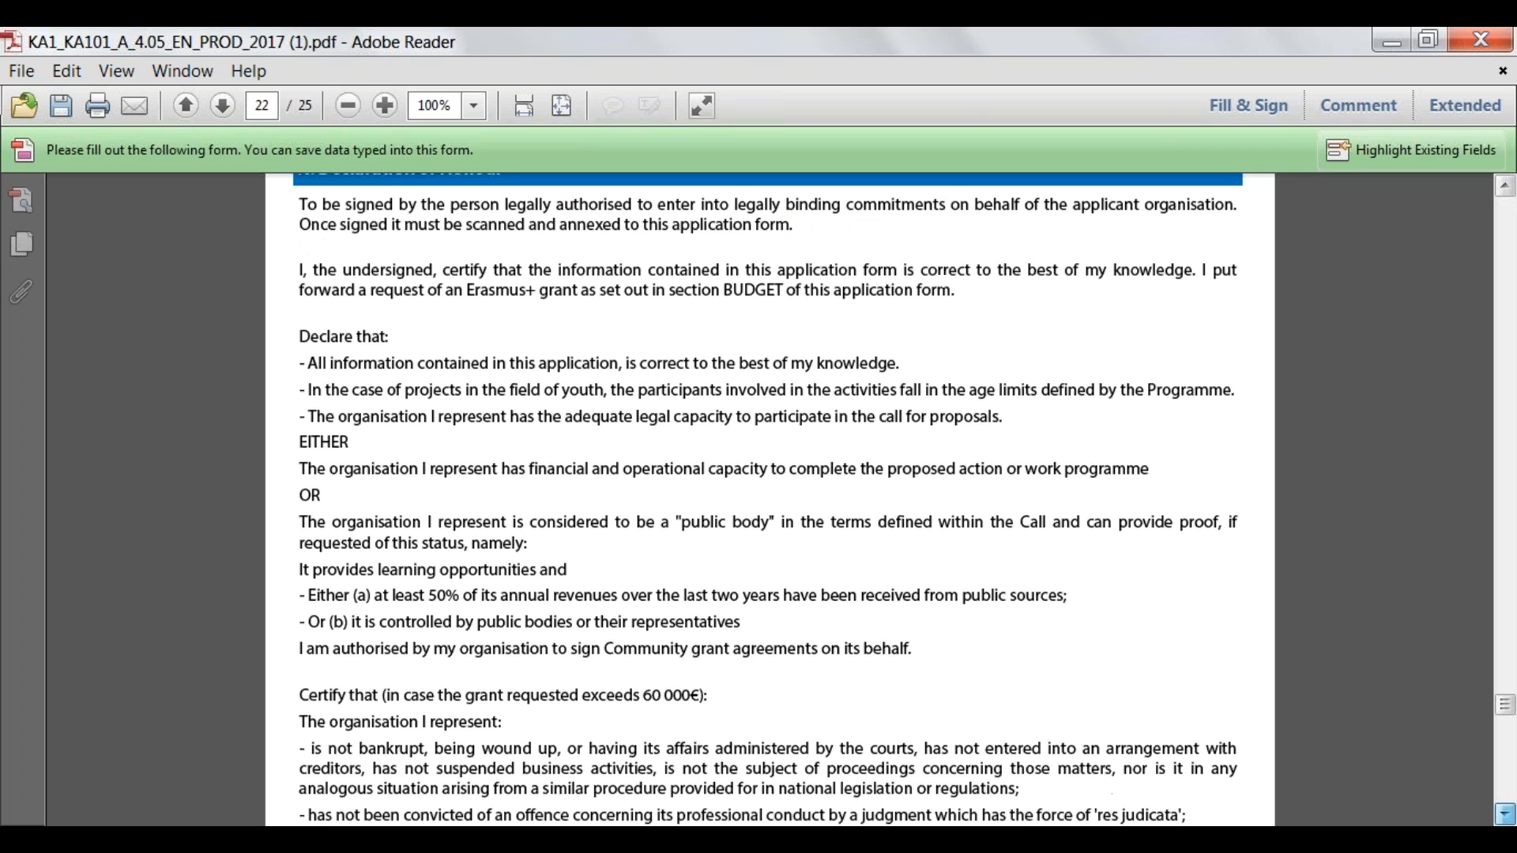
{"action": "scroll", "coordinate": [770, 497], "scroll_direction": "down", "scroll_amount": 20}
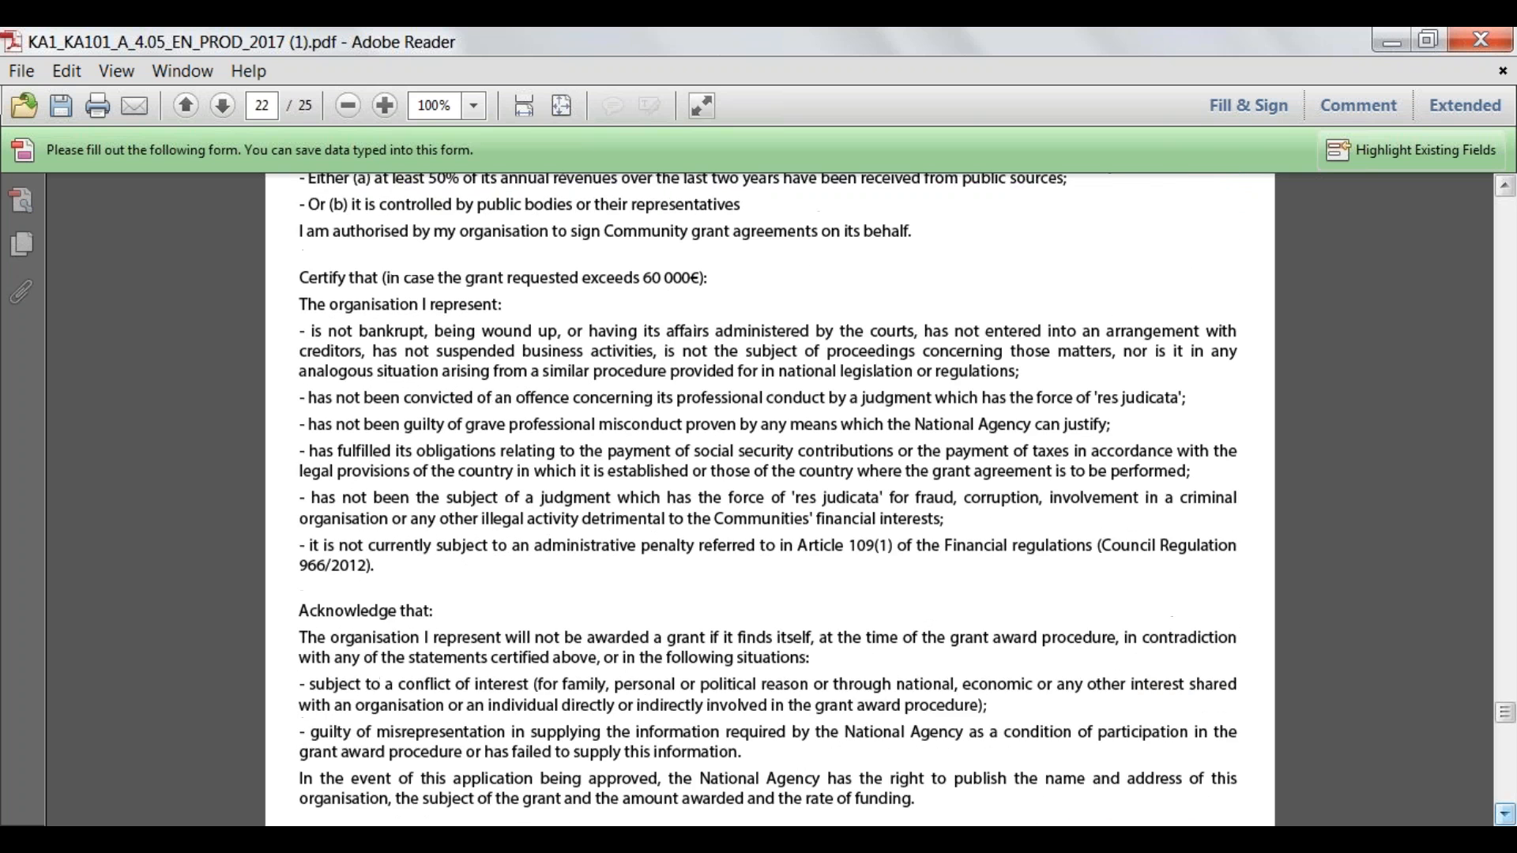
{"action": "scroll", "coordinate": [770, 498], "scroll_direction": "down", "scroll_amount": 10}
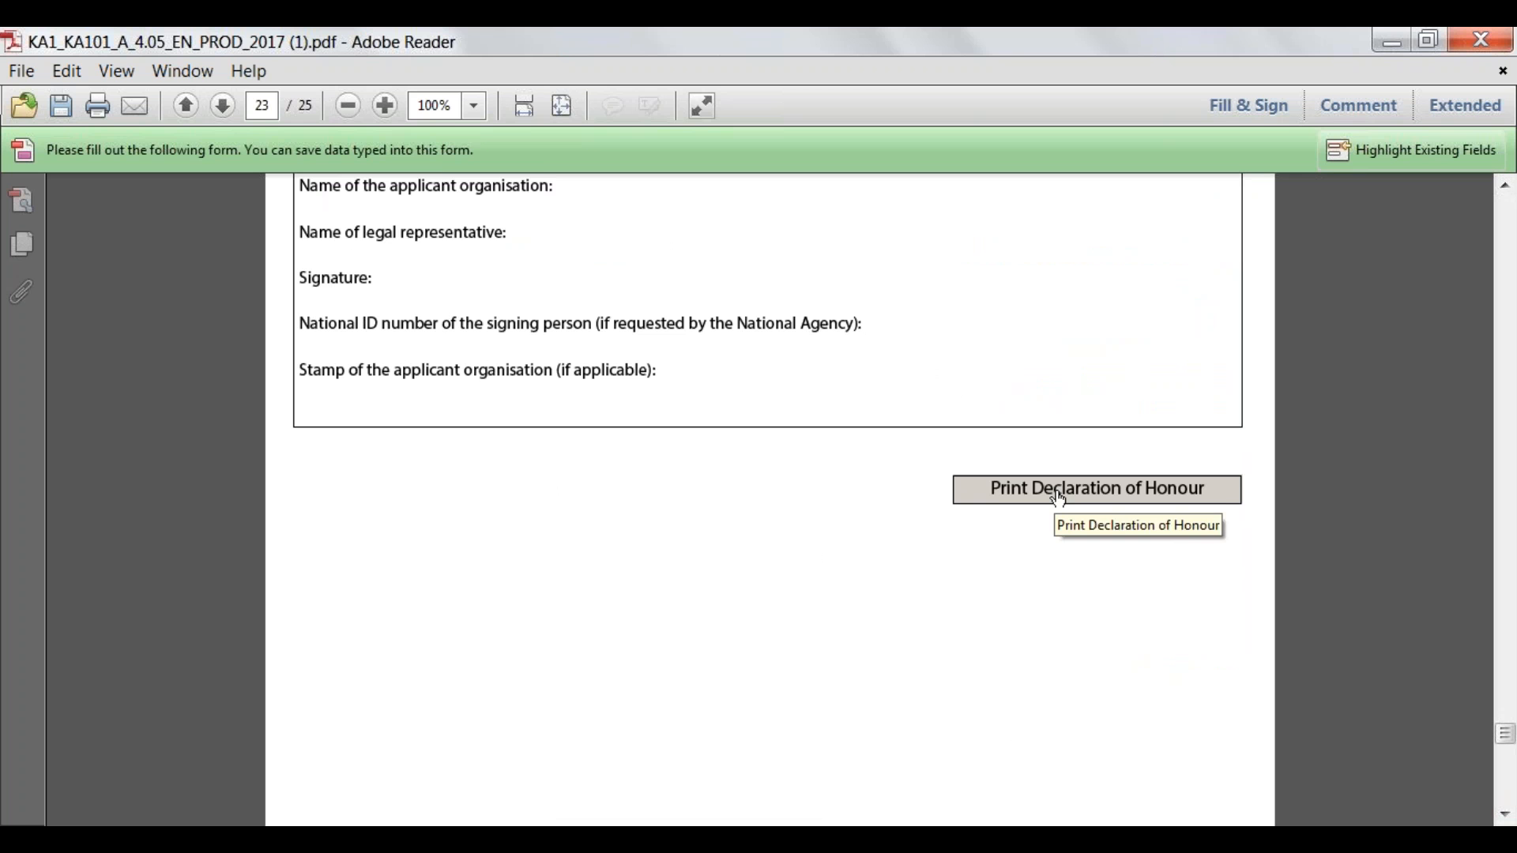
Review the O. Annexes section and its table for attaching the checklist documents.
{"action": "left_click", "coordinate": [1509, 817]}
{"action": "left_click", "coordinate": [1507, 817]}
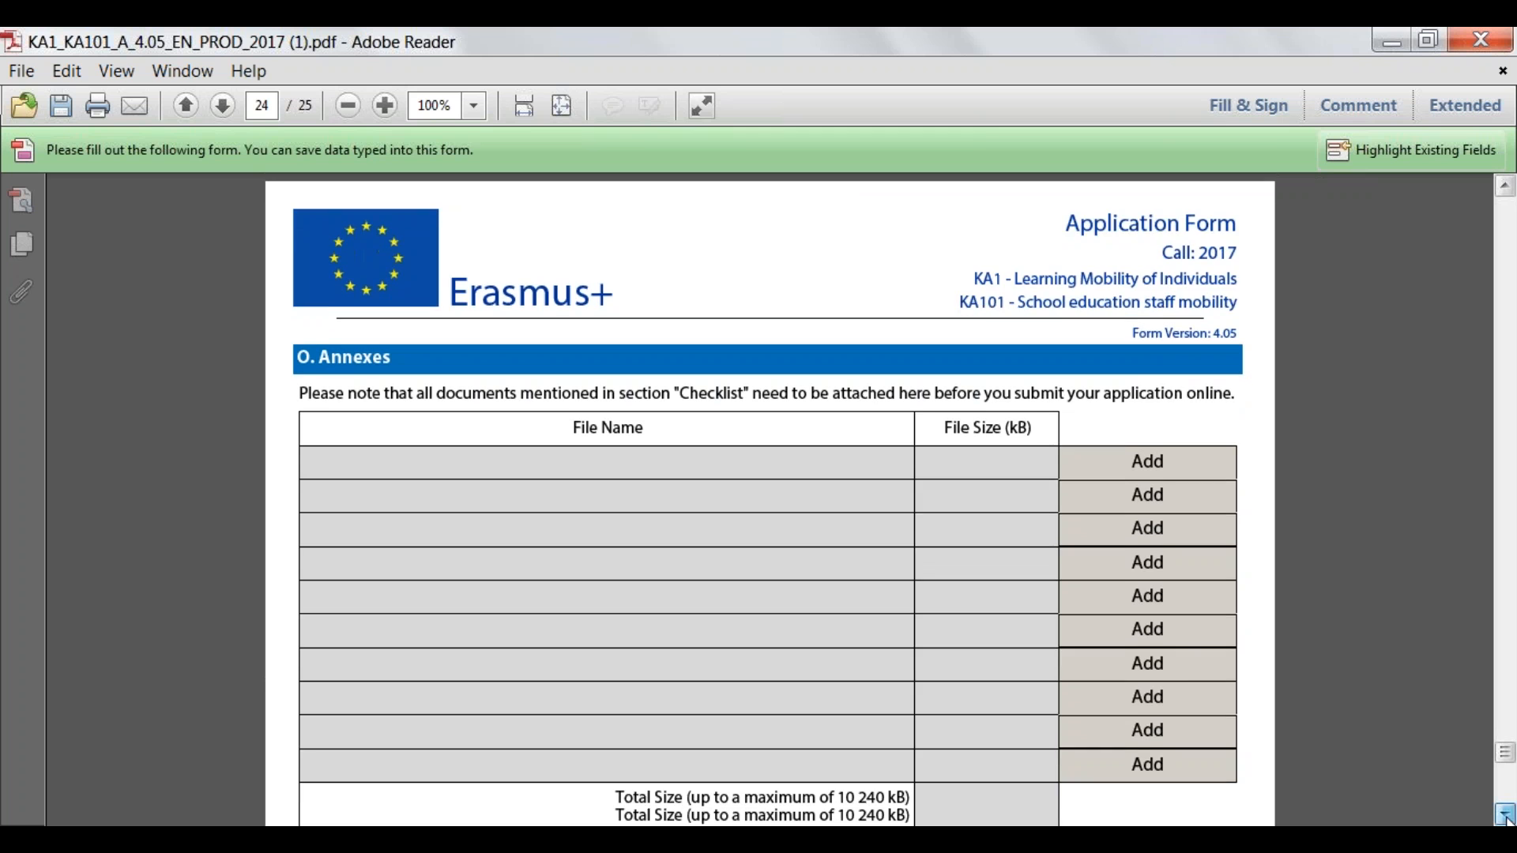
{"action": "left_click", "coordinate": [1507, 818]}
{"action": "left_click", "coordinate": [1507, 817]}
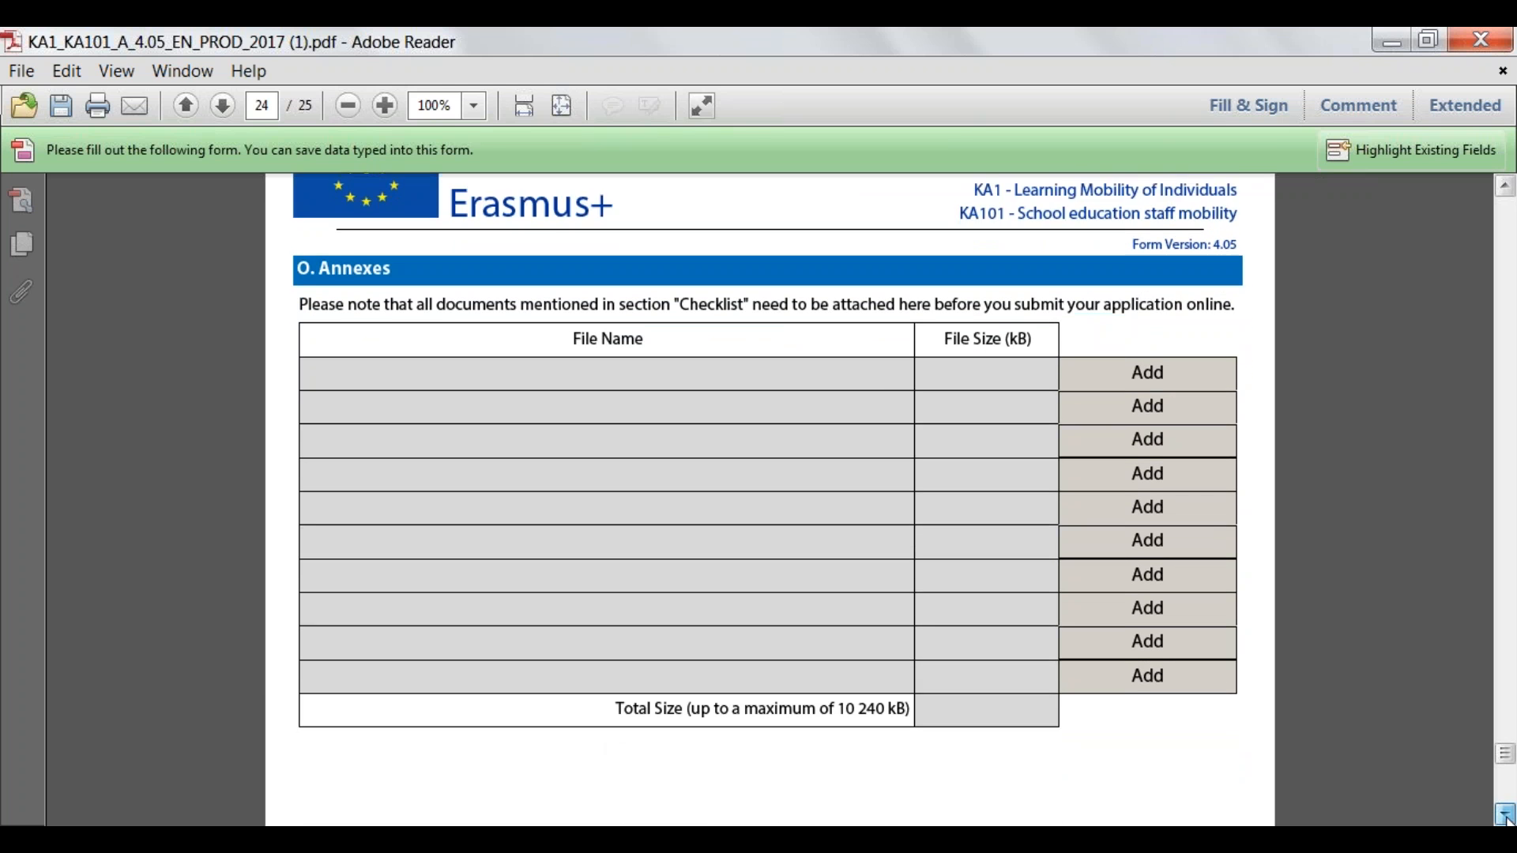
{"action": "left_click", "coordinate": [1507, 818]}
{"action": "left_click", "coordinate": [1507, 818]}
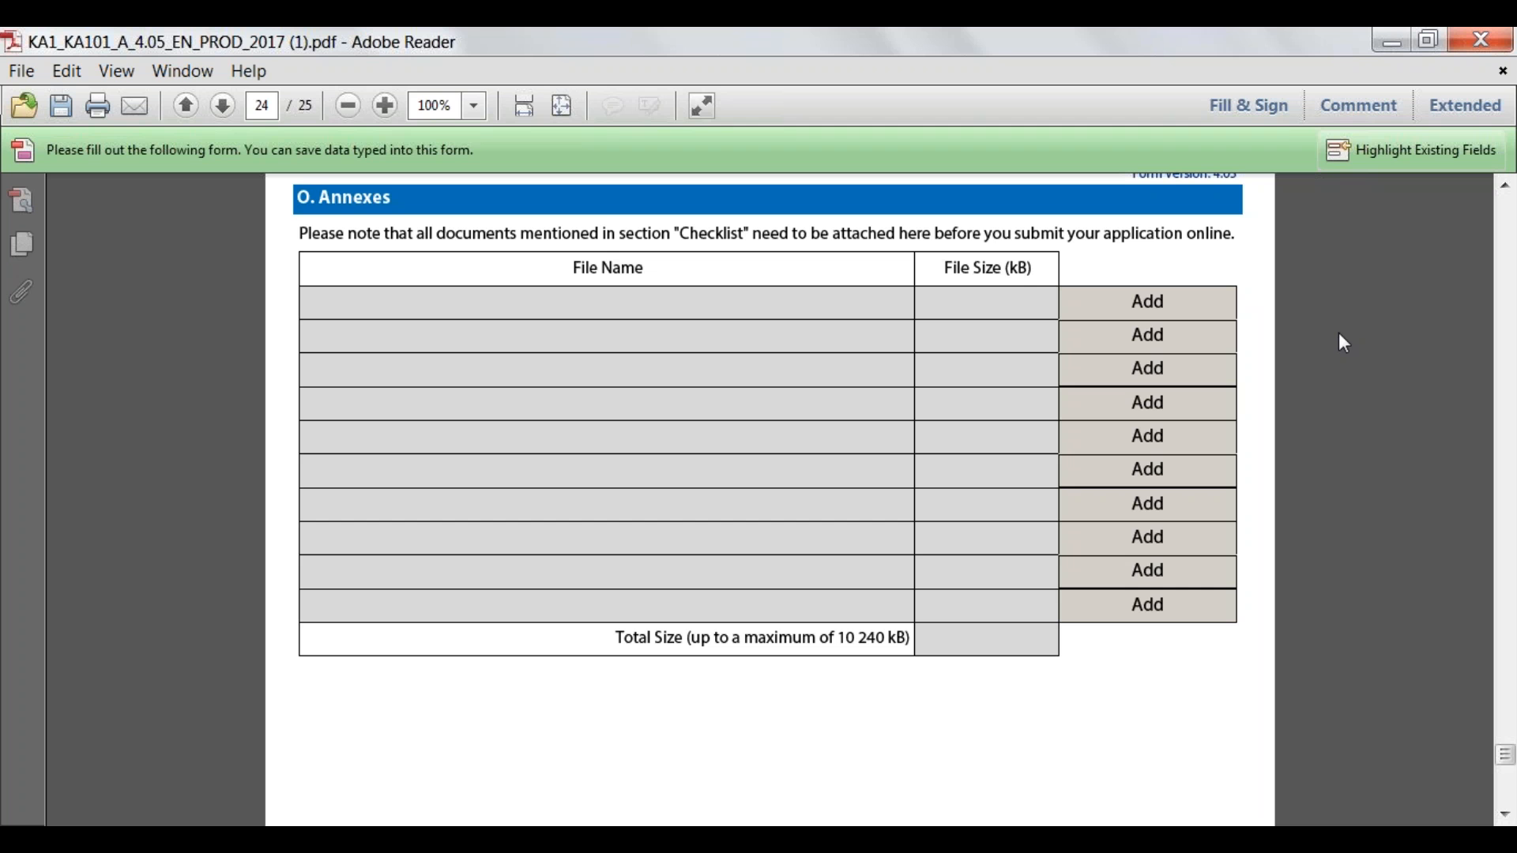
{"action": "left_click", "coordinate": [1505, 816]}
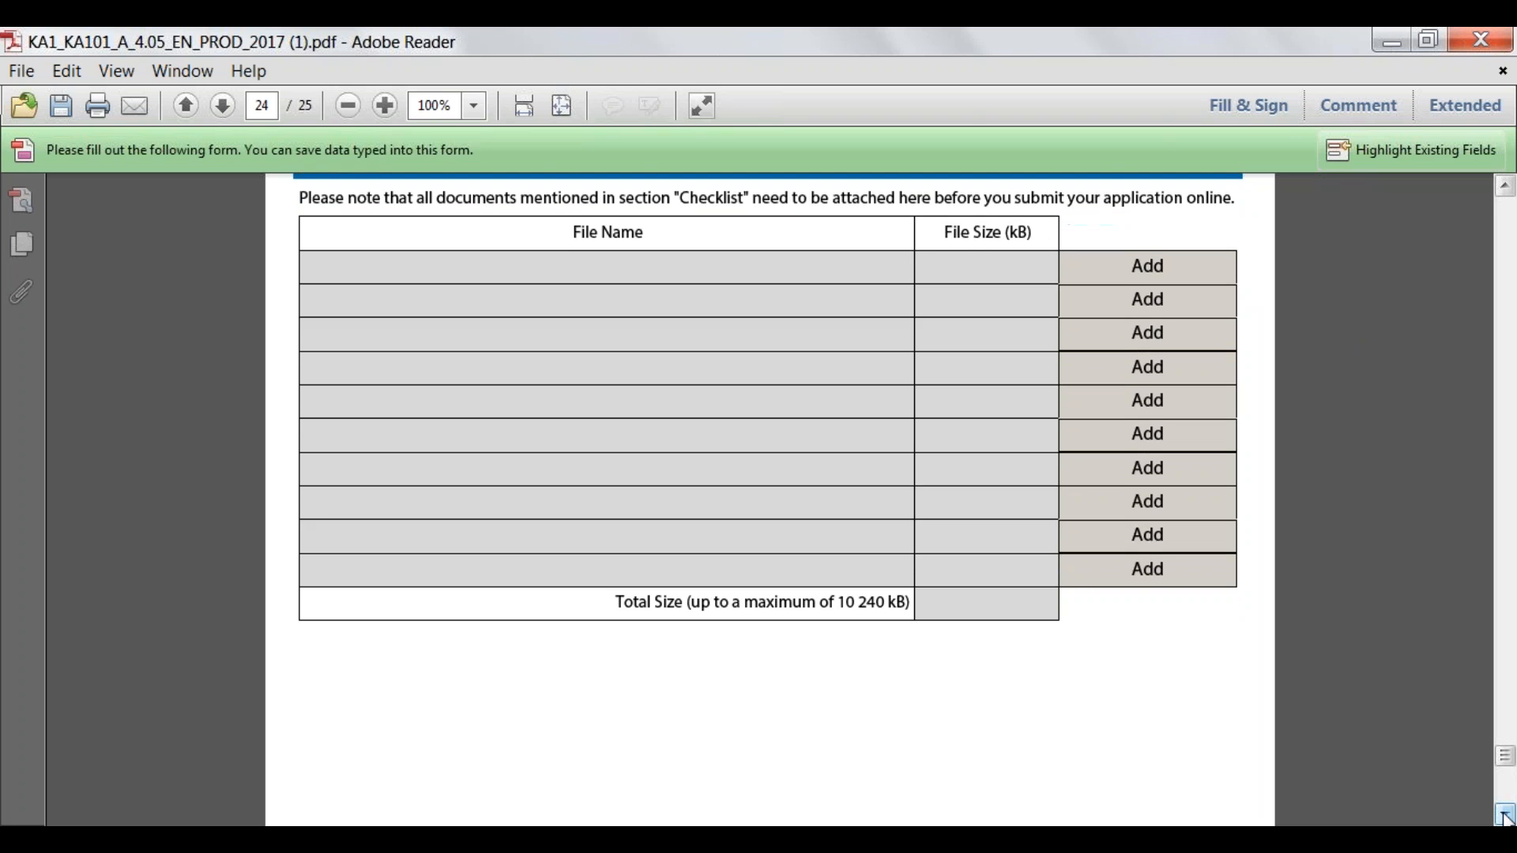
Validate the form's compulsory fields and rules in section P.1 Data Validation and dismiss the resulting message.
{"action": "left_click_drag", "start_coordinate": [1506, 816], "coordinate": [1506, 815]}
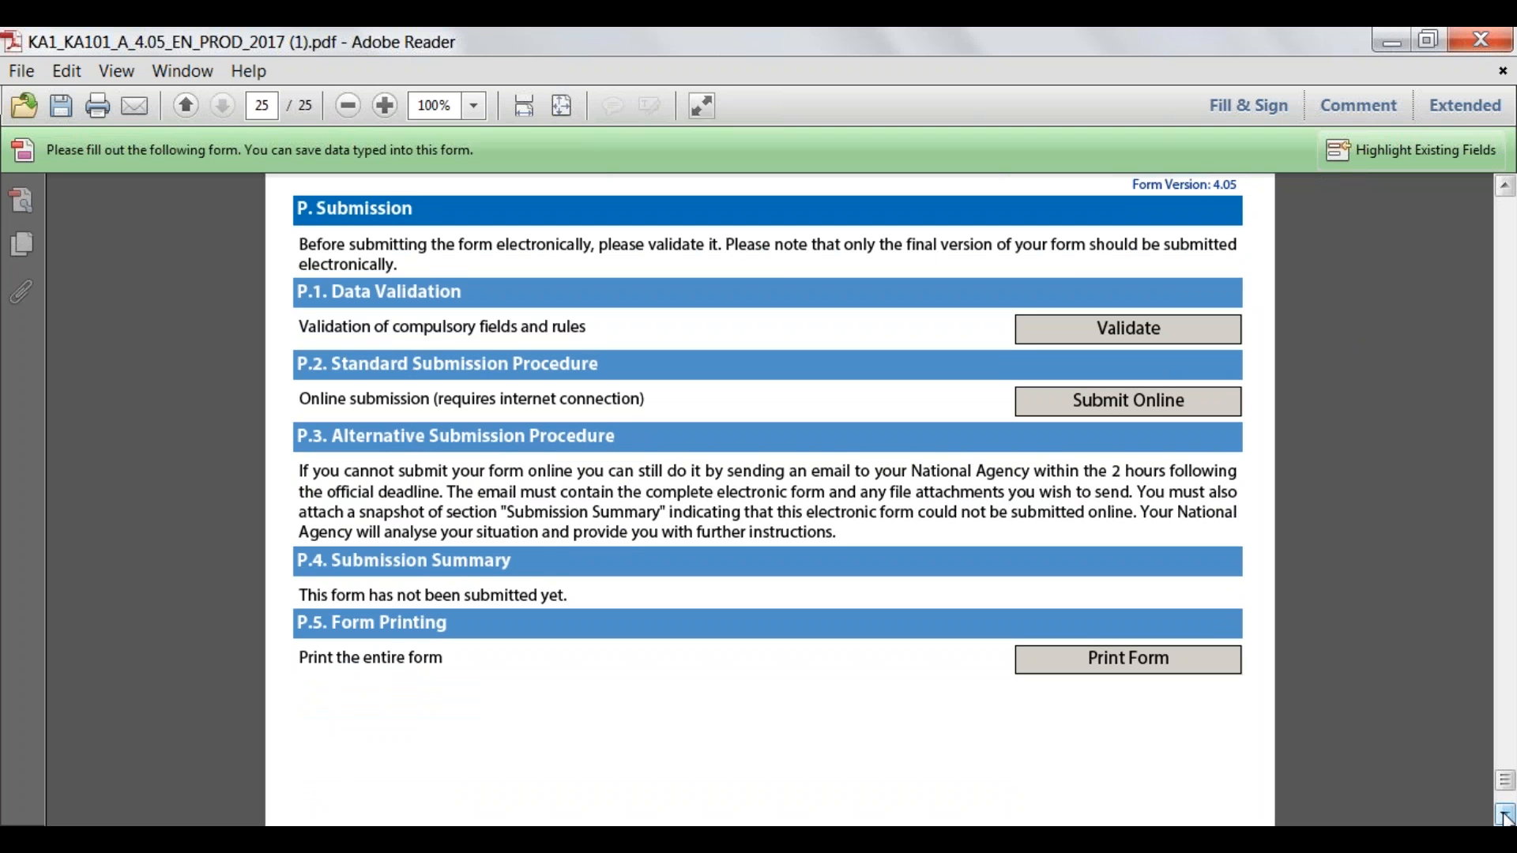
{"action": "left_click_drag", "start_coordinate": [1505, 815], "coordinate": [1505, 816]}
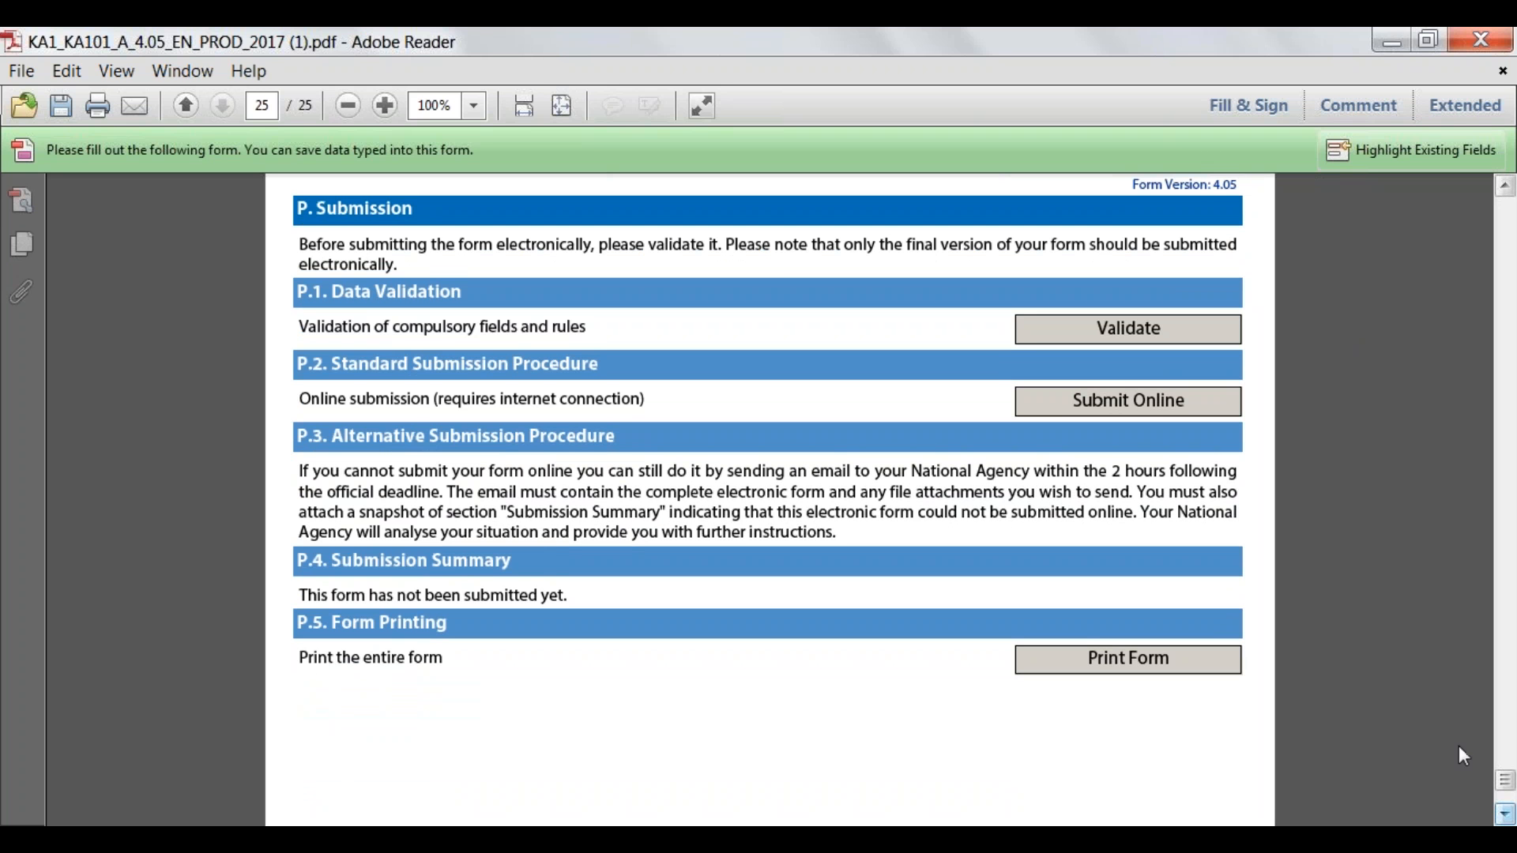
{"action": "left_click", "coordinate": [1145, 333]}
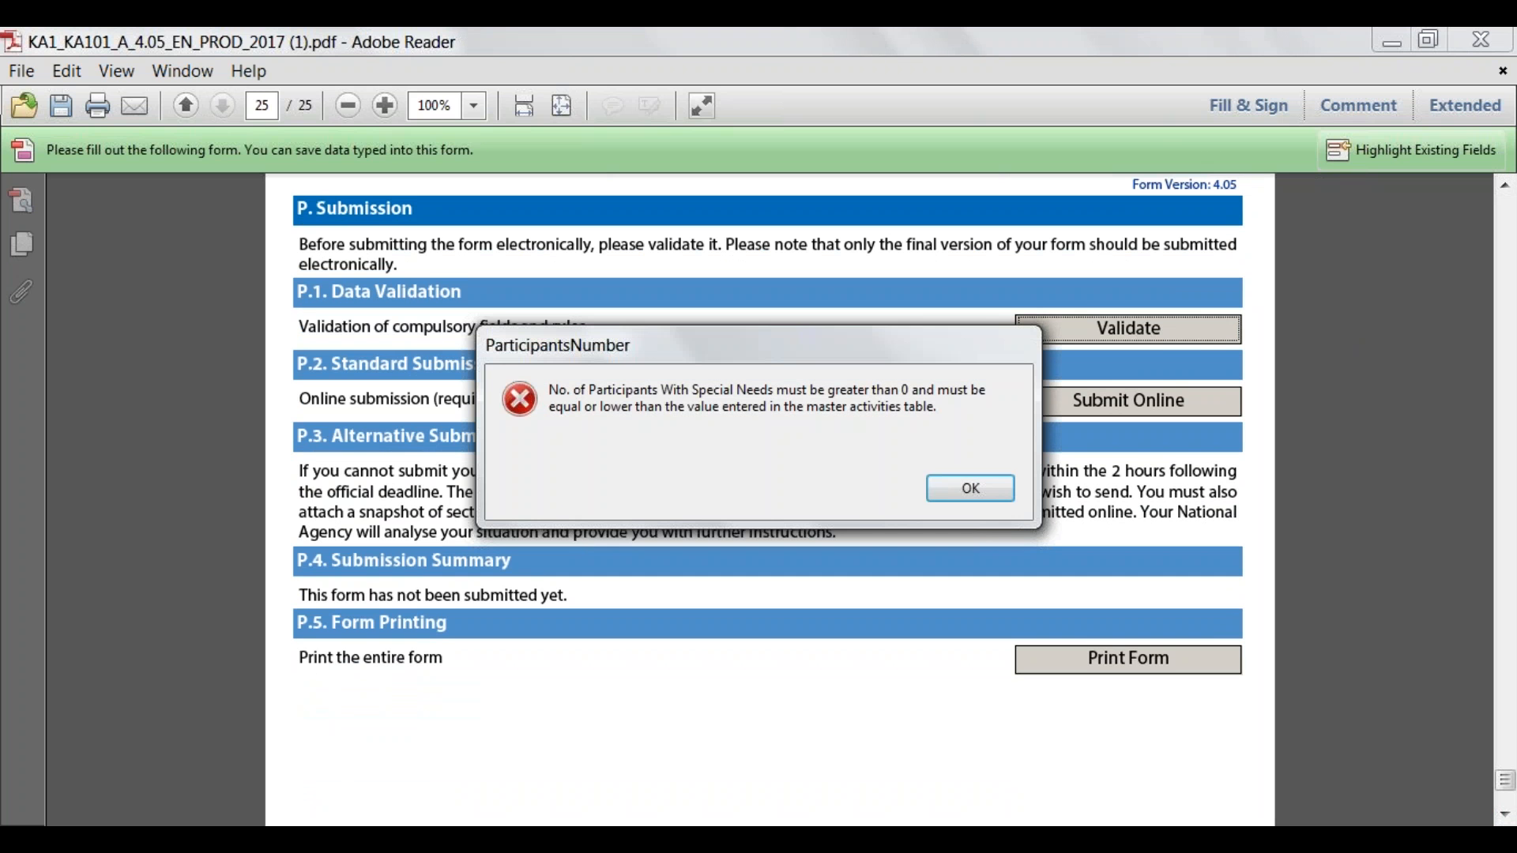
{"action": "left_click", "coordinate": [960, 491]}
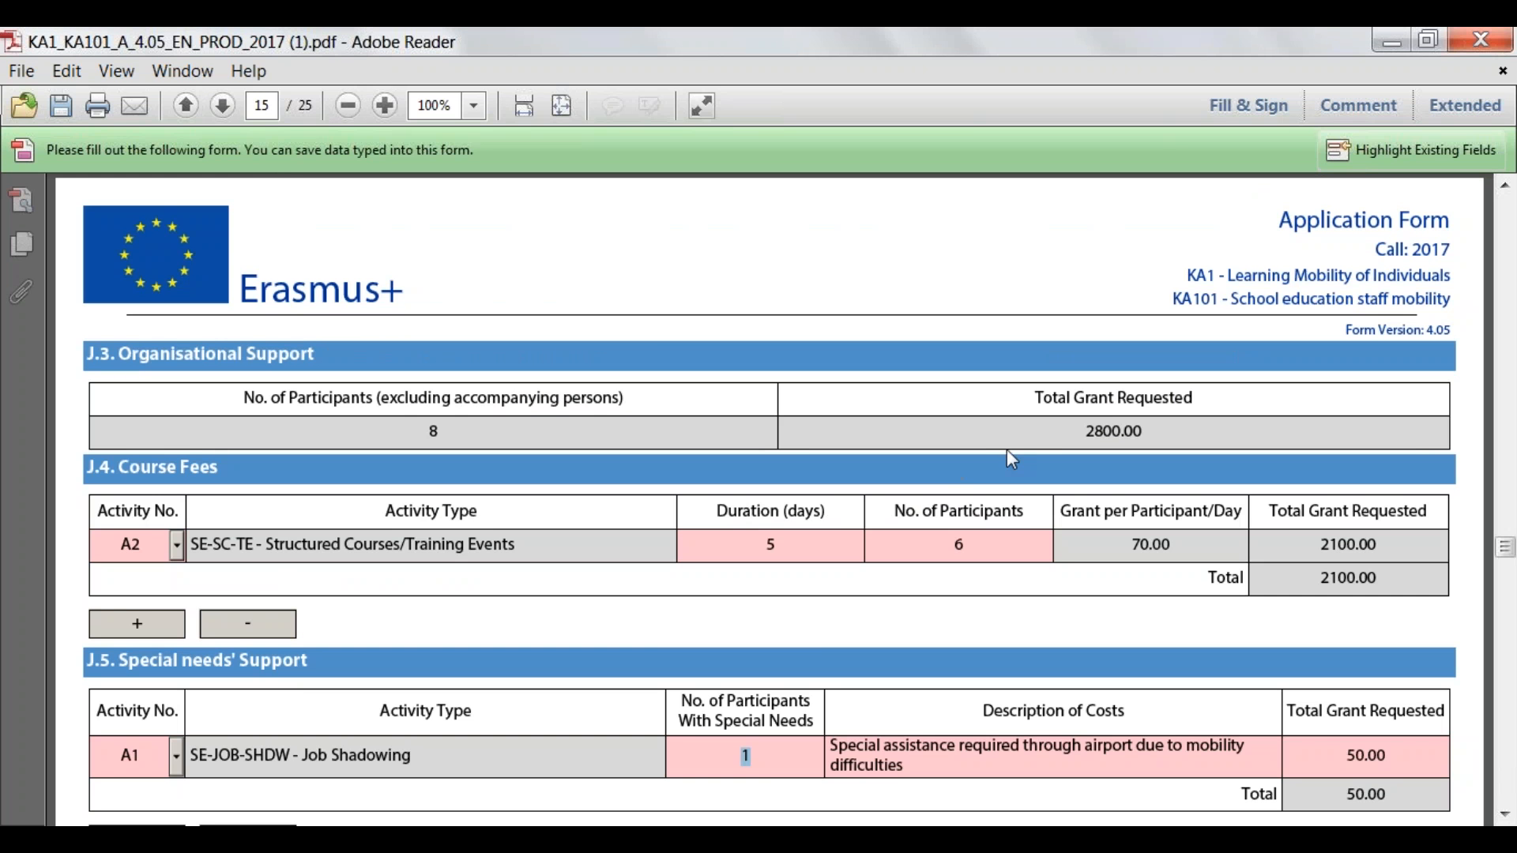
In J.5 Special needs' Support, set activity A1's number of participants with special needs to 0 and clear its requested grant.
{"action": "key", "text": "BackSpace"}
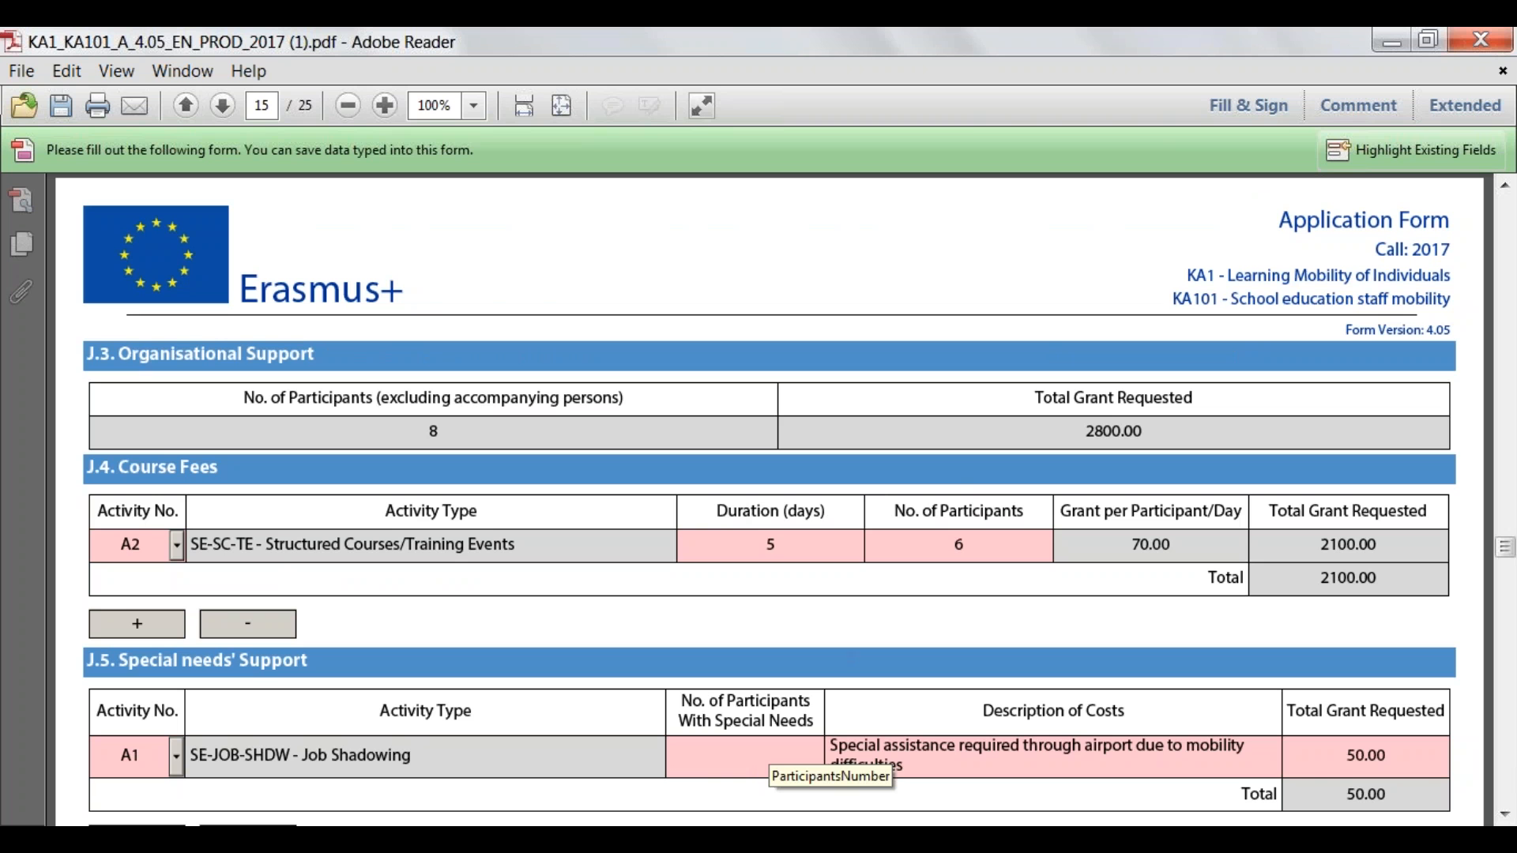
{"action": "type", "text": "0"}
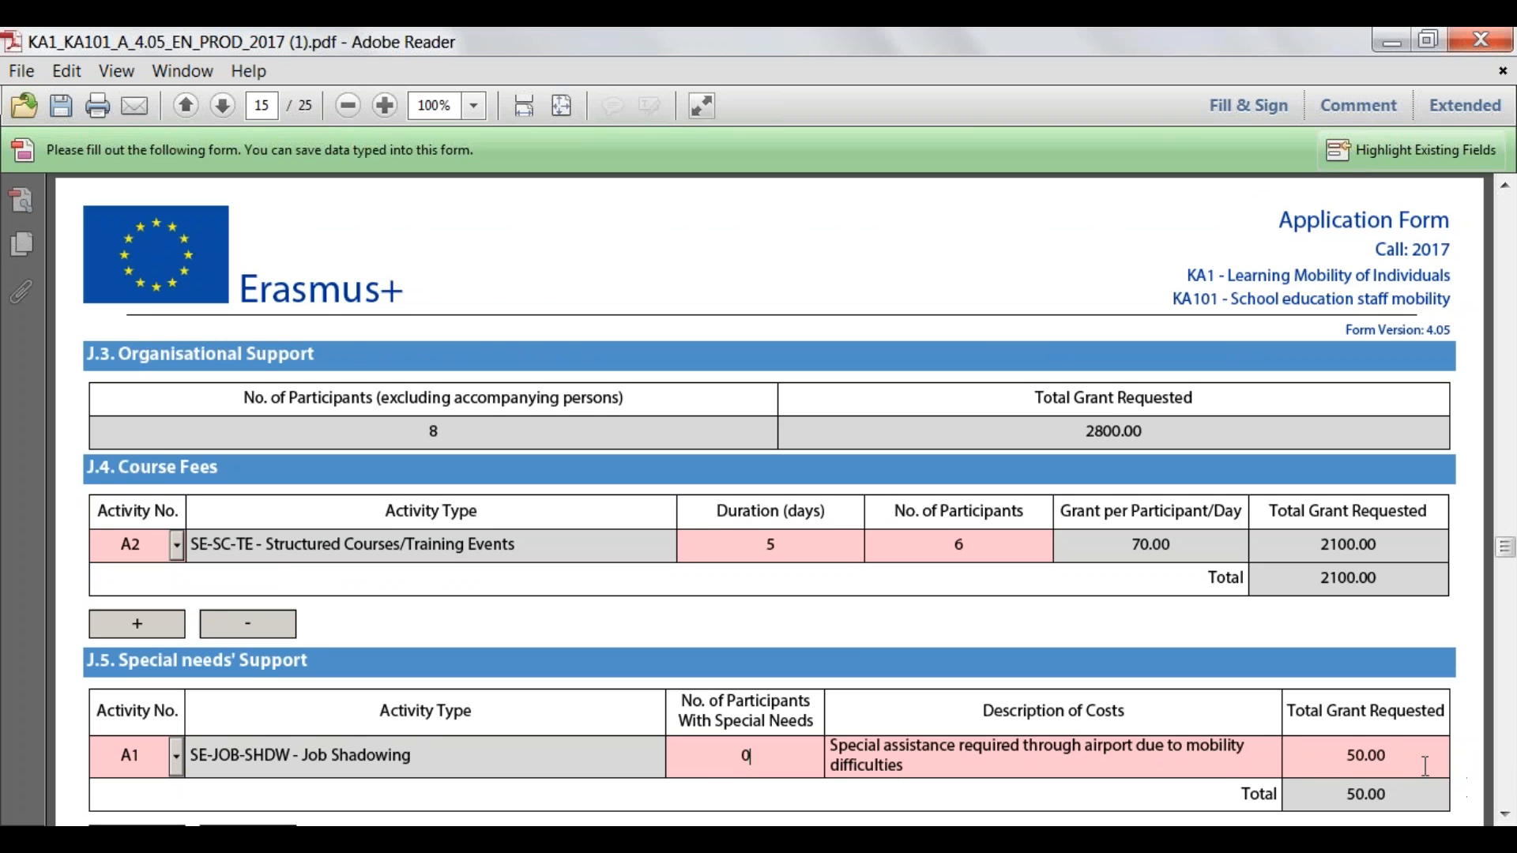
{"action": "left_click", "coordinate": [1357, 756]}
{"action": "key", "text": "Delete"}
{"action": "key", "text": "Delete"}
Clear the whole description of costs for activity A1 in the J.5 Special needs' Support table.
{"action": "left_click", "coordinate": [1093, 766]}
{"action": "key", "text": "BackSpace"}
{"action": "key", "text": "BackSpace"}
{"action": "key", "text": "BackSpace"}
{"action": "key", "text": "BackSpace"}
{"action": "key", "text": "BackSpace"}
{"action": "key", "text": "BackSpace"}
{"action": "key", "text": "BackSpace"}
{"action": "key", "text": "BackSpace"}
{"action": "key", "text": "BackSpace"}
{"action": "key", "text": "BackSpace"}
{"action": "key", "text": "BackSpace"}
{"action": "key", "text": "BackSpace"}
{"action": "key", "text": "BackSpace"}
{"action": "key", "text": "BackSpace"}
{"action": "key", "text": "BackSpace"}
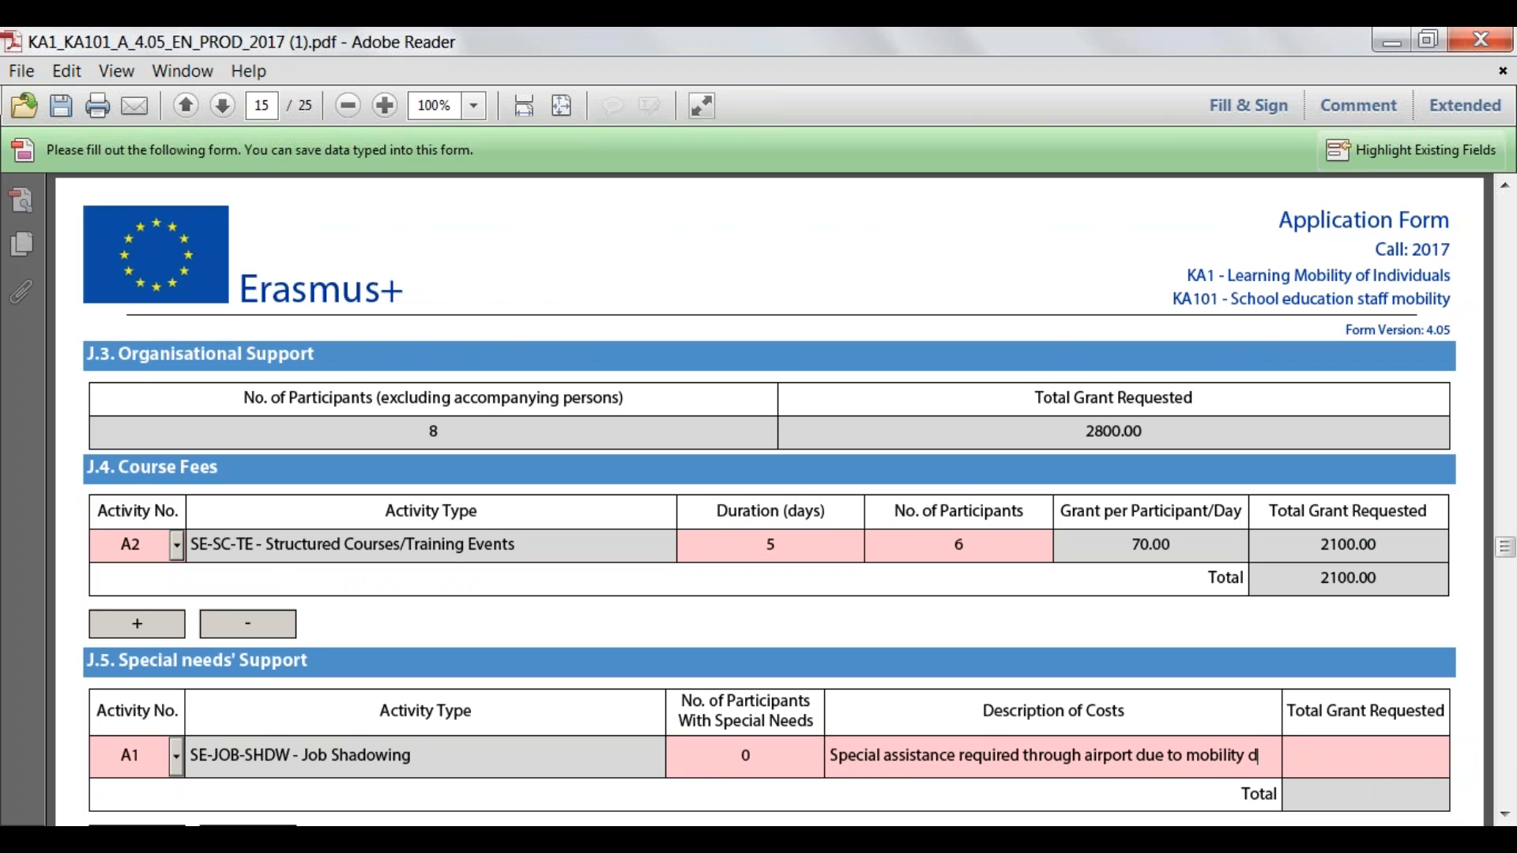
{"action": "key", "text": "BackSpace"}
{"action": "left_click_drag", "start_coordinate": [1258, 761], "coordinate": [818, 759]}
{"action": "key", "text": "BackSpace"}
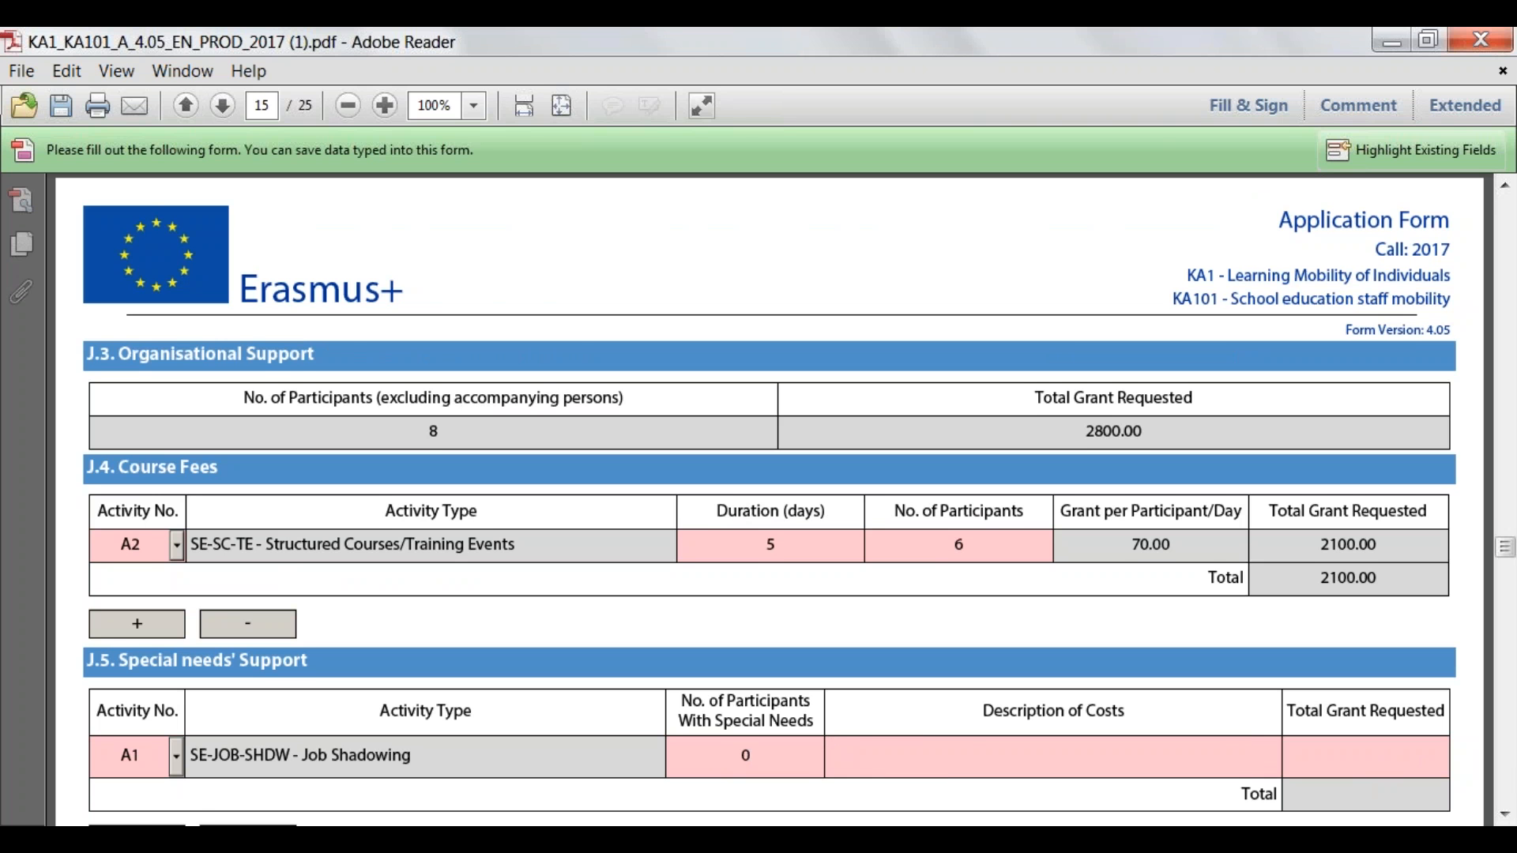
Remove the A1 Job Shadowing row from the J.5 Special needs' Support table.
{"action": "left_click", "coordinate": [1505, 814]}
{"action": "left_click", "coordinate": [1508, 816]}
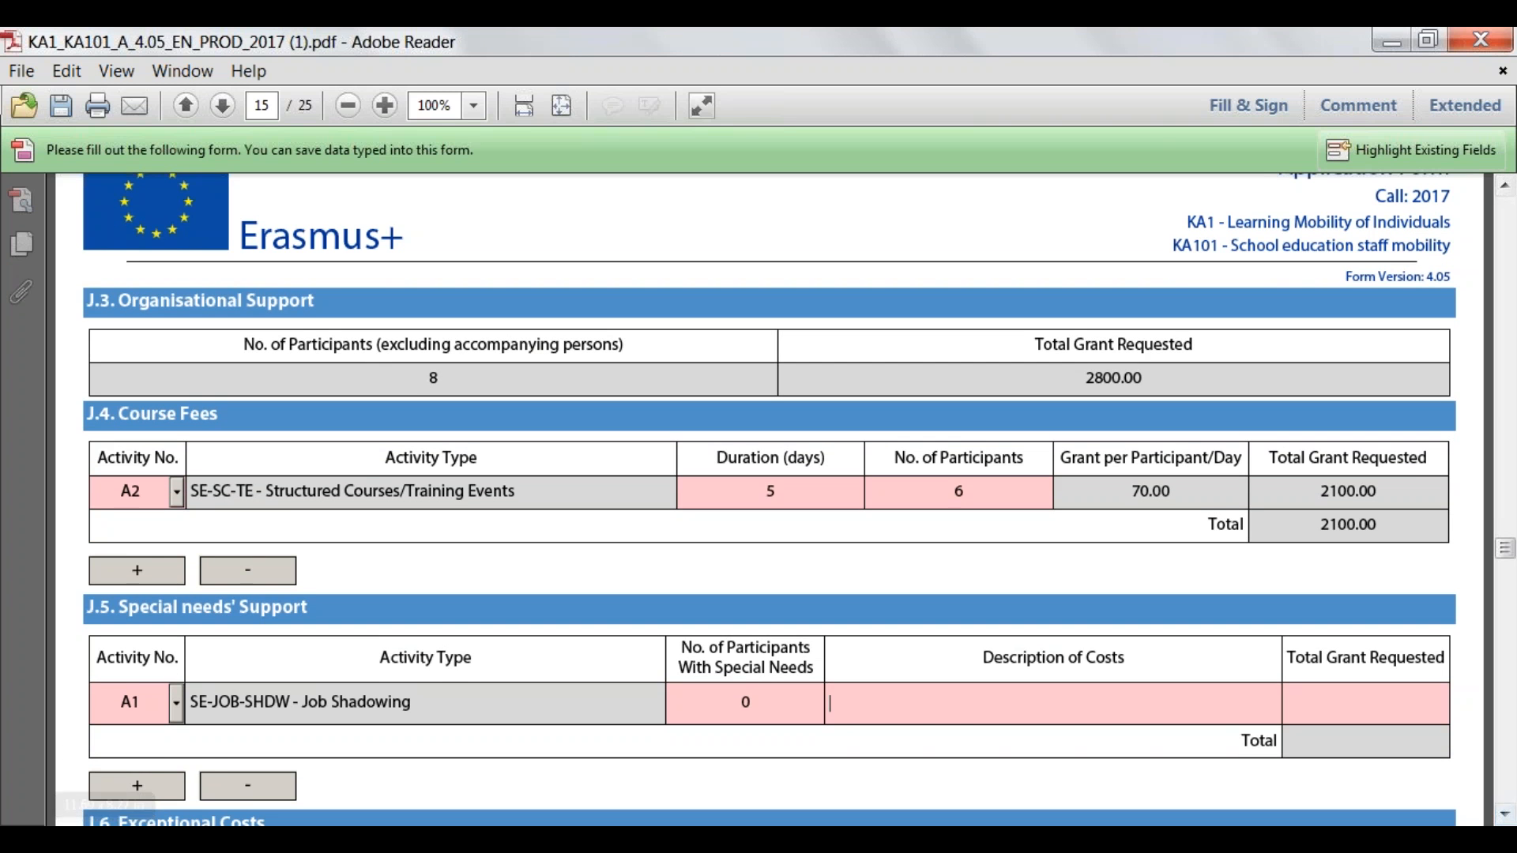
{"action": "left_click", "coordinate": [149, 707]}
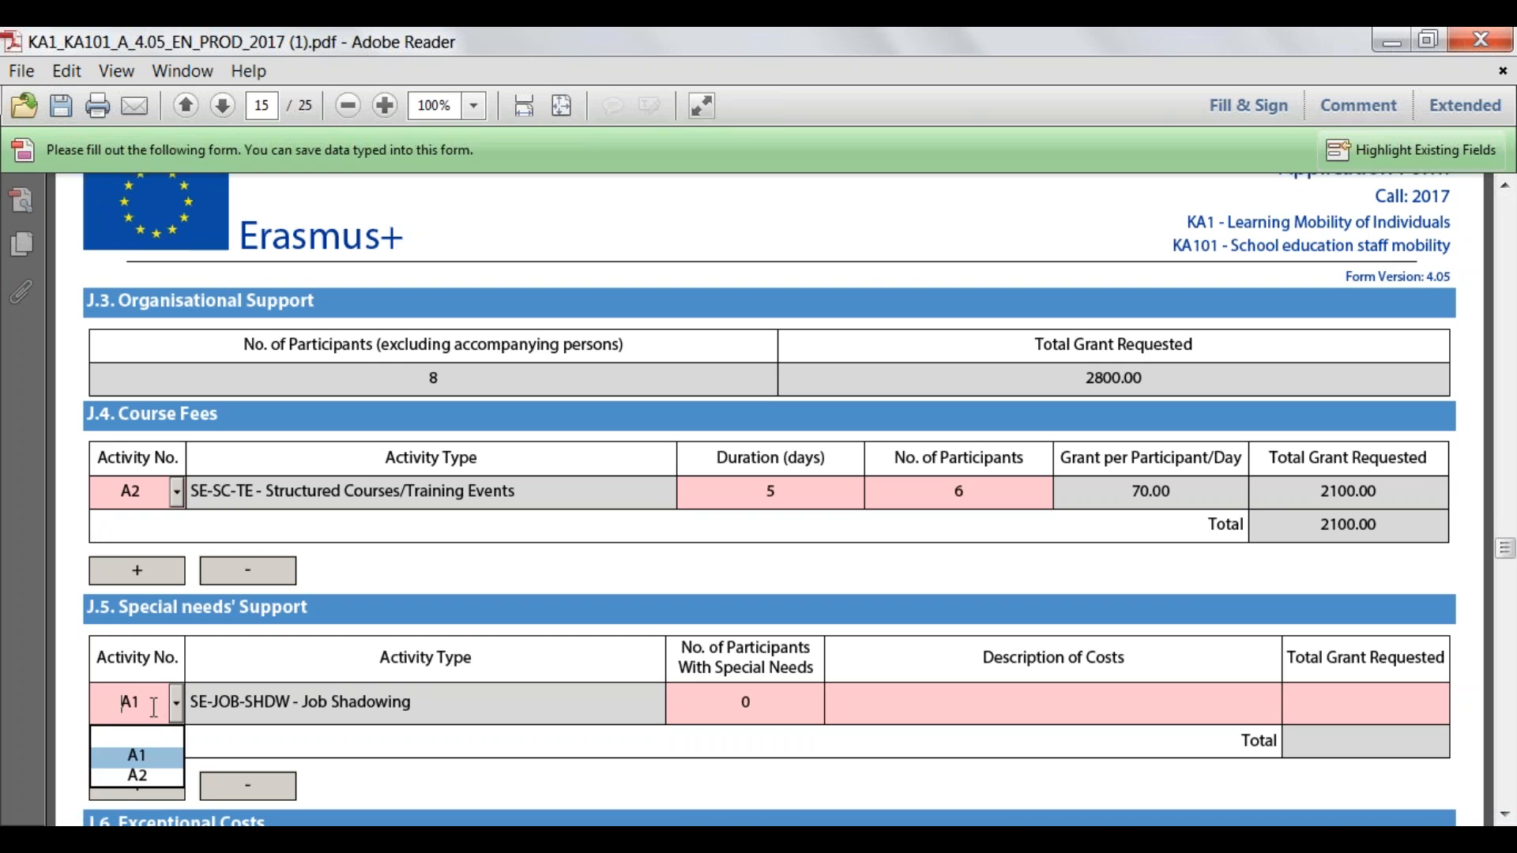
{"action": "key", "text": "Return"}
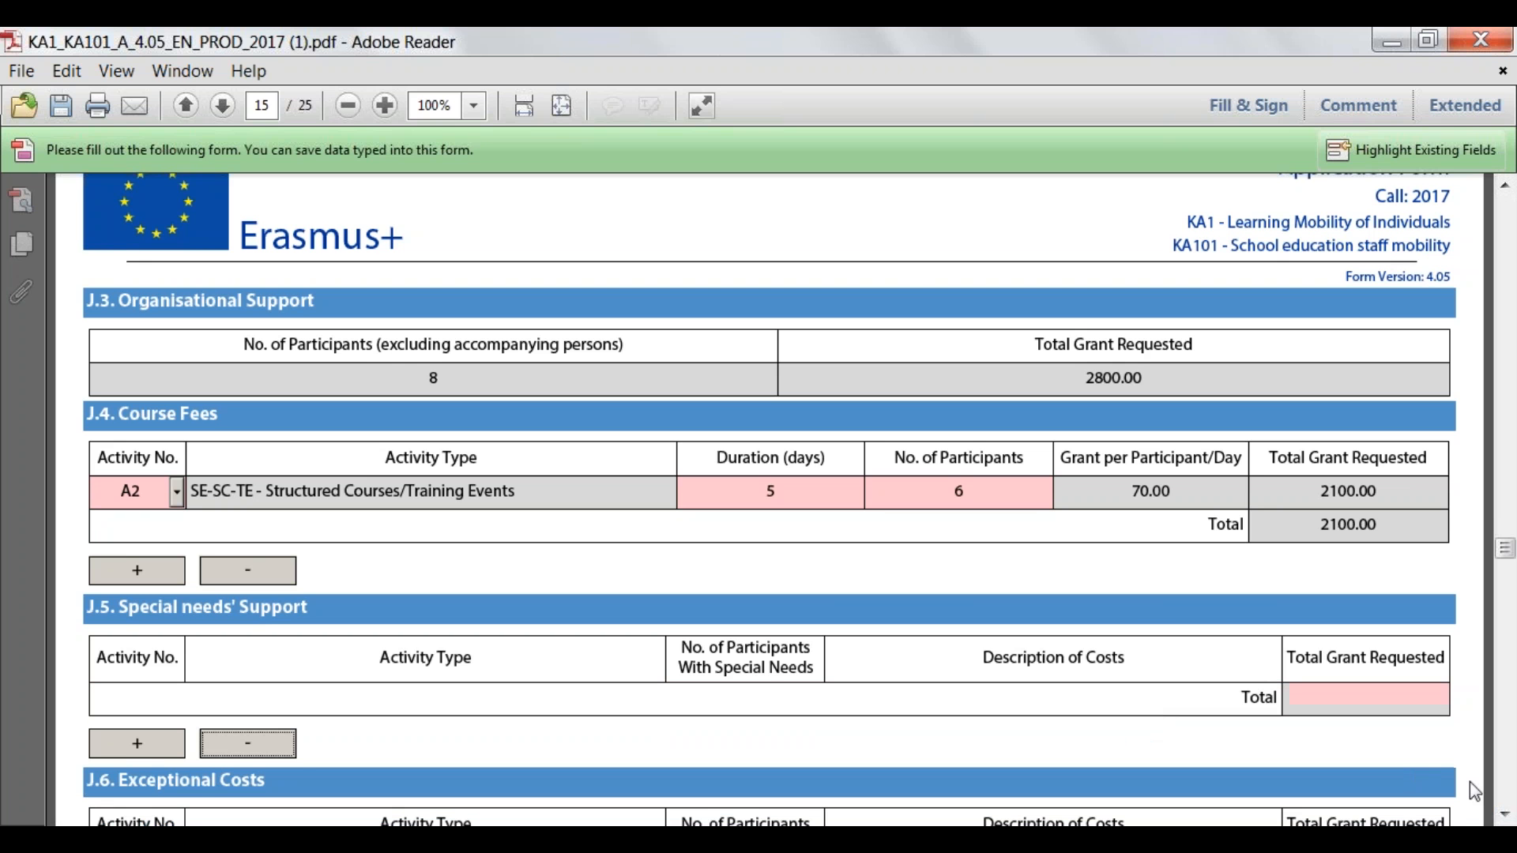
Validate the corrected form again in section P. Submission, submit it online and confirm the submission.
{"action": "left_click", "coordinate": [1507, 815]}
{"action": "left_click", "coordinate": [1507, 815]}
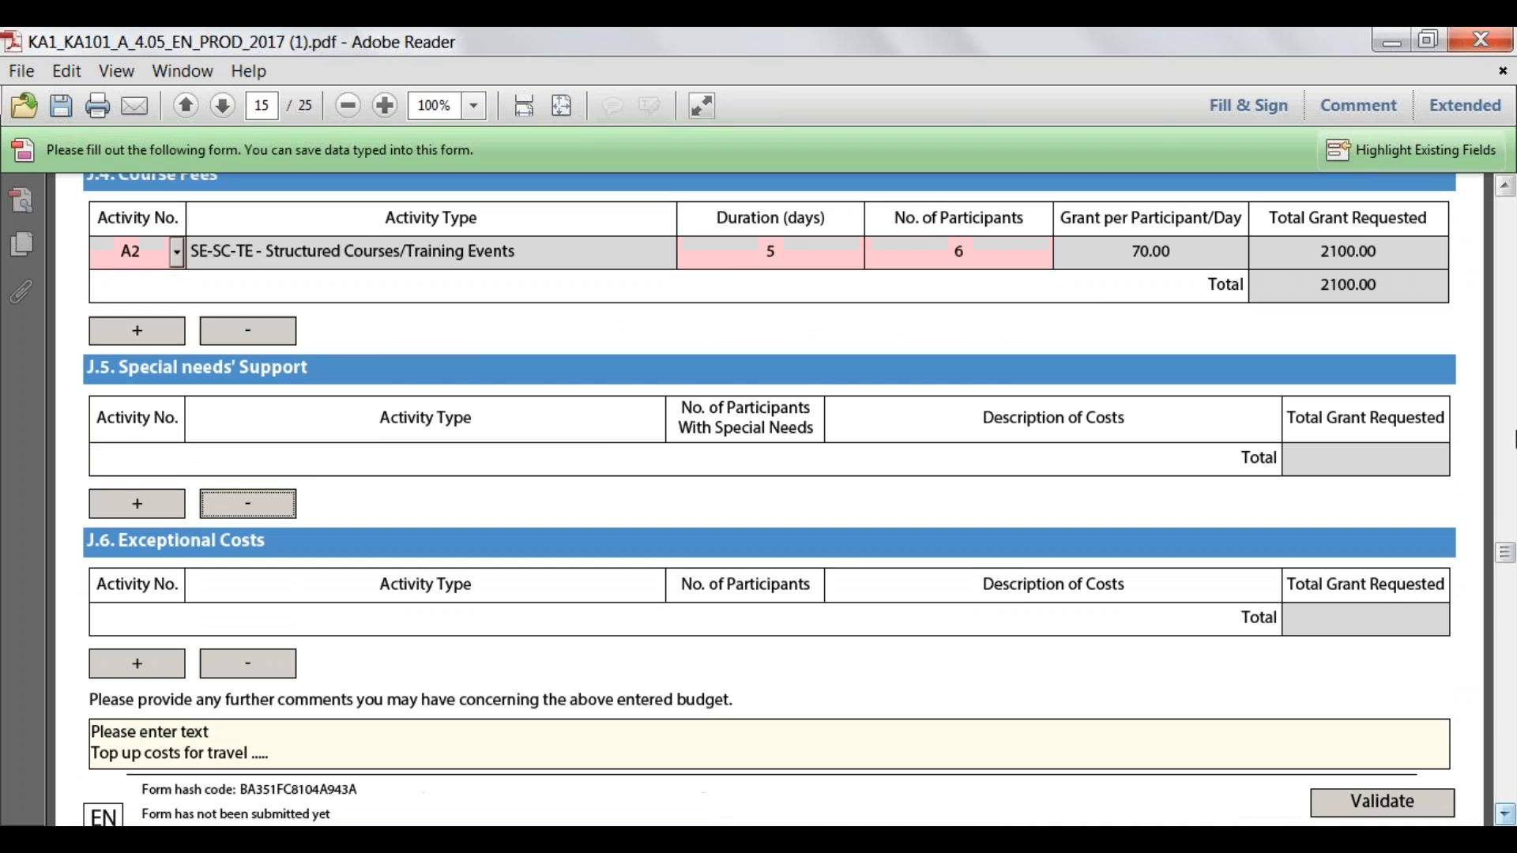
{"action": "left_click", "coordinate": [1505, 680]}
{"action": "left_click_drag", "start_coordinate": [1505, 679], "coordinate": [1509, 789]}
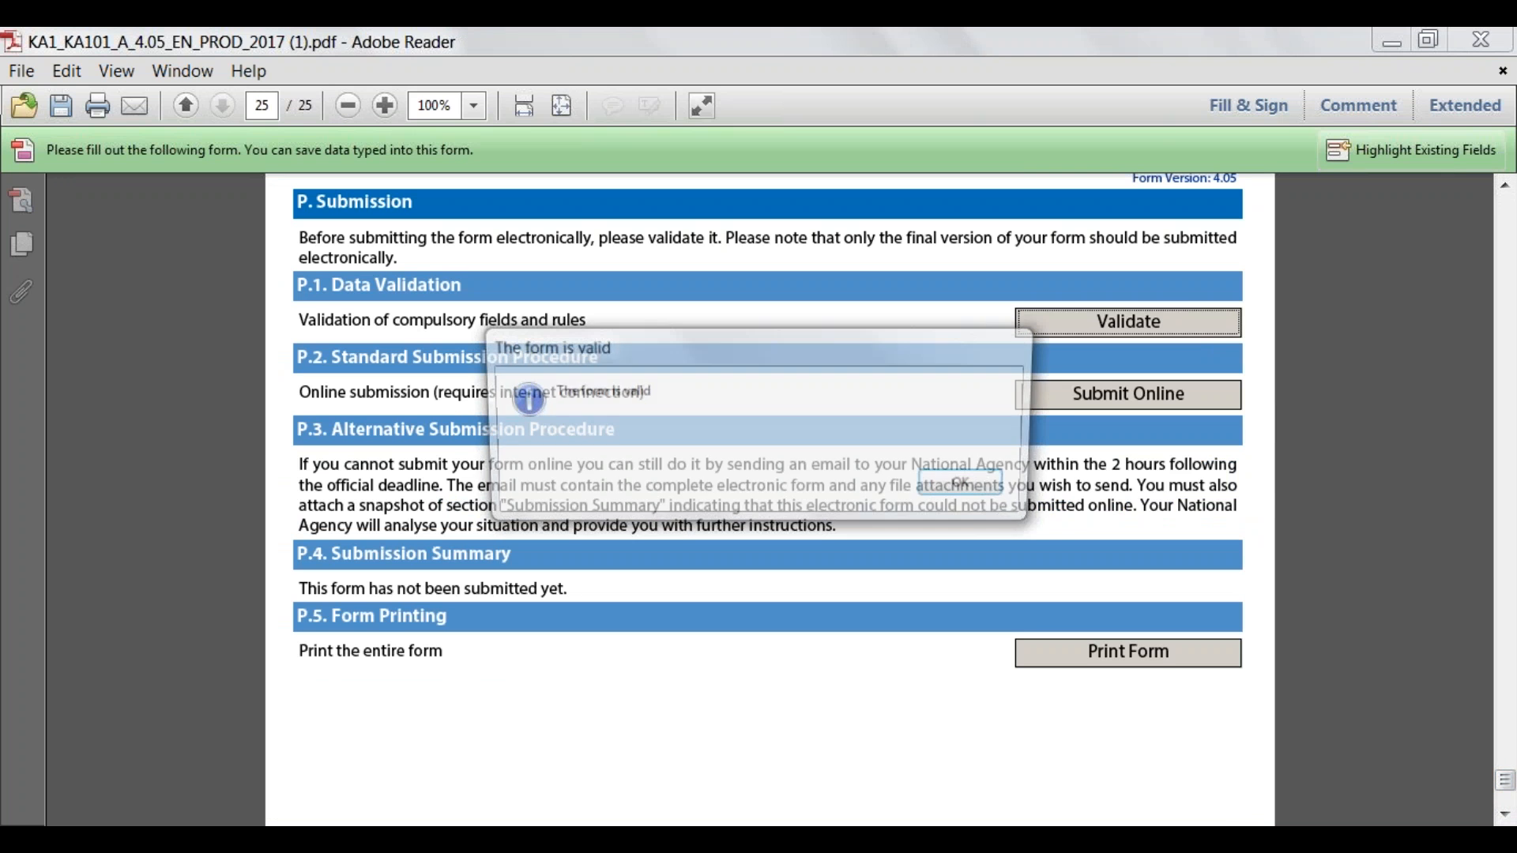
{"action": "left_click", "coordinate": [966, 486]}
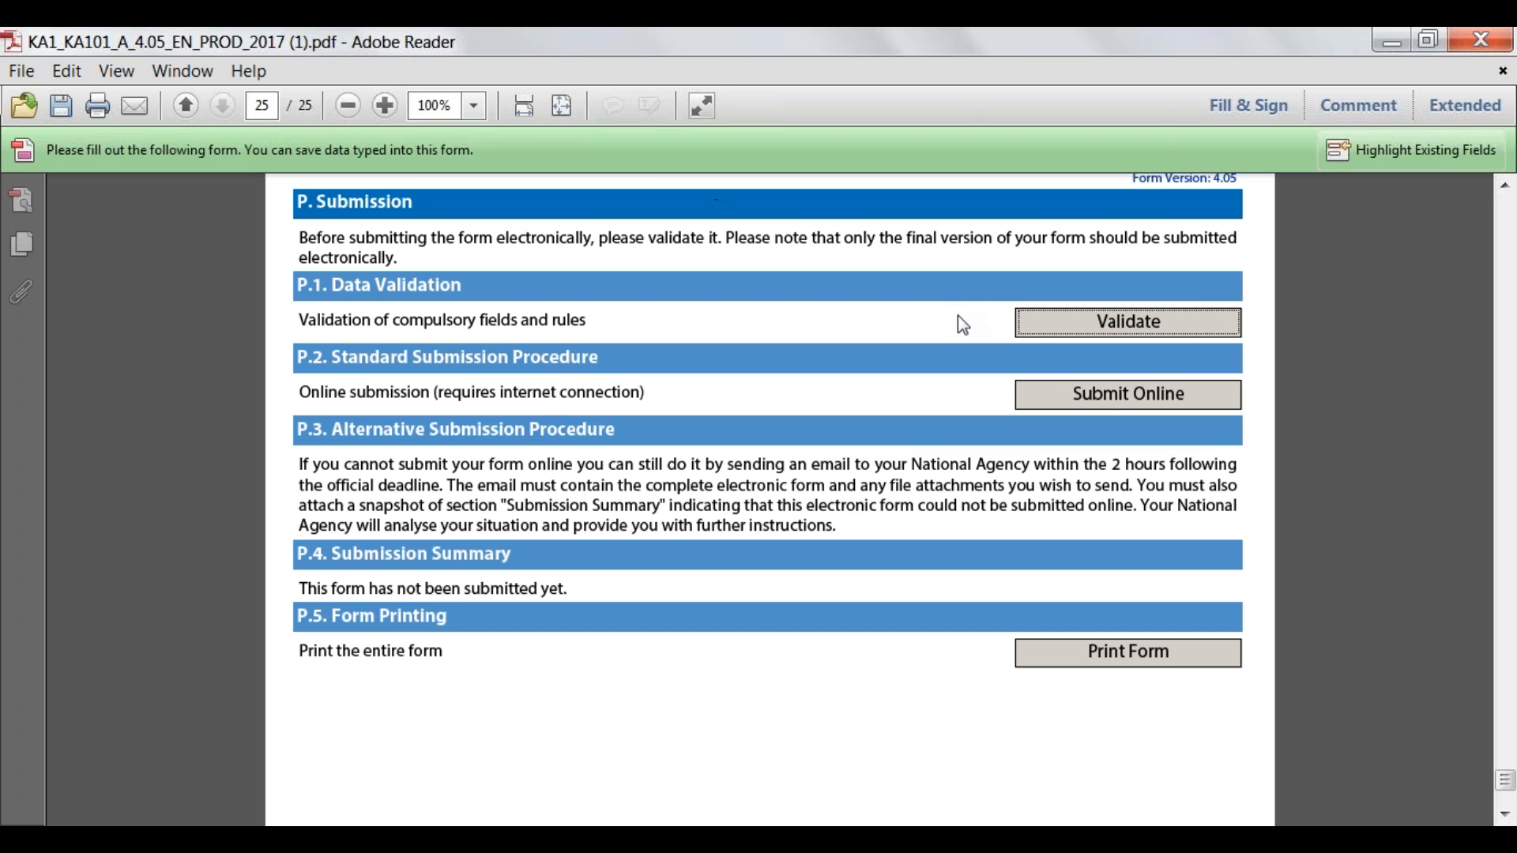
{"action": "left_click", "coordinate": [1111, 400]}
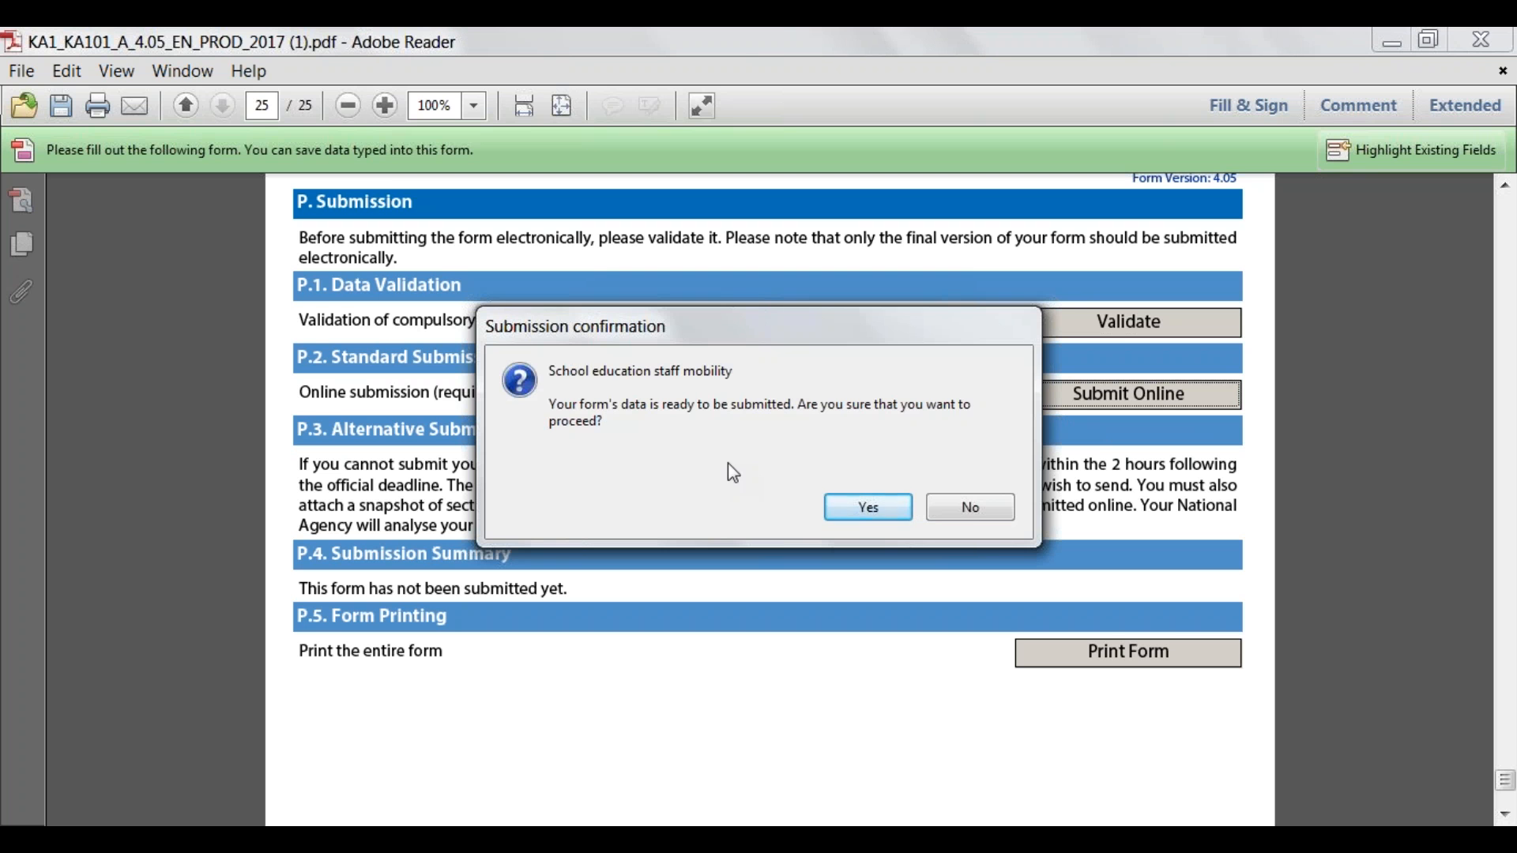
{"action": "left_click", "coordinate": [869, 508]}
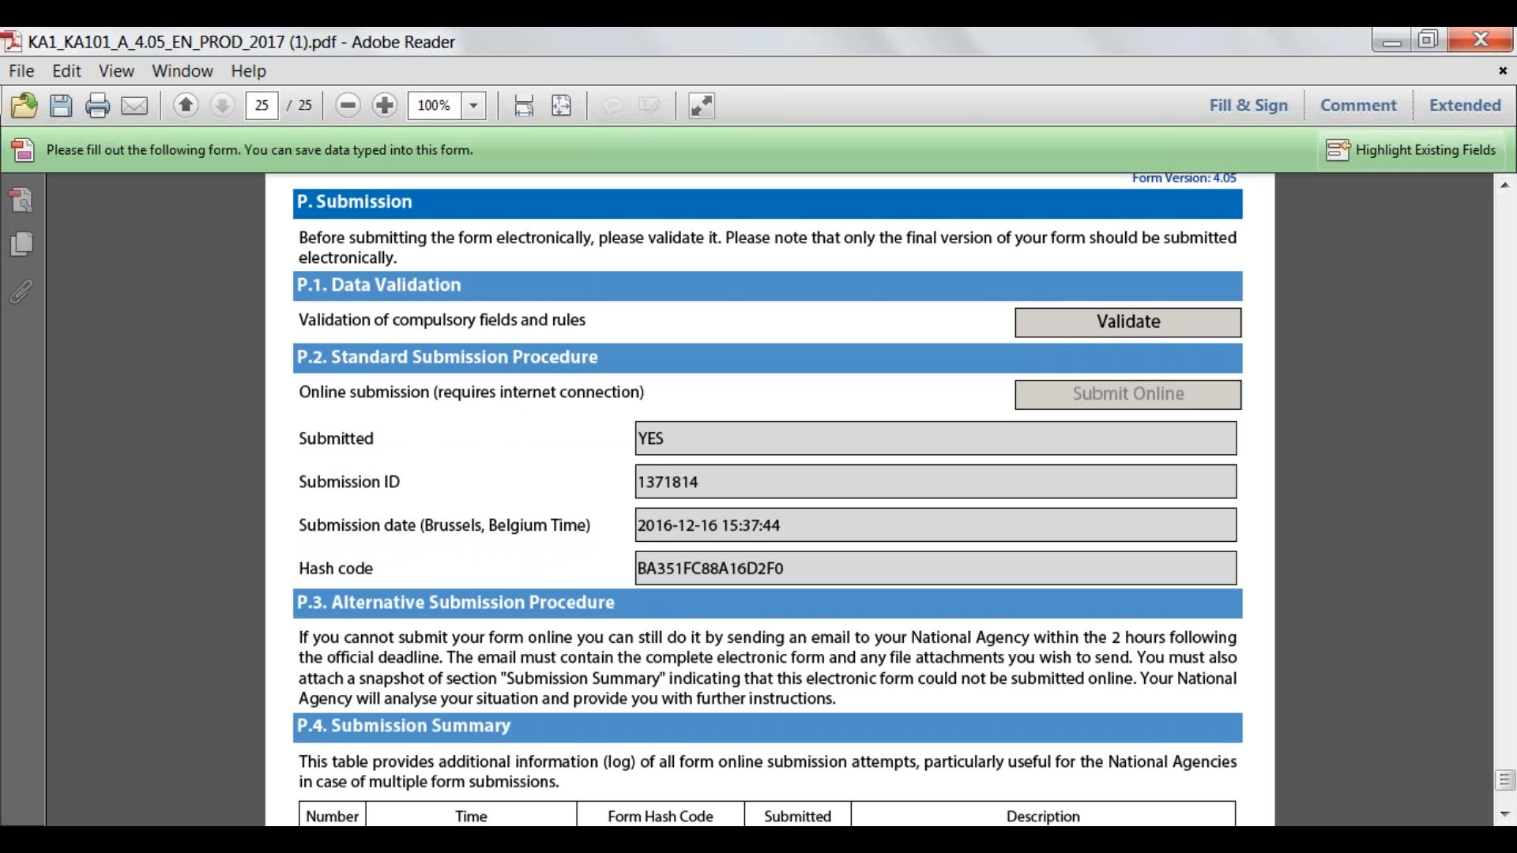
Review the online submission details, the P.4 Submission Summary log and the P.5 Form Printing section.
{"action": "left_click", "coordinate": [1505, 814]}
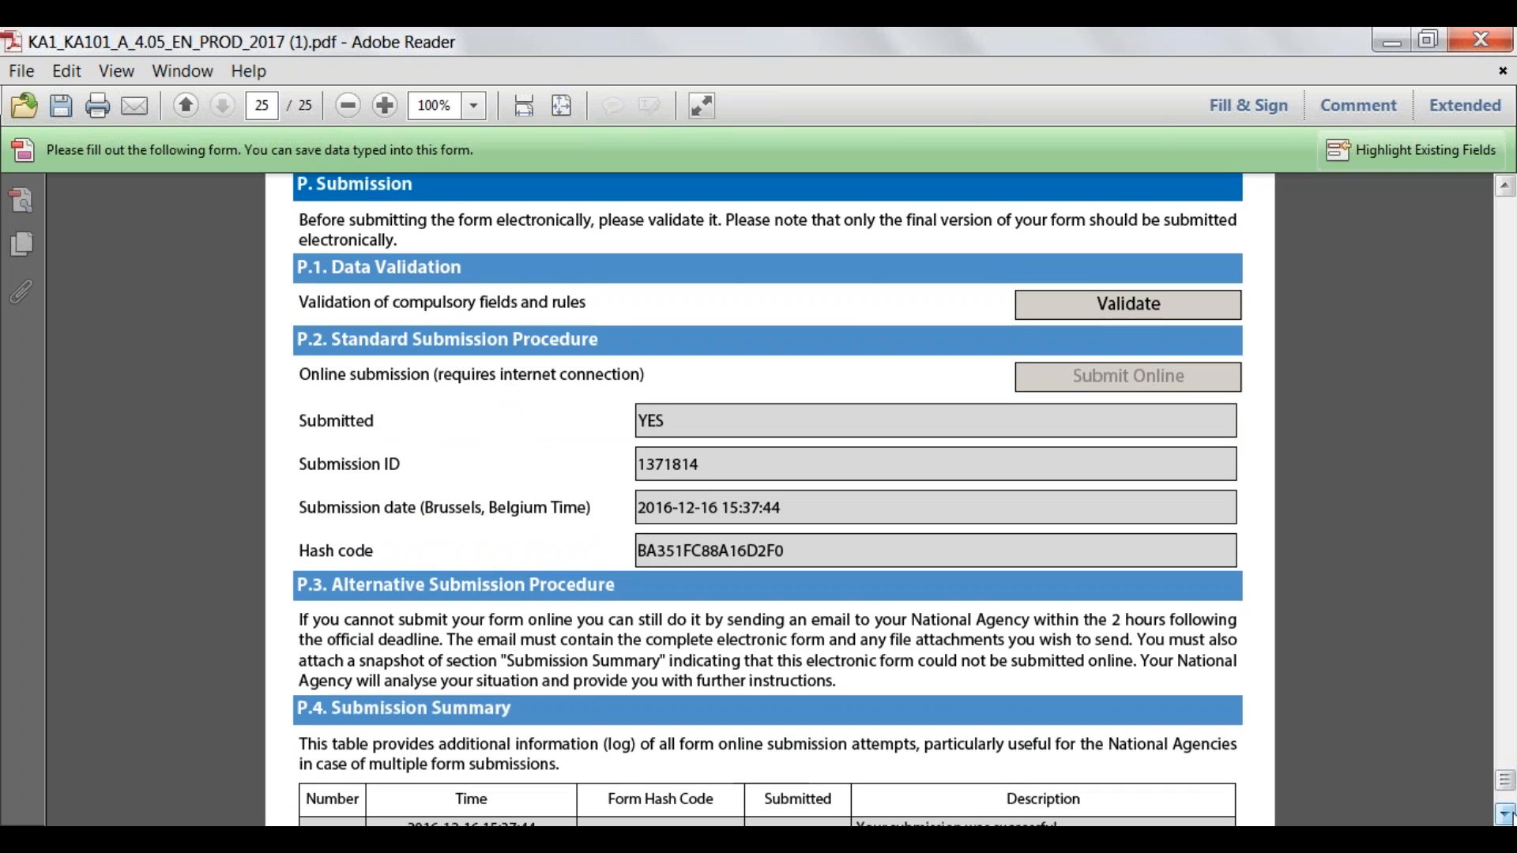
{"action": "left_click", "coordinate": [1508, 815]}
{"action": "left_click", "coordinate": [1508, 814]}
{"action": "left_click", "coordinate": [1509, 814]}
{"action": "left_click", "coordinate": [1508, 814]}
{"action": "left_click", "coordinate": [1508, 815]}
{"action": "left_click", "coordinate": [1508, 814]}
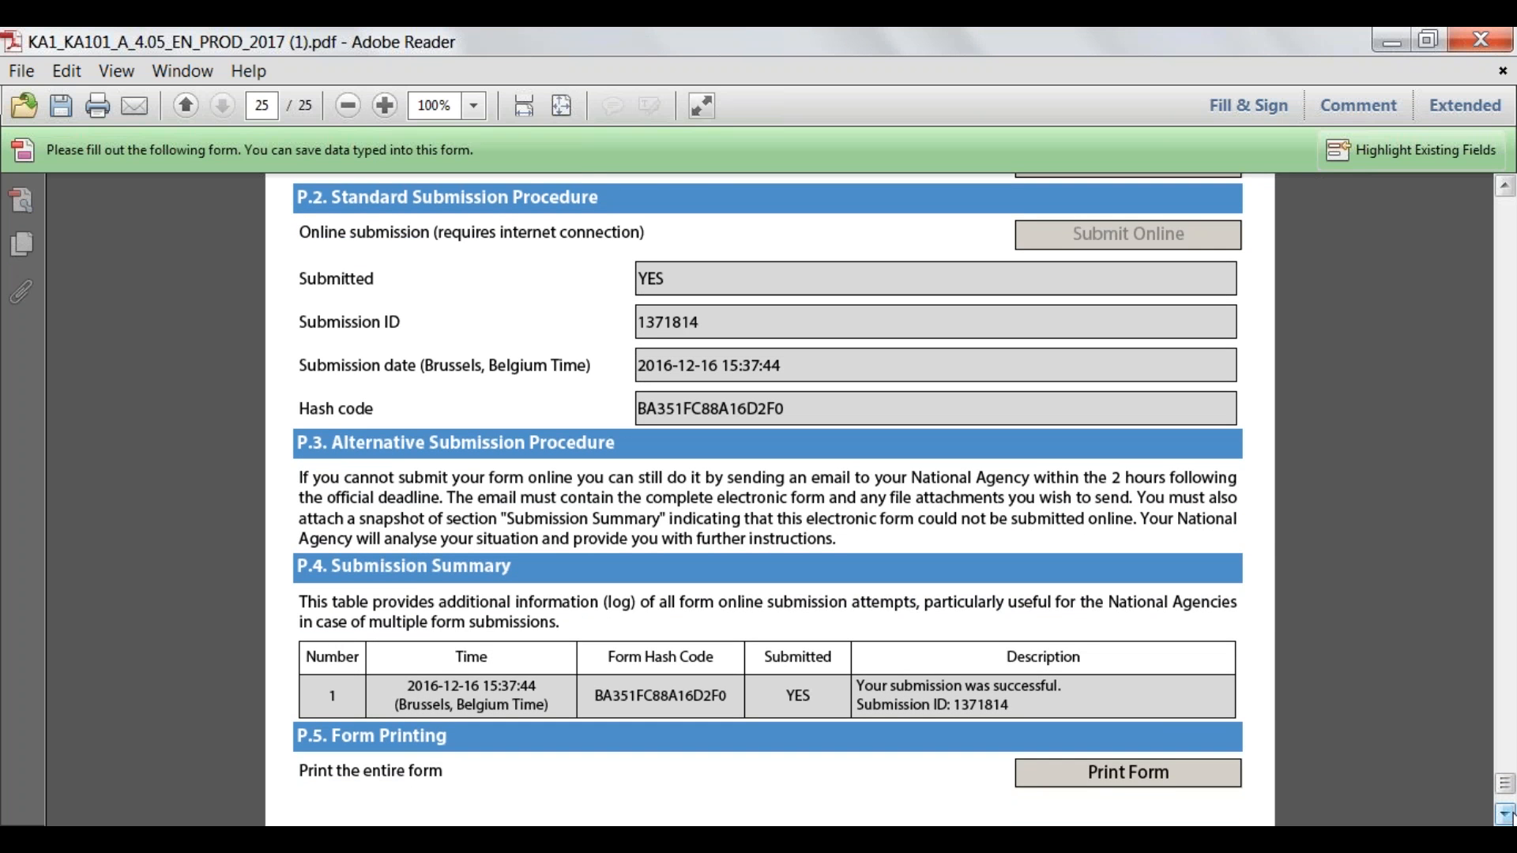
{"action": "scroll", "coordinate": [1505, 815], "scroll_direction": "down", "scroll_amount": 3}
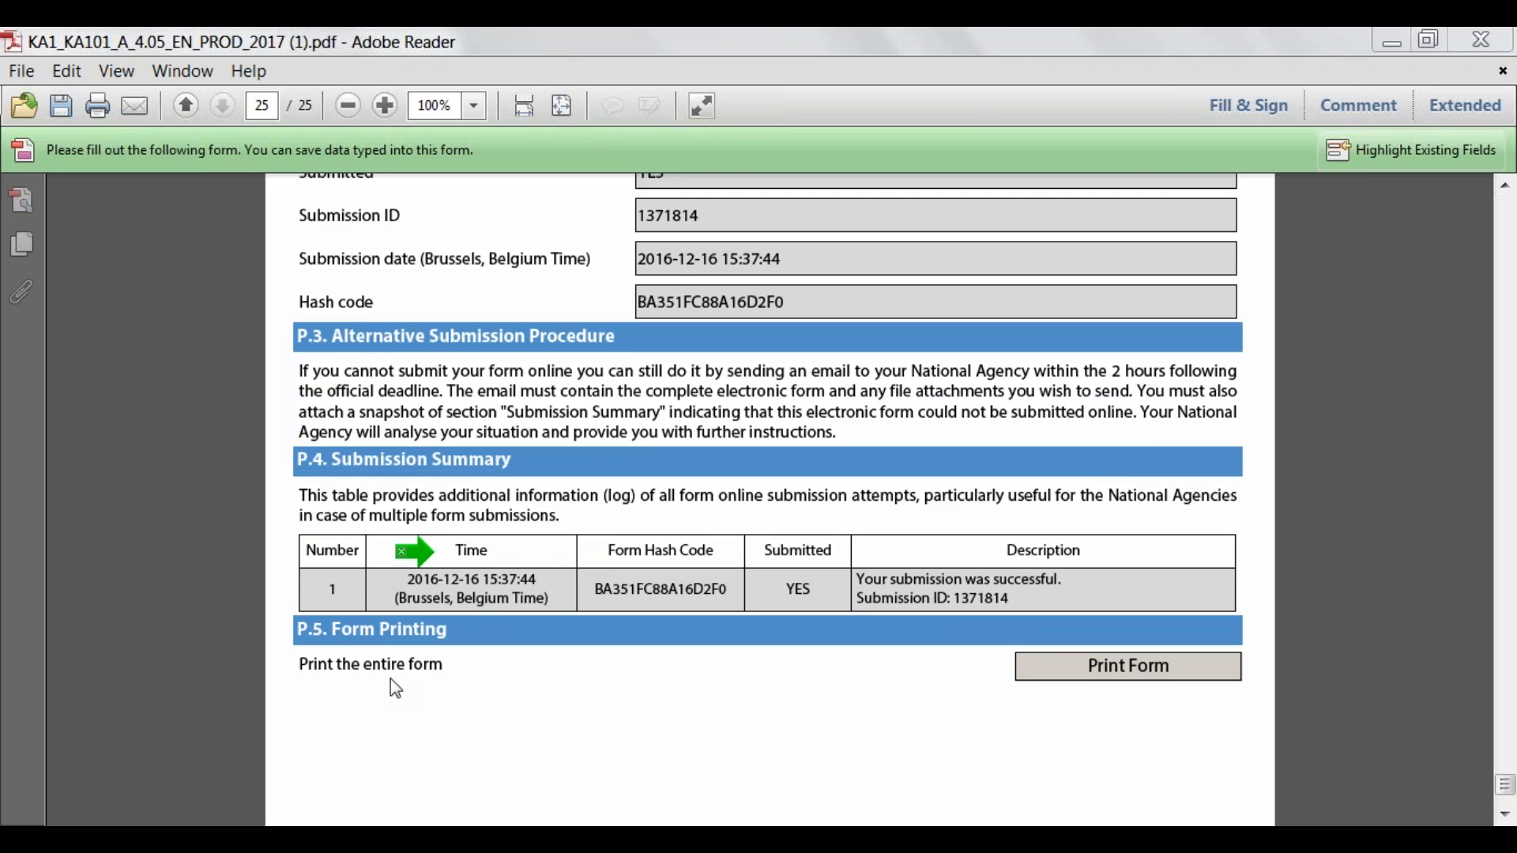
{"action": "left_click_drag", "start_coordinate": [373, 495], "coordinate": [618, 496]}
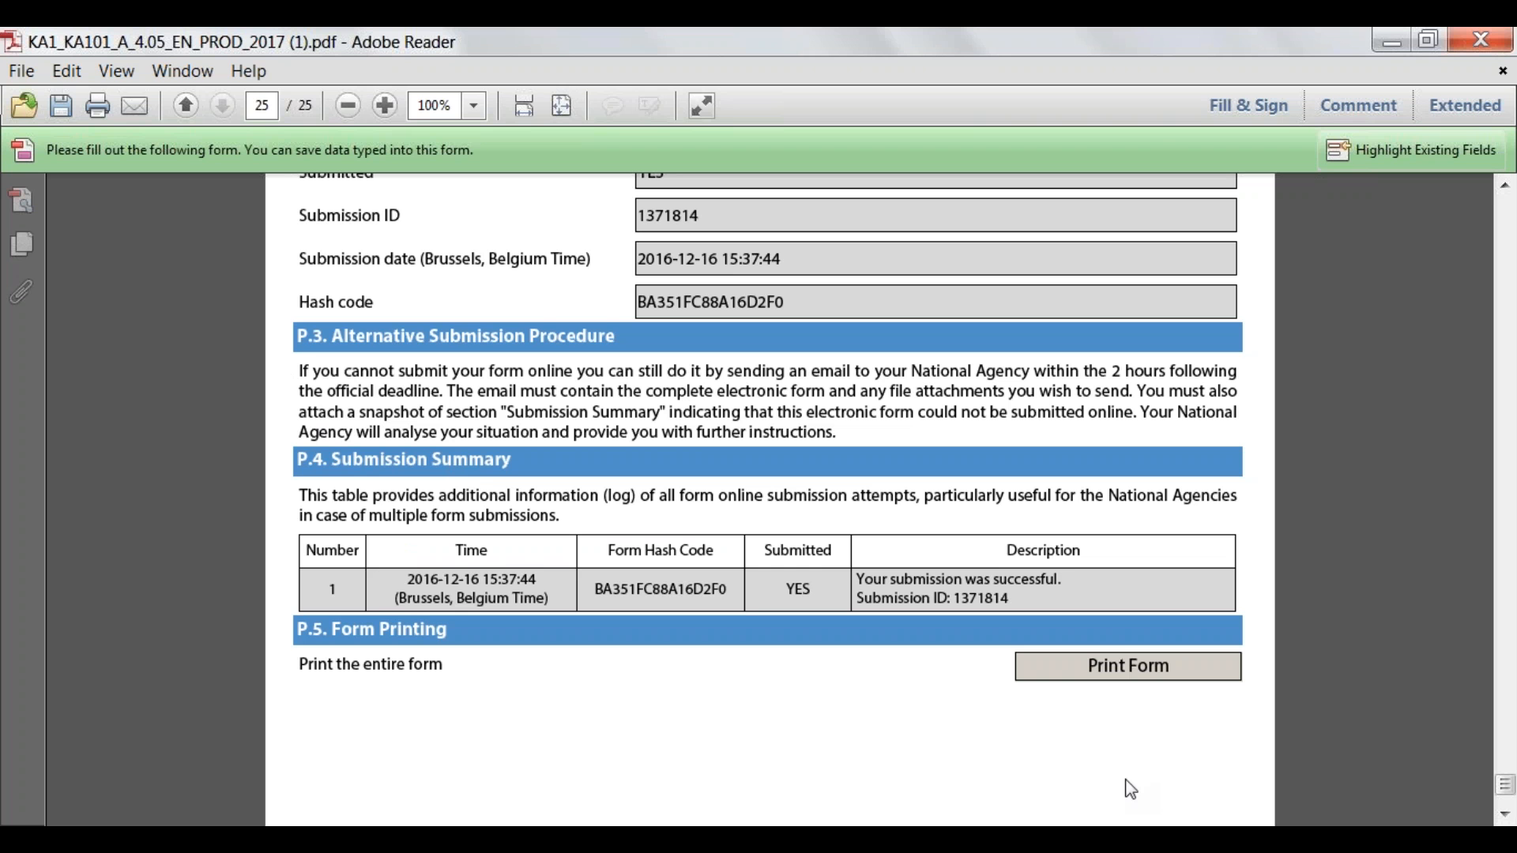
{"action": "left_click", "coordinate": [1505, 814]}
{"action": "left_click_drag", "start_coordinate": [1504, 815], "coordinate": [1504, 815]}
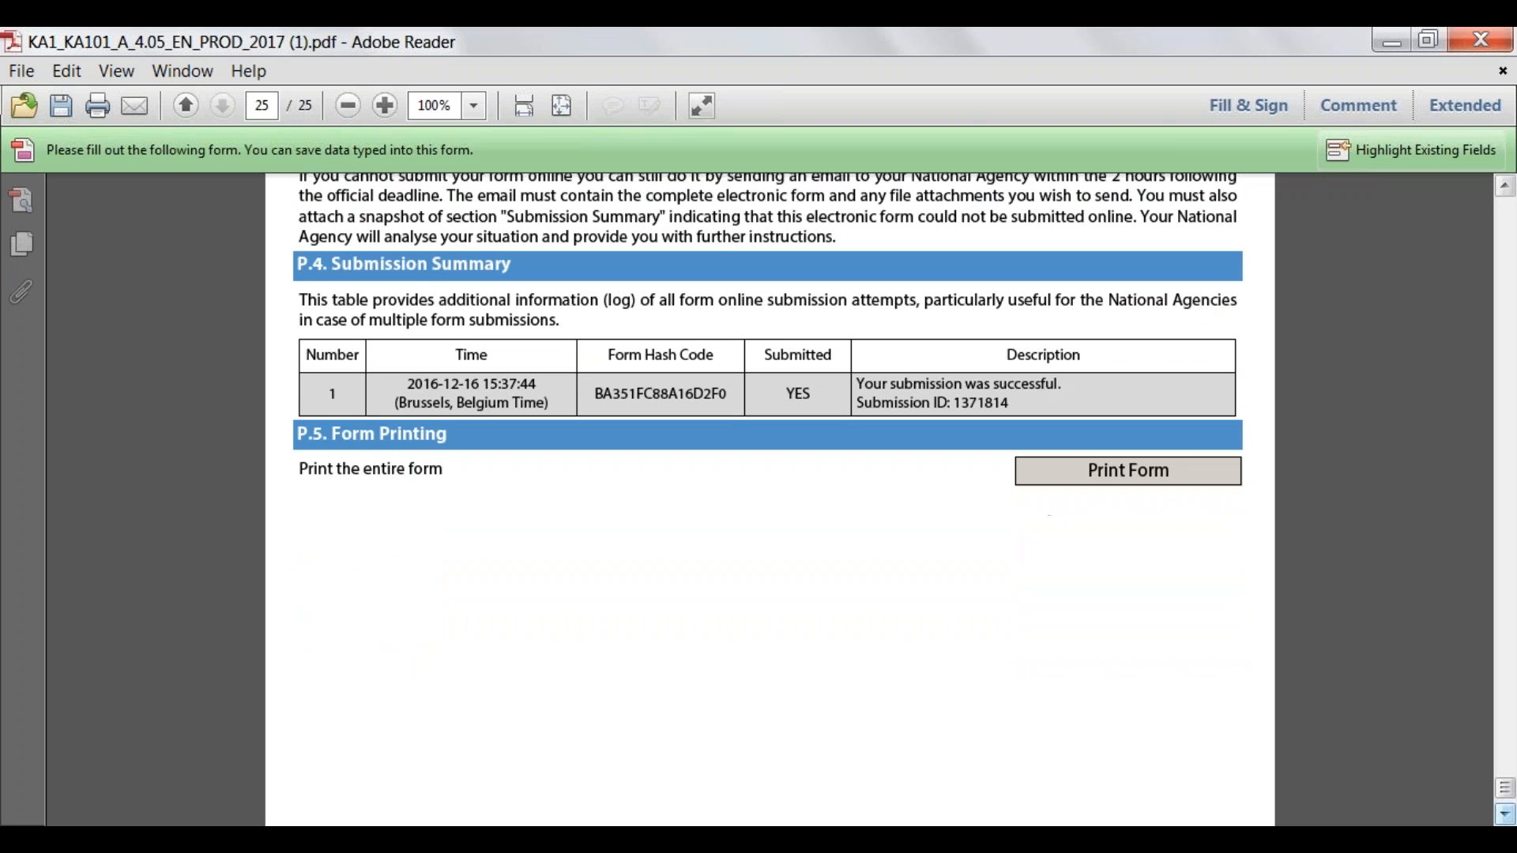